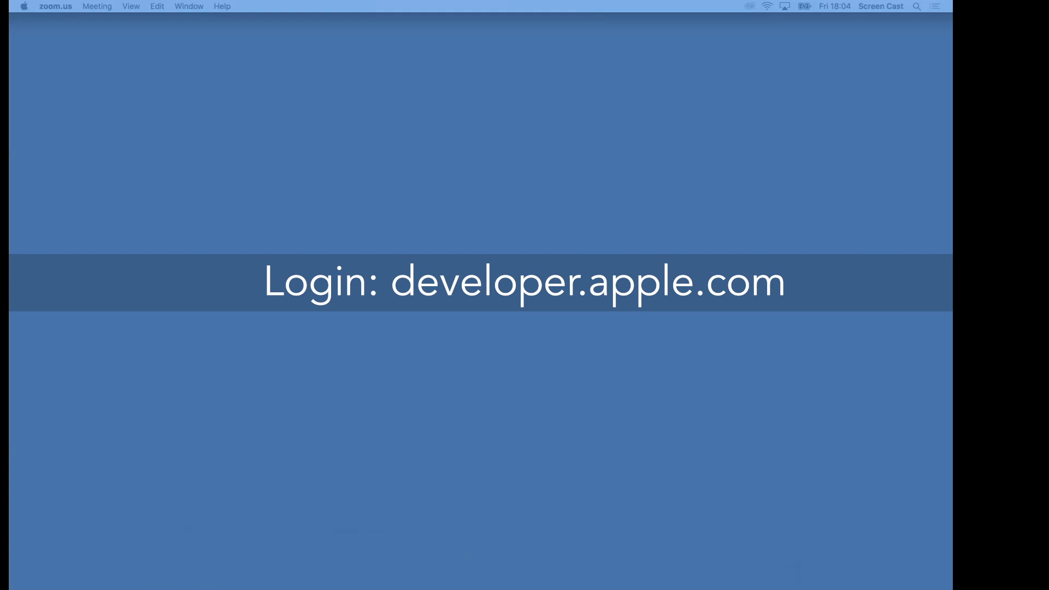
On developer.apple.com, go from the account page to Downloads and open the additional downloads list for Apple developers.
drag(950, 94, 247, 55)
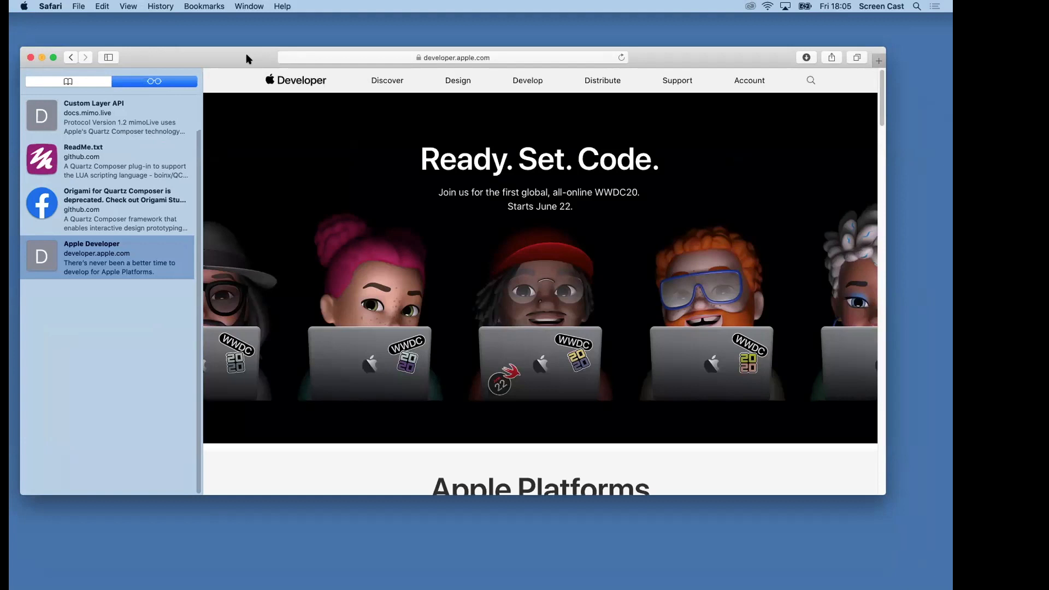
click(470, 59)
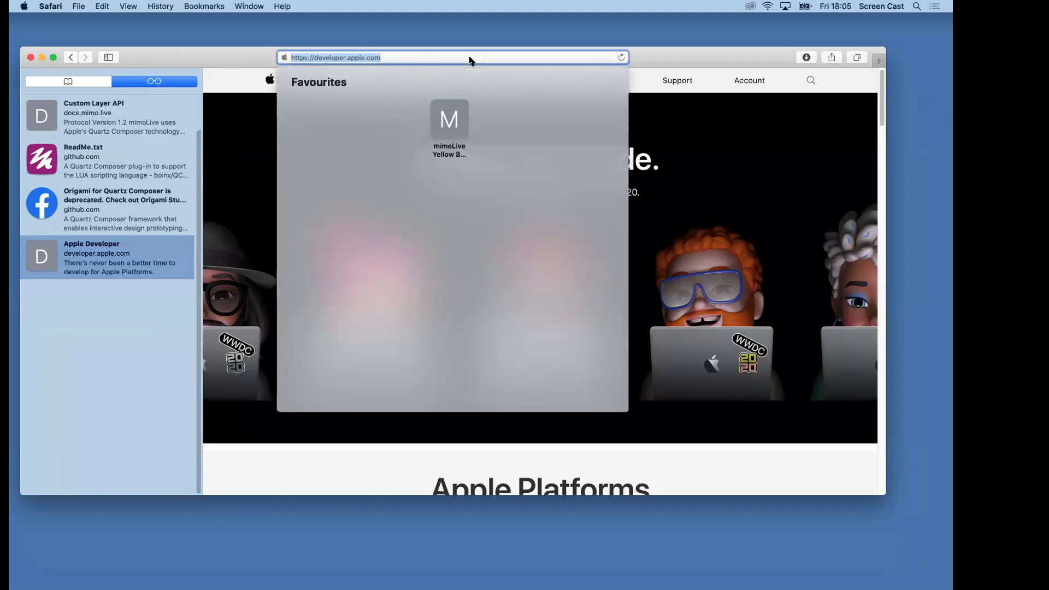
key(Escape)
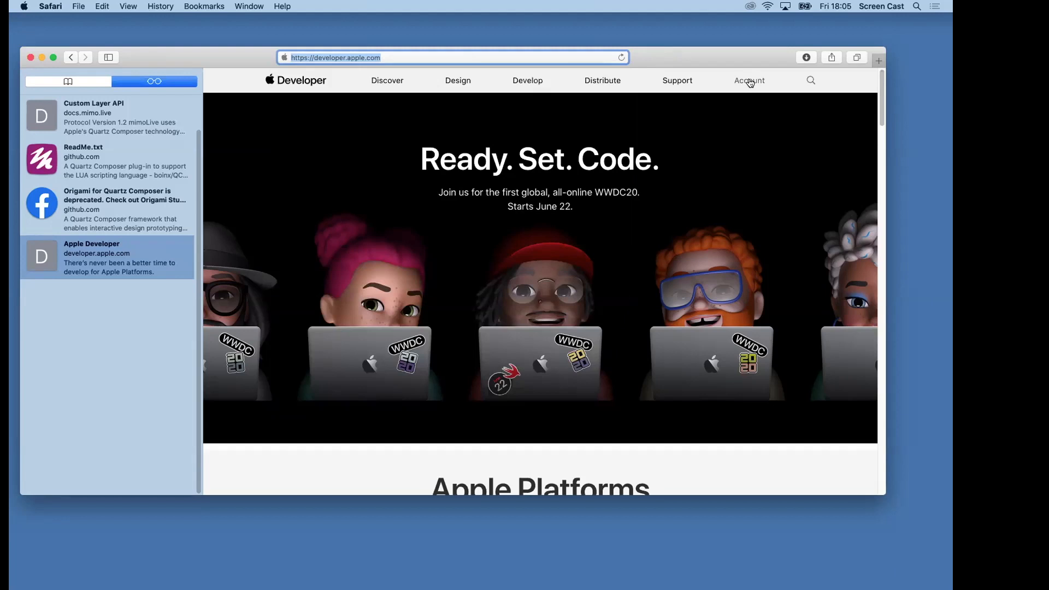
click(750, 82)
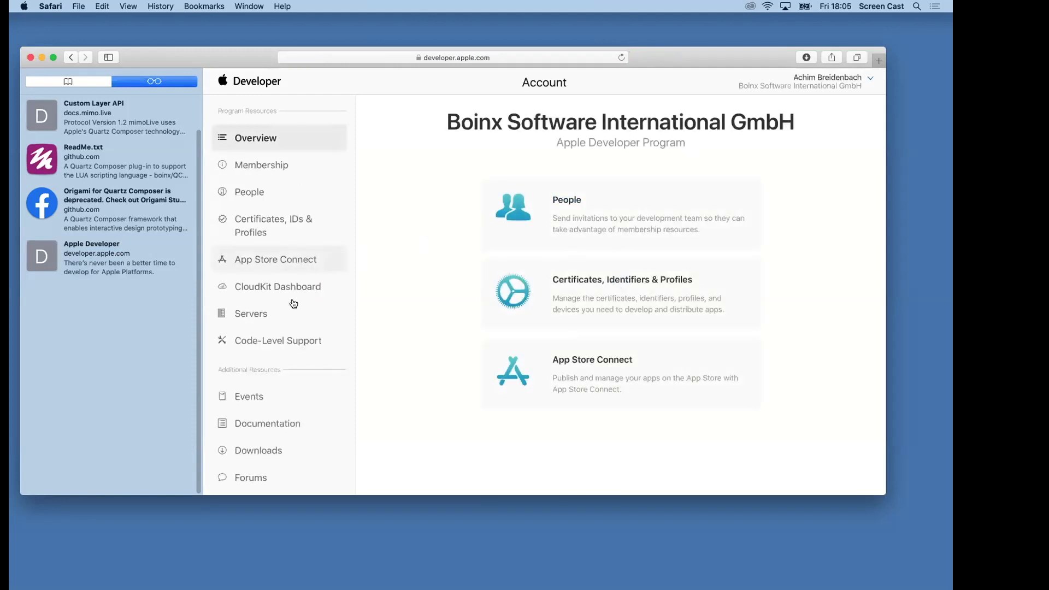
click(263, 451)
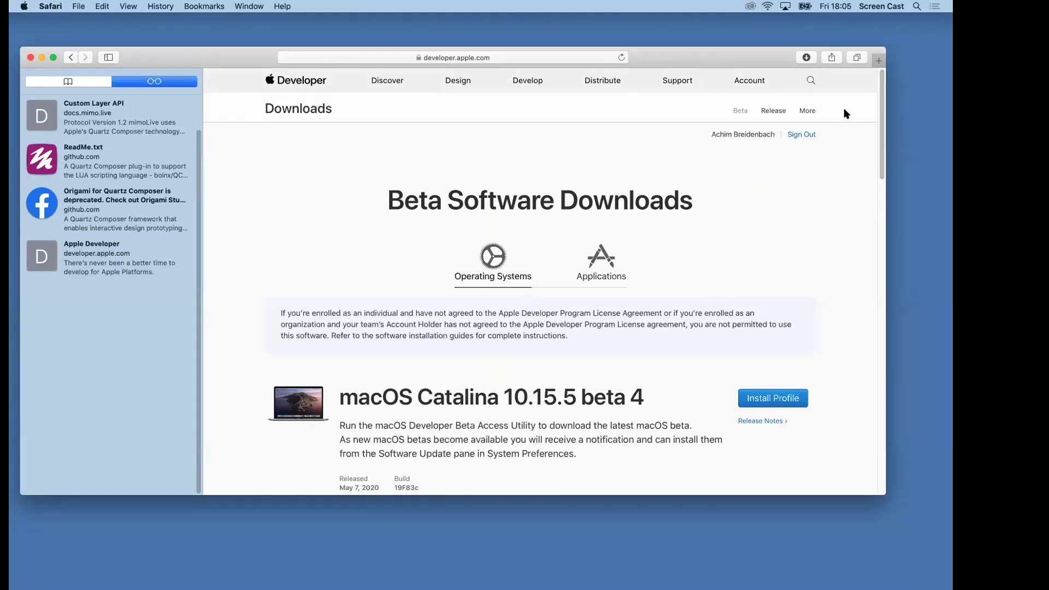
click(807, 111)
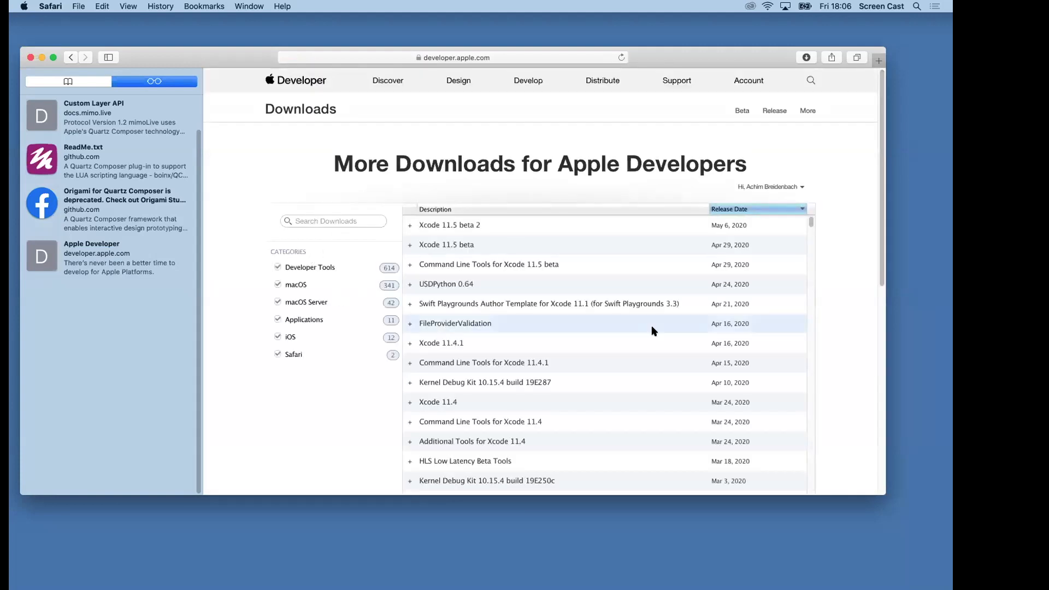
Search the developer downloads for "quartz", expand the details of Additional Tools for Xcode 11.4, and close the browser window.
scroll(652, 330, down, 5)
scroll(652, 331, down, 20)
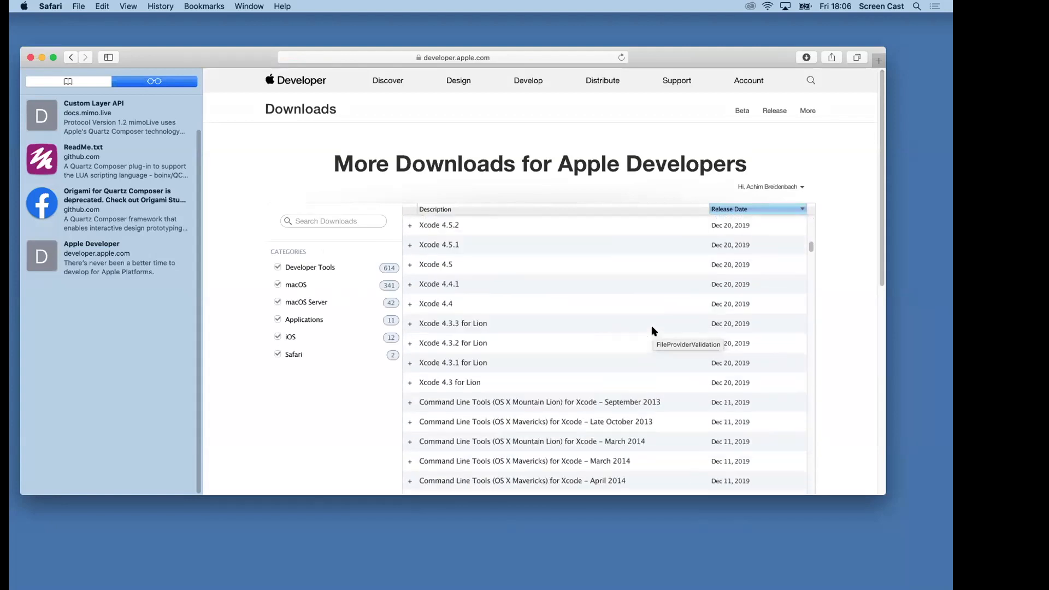
scroll(651, 330, down, 2)
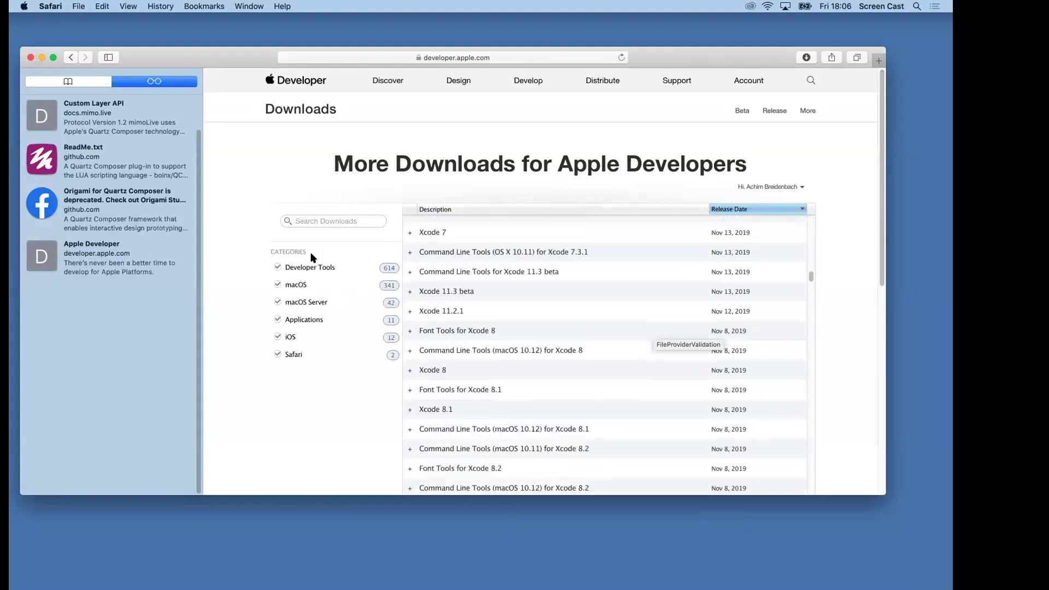
click(320, 218)
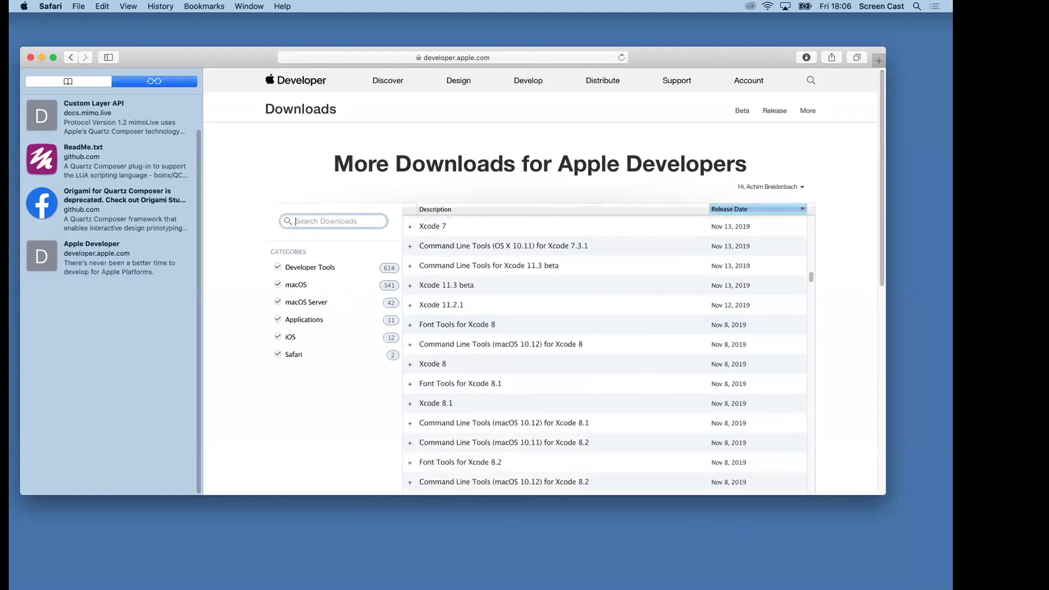
text(quartz)
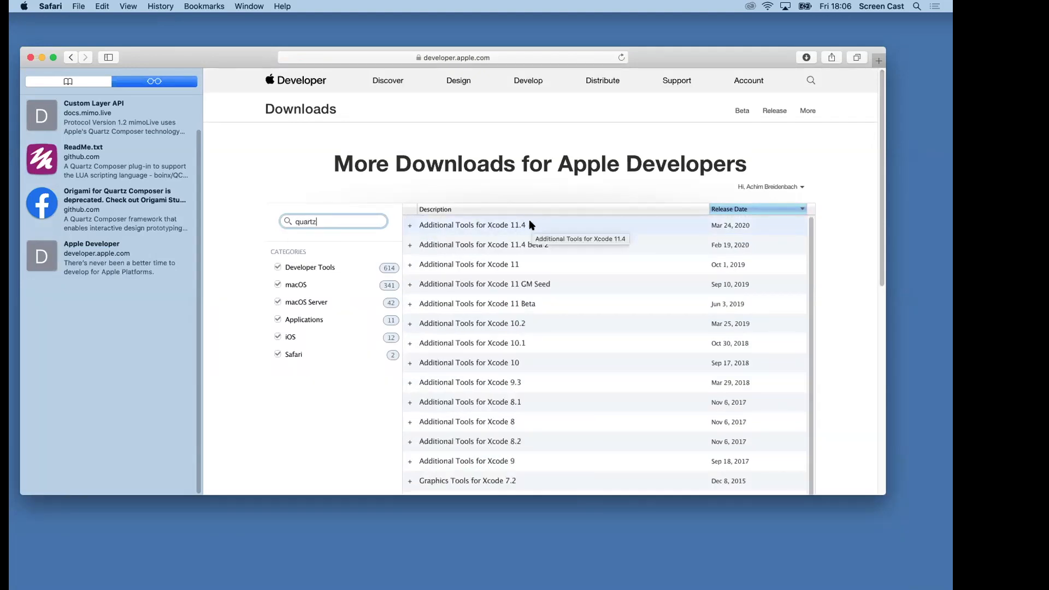
click(482, 228)
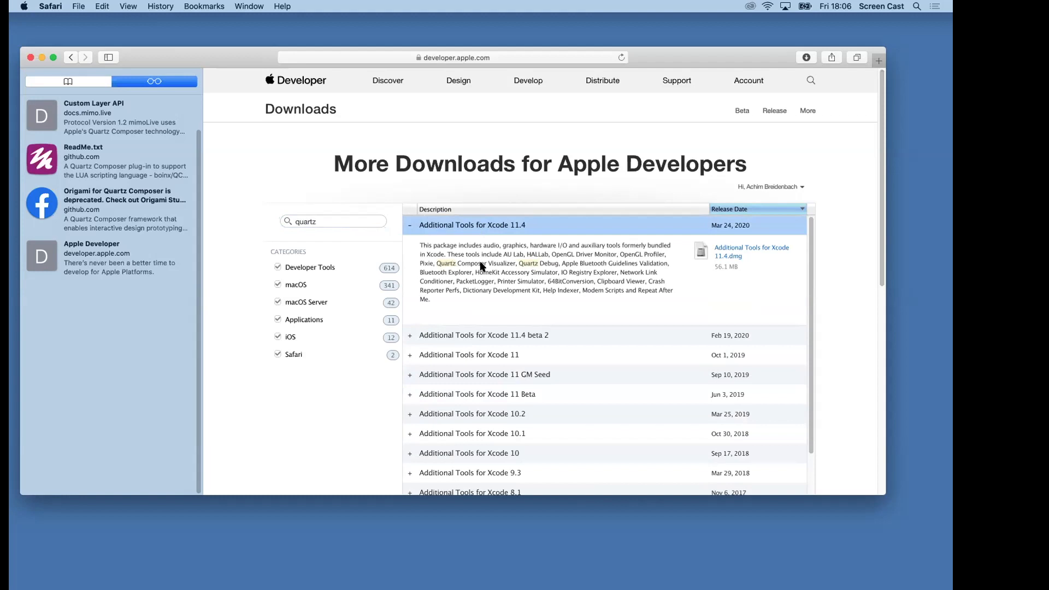
click(31, 57)
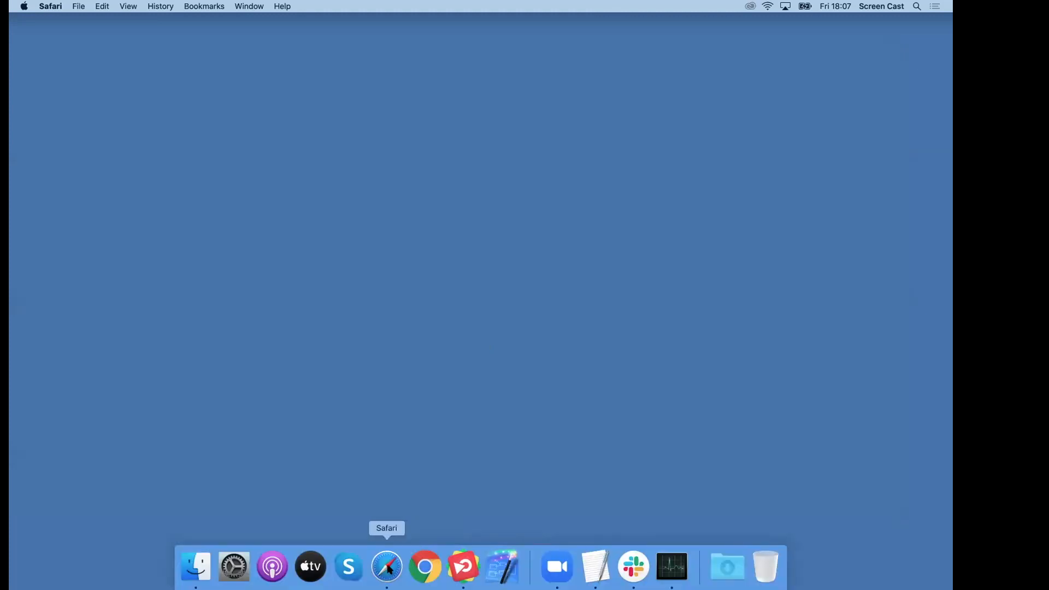
In a new Safari window, view the saved facebookarchive/origami GitHub repository and its releases page, then close the window.
click(389, 567)
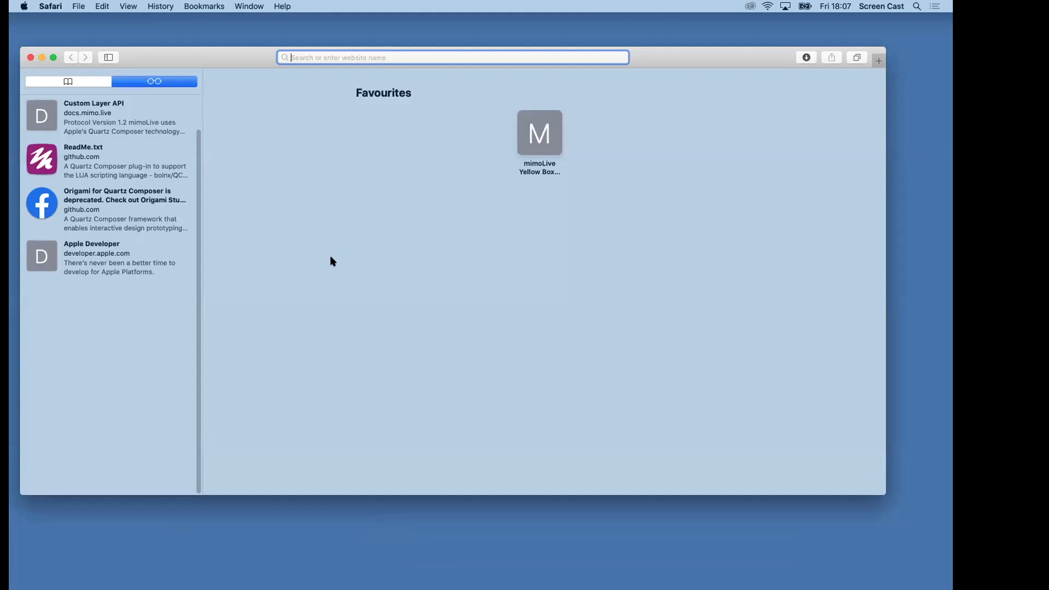
click(42, 207)
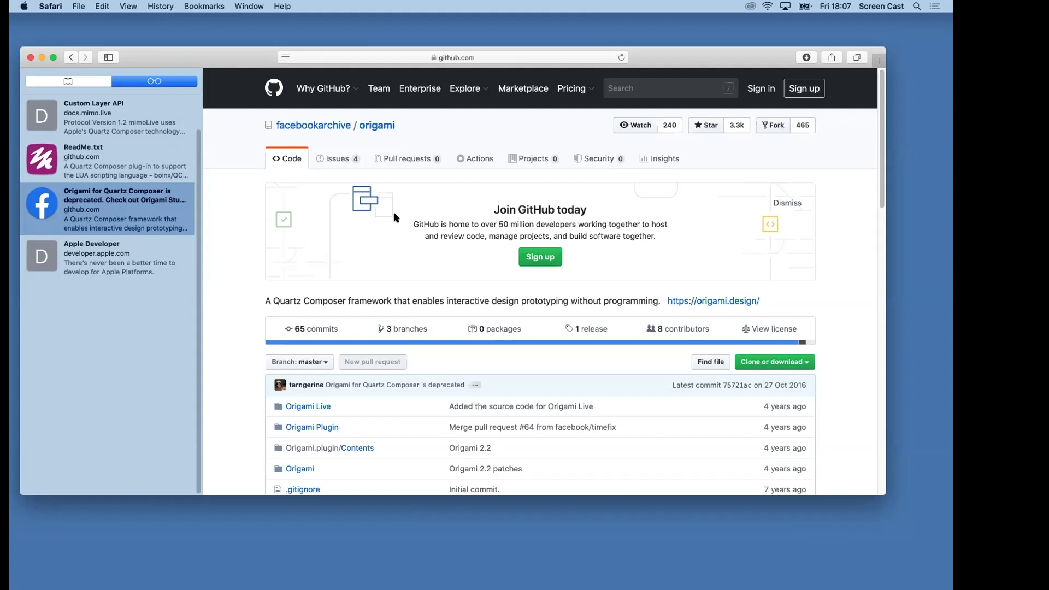
click(467, 56)
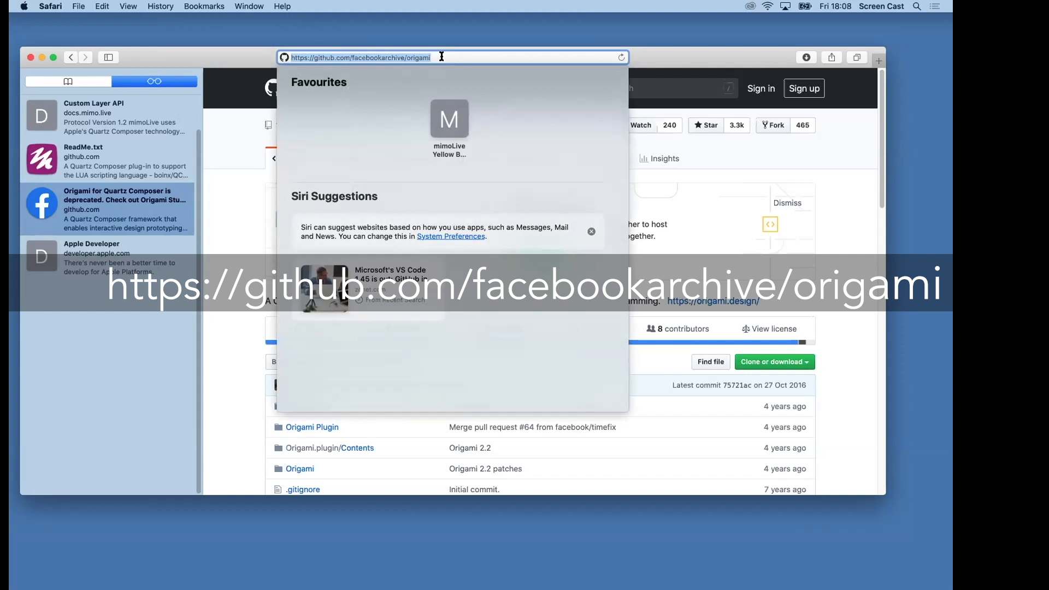
click(718, 145)
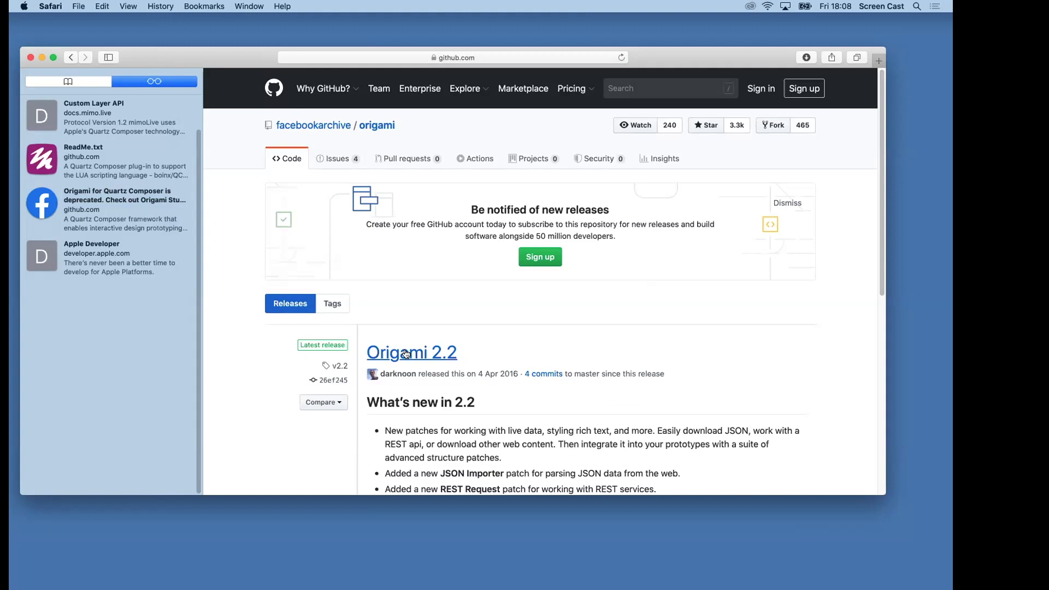
click(30, 58)
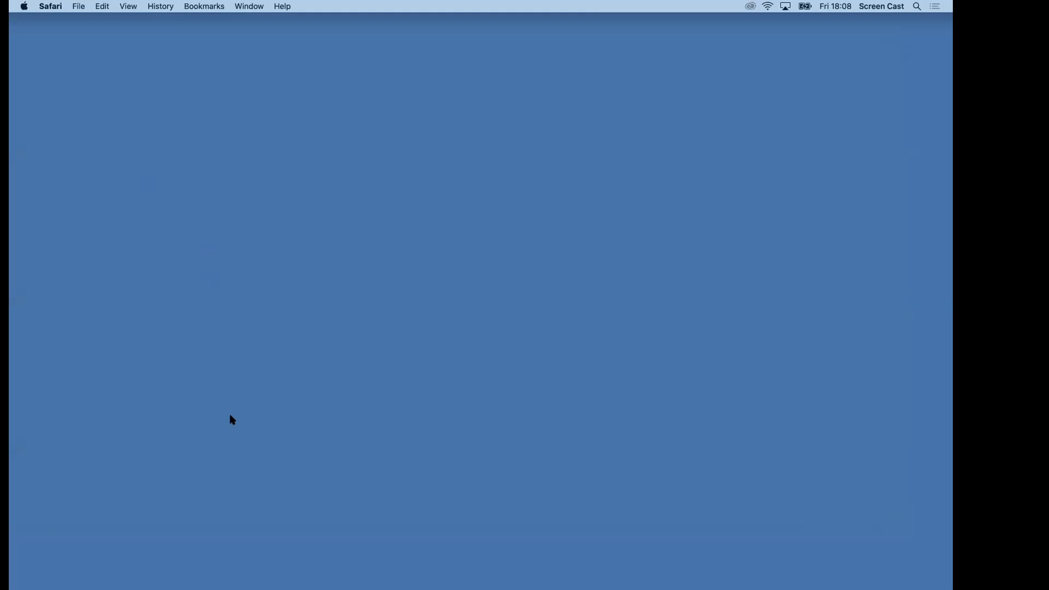
Switch to Finder and open the Quartz Composer Plug-Ins folder under Macintosh HD/Library/Graphics.
mouse_move(164, 589)
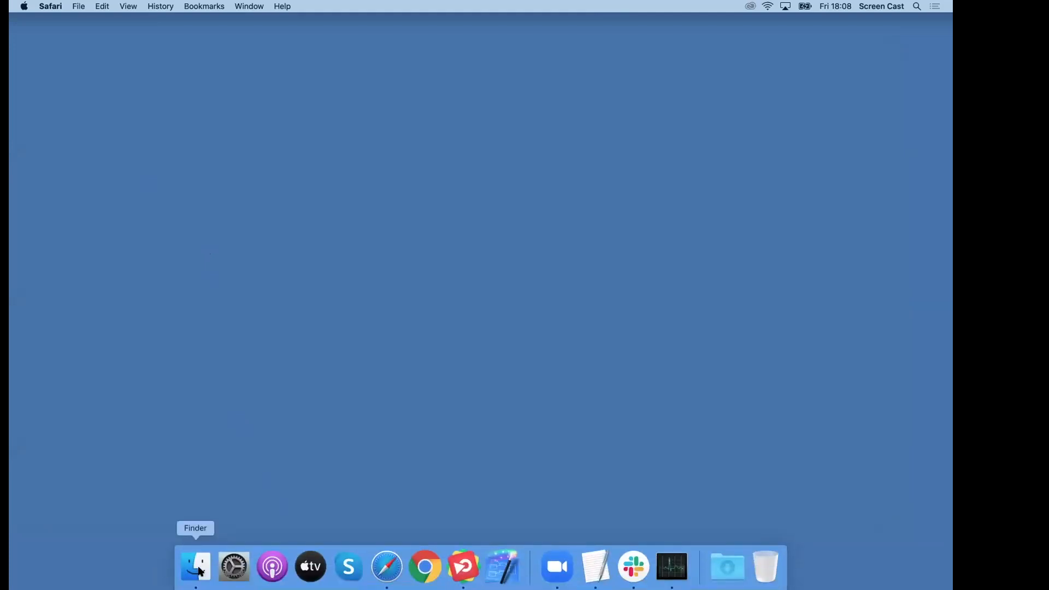
click(197, 568)
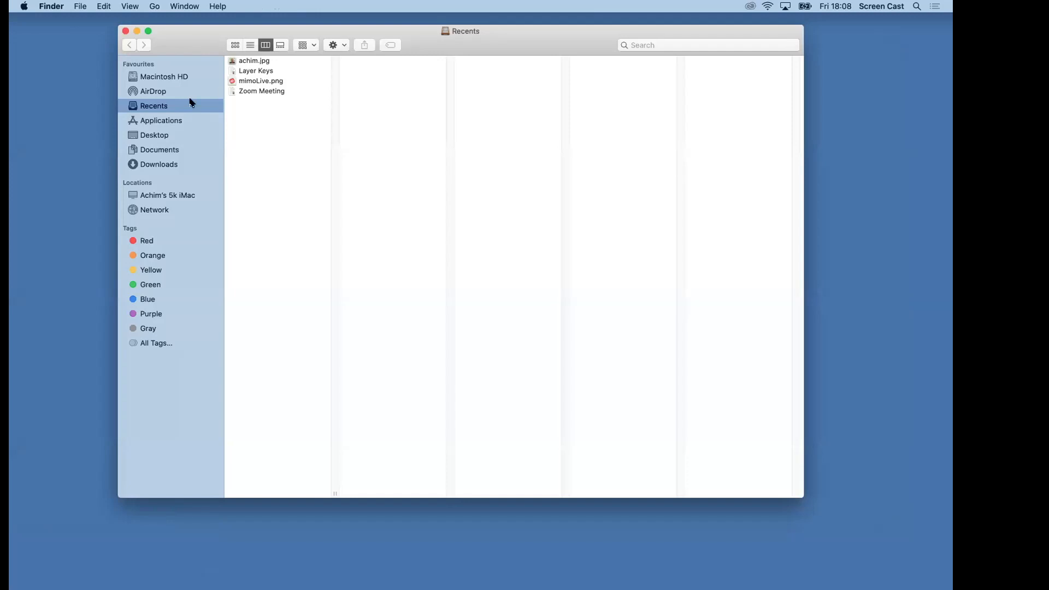
click(175, 79)
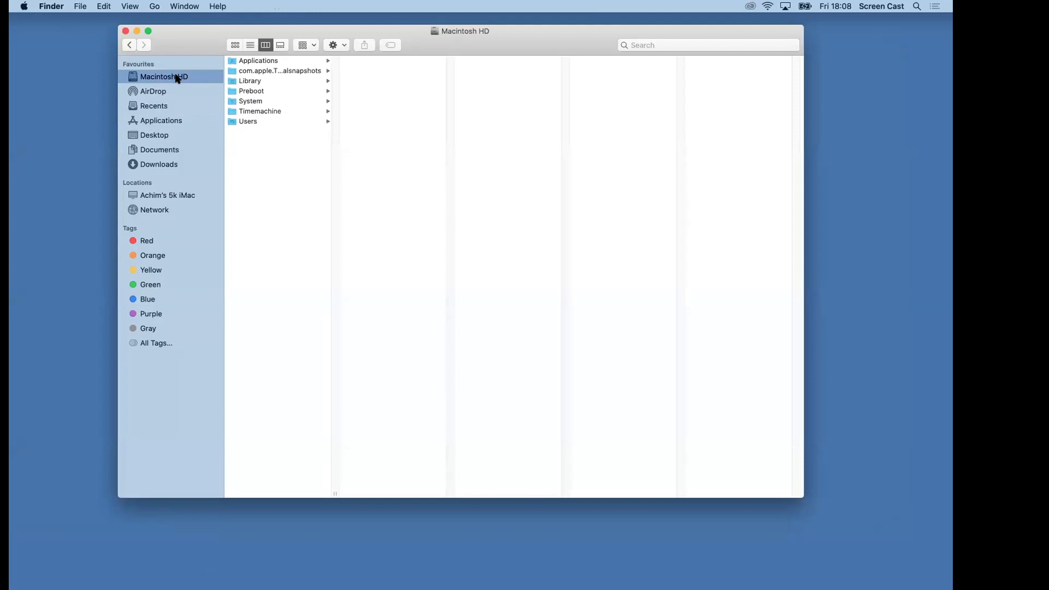
click(241, 82)
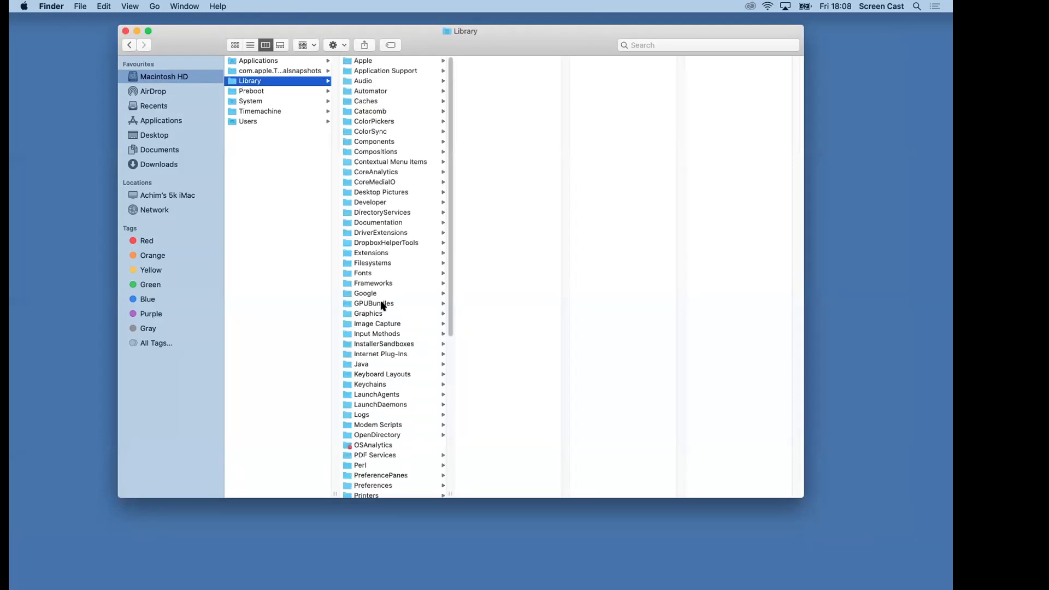
click(382, 313)
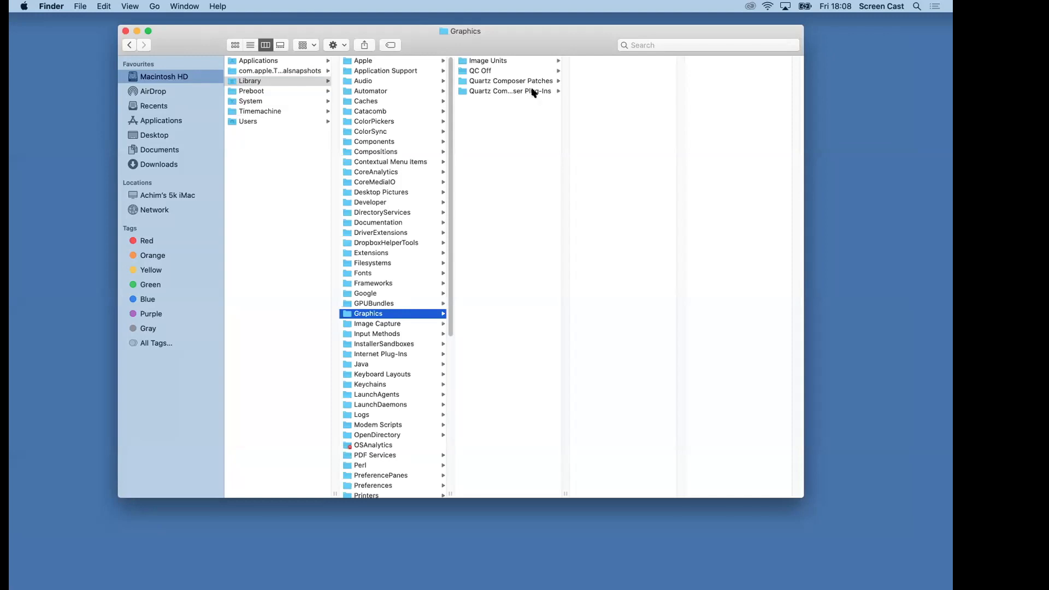
click(534, 91)
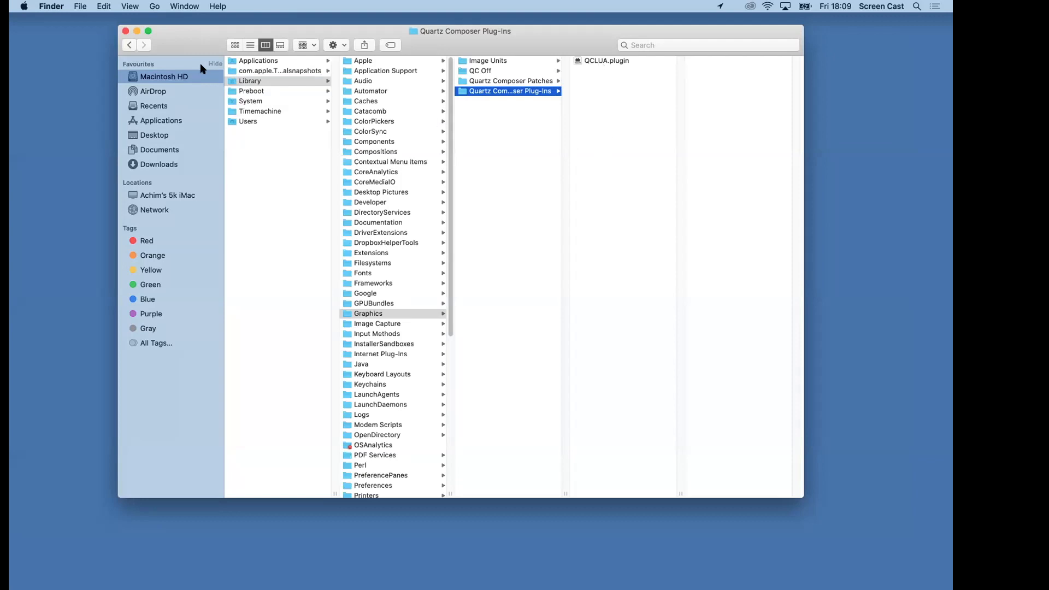
Go directly to the home folder's hidden library at ~/Library.
click(155, 6)
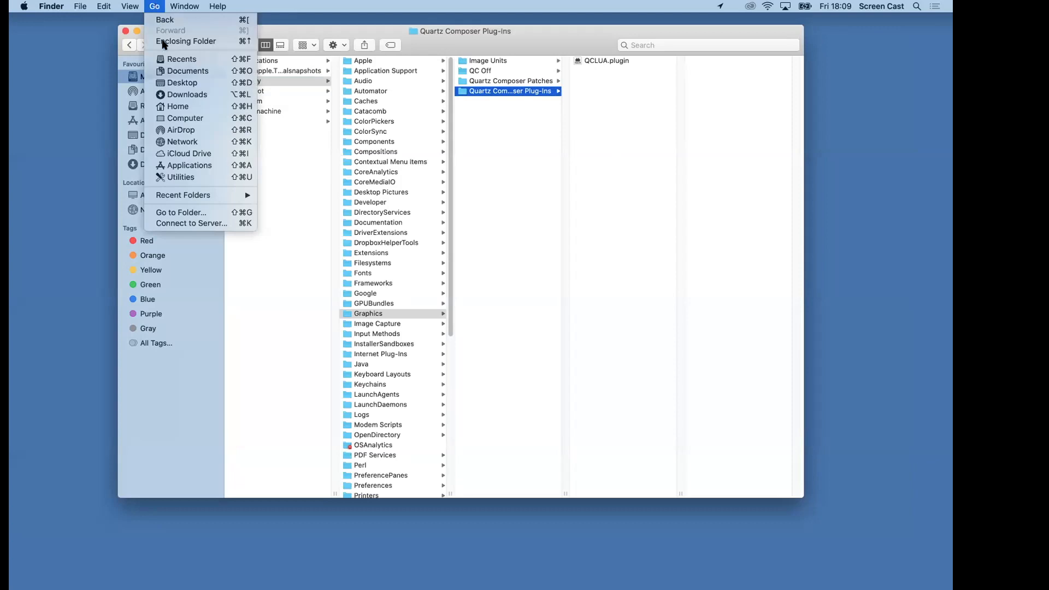
click(183, 212)
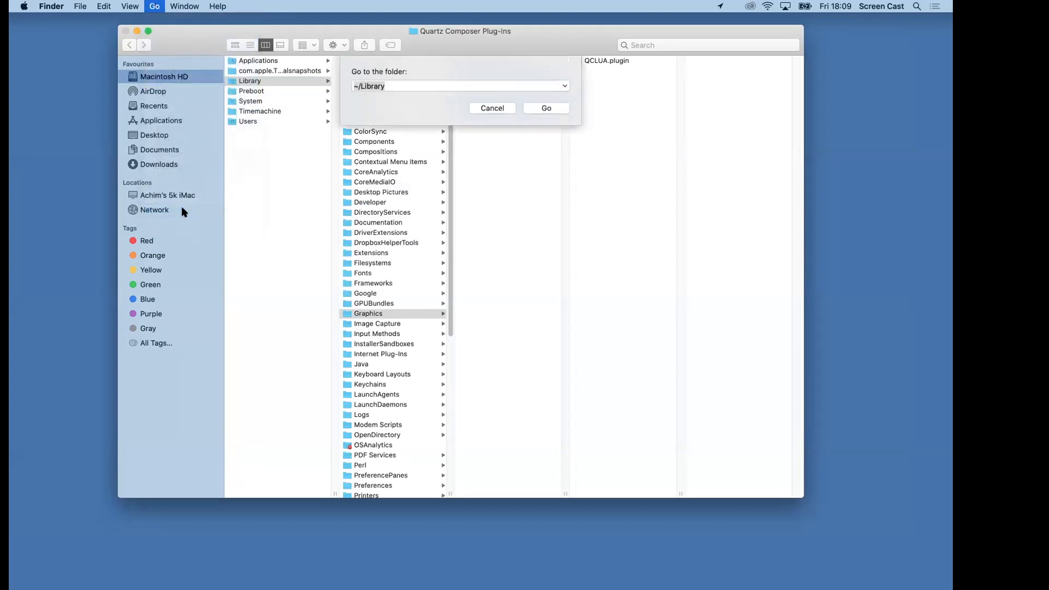
key(Right)
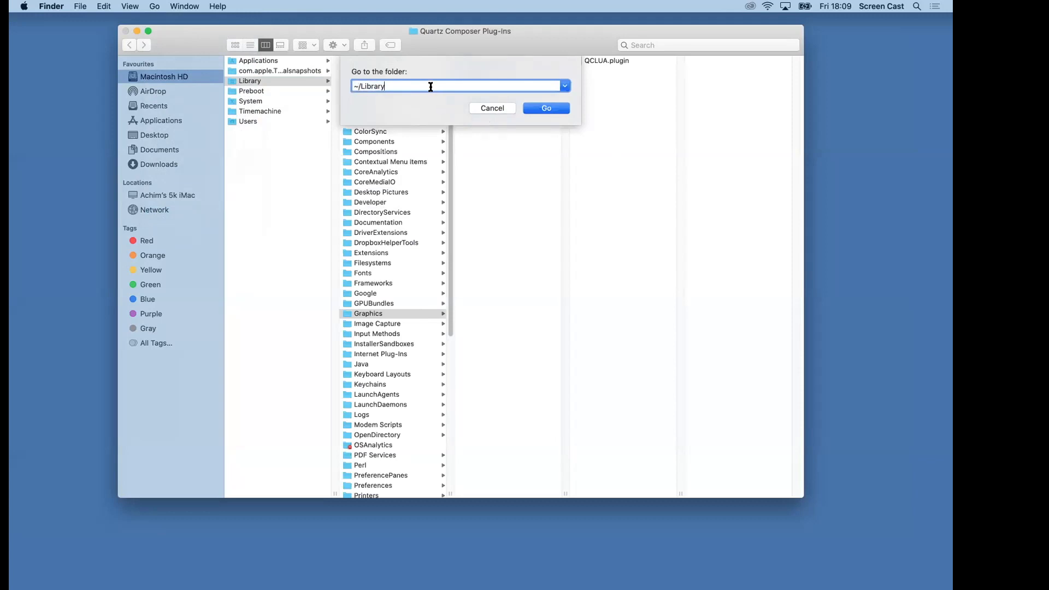
key(Left)
click(549, 107)
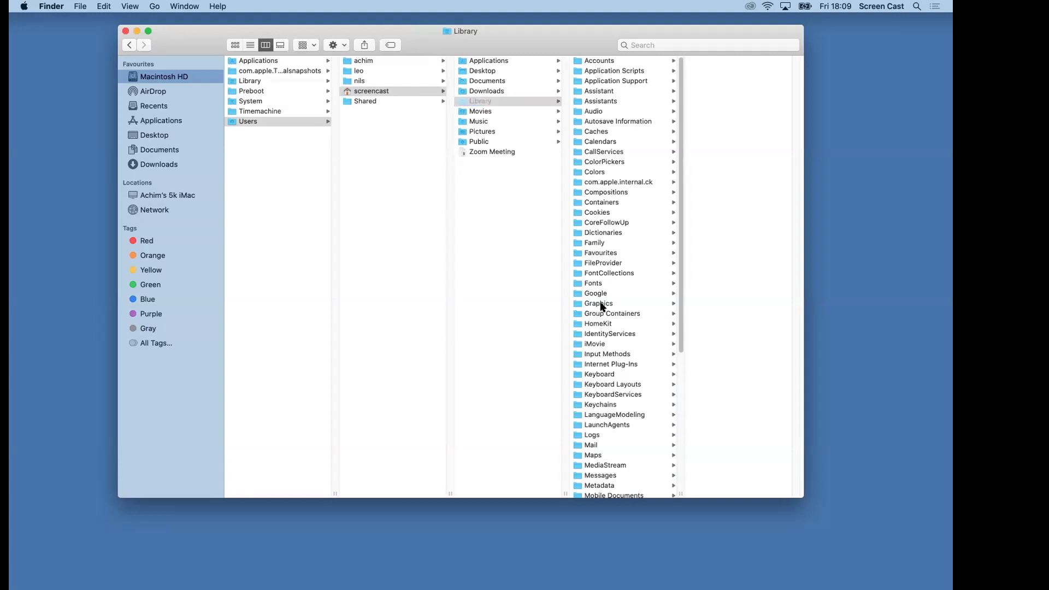
Widen the window and open Graphics/Quartz Composer Patches/Origami in the user library, then review the full folder path.
click(602, 306)
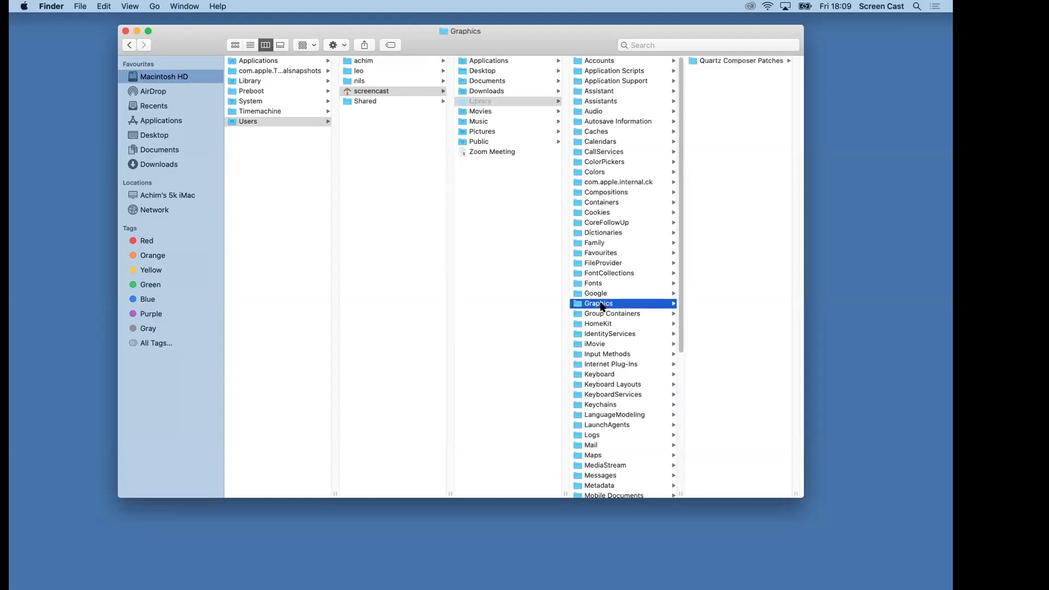
drag(791, 490, 855, 479)
click(749, 62)
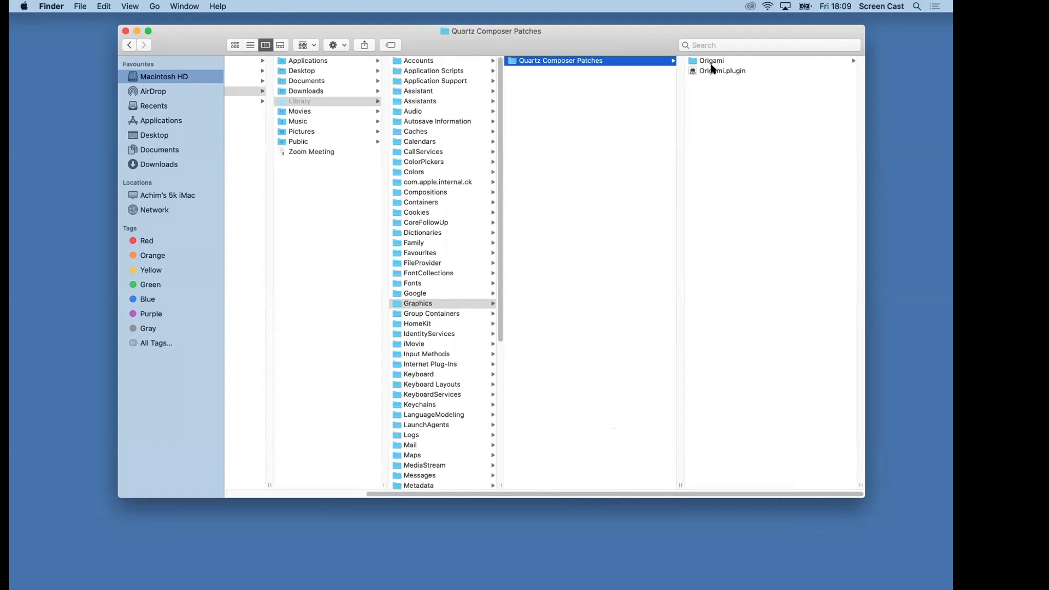
click(710, 61)
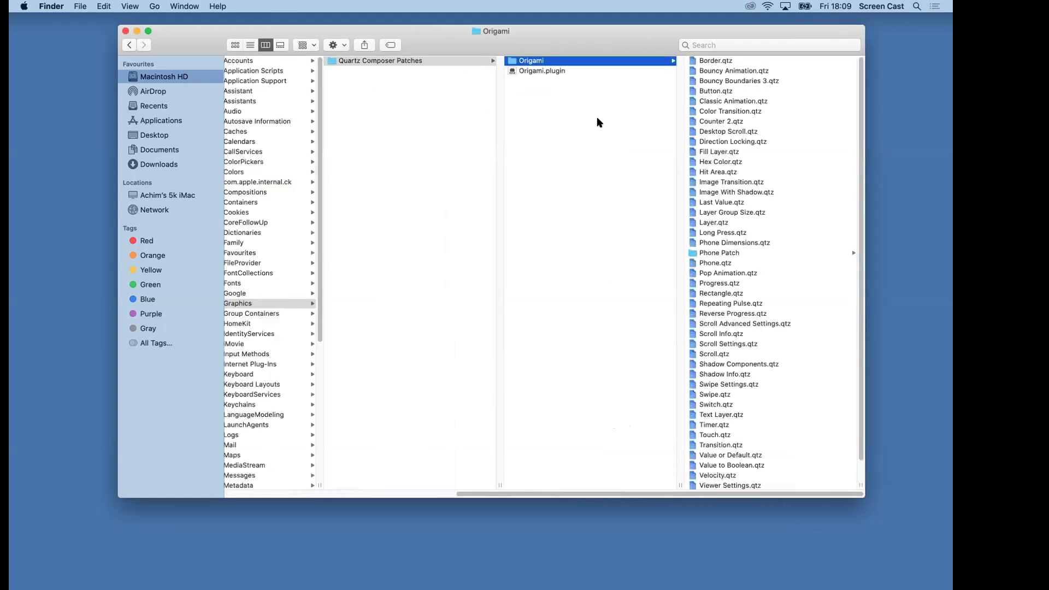
scroll(597, 122, left, 2)
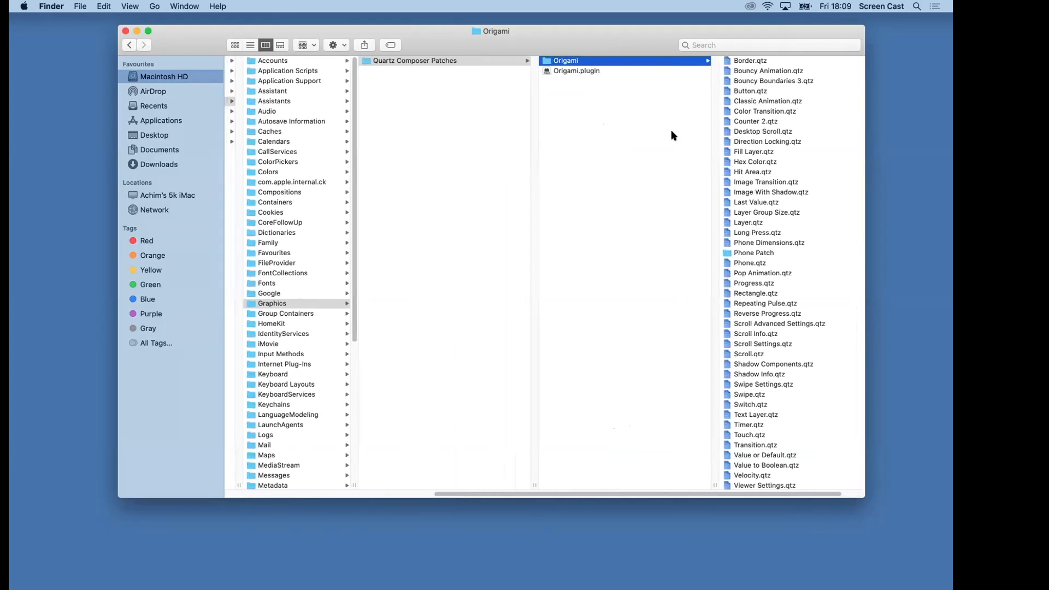
scroll(625, 141, left, 3)
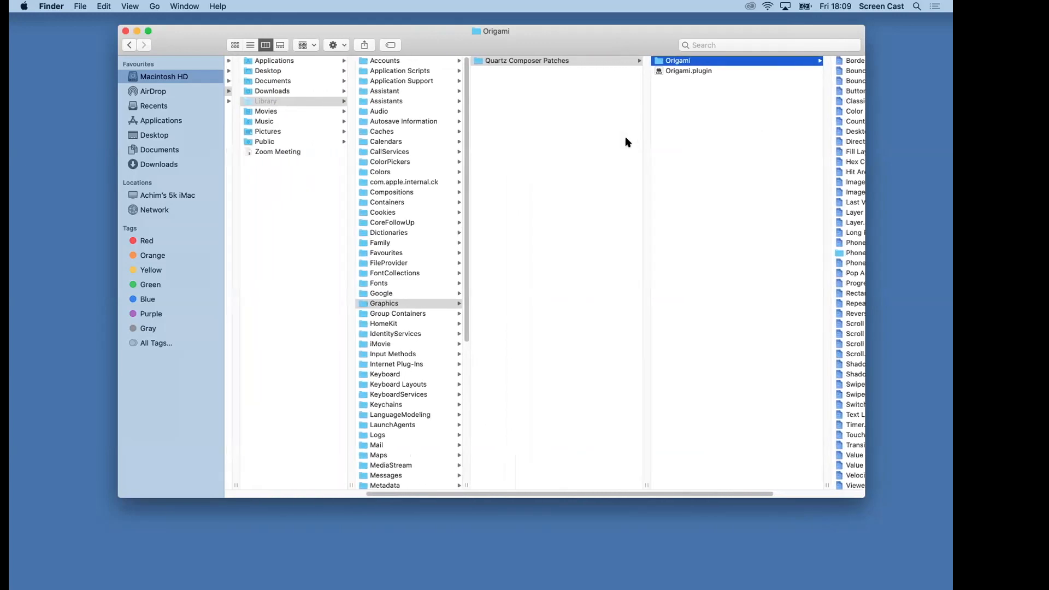
scroll(625, 141, left, 6)
scroll(625, 140, left, 2)
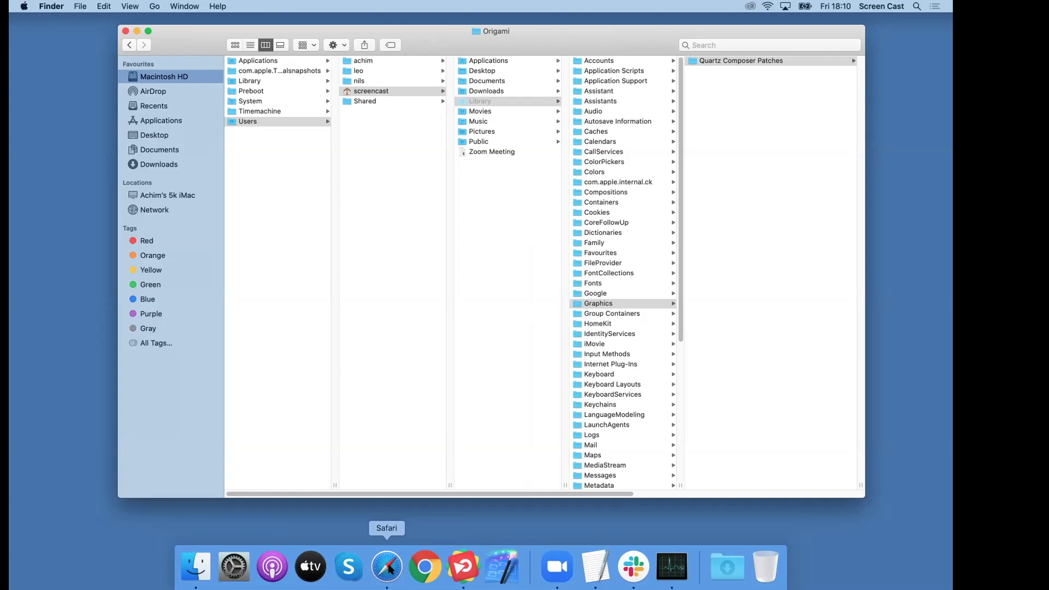
Switch to Safari and open the saved ReadMe.txt reading-list entry for the boinx/QCLua GitHub repository.
click(388, 567)
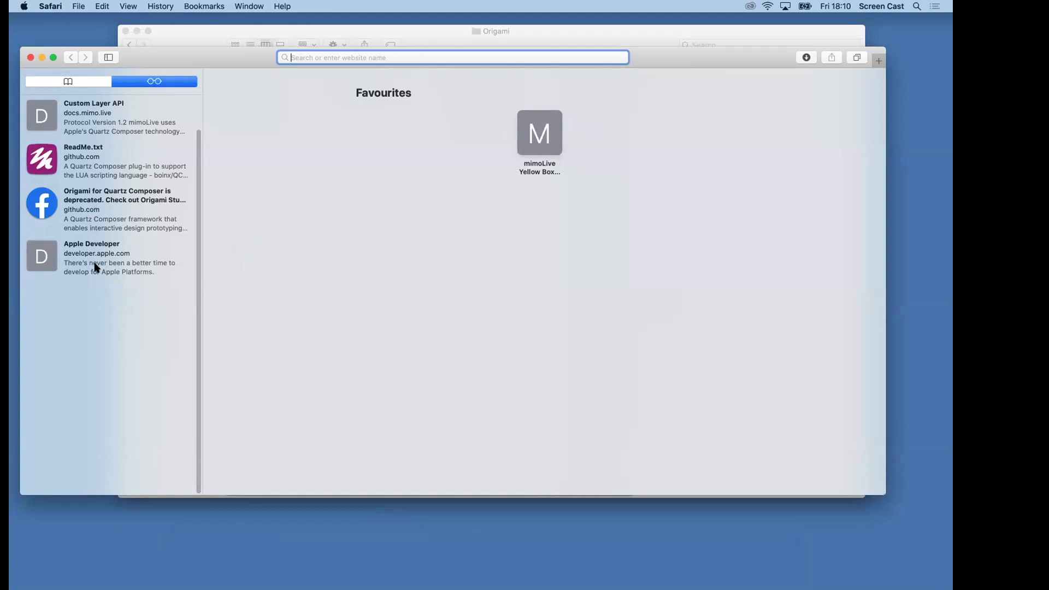
click(81, 155)
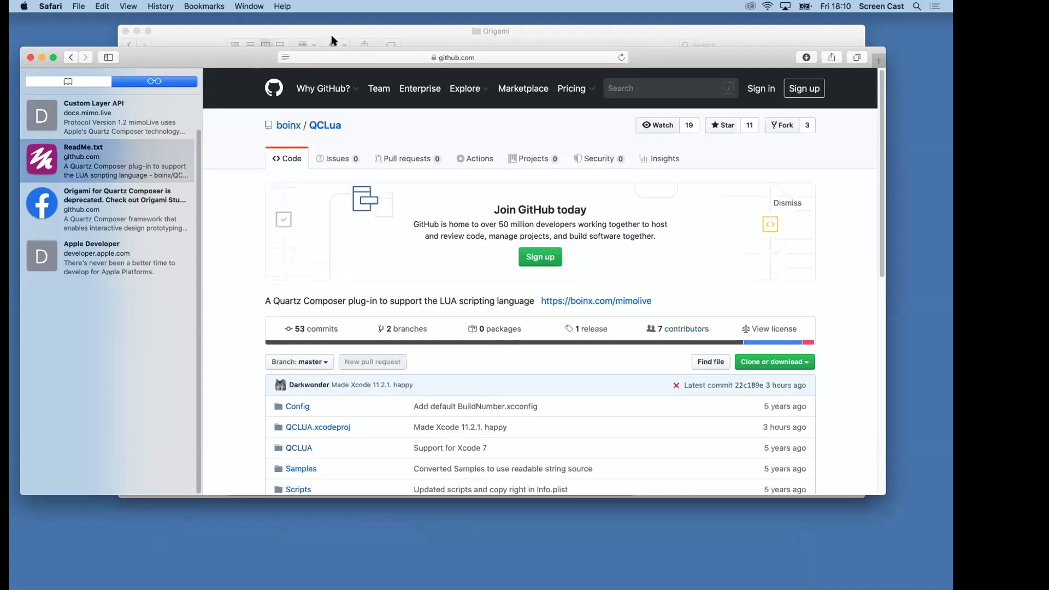
Review the repository's full web address and open the QCLua v1.4 release page to examine its downloadable assets.
click(465, 58)
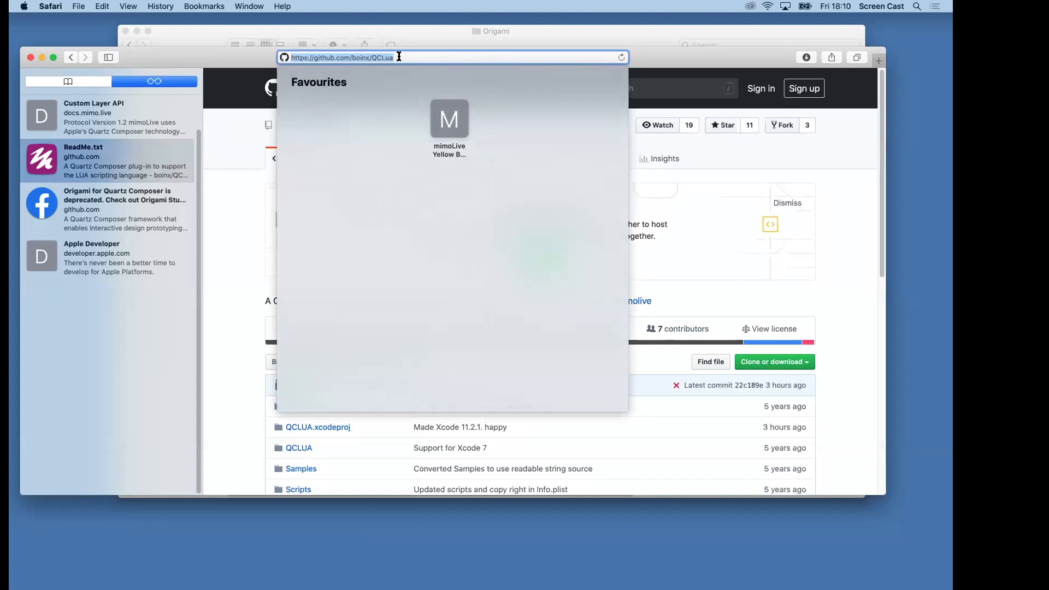
click(240, 247)
click(587, 330)
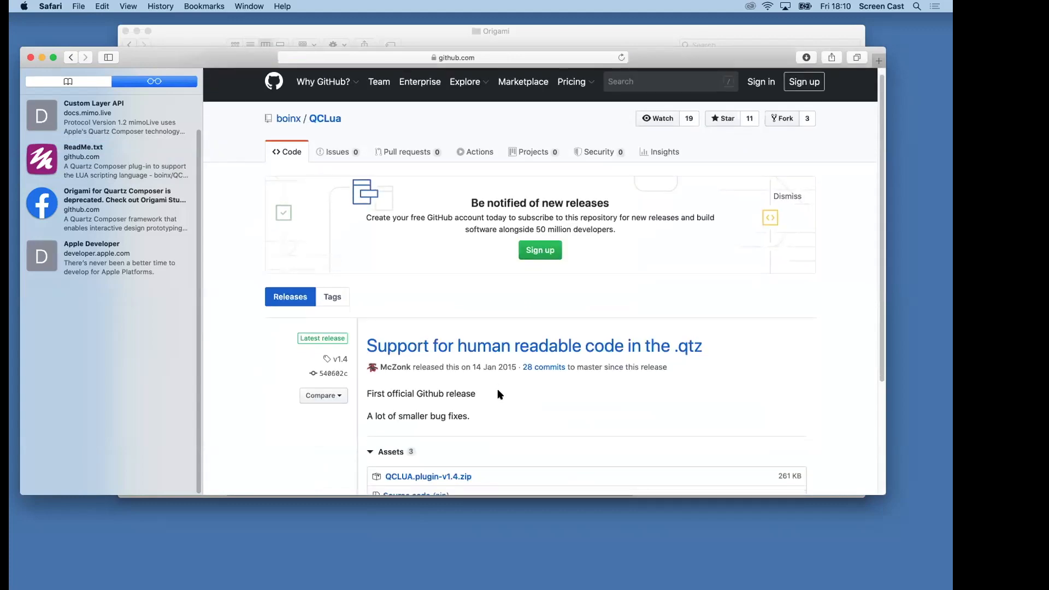
scroll(497, 394, down, 3)
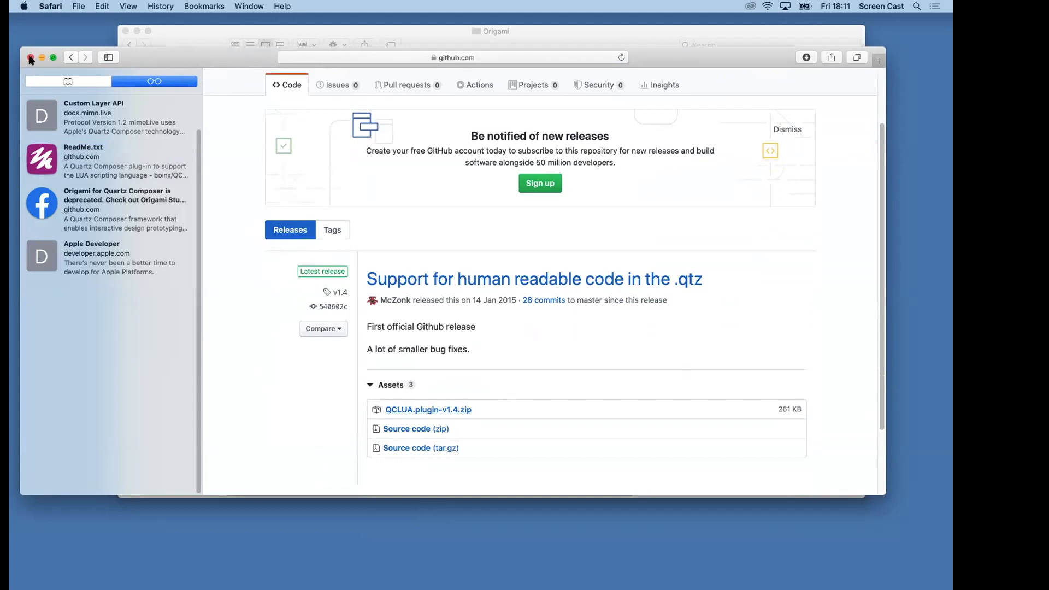
Close the browser window and open Library/Graphics/Quartz Composer Plug-Ins on Macintosh HD in Finder, widening the column to show full folder names.
key(super+w)
click(178, 77)
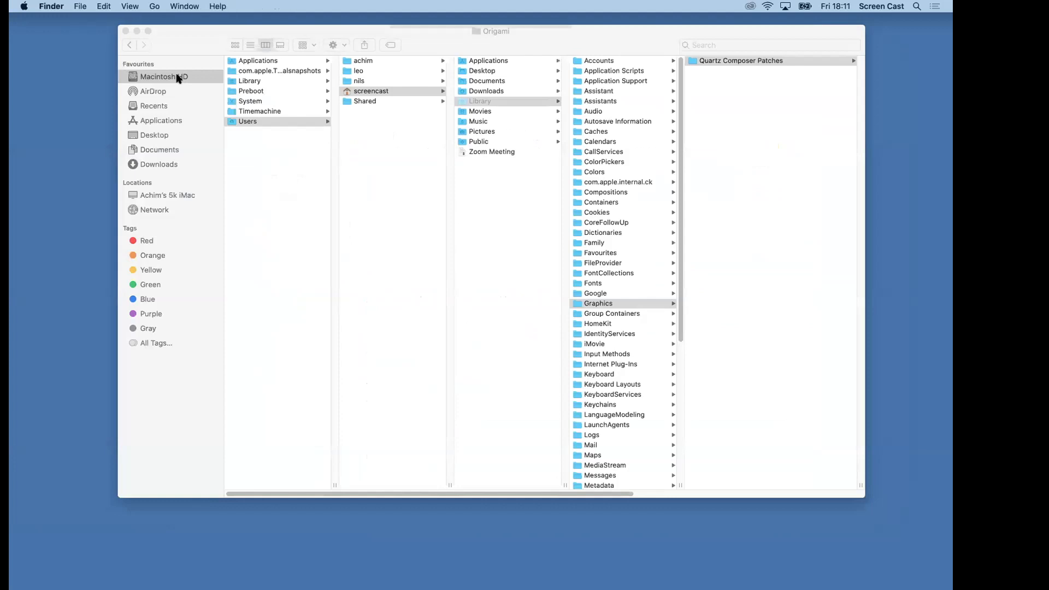
click(269, 81)
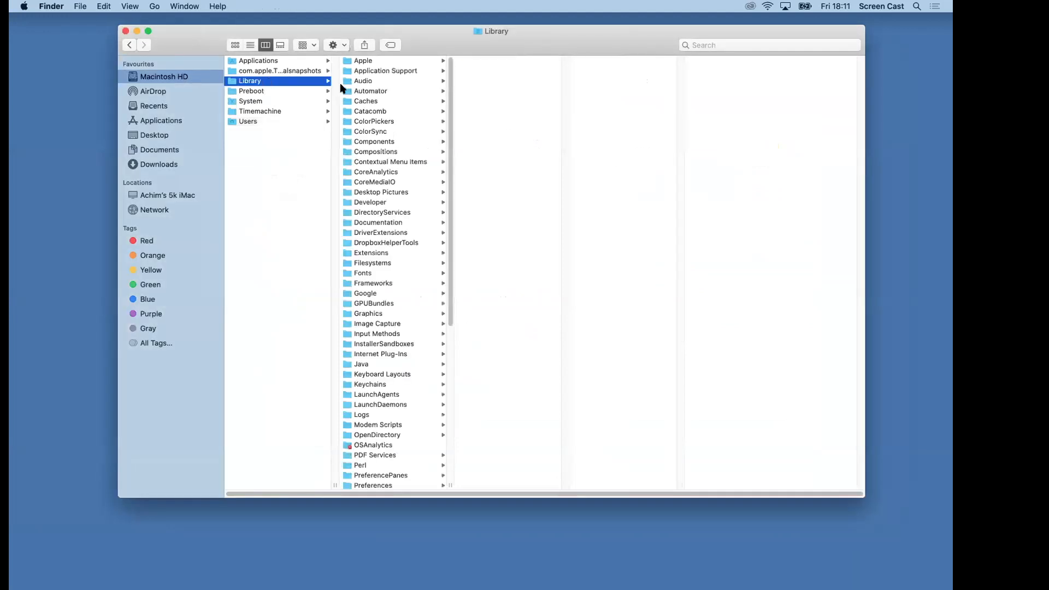
key(Right)
text(gr)
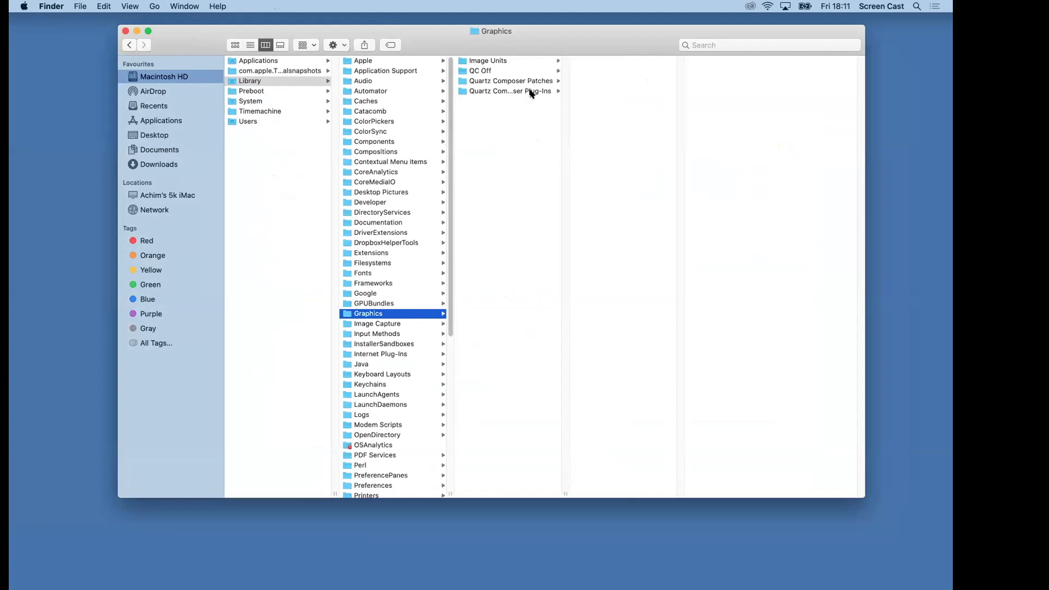
click(531, 91)
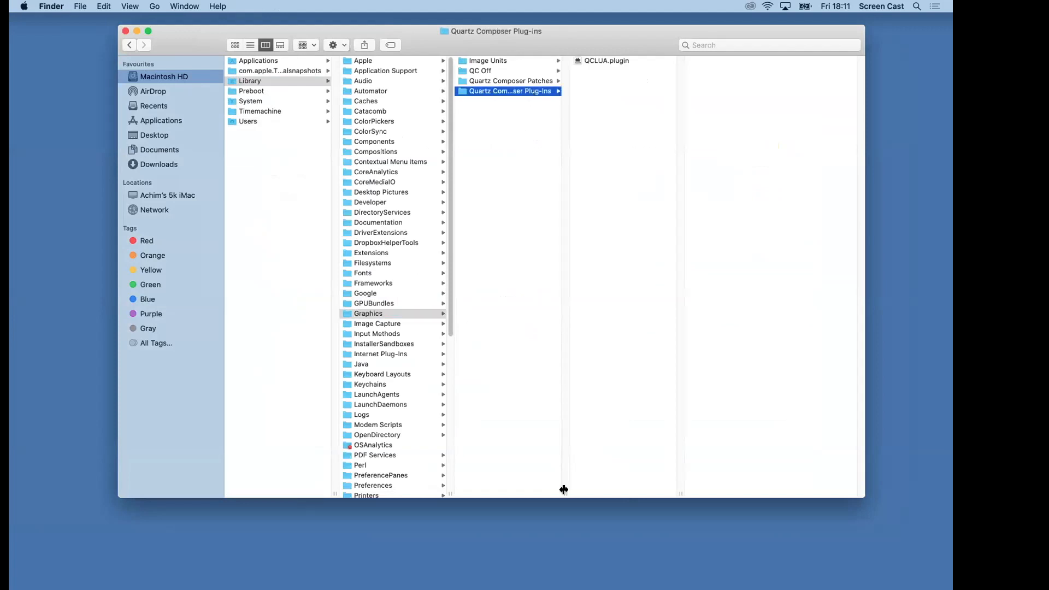
drag(563, 489, 618, 488)
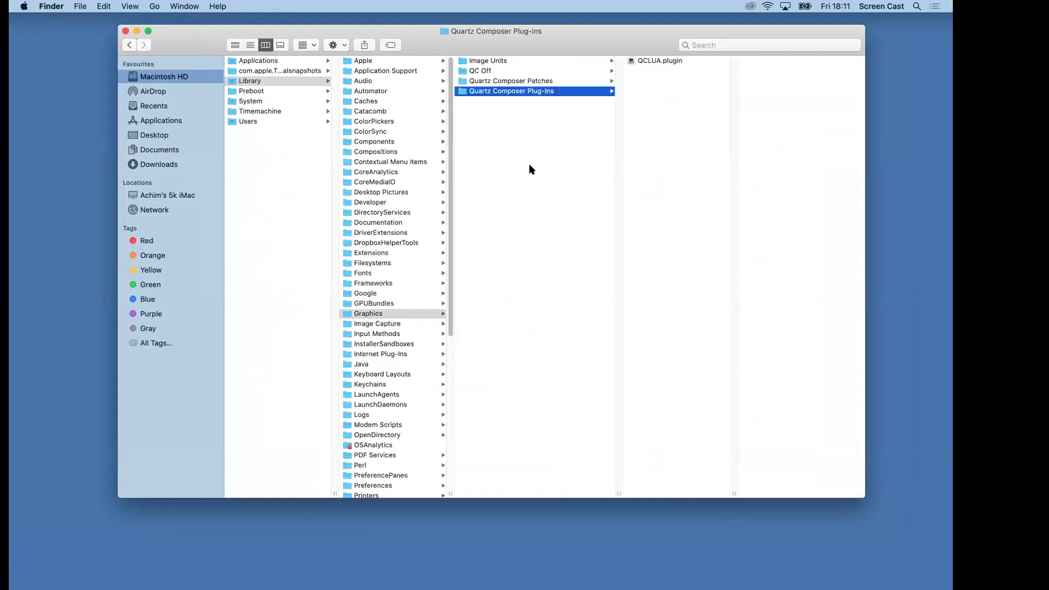
Compare the contents of the Quartz Composer Patches and Quartz Composer Plug-Ins folders, and close the Finder window.
click(542, 82)
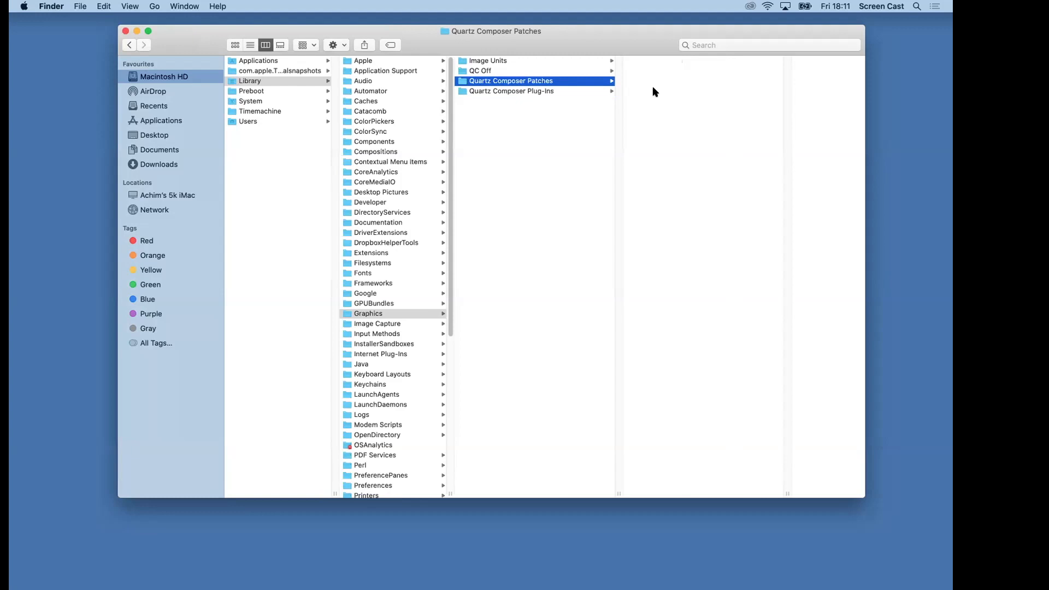
click(536, 92)
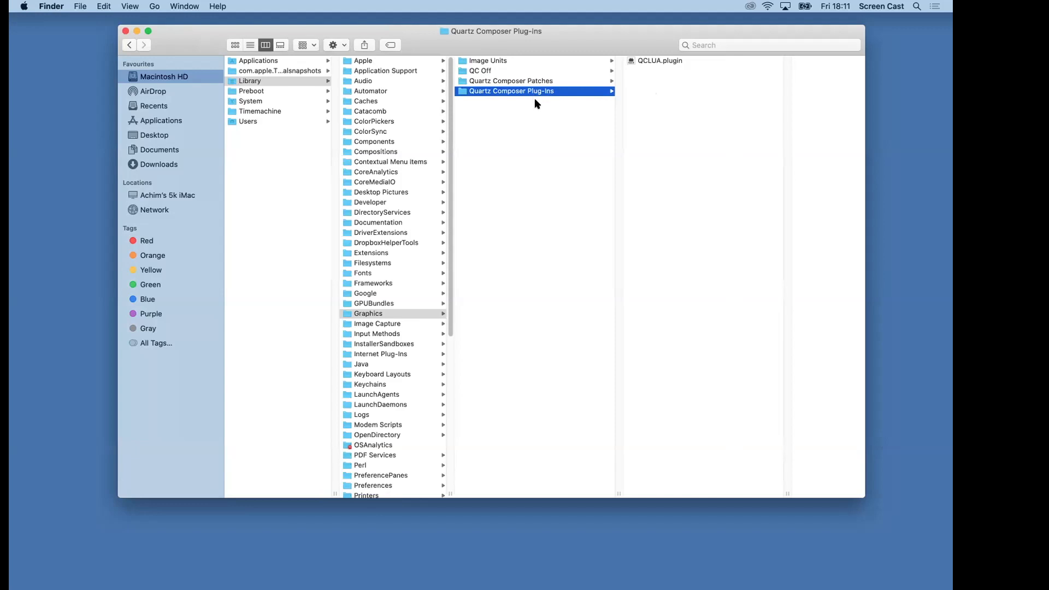
click(528, 155)
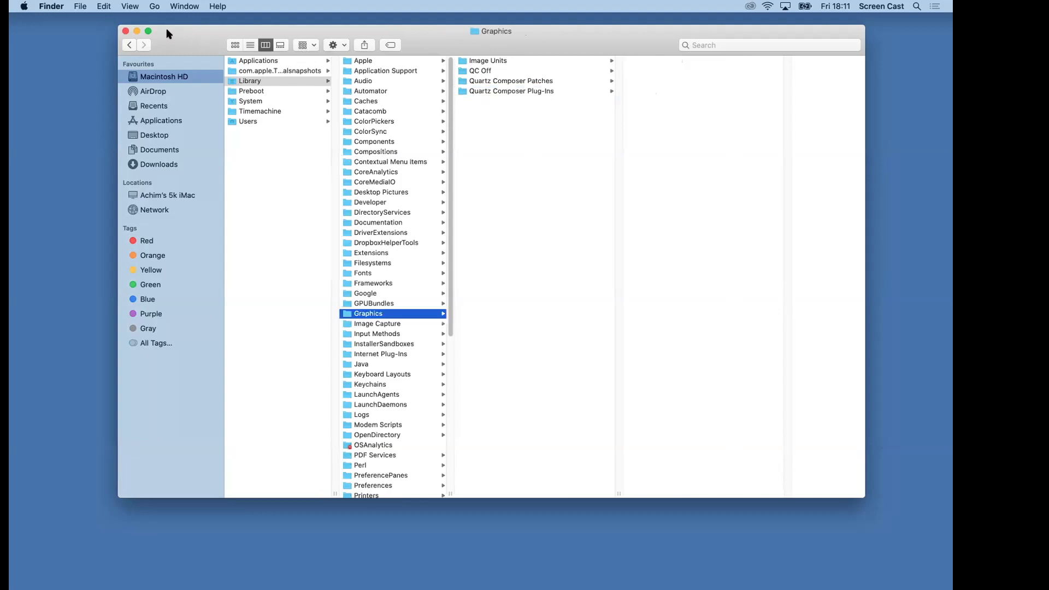
click(126, 31)
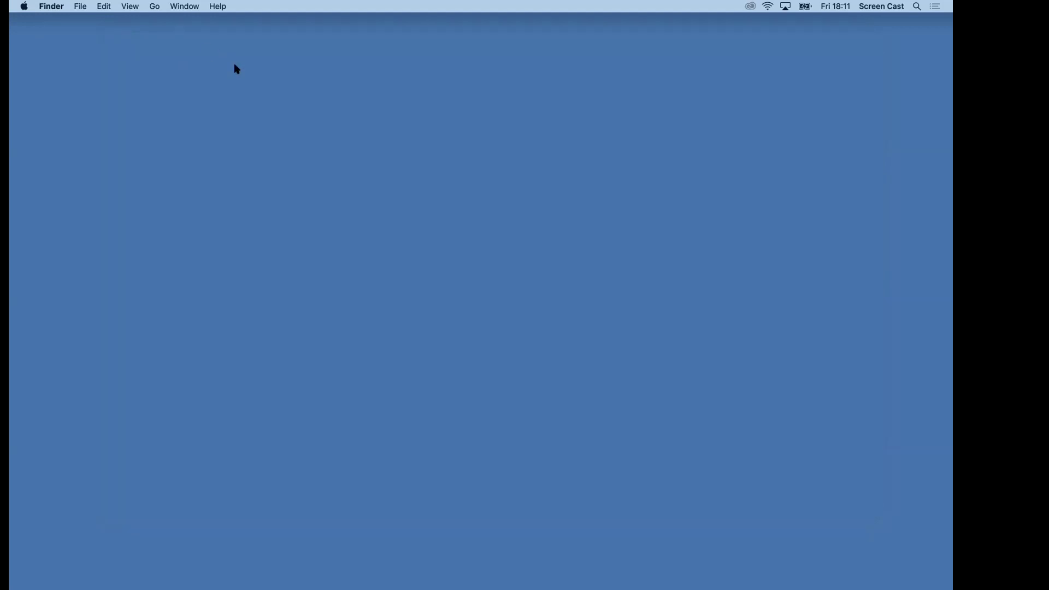
Launch Quartz Composer and create a new blank composition.
mouse_move(503, 571)
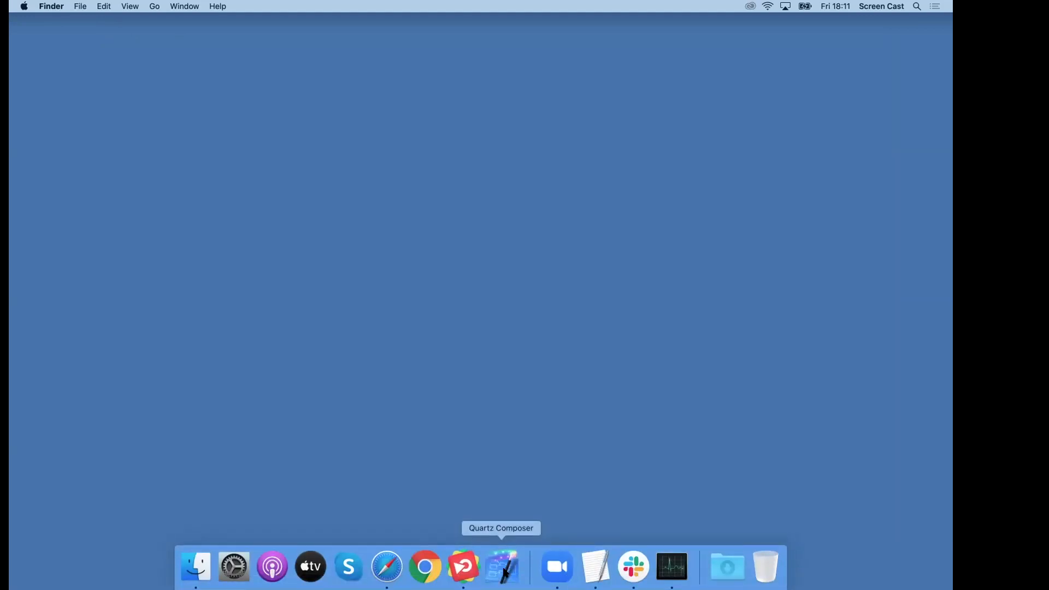
click(504, 572)
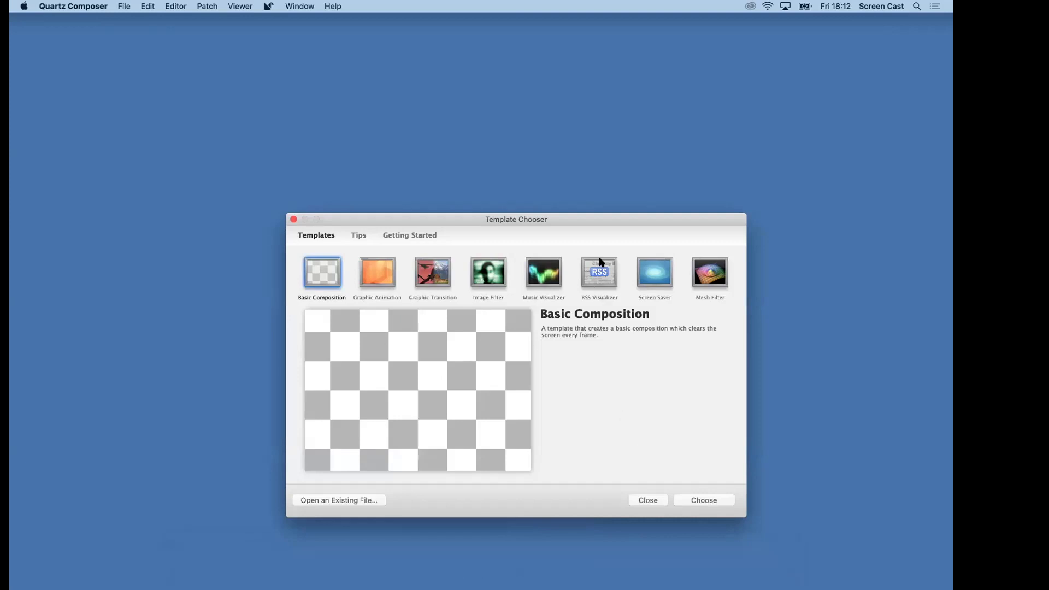
drag(617, 224, 538, 120)
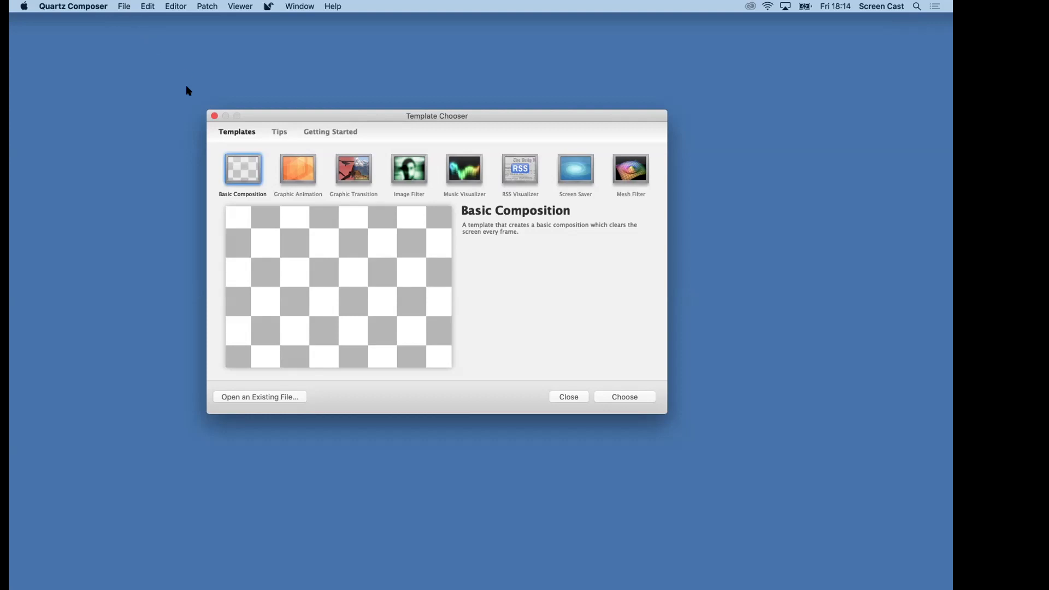
click(125, 6)
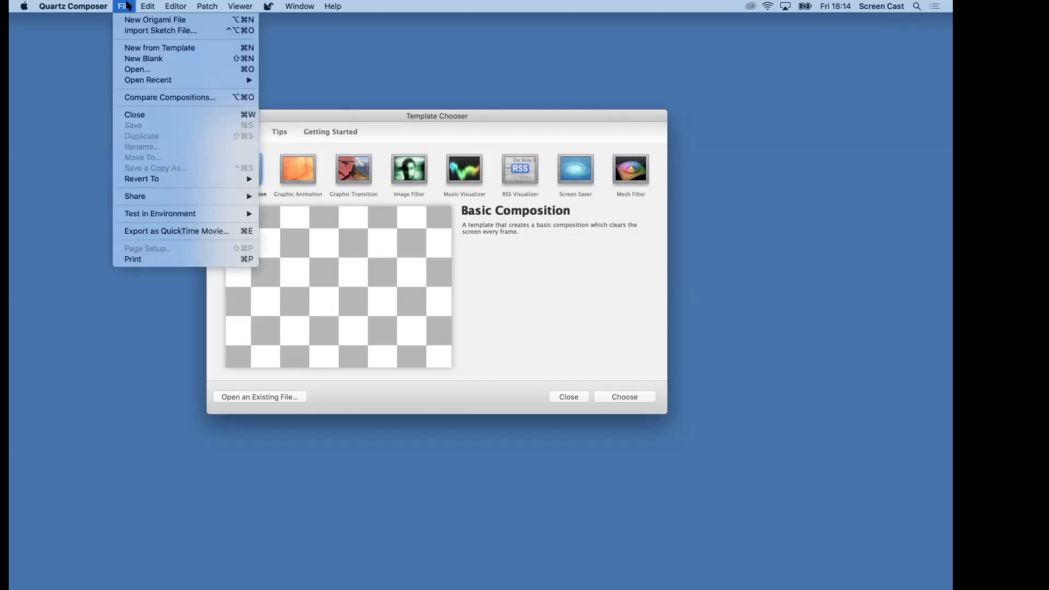
click(129, 59)
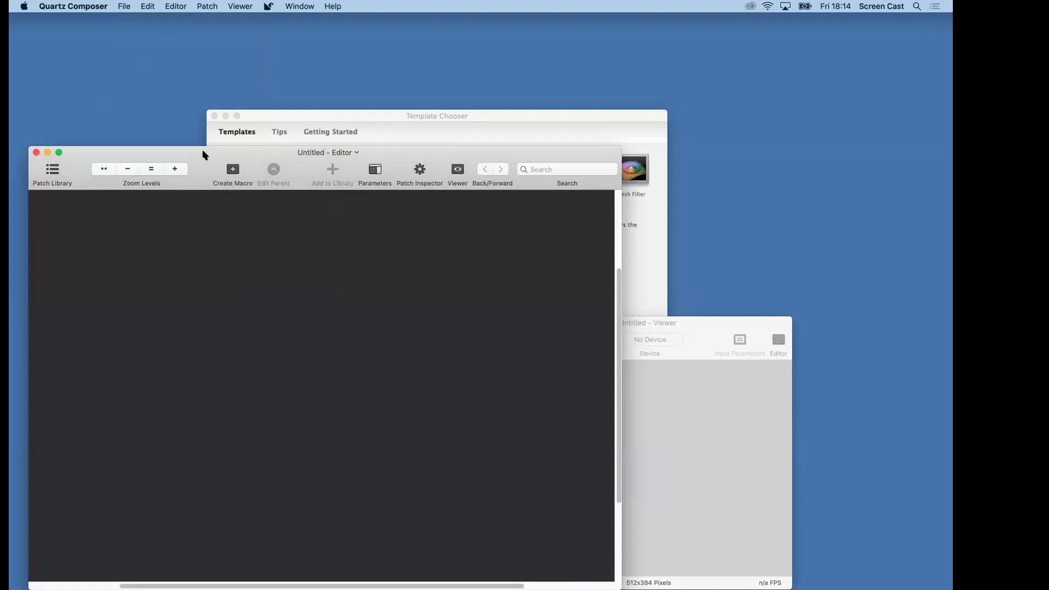
click(124, 7)
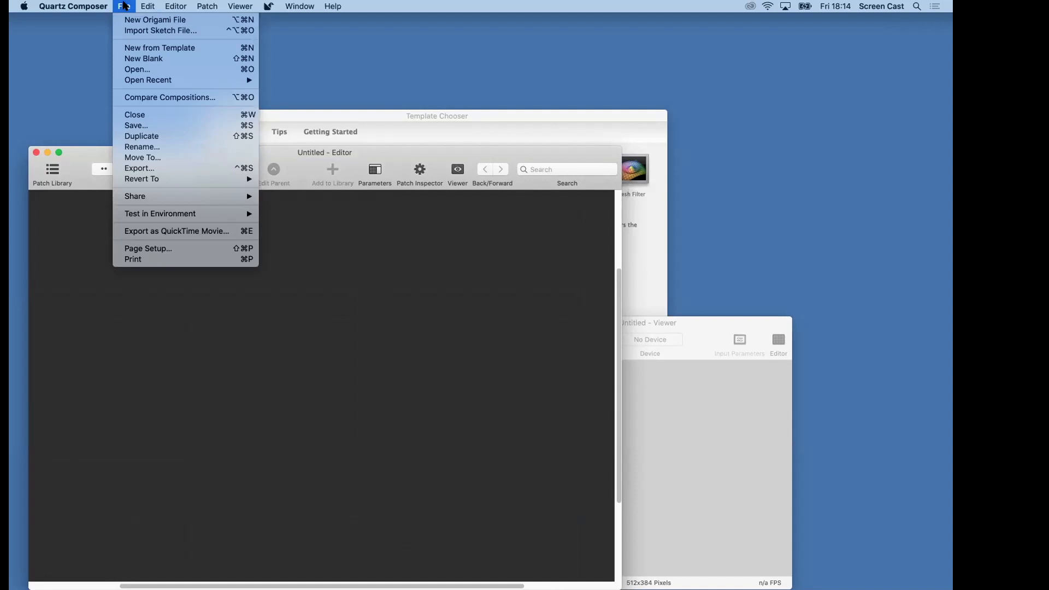
click(347, 318)
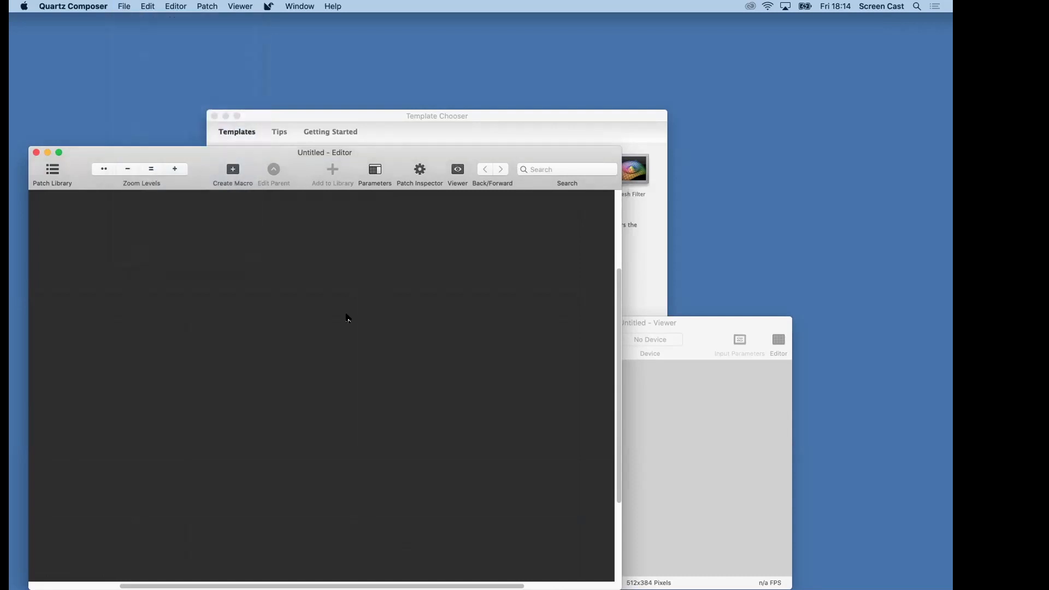
Place the Viewer and Editor windows side by side and close the Template Chooser.
drag(698, 328, 840, 57)
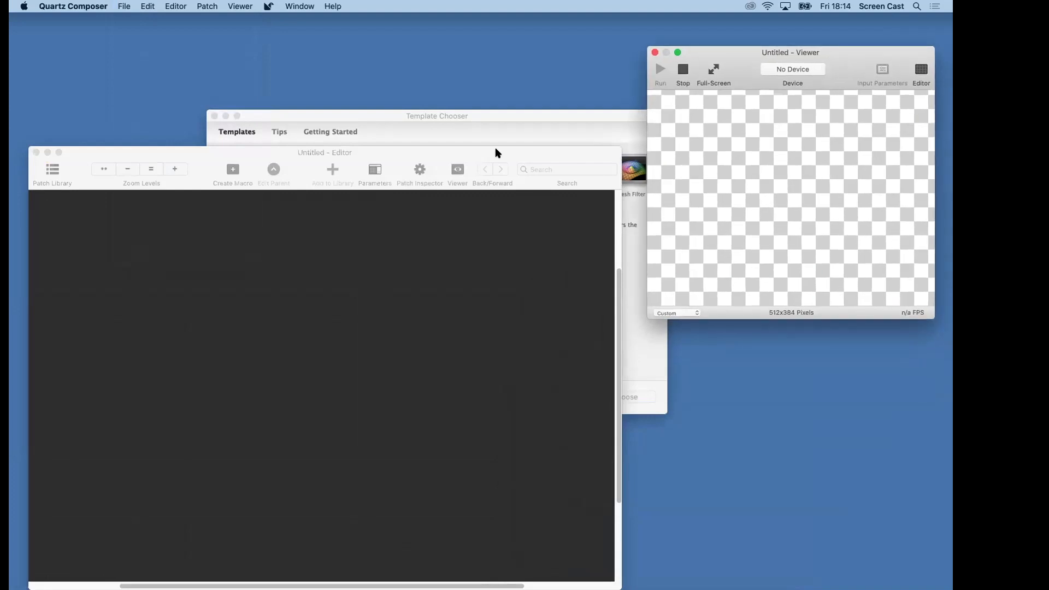
drag(494, 153, 501, 31)
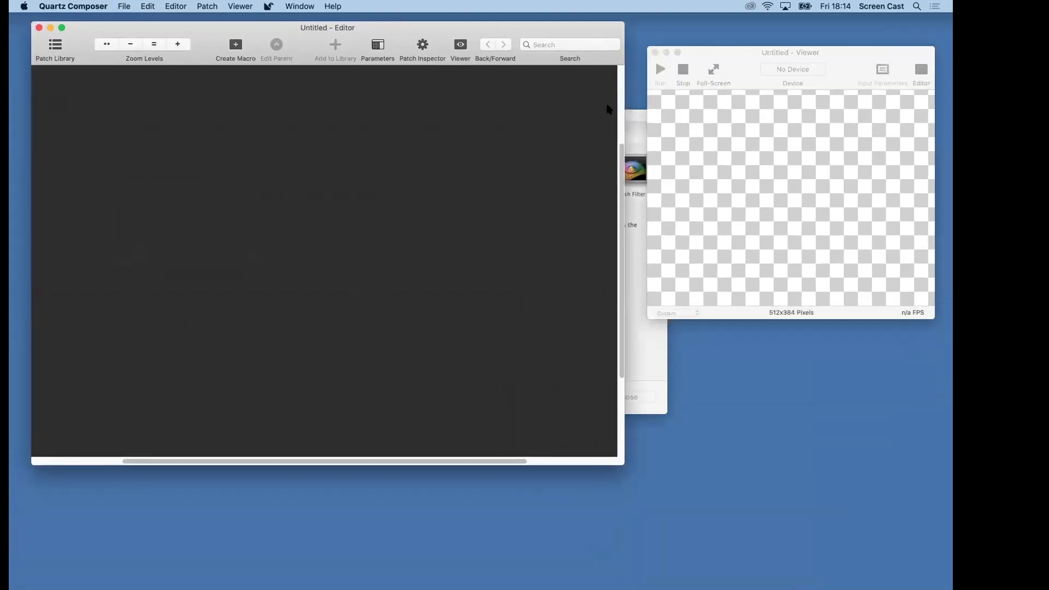
click(628, 116)
click(214, 114)
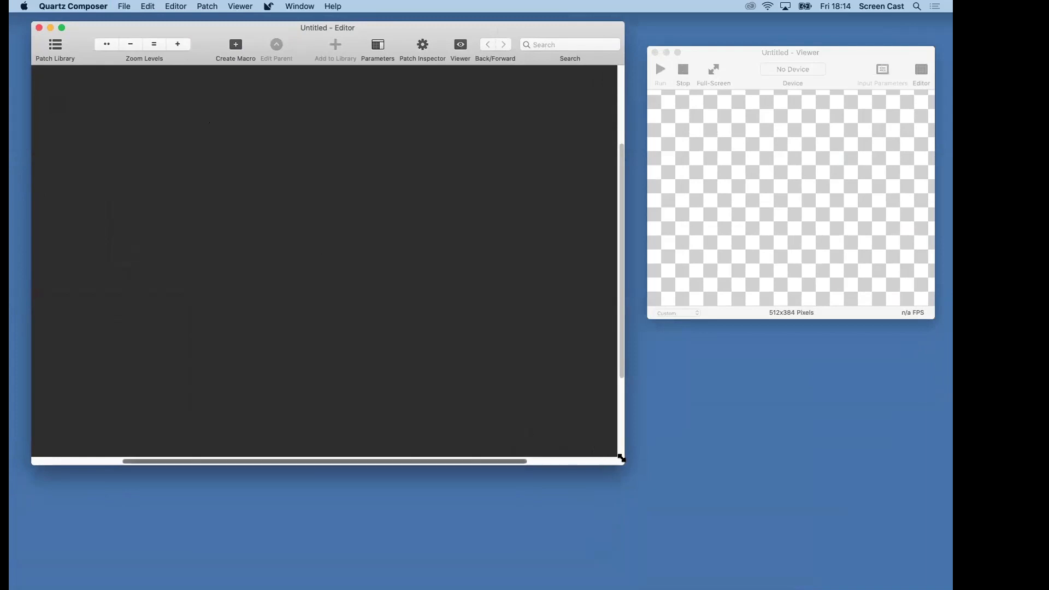
Narrow the Editor window slightly, align the Viewer beside it and resize the Viewer to about 549x375 pixels.
drag(621, 458, 608, 458)
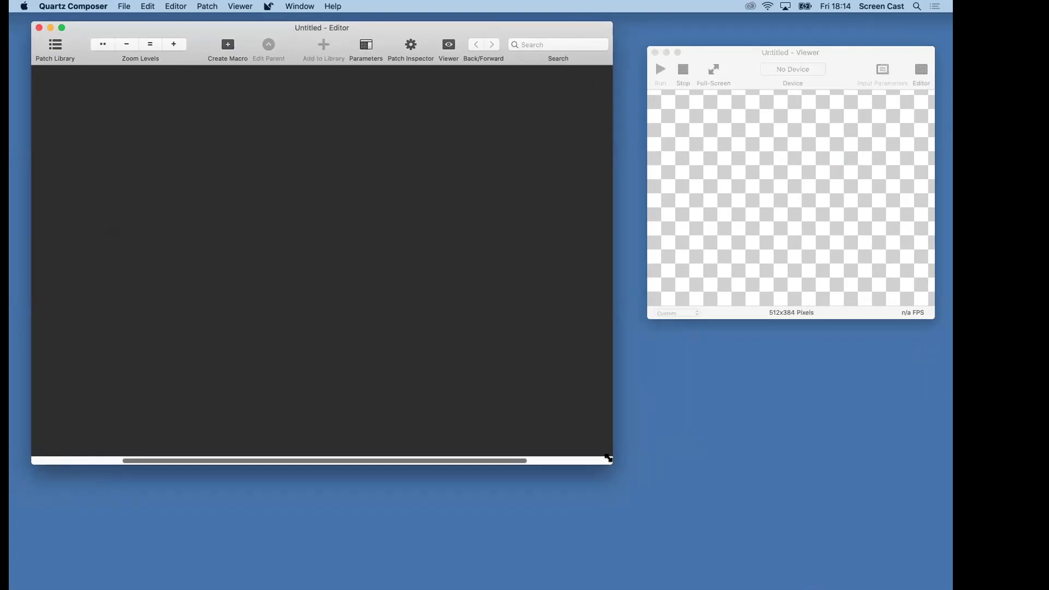
drag(842, 52, 820, 30)
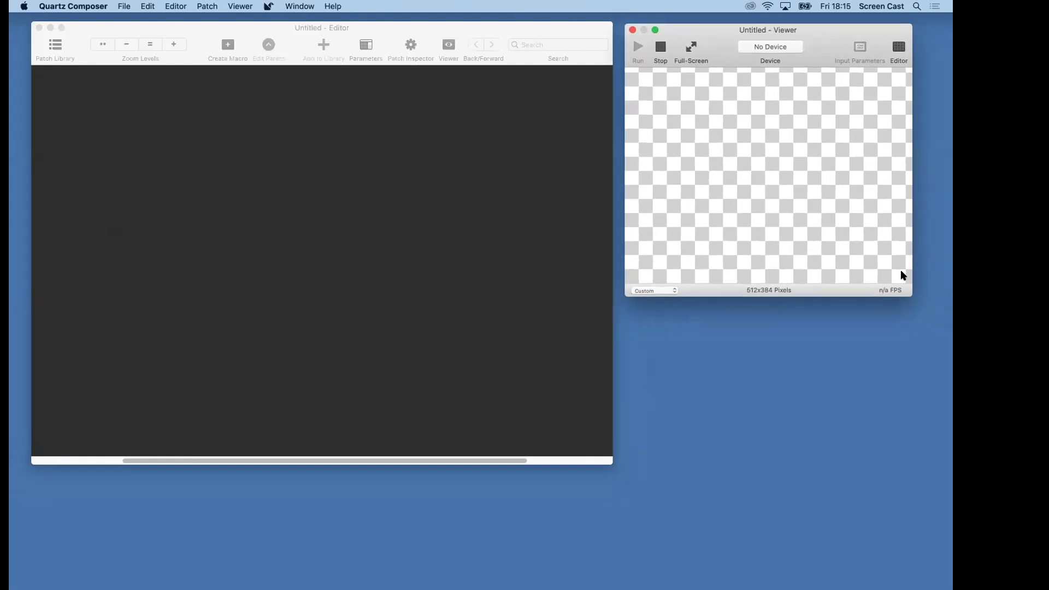
drag(907, 288, 931, 286)
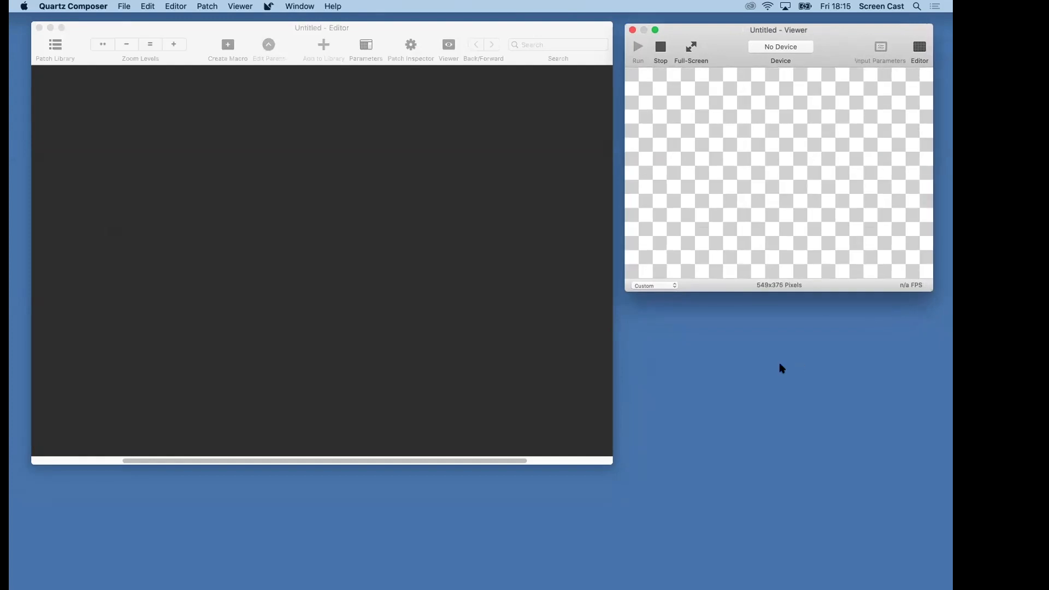
click(520, 282)
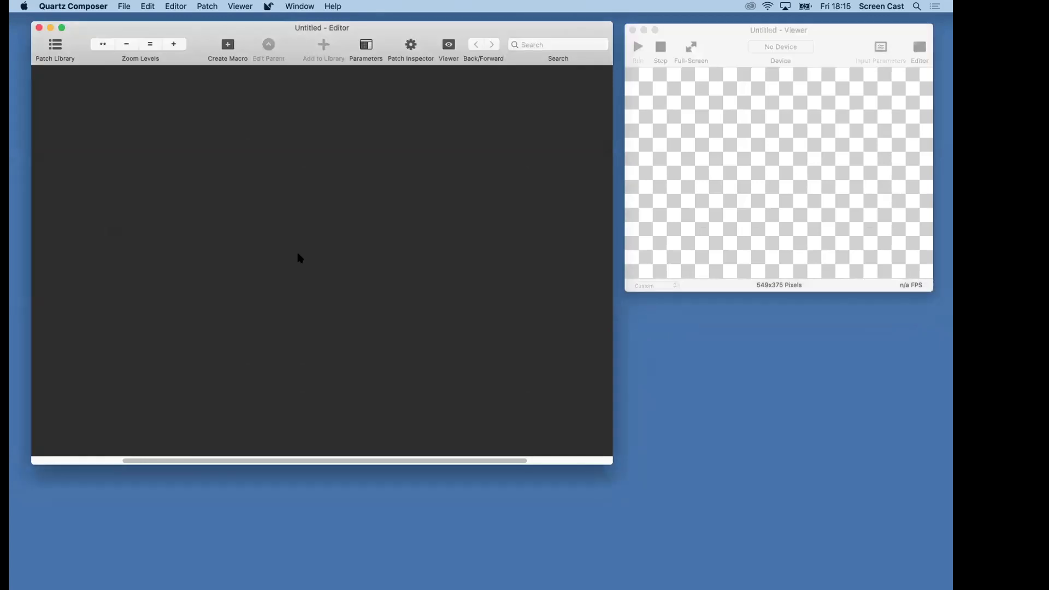
Open the patch library, position its window below the Viewer and browse the list of available patches.
click(55, 47)
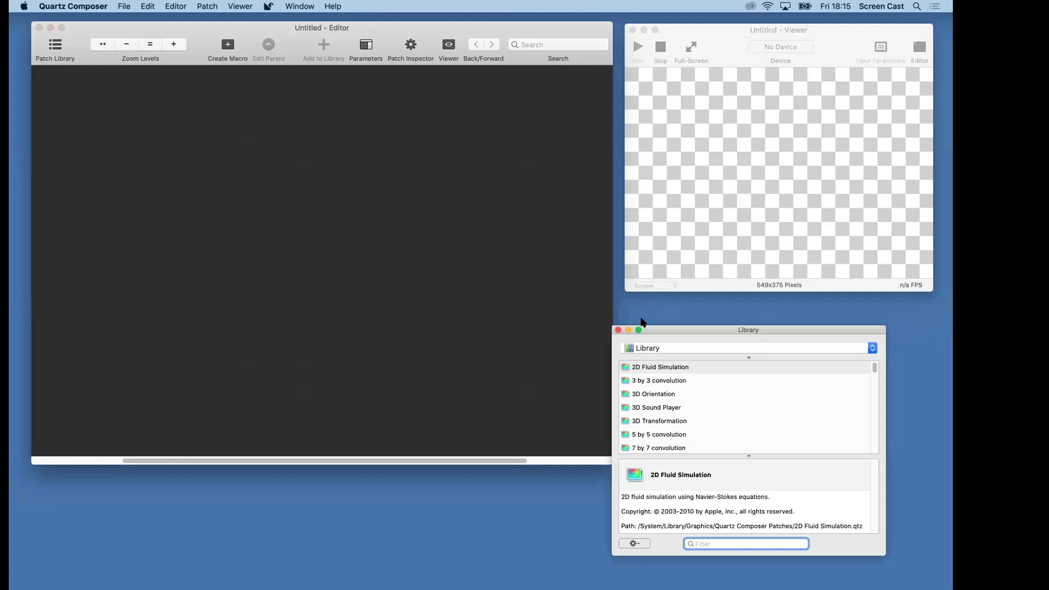
drag(656, 330, 674, 316)
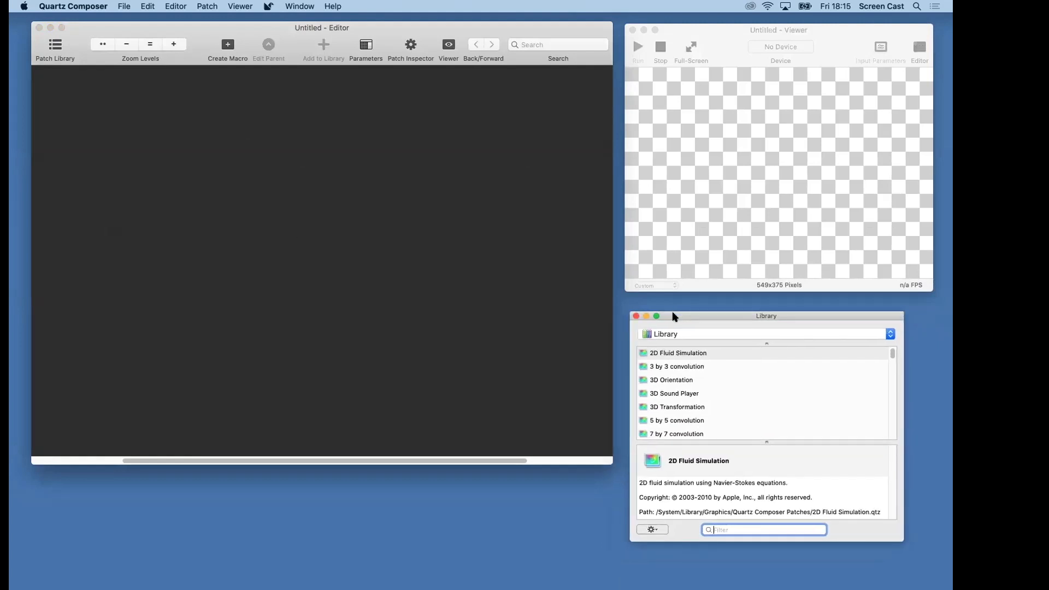
scroll(759, 414, down, 1)
scroll(759, 413, down, 5)
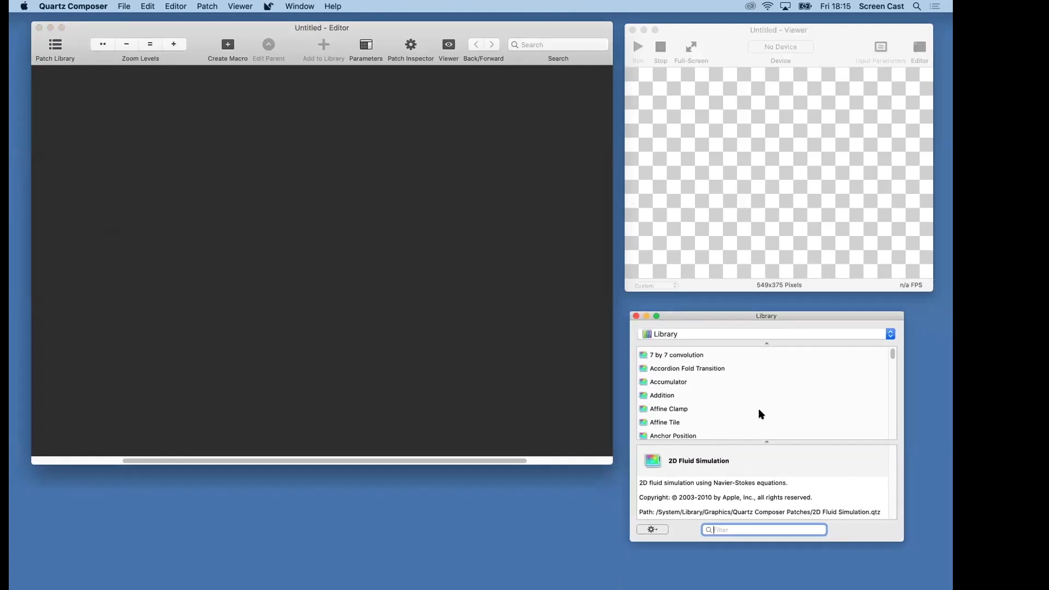
scroll(761, 414, down, 4)
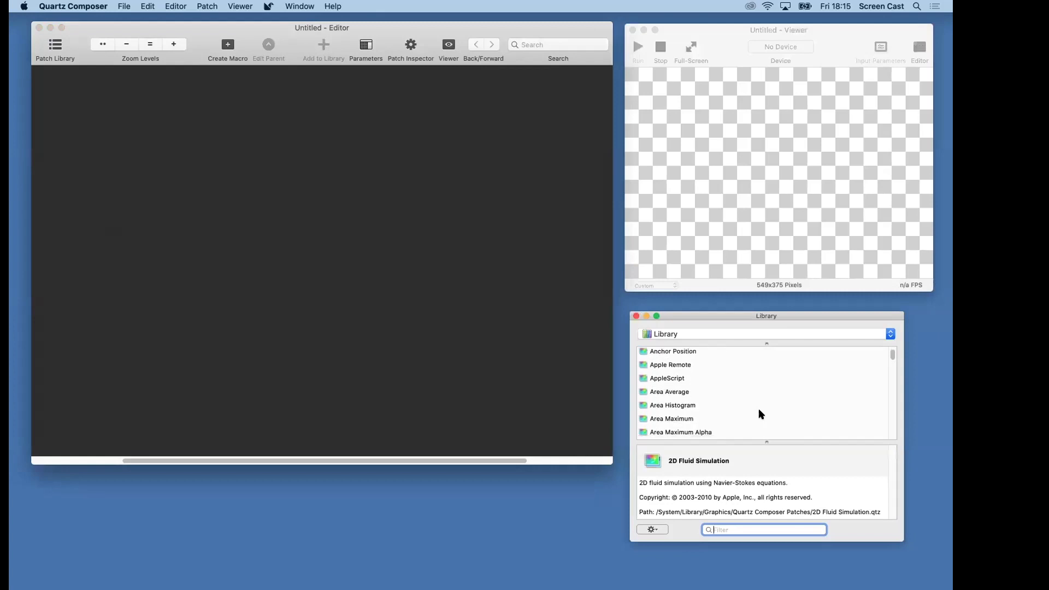
scroll(761, 414, down, 5)
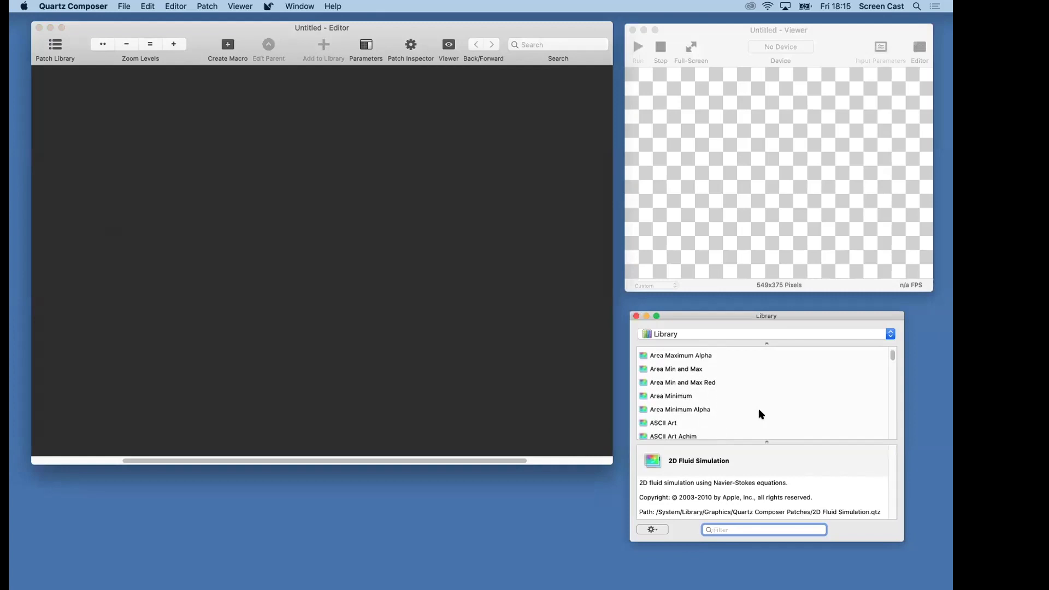
scroll(761, 414, down, 4)
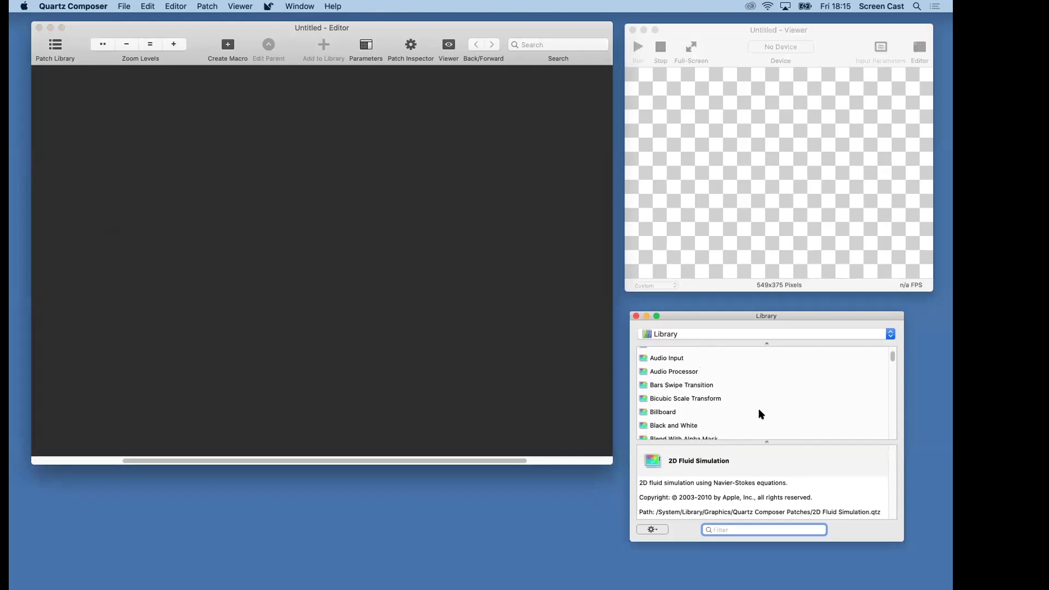
scroll(761, 414, down, 5)
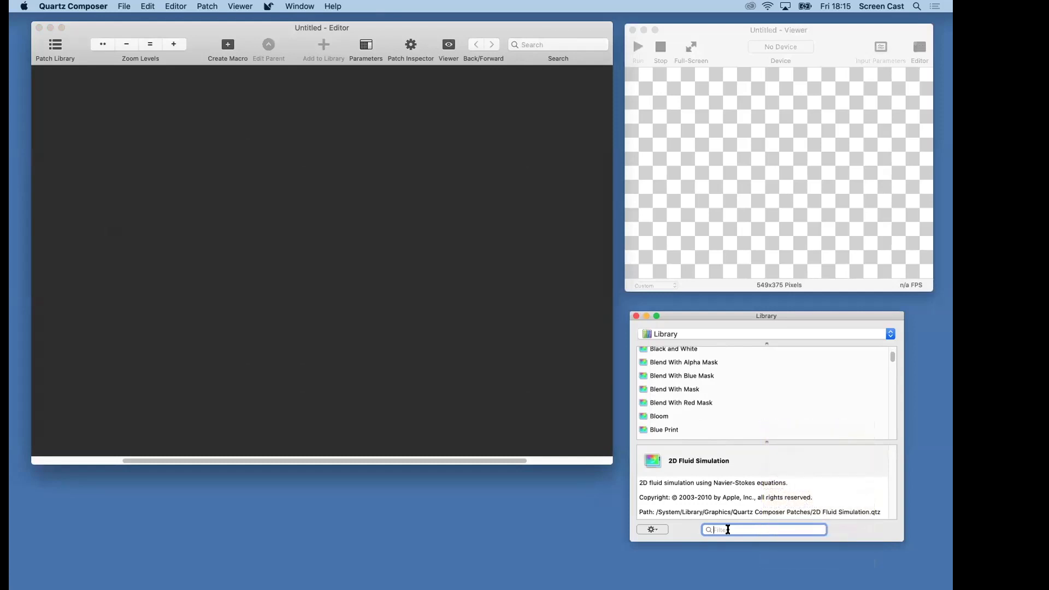
Filter the patch library for "bill" and add a Billboard patch to the blank composition in the Editor.
text(bill)
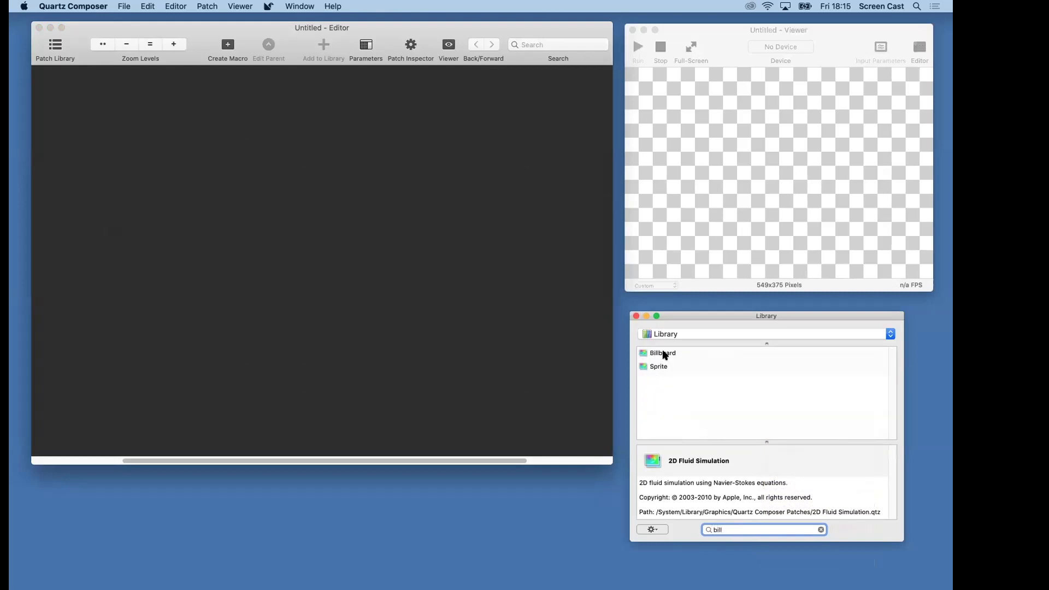
drag(665, 355, 459, 218)
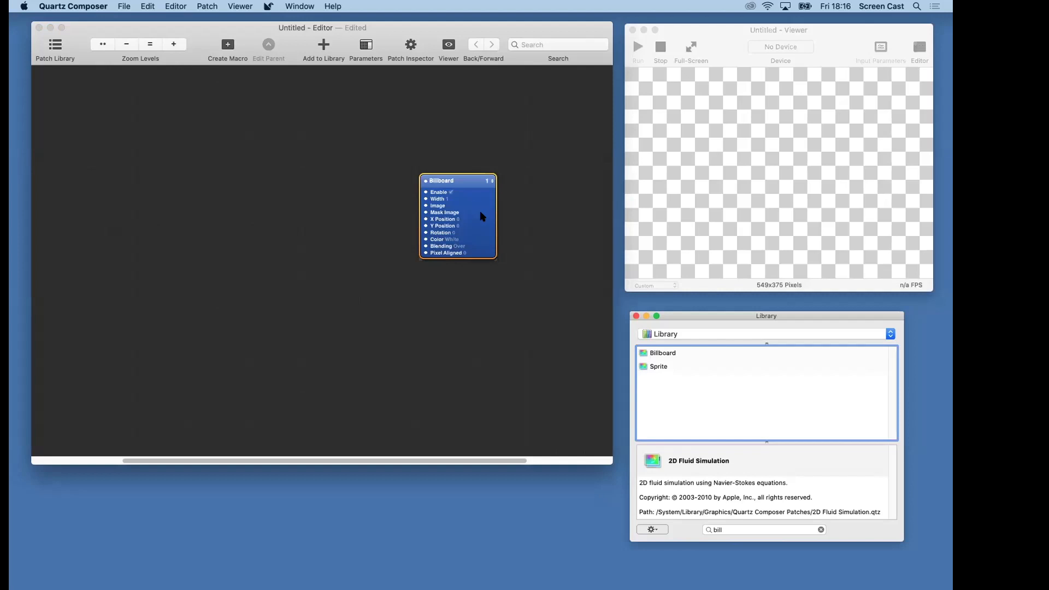
mouse_move(427, 207)
click(751, 528)
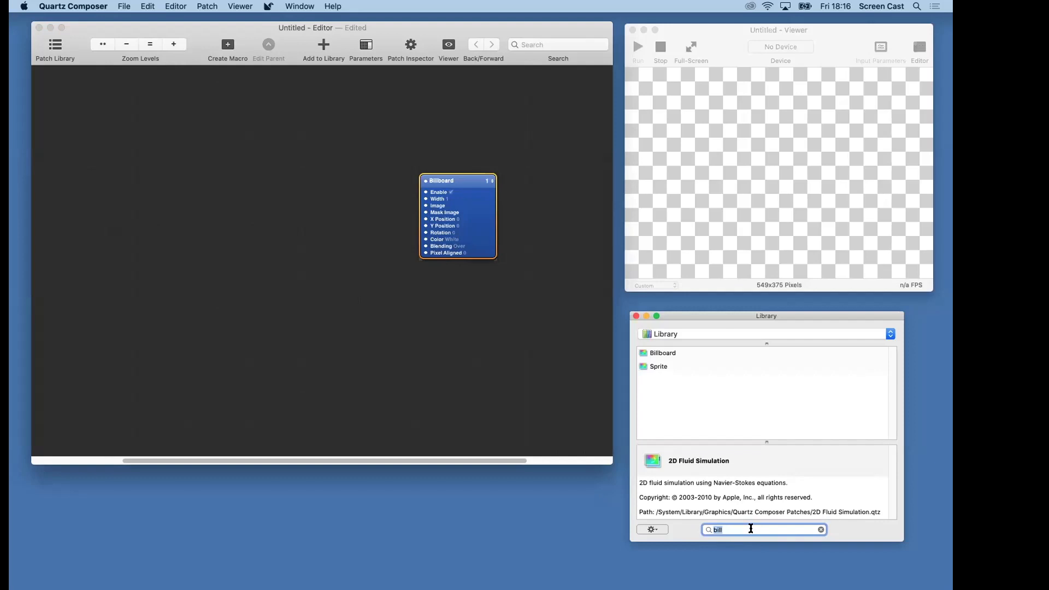
text(image)
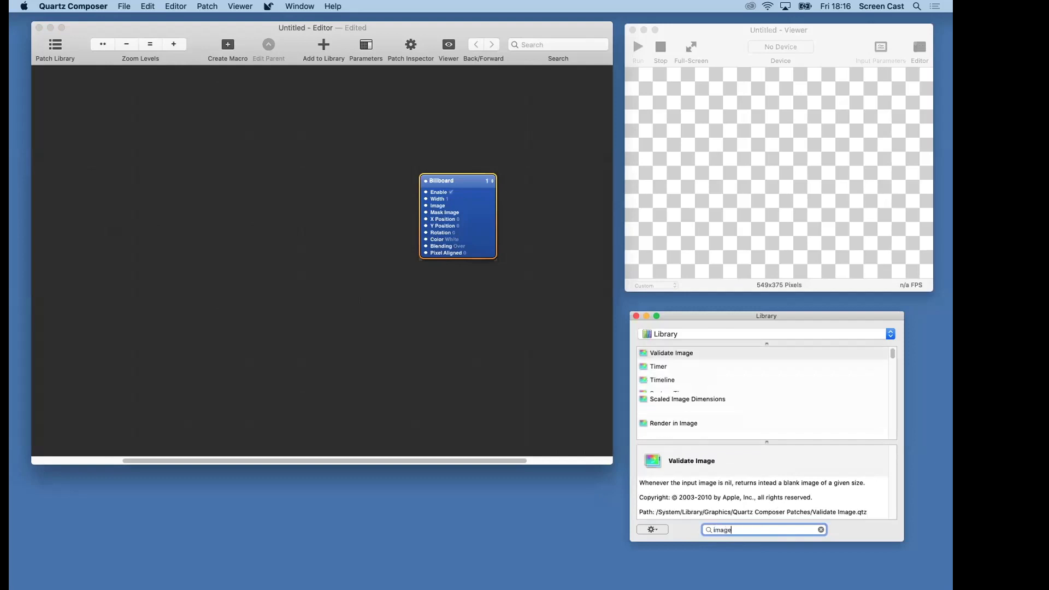
key(BackSpace)
key(BackSpace)
key(BackSpace)
key(BackSpace)
key(BackSpace)
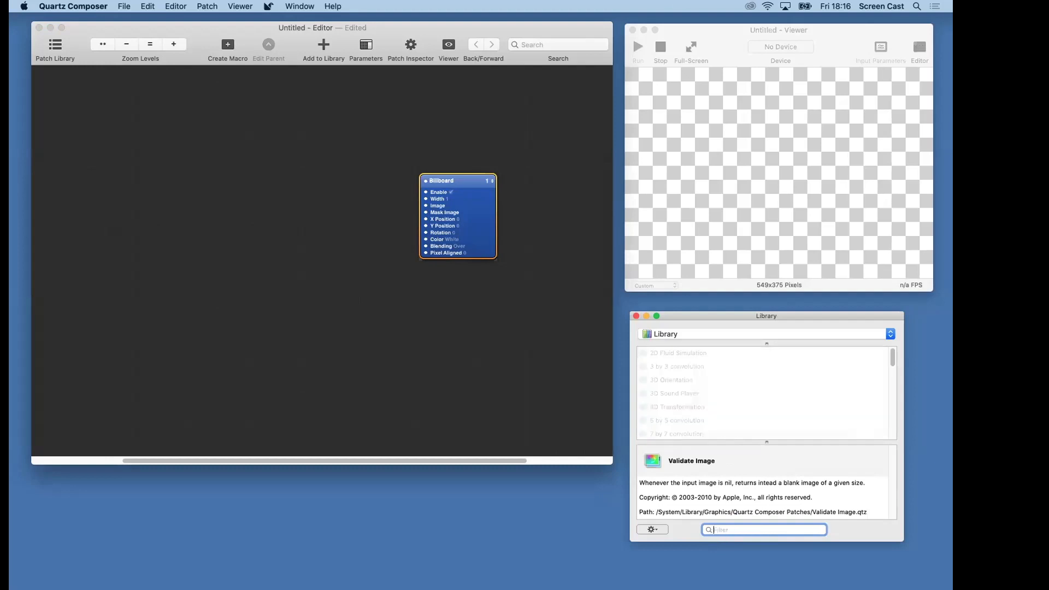
text(string)
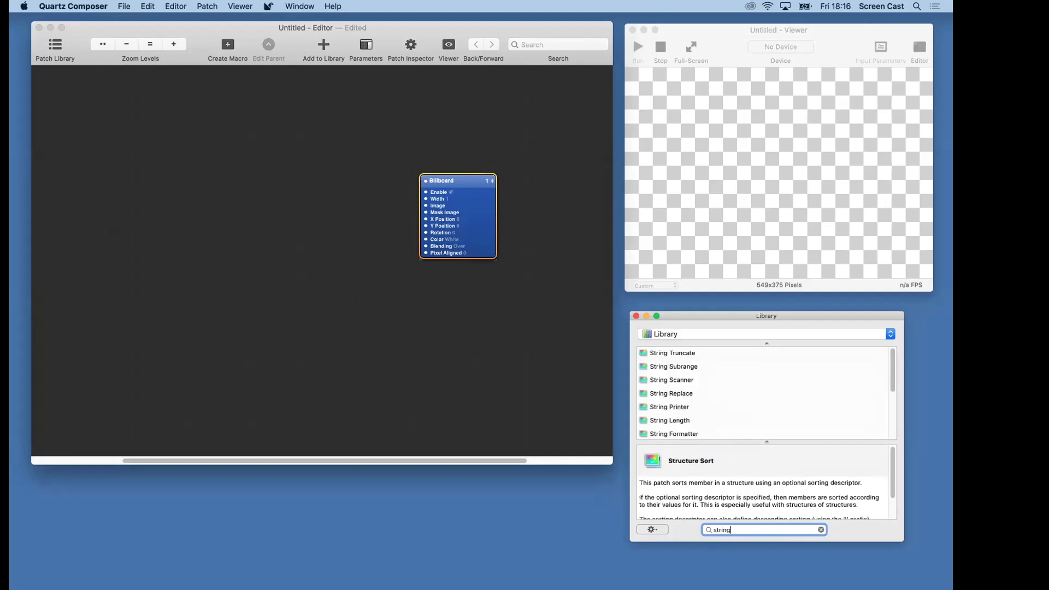
Filter the patch library for "image with" and add an Image With String patch to the left of the Billboard patch.
key(super+a)
text(image with)
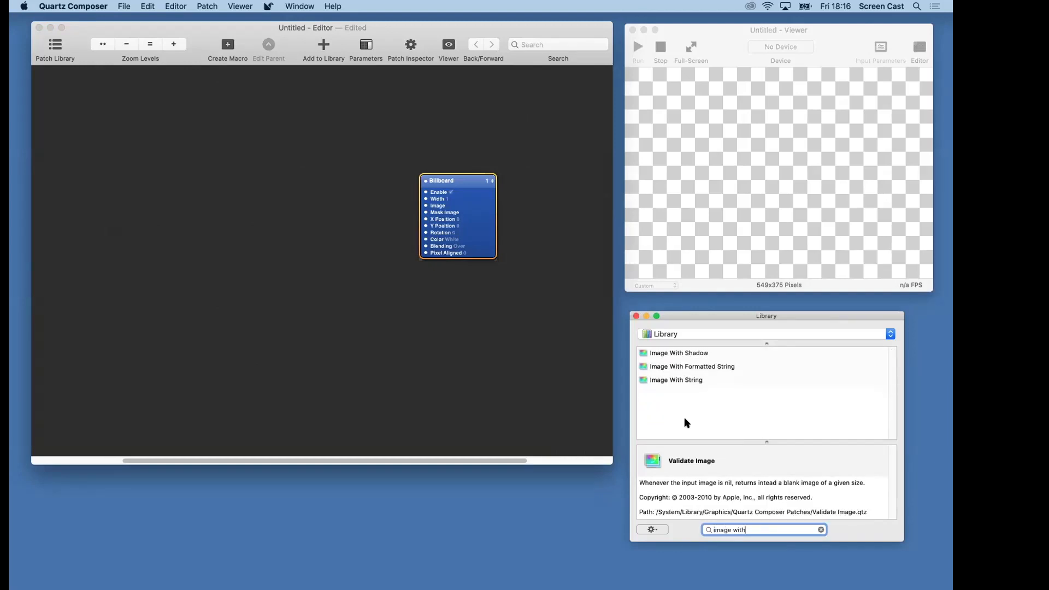
click(681, 382)
drag(681, 382, 270, 210)
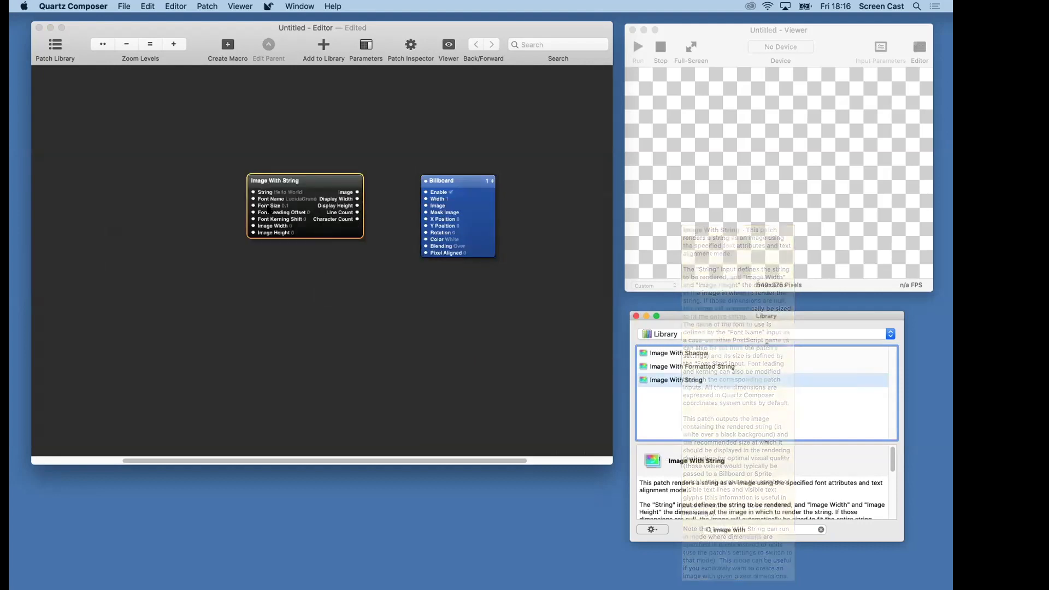
Connect the Image With String patch's Image output to the Billboard's Image input and resize the Viewer to about 507x371 pixels.
mouse_move(253, 192)
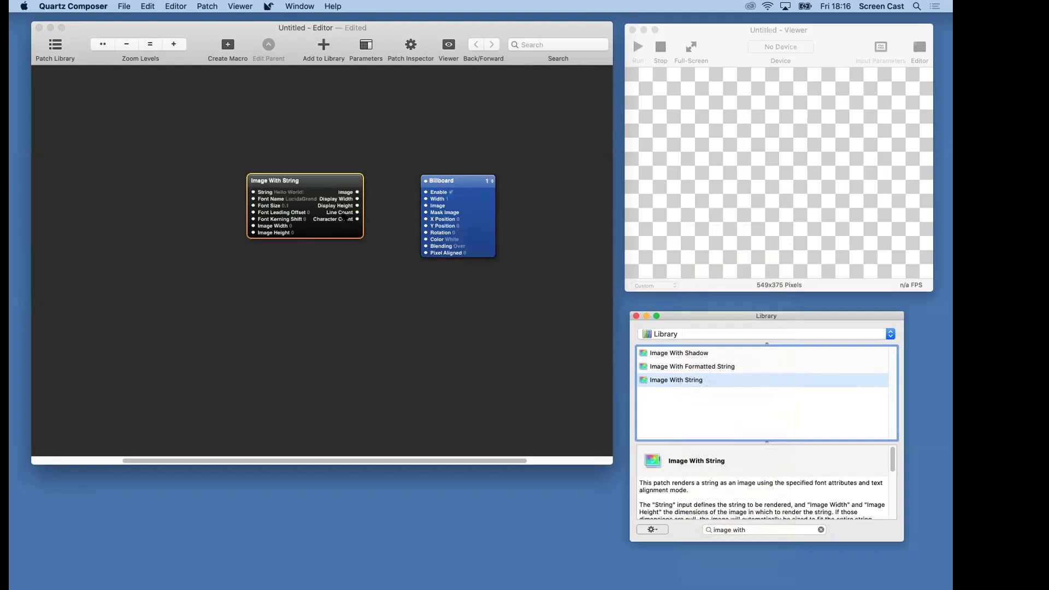
drag(325, 230, 326, 235)
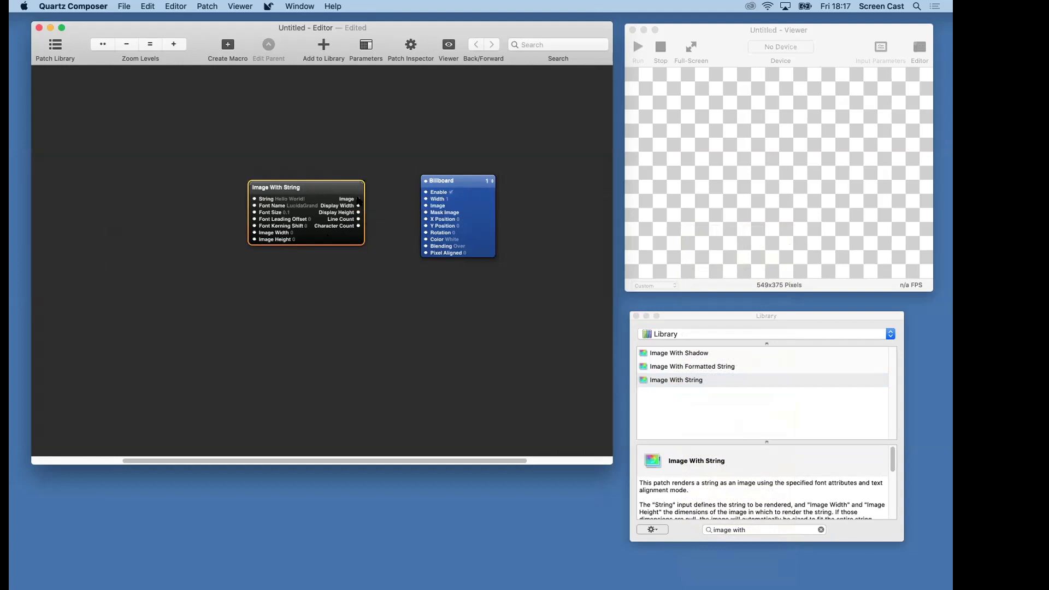
drag(358, 199, 426, 206)
drag(426, 207, 427, 206)
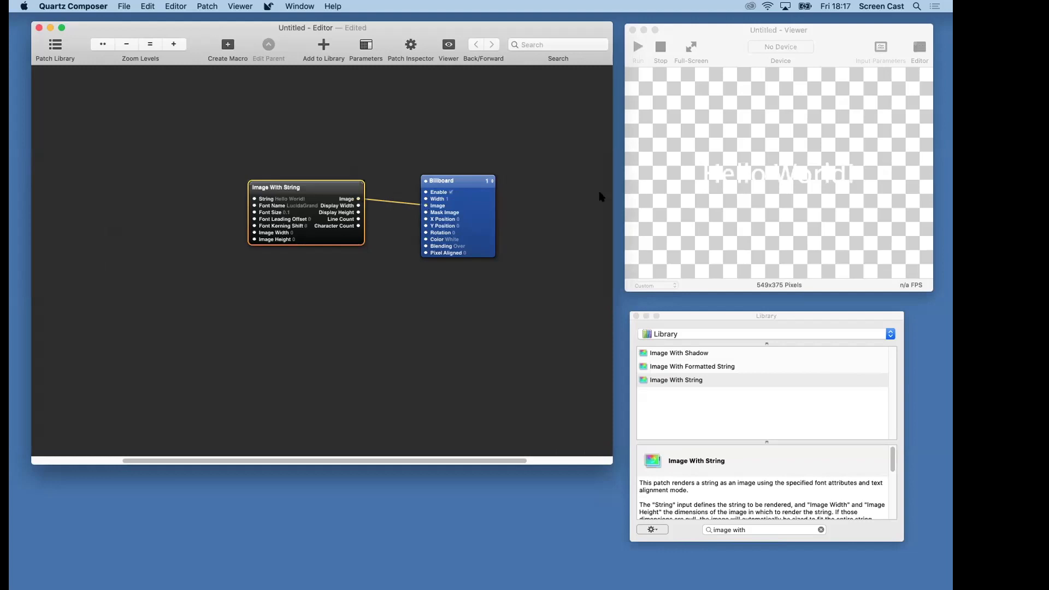
drag(927, 288, 905, 283)
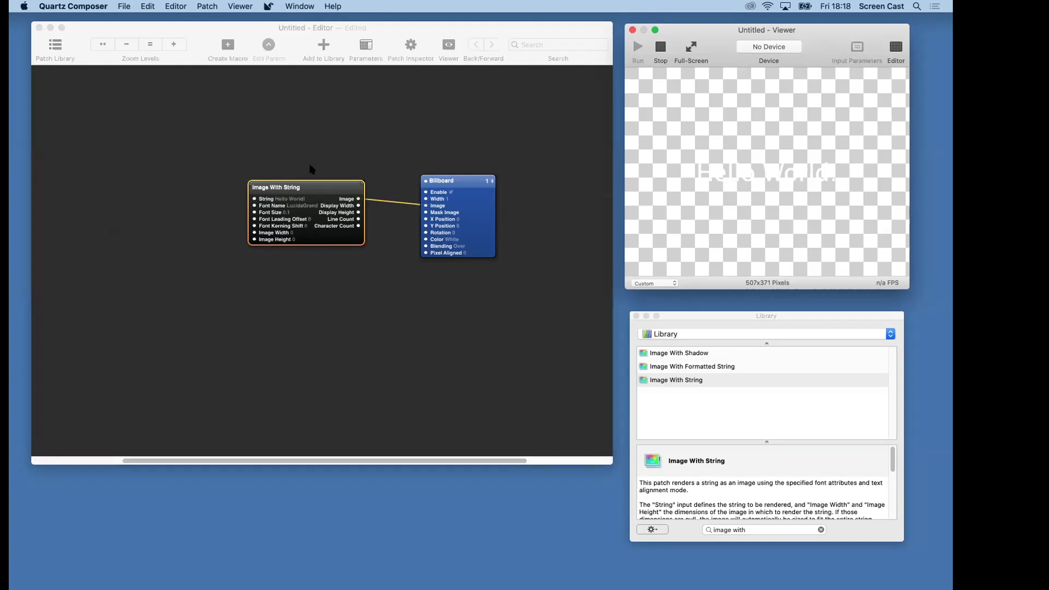
Open the patch inspector, place it beside the patches and show the input parameters of the Image With String patch.
click(337, 131)
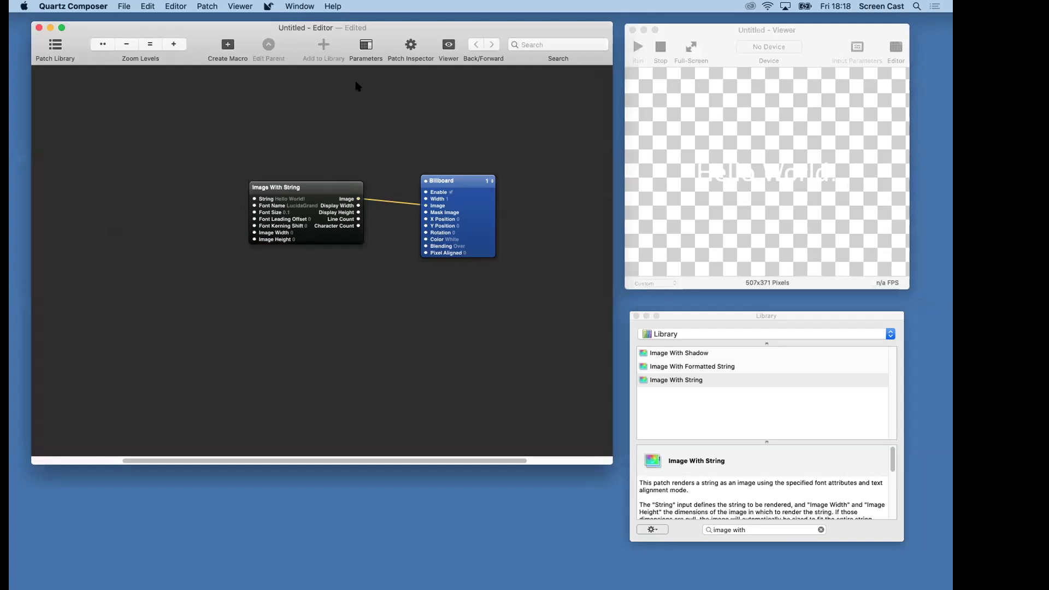
click(411, 47)
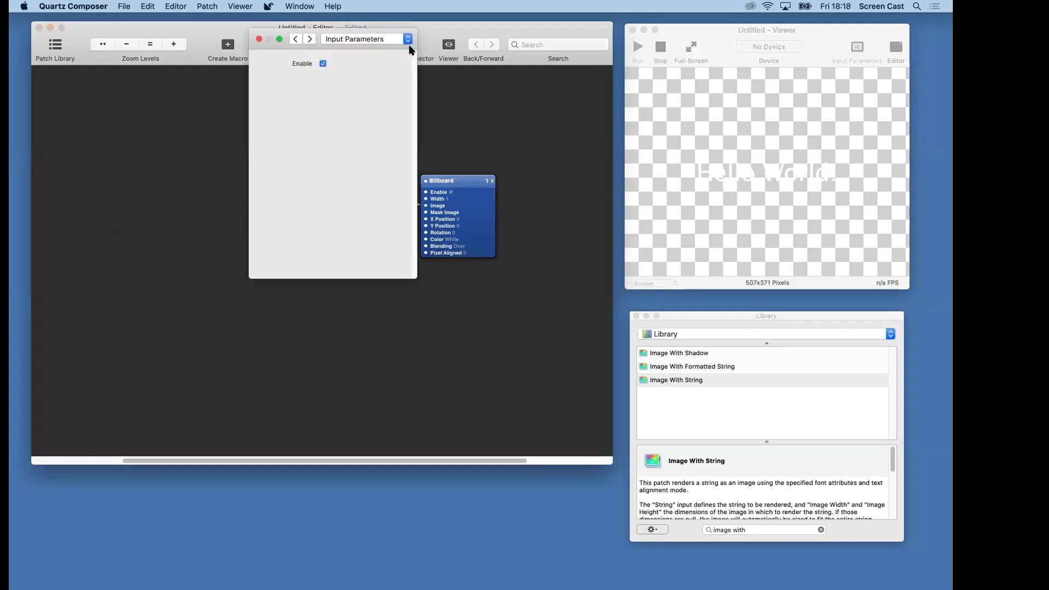
click(295, 38)
drag(287, 37, 101, 218)
click(317, 198)
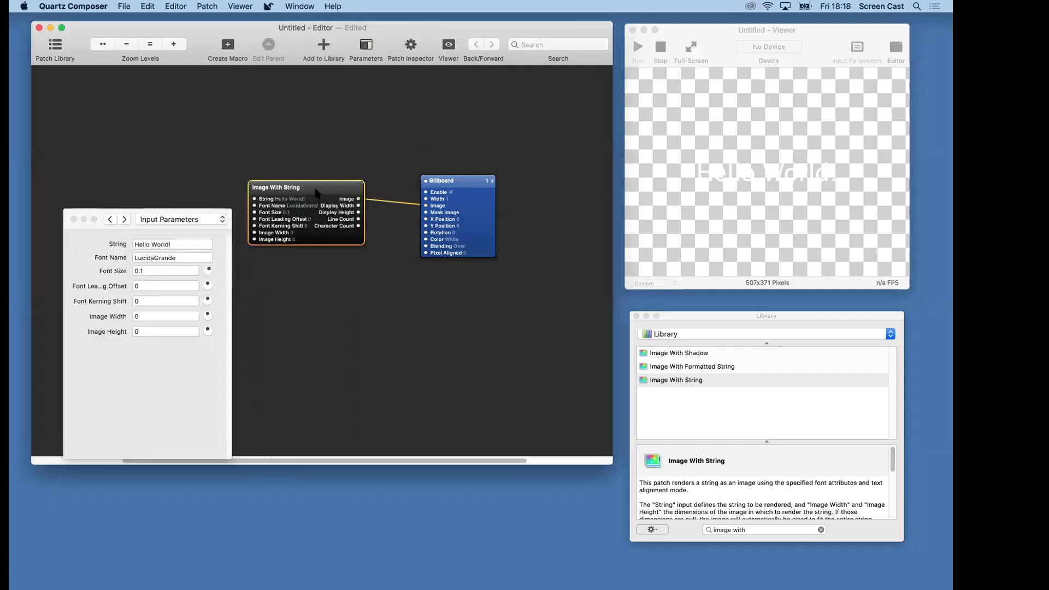
Set the Image With String text to "mimolive Zoom Meeting" and resize the Viewer to about 512x352 pixels.
click(173, 242)
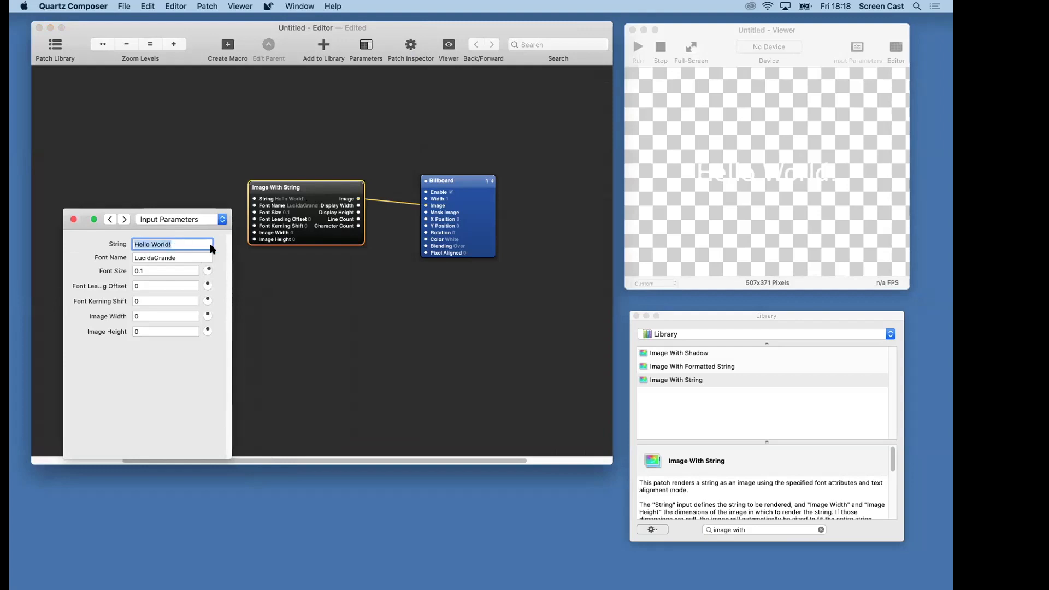
text(mimolive Zoom Meeting)
key(Return)
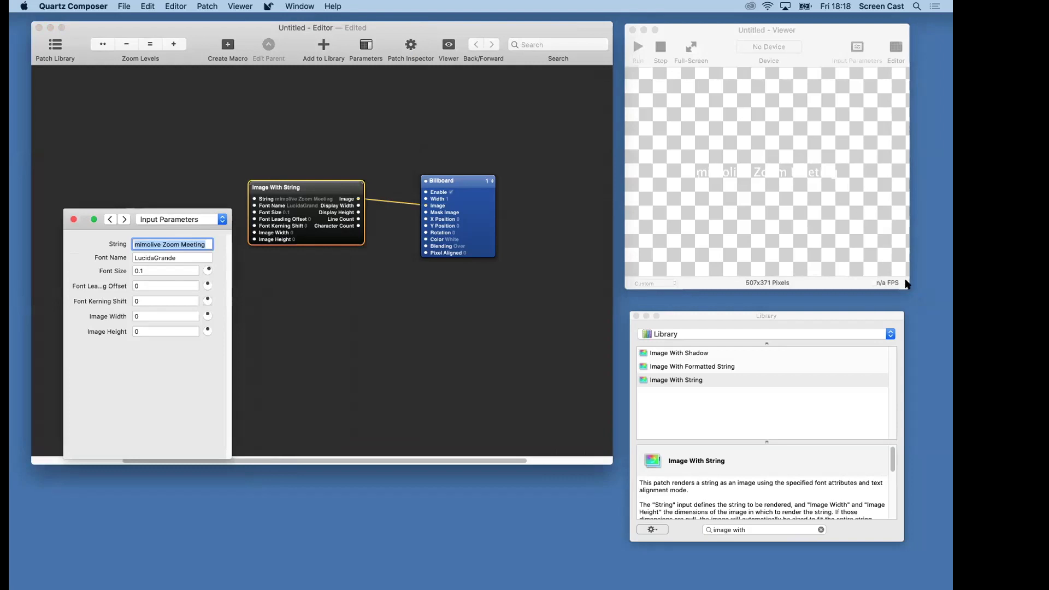
drag(905, 283, 908, 272)
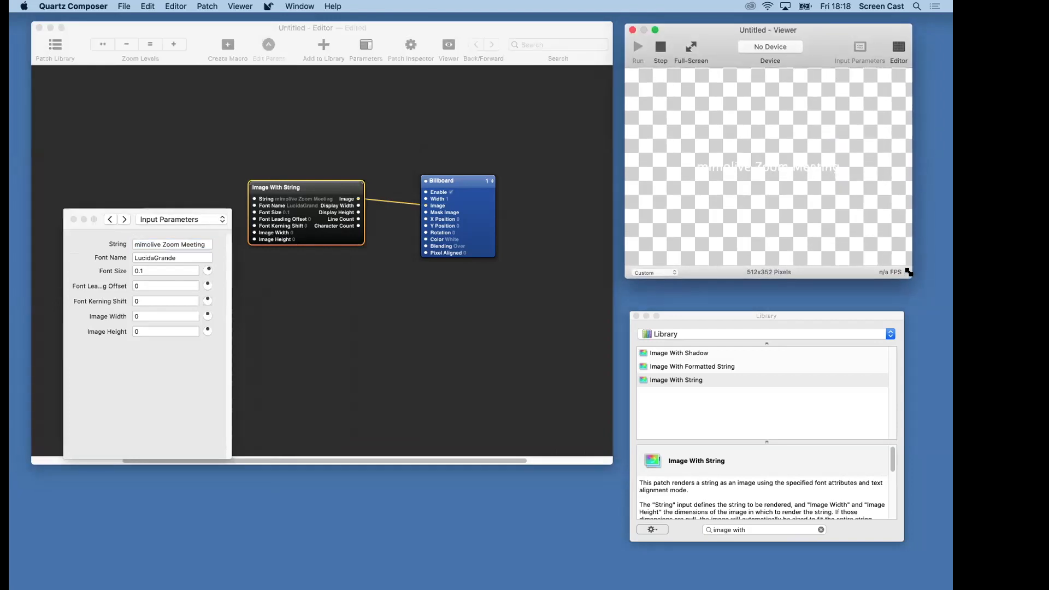
Examine the Image With String patch's Image output and its connection to the Billboard, and close the inspector.
click(308, 189)
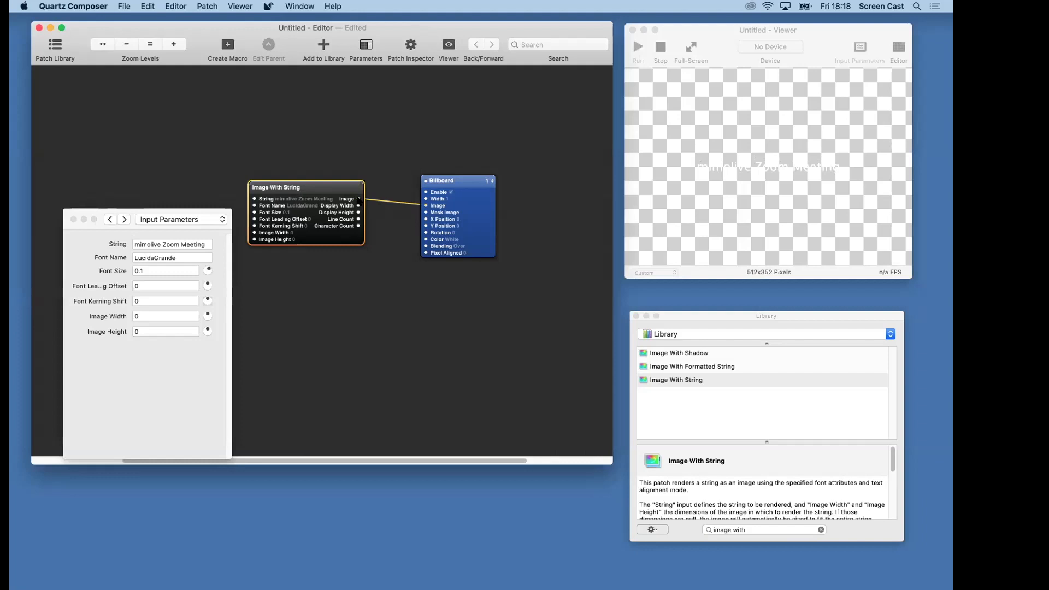
mouse_move(358, 199)
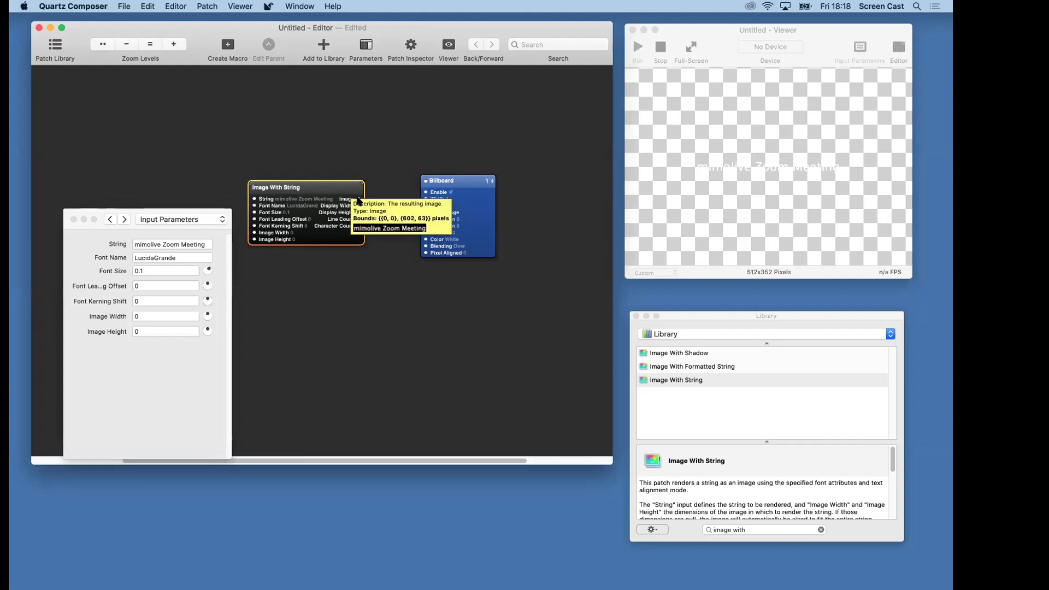
drag(358, 199, 432, 207)
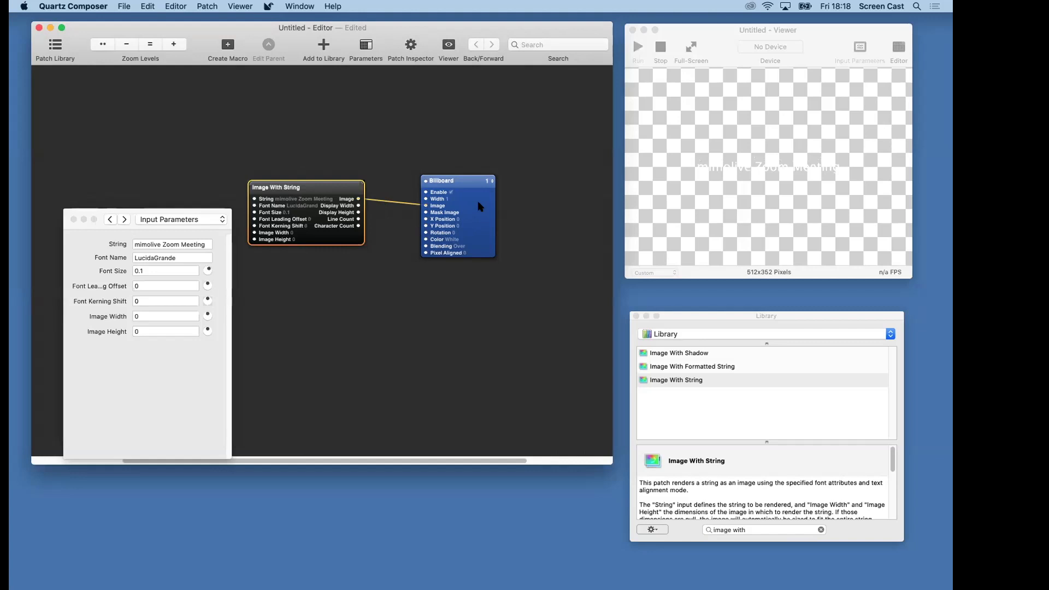
click(74, 219)
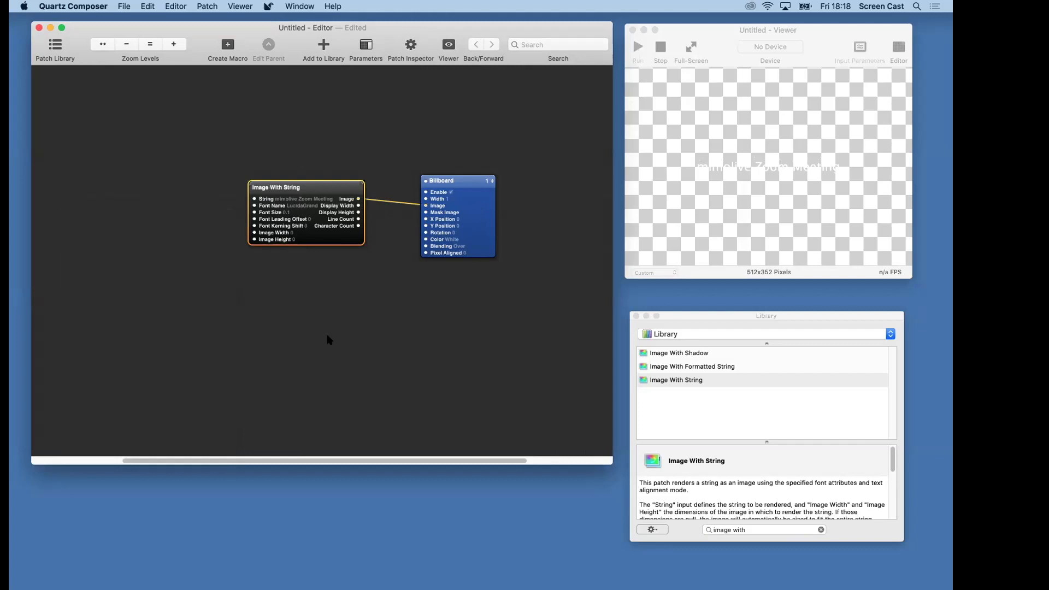
Filter the patch library for "input s" and add an Input Splitter patch to the left of the Image With String patch.
click(747, 528)
text(insput)
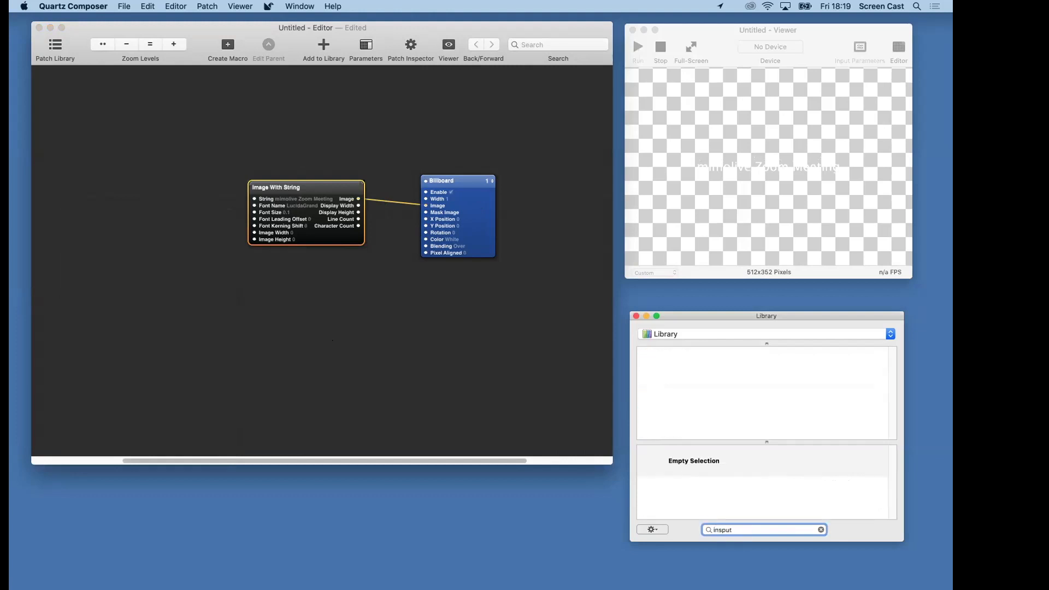
key(BackSpace)
key(BackSpace)
key(BackSpace)
key(BackSpace)
text(put)
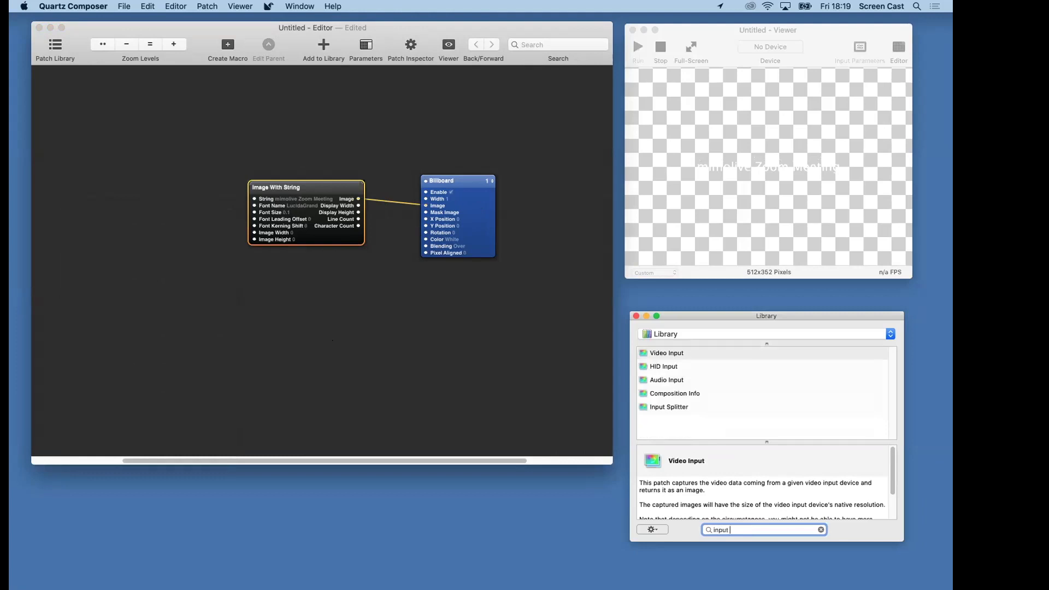
text( s)
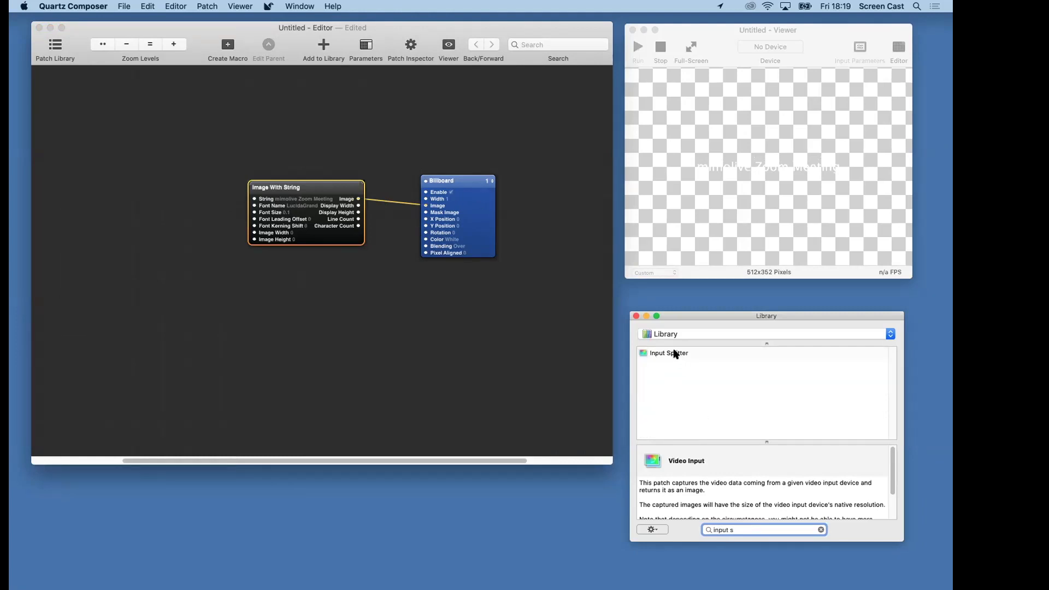
drag(674, 354, 179, 194)
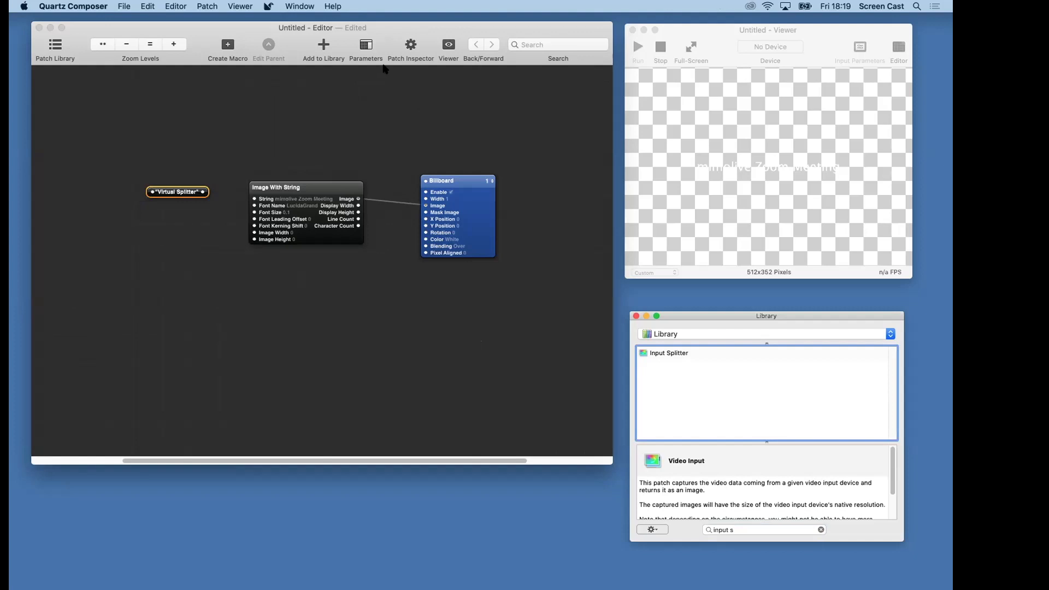
Set the Input Splitter's type to String in its settings and close the inspector.
click(410, 45)
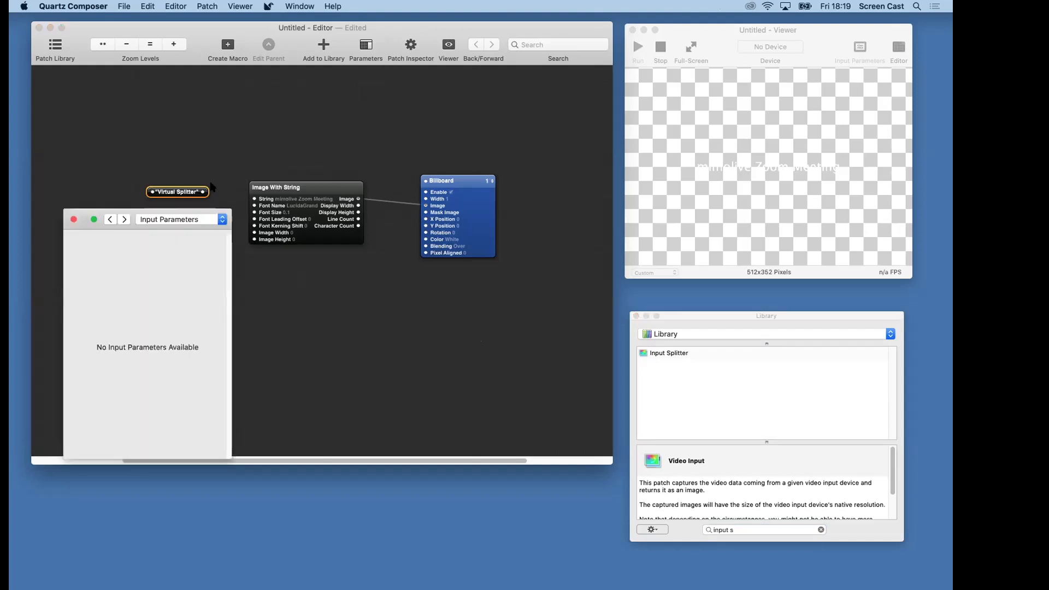
click(180, 219)
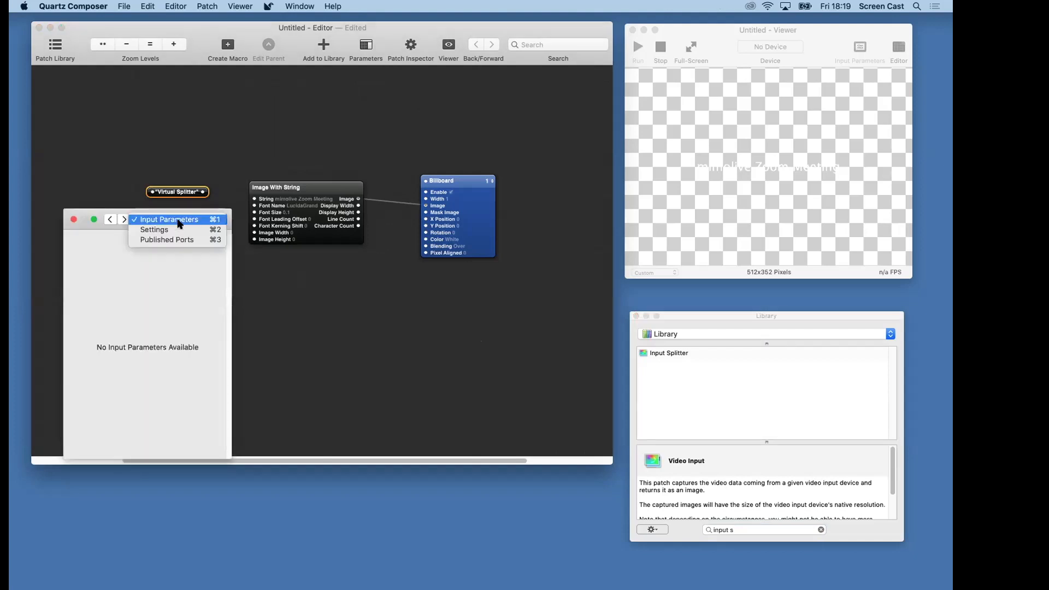
click(177, 229)
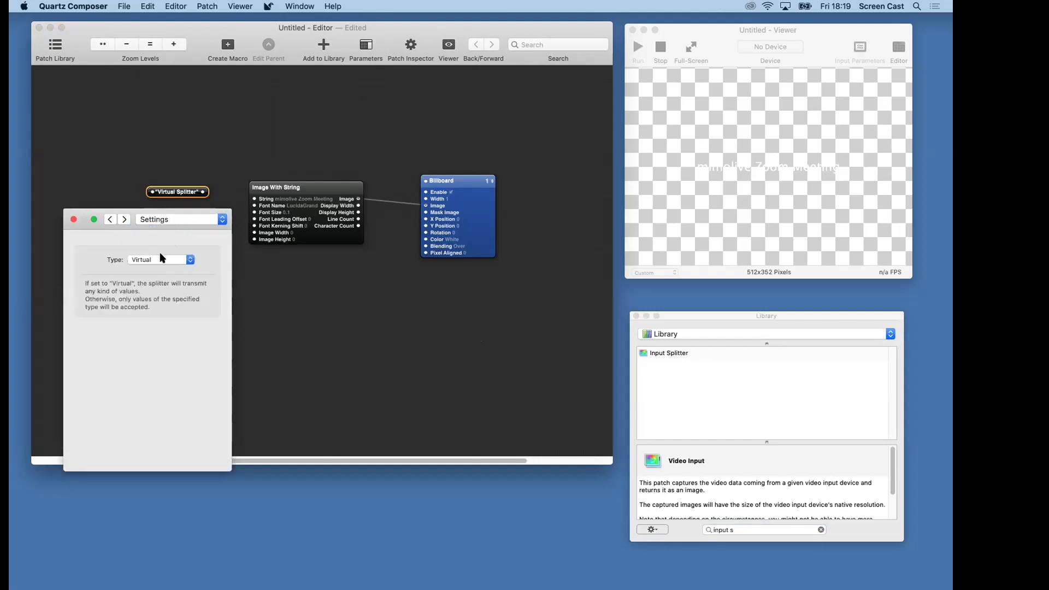
click(163, 260)
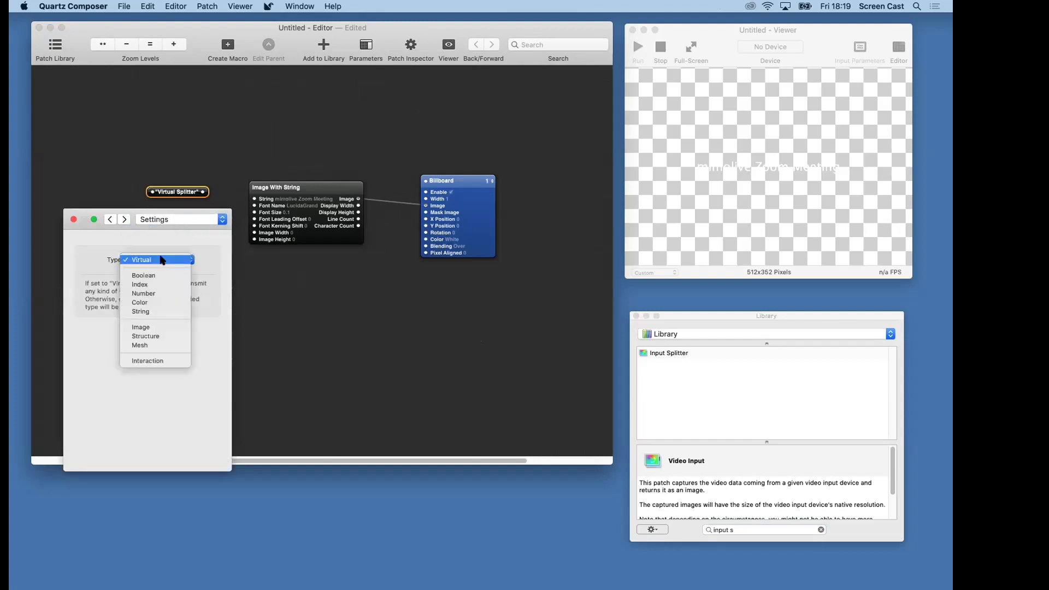
click(155, 311)
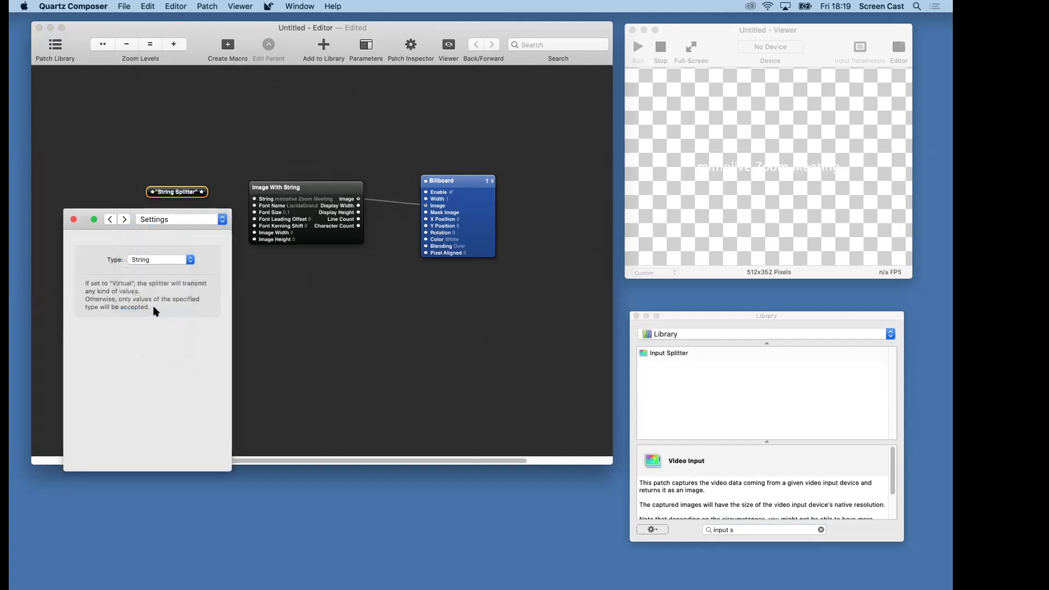
click(74, 221)
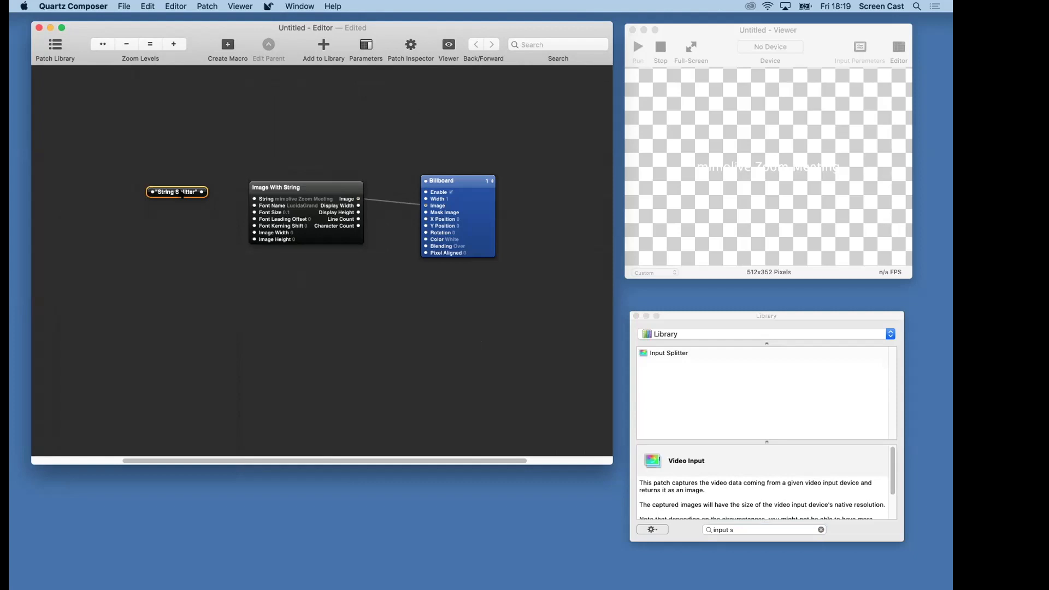
Connect the String Splitter's output to the String input of Image With String and align the splitter with that input.
mouse_move(181, 193)
drag(203, 195, 254, 199)
drag(253, 195, 254, 197)
drag(170, 191, 177, 203)
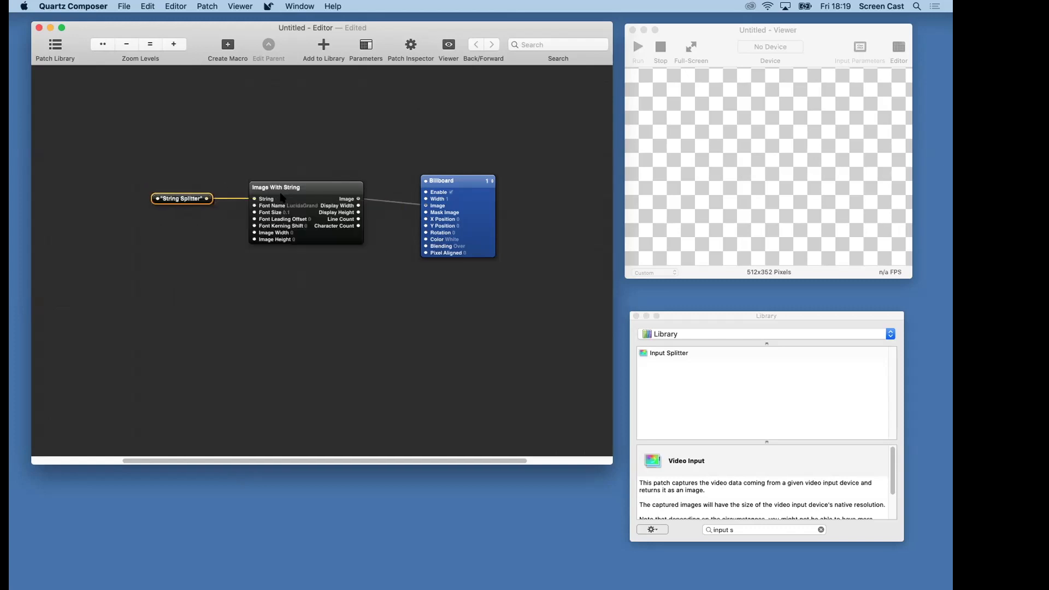
click(316, 188)
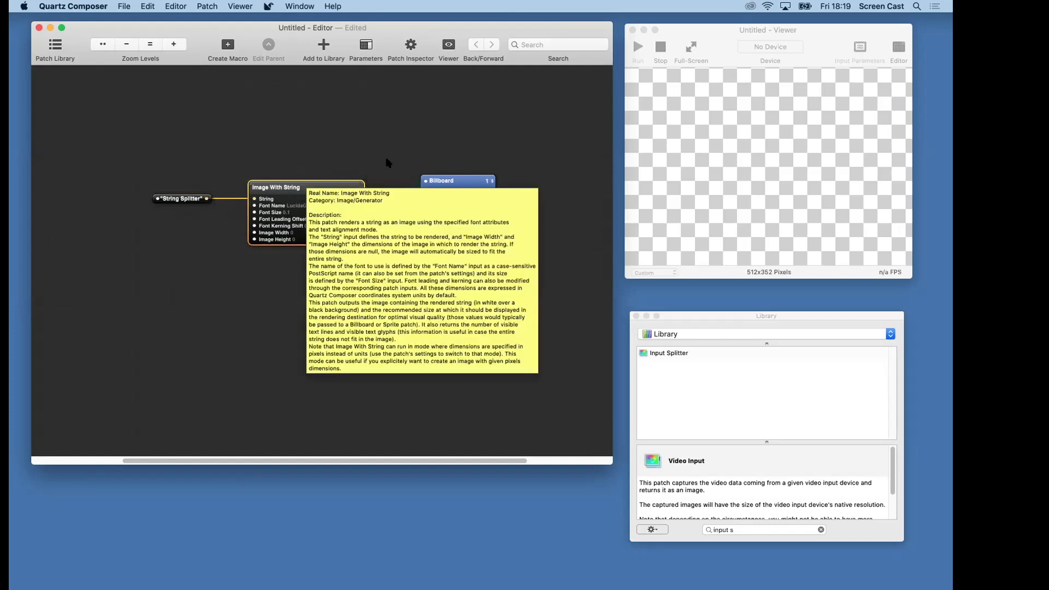
click(465, 184)
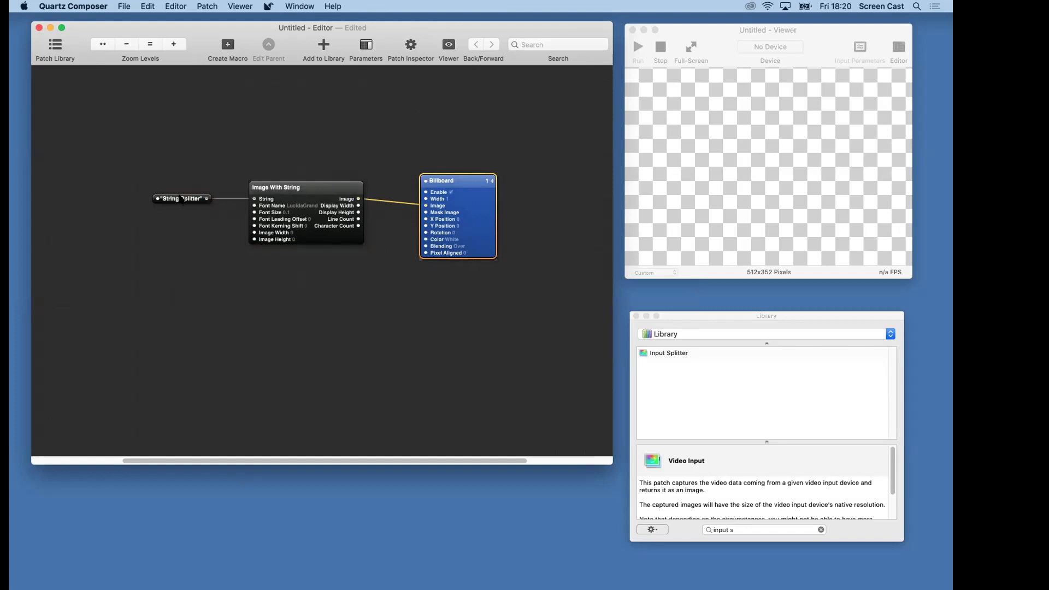
mouse_move(181, 199)
right_click(191, 198)
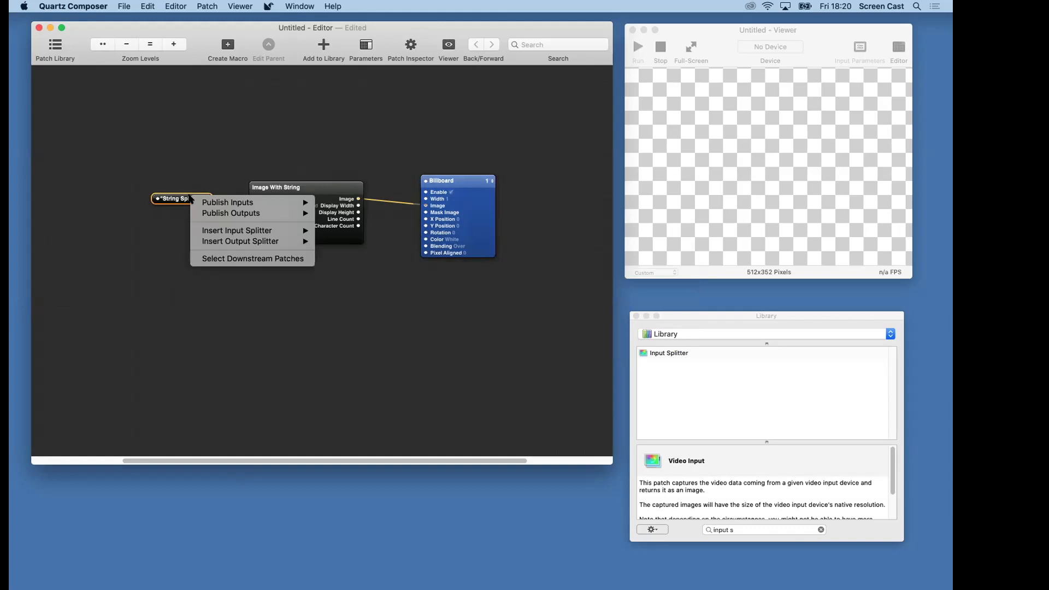
click(183, 199)
click(184, 212)
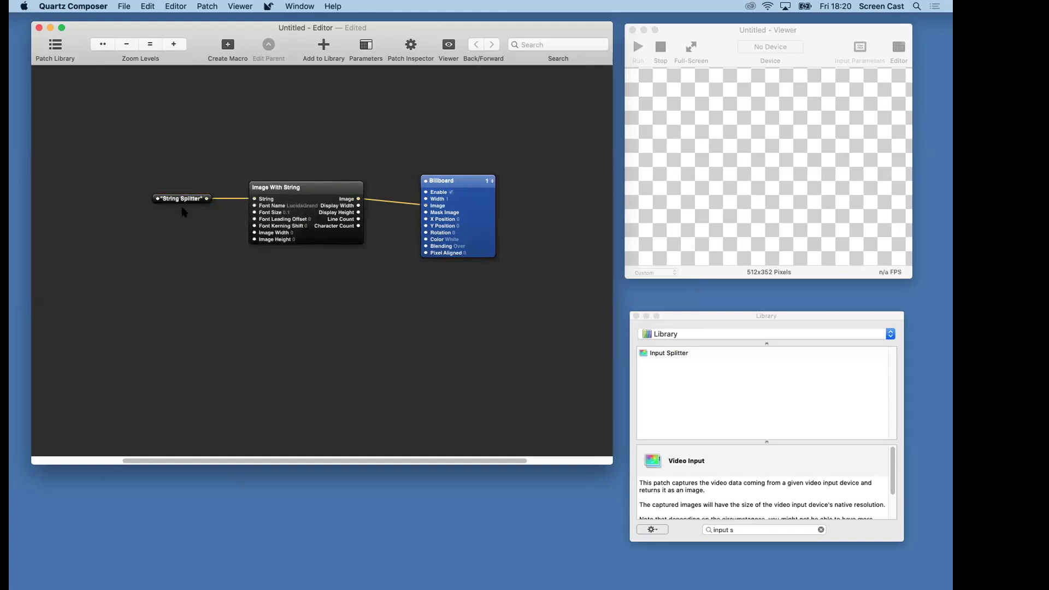
Publish the String Splitter's input under the name "Text".
mouse_move(185, 201)
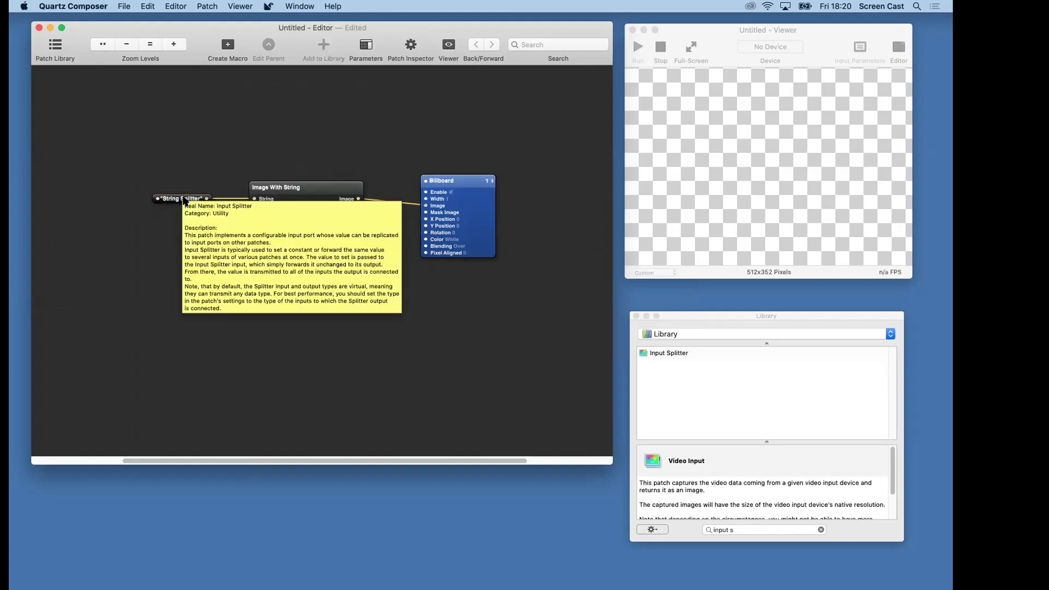
right_click(185, 200)
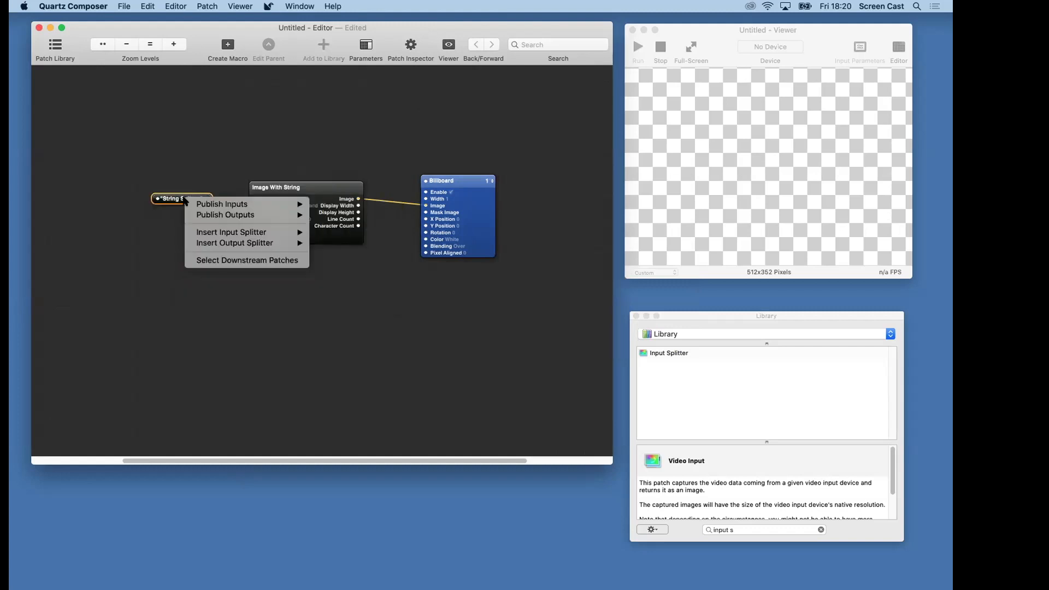
mouse_move(188, 202)
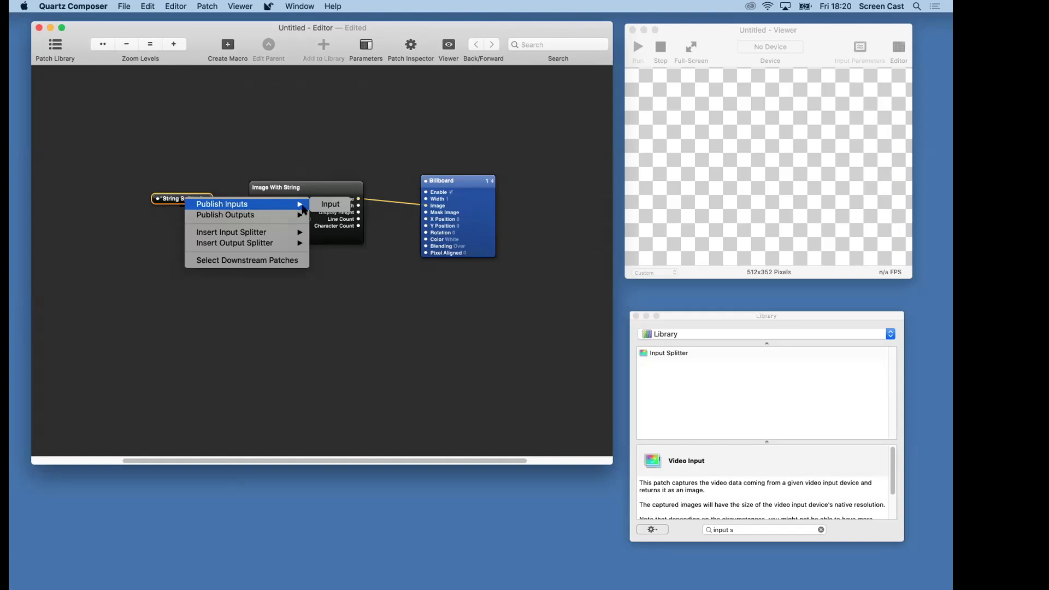
click(328, 204)
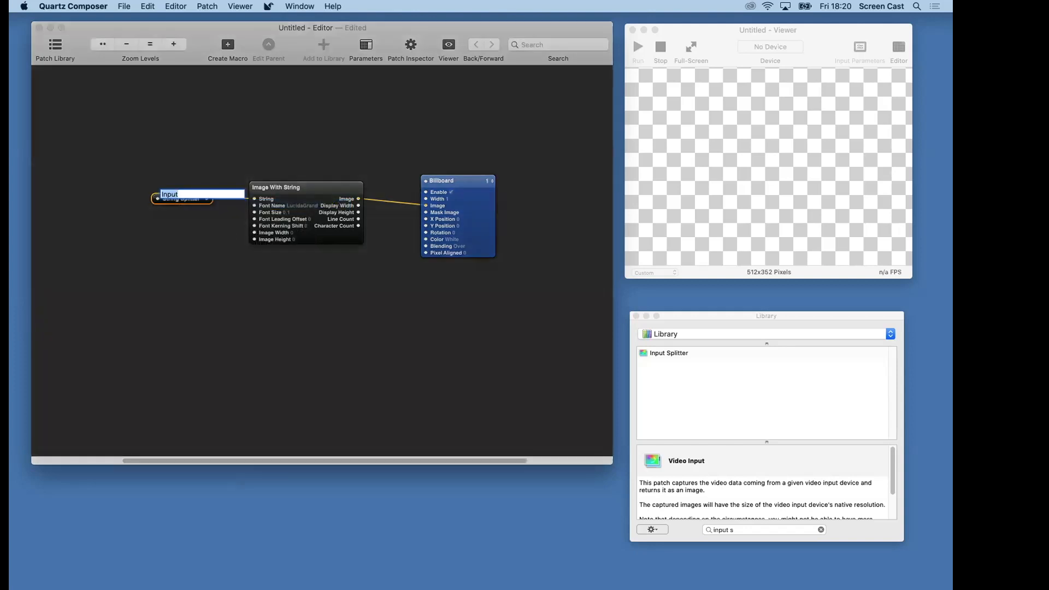
text(Text)
key(Return)
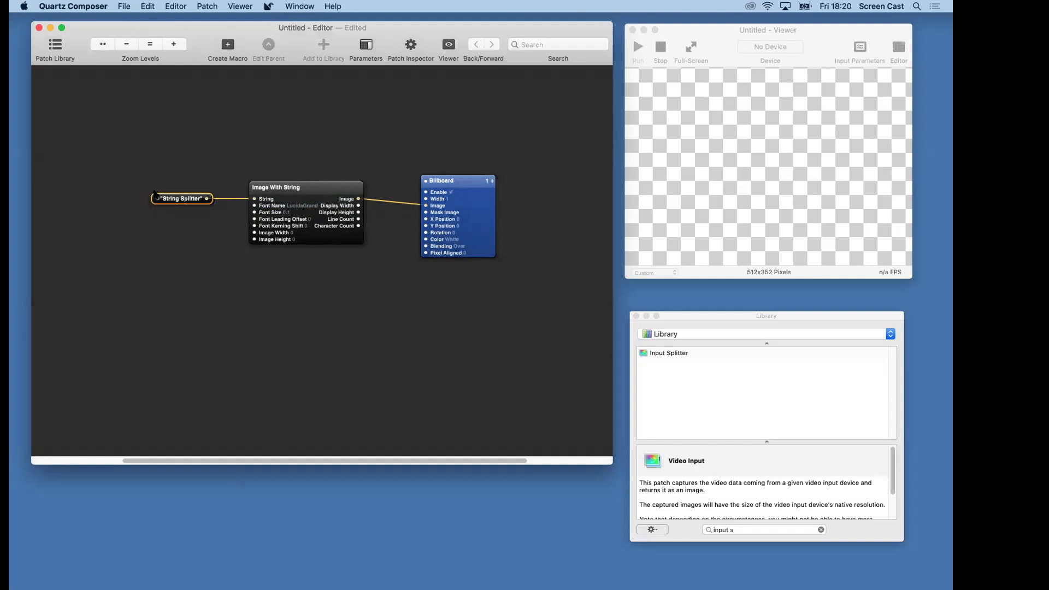
click(177, 243)
Save the composition to the Desktop as "My Text" and move the viewer window aside to uncover the file.
click(119, 7)
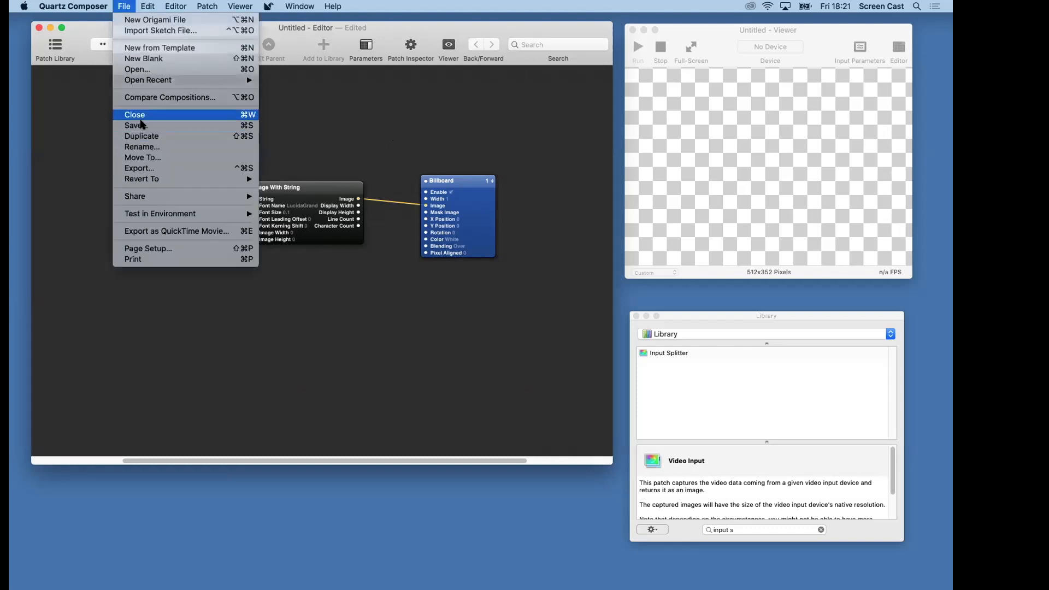
click(138, 125)
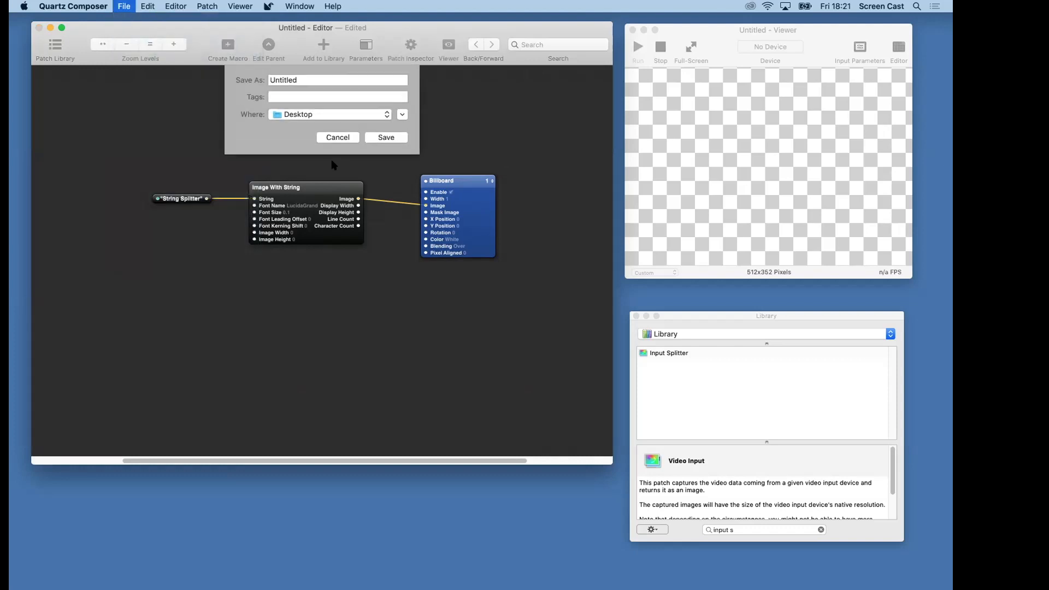
text(My Tex)
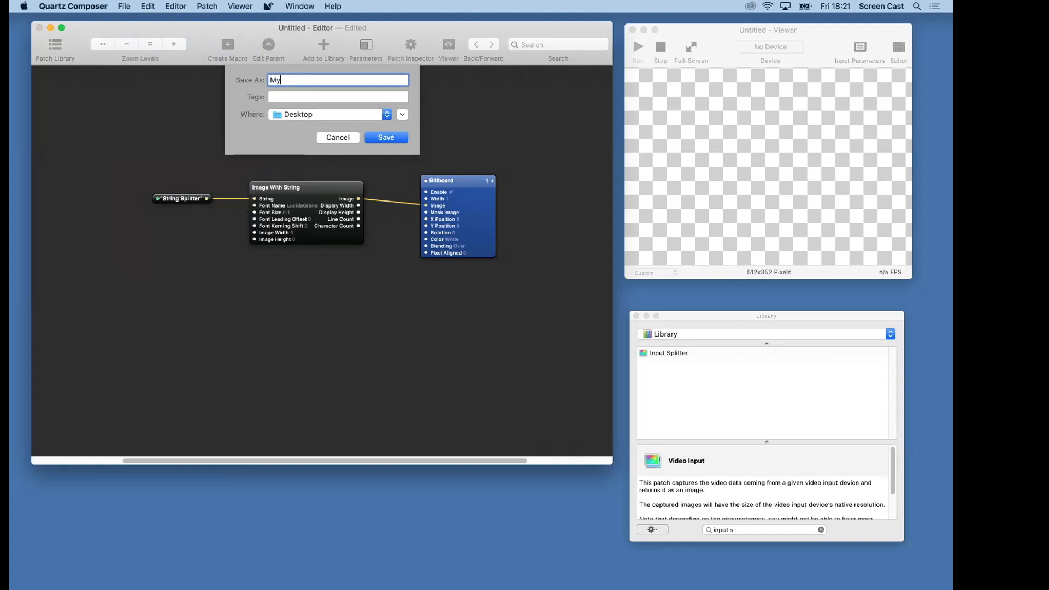
text(t)
click(390, 138)
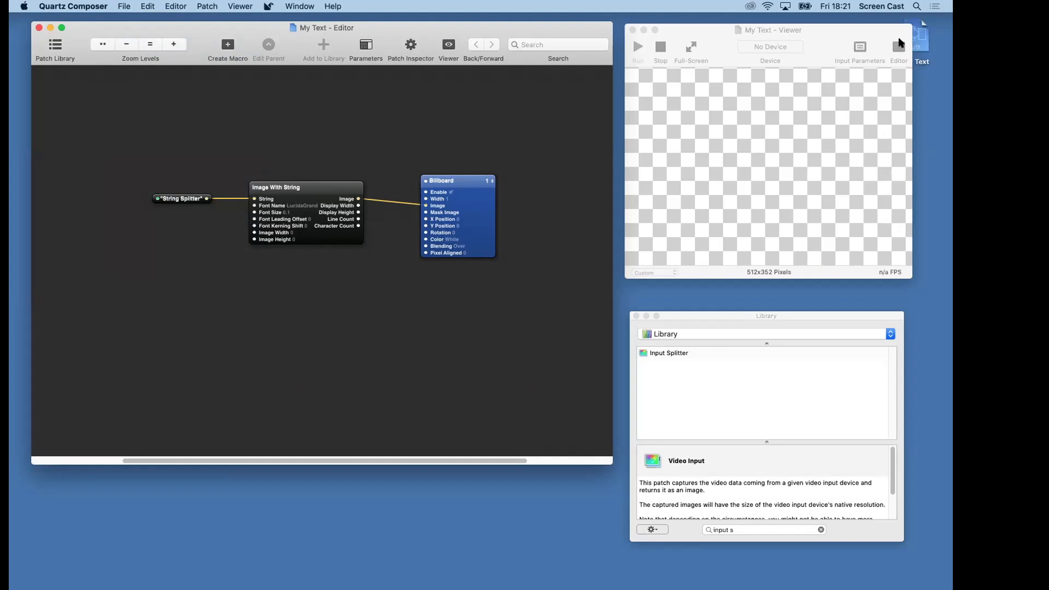
drag(884, 27, 917, 58)
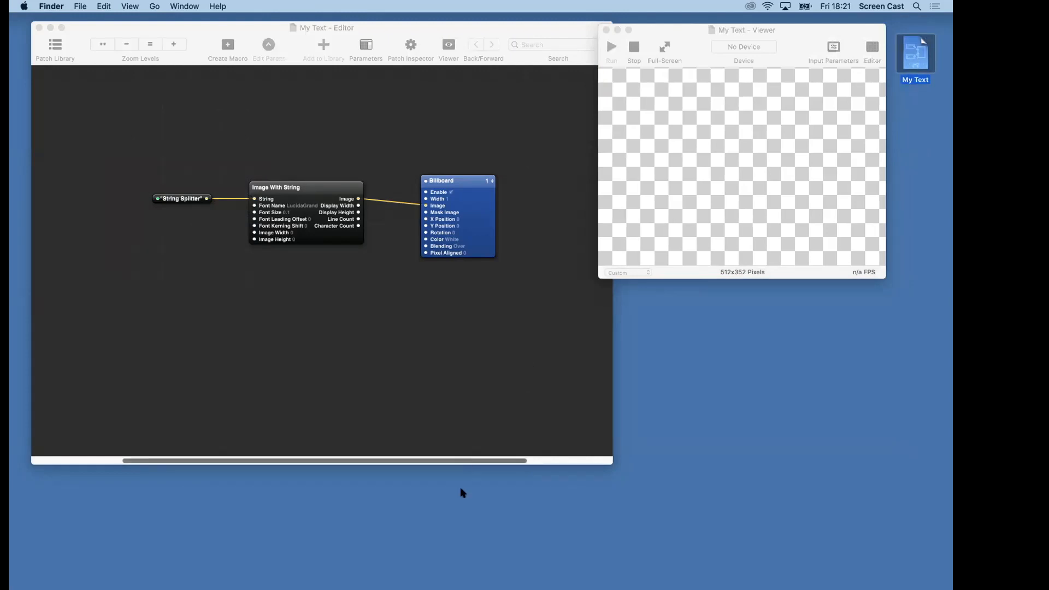
Switch to mimoLive and import the My Text file from the Desktop as a layer composition.
mouse_move(464, 571)
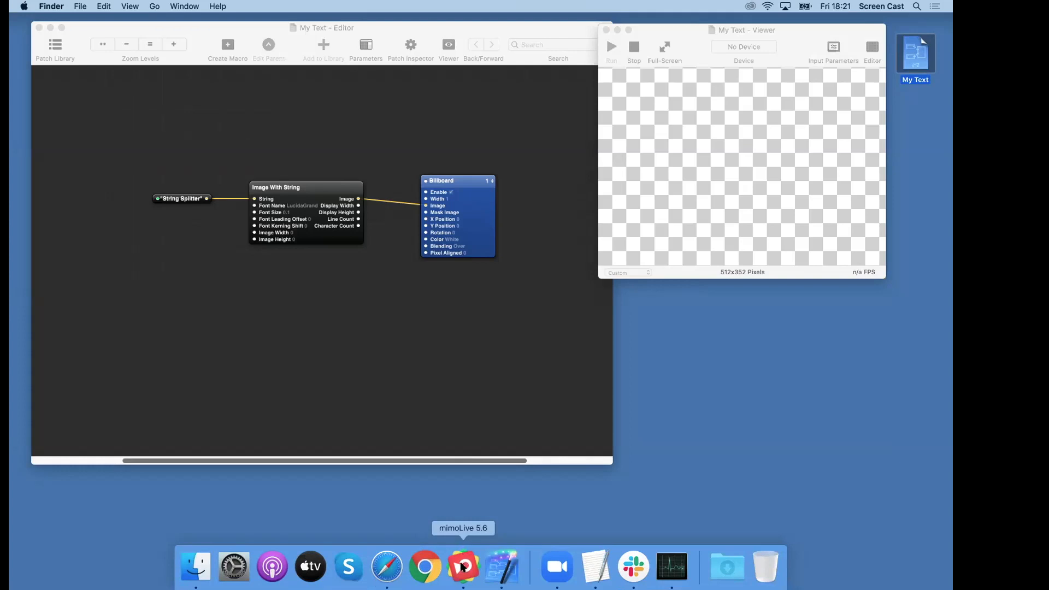
click(462, 567)
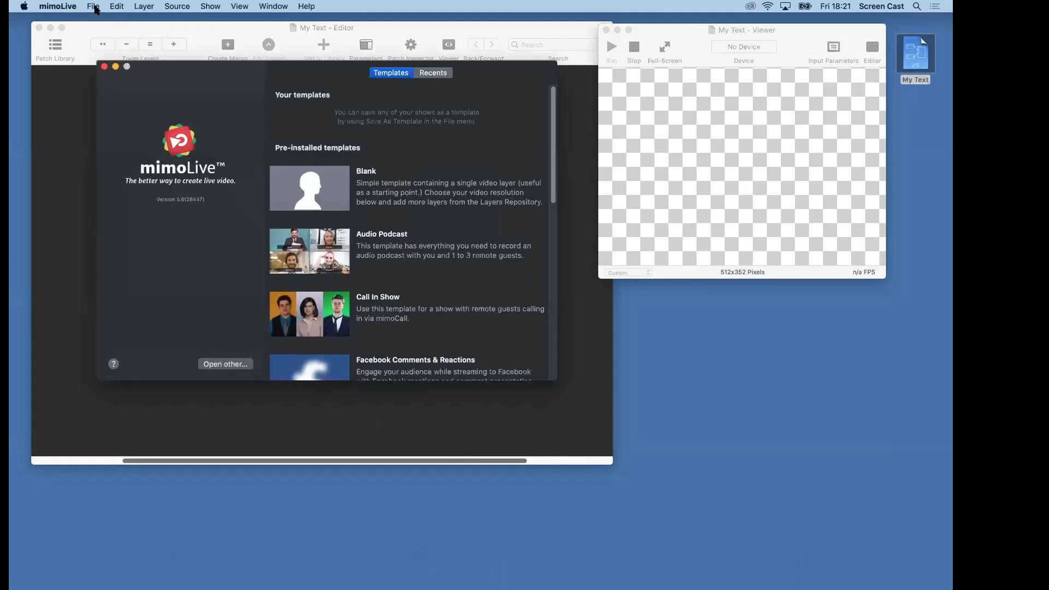
click(93, 7)
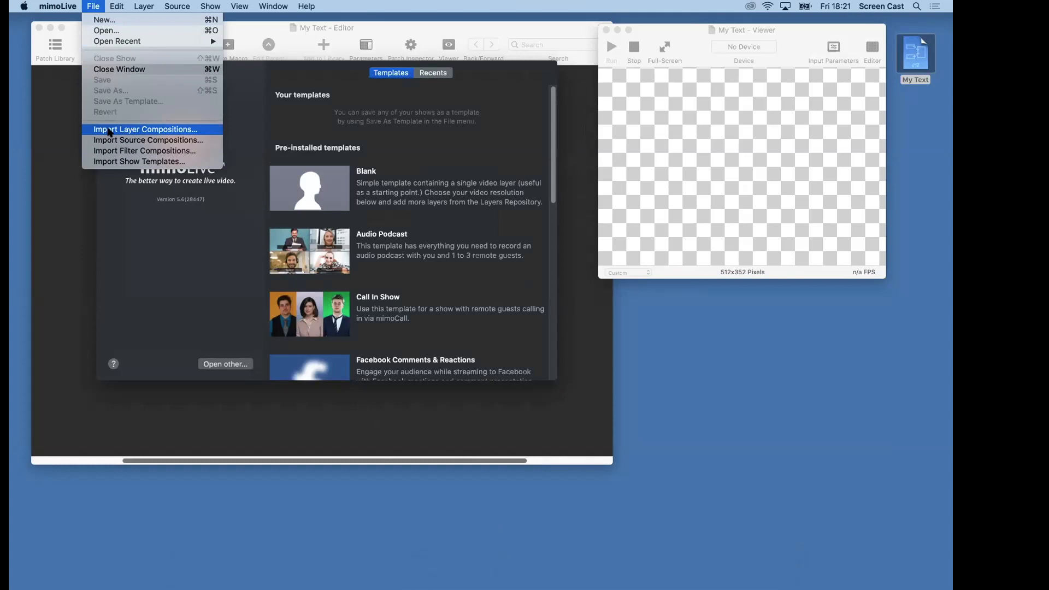
click(109, 132)
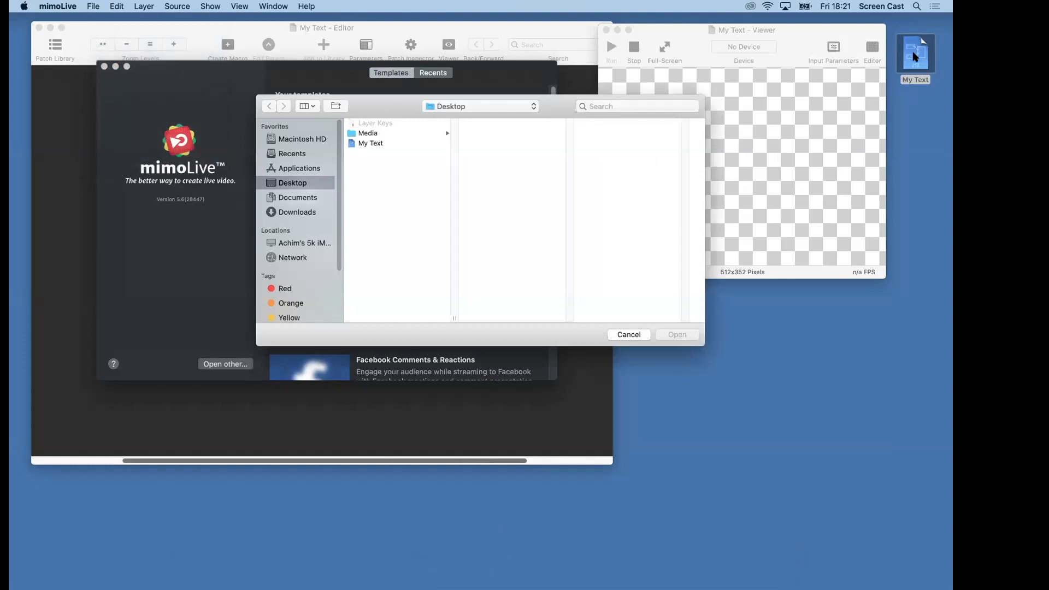
click(915, 56)
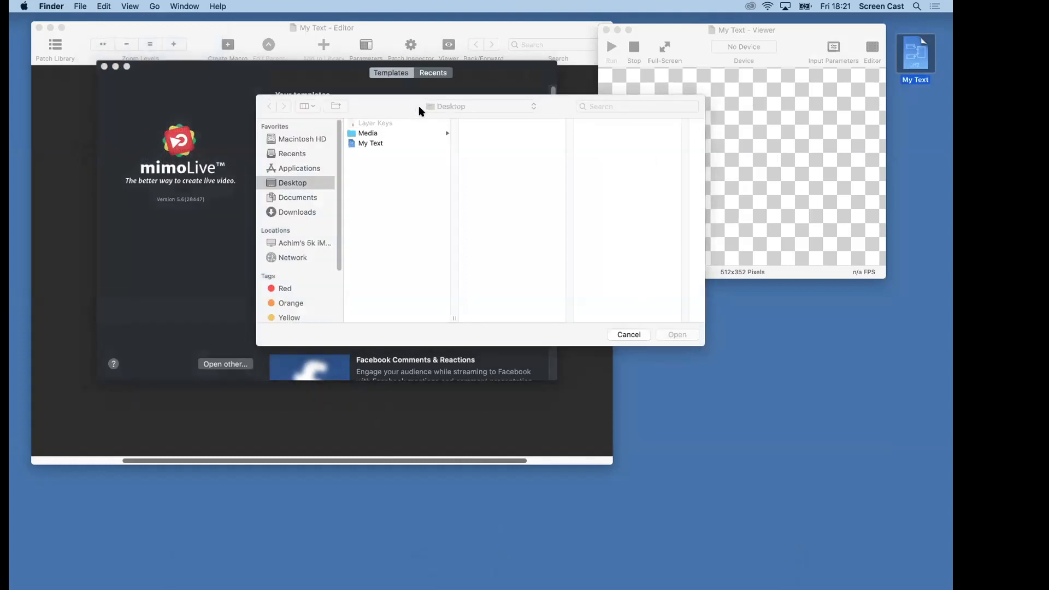
click(374, 147)
click(373, 145)
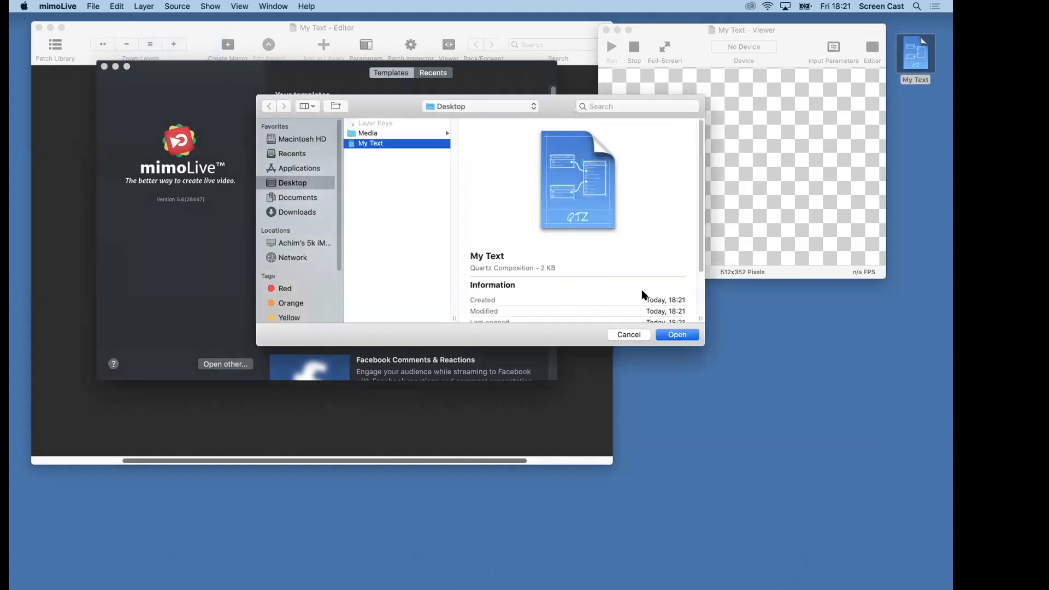
click(677, 335)
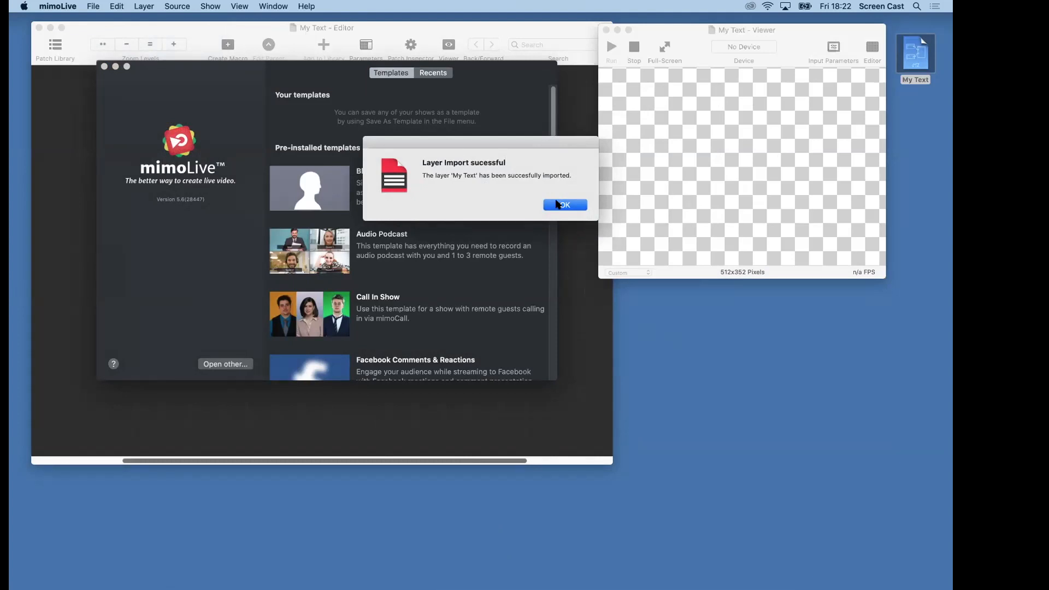
click(557, 204)
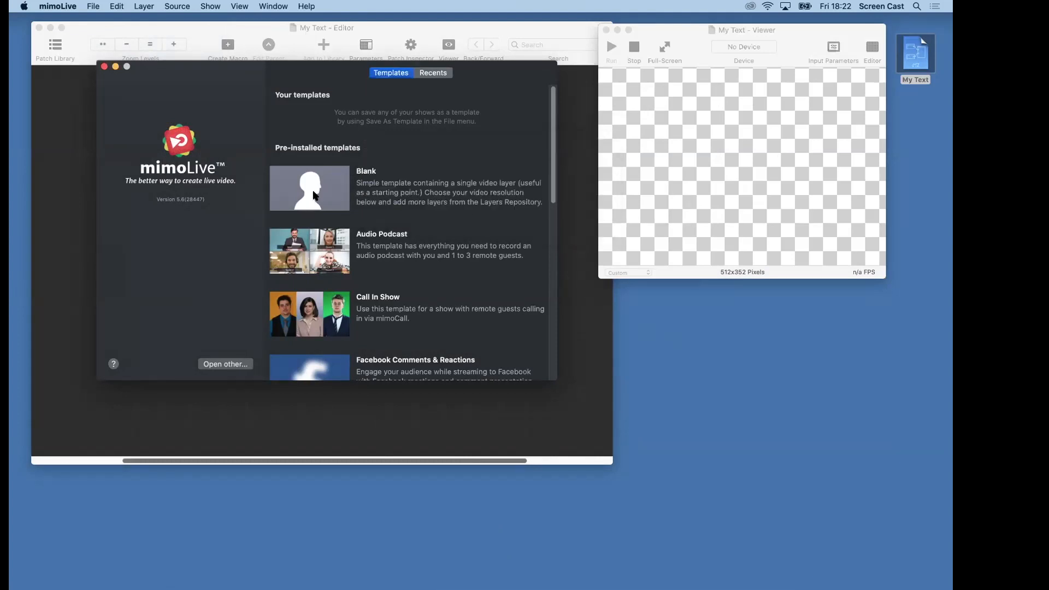
Create a new document from the Blank template and add the My Text layer above the Placer in the layer stack.
click(315, 195)
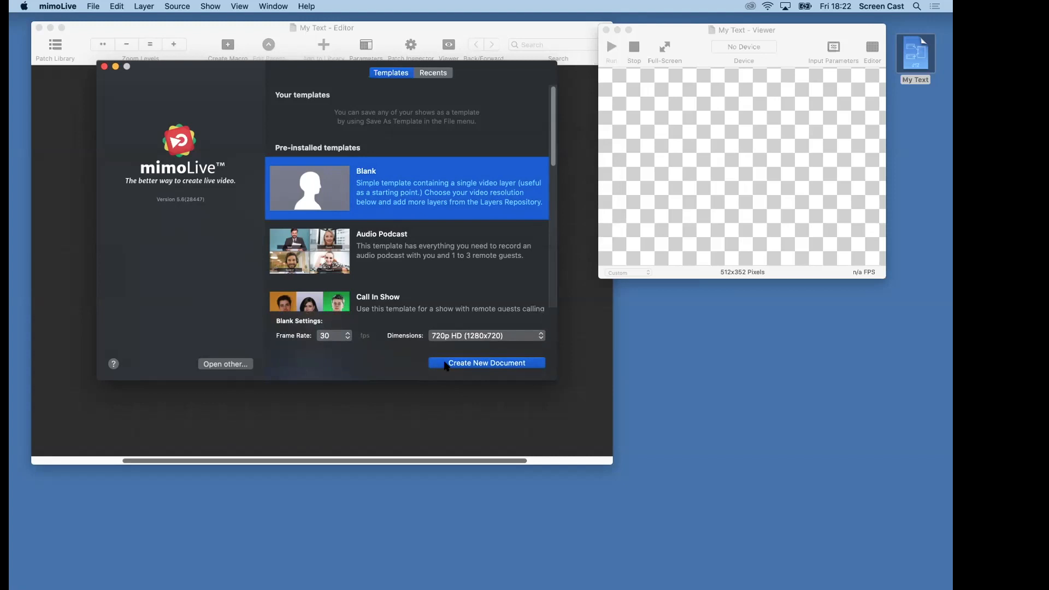
click(446, 364)
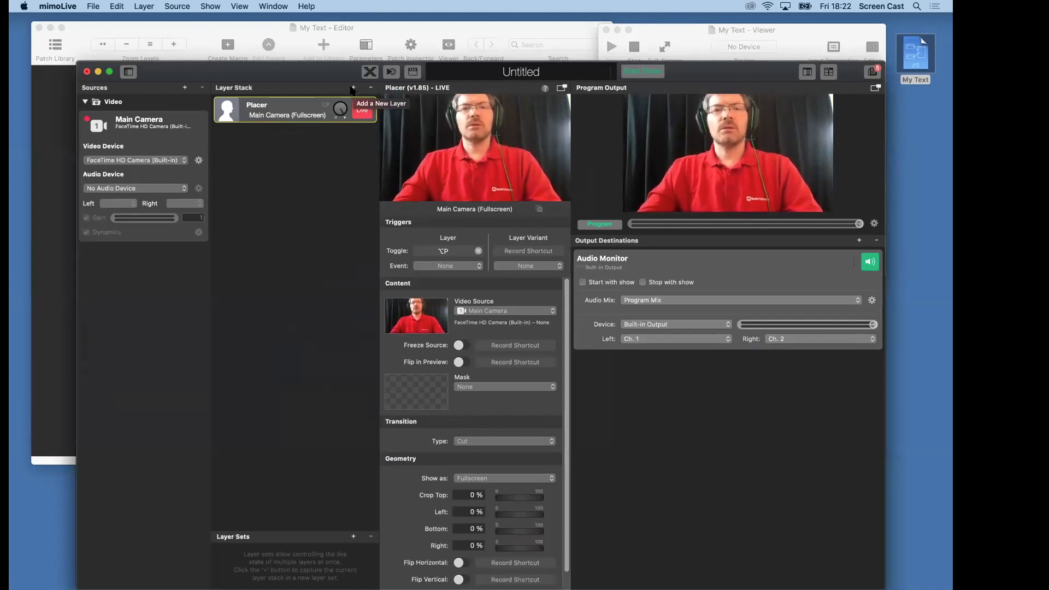
click(353, 88)
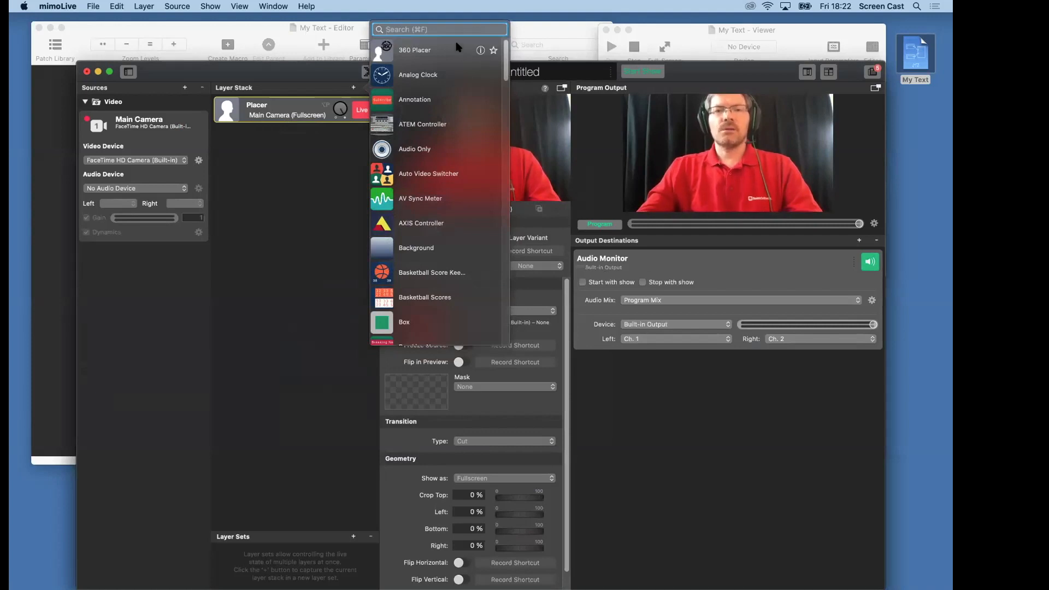
text(my te)
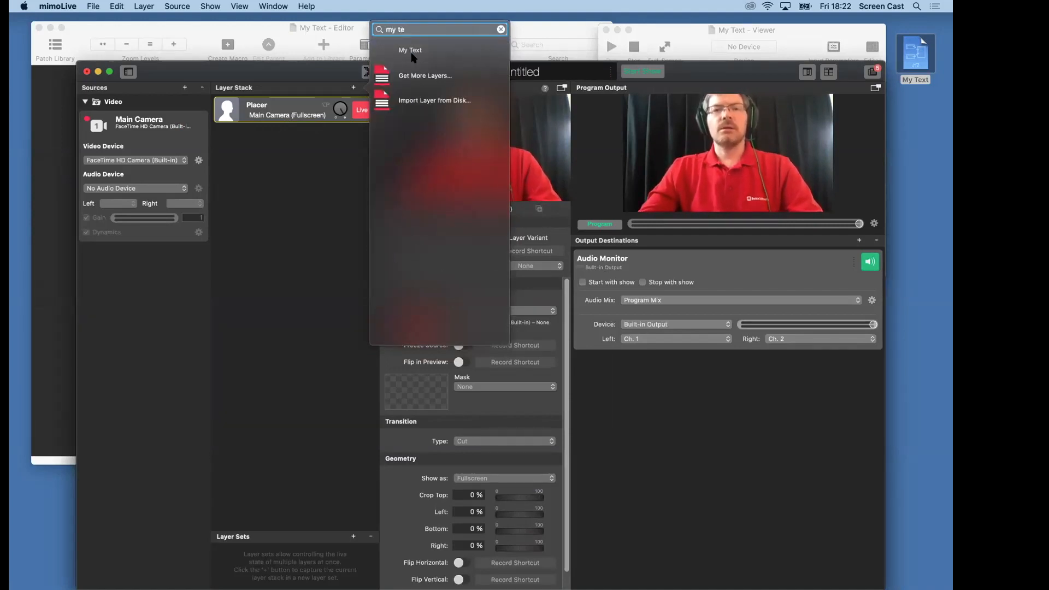
click(383, 53)
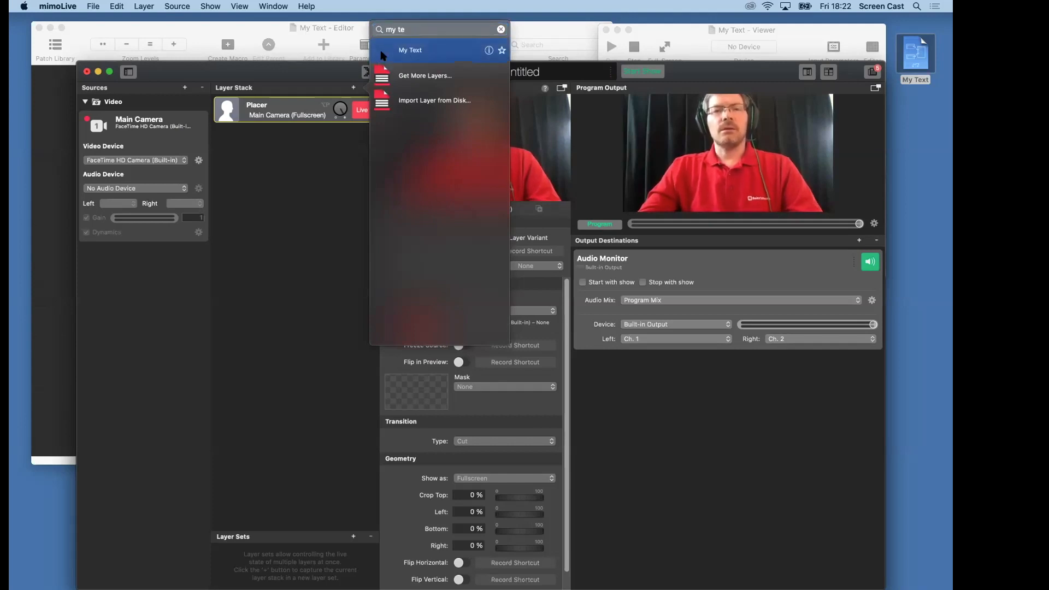
drag(363, 70, 278, 112)
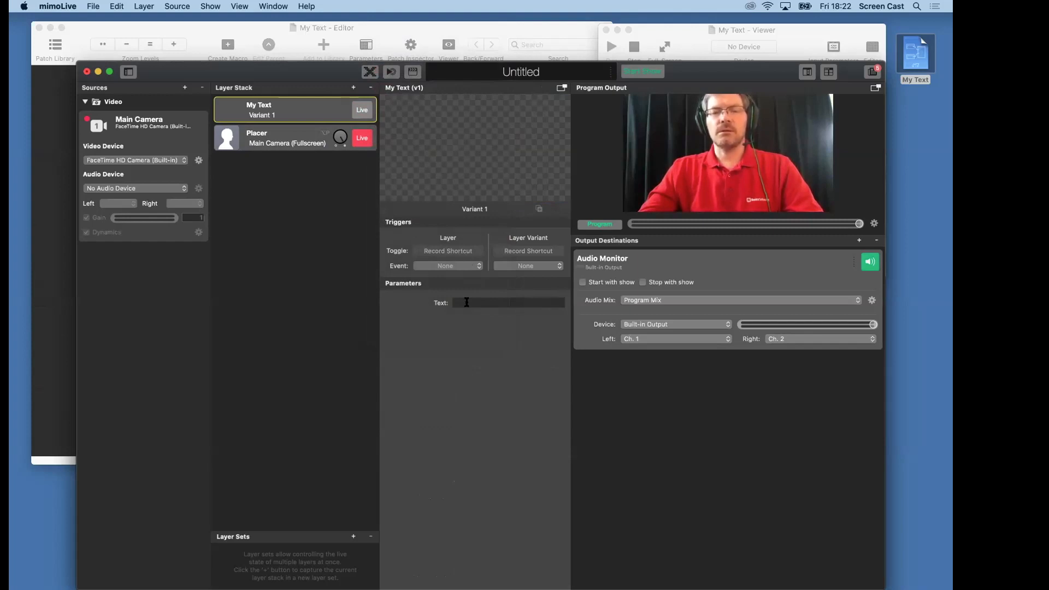
Set the My Text layer's Text parameter to "Hello World!" and switch the layer live.
click(466, 302)
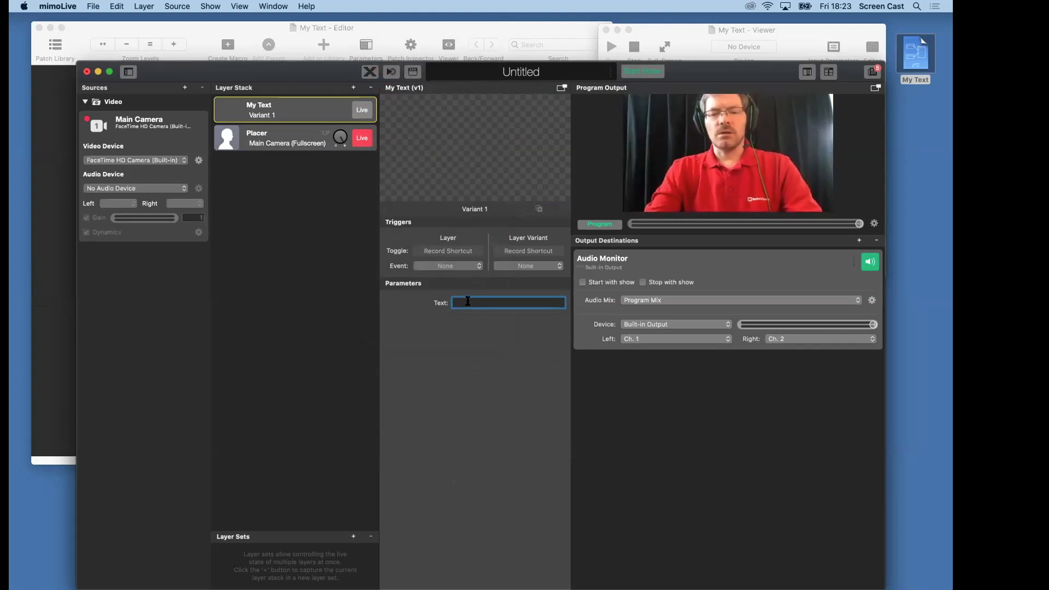
text(Hello )
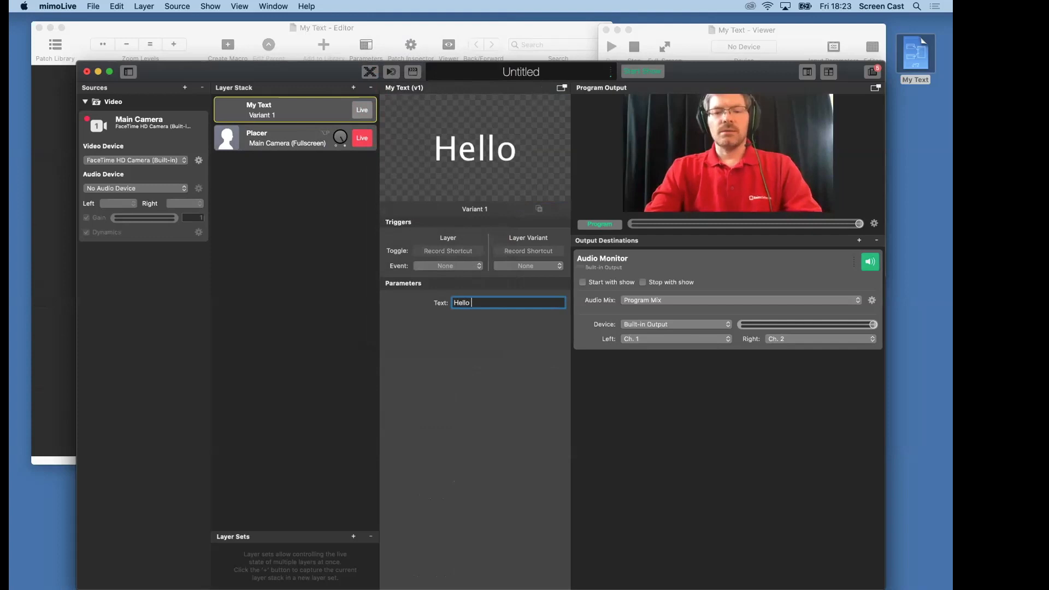
text(World)
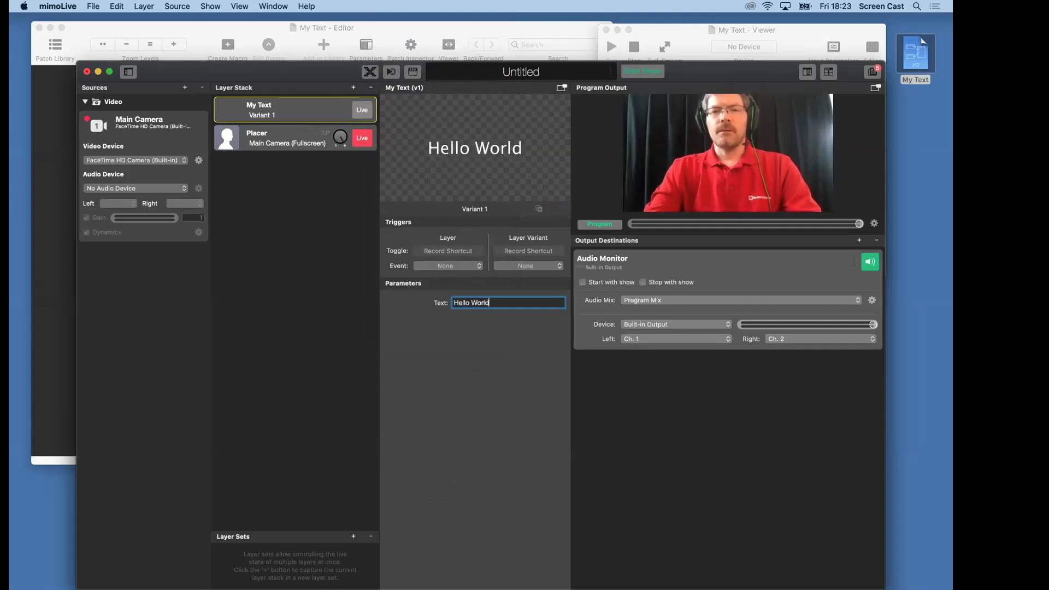
key(BackSpace)
key(BackSpace)
key(BackSpace)
text(rld!)
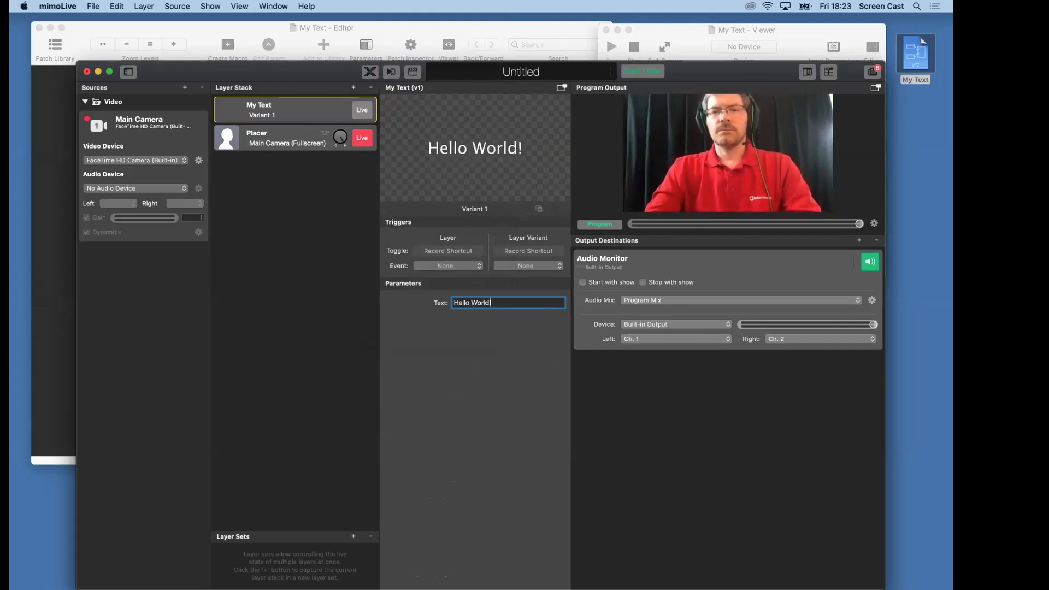
key(Return)
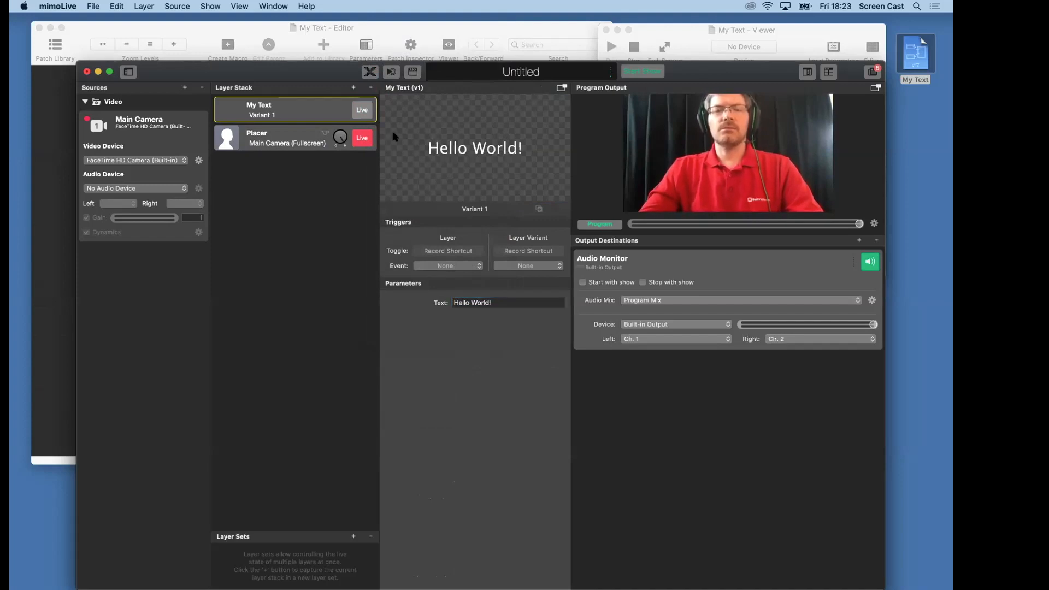
click(360, 111)
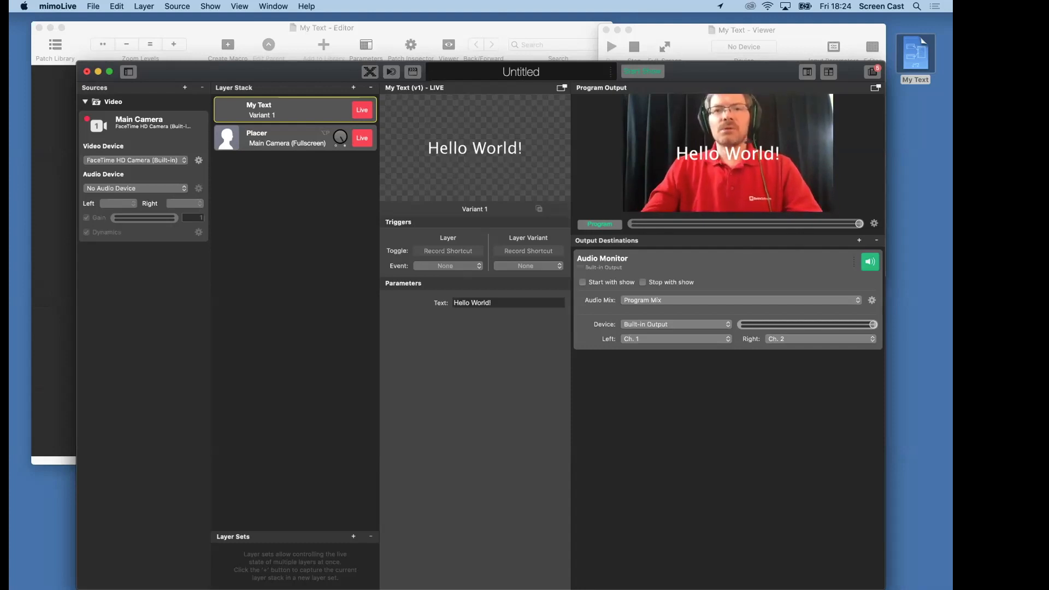
Switch to Finder and open the Quartz Composer Plug-Ins folder inside Library/Graphics on Macintosh HD.
click(189, 564)
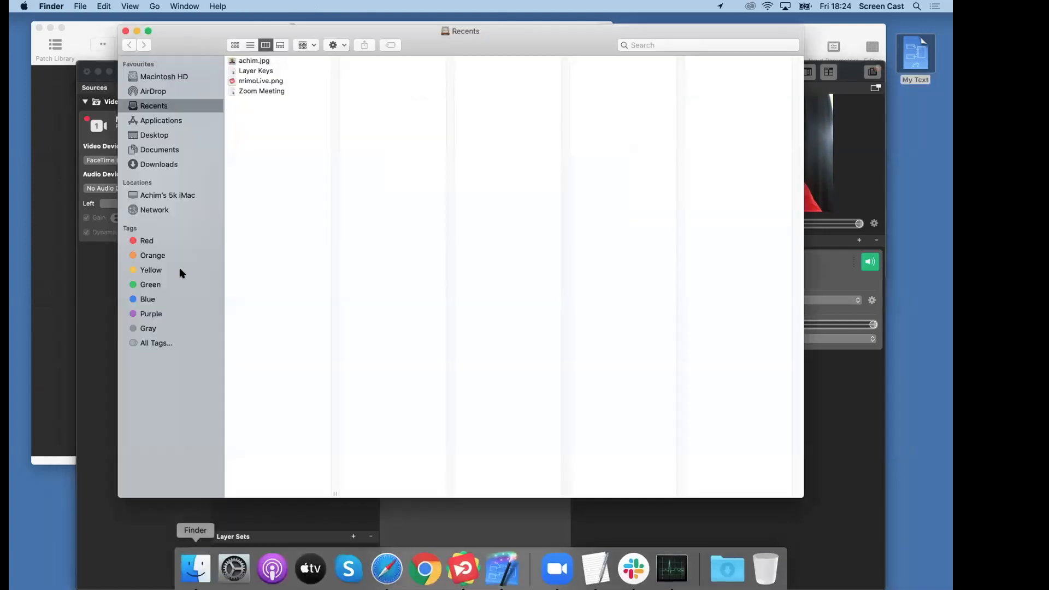
click(155, 77)
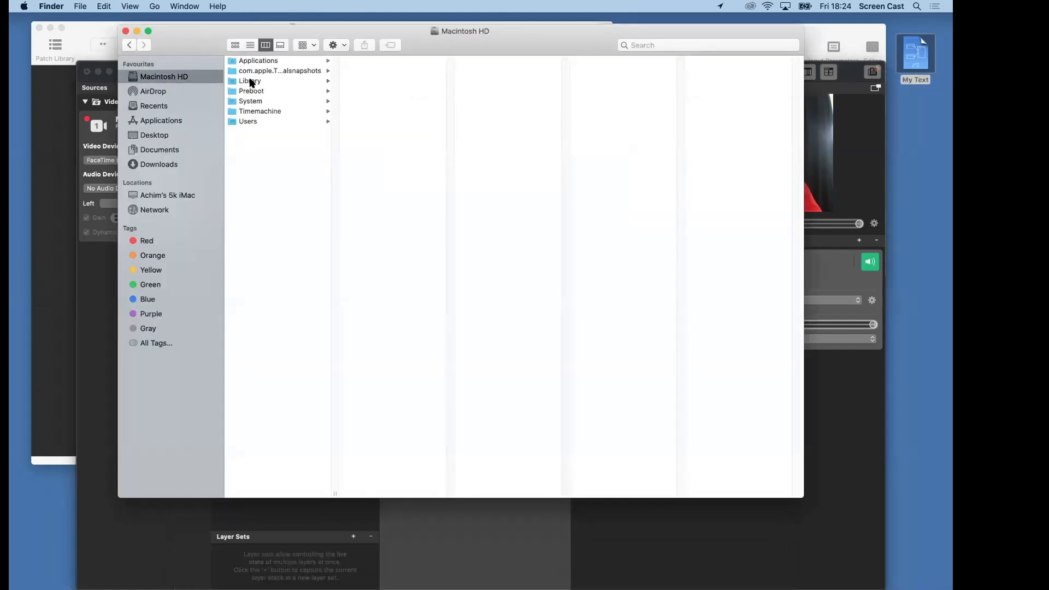
click(251, 82)
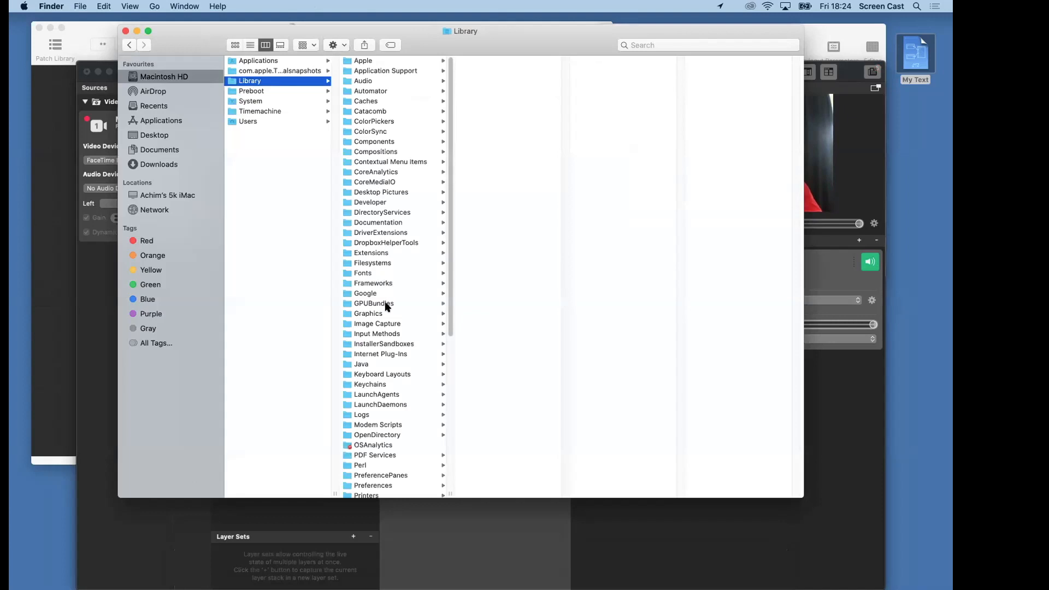
click(383, 313)
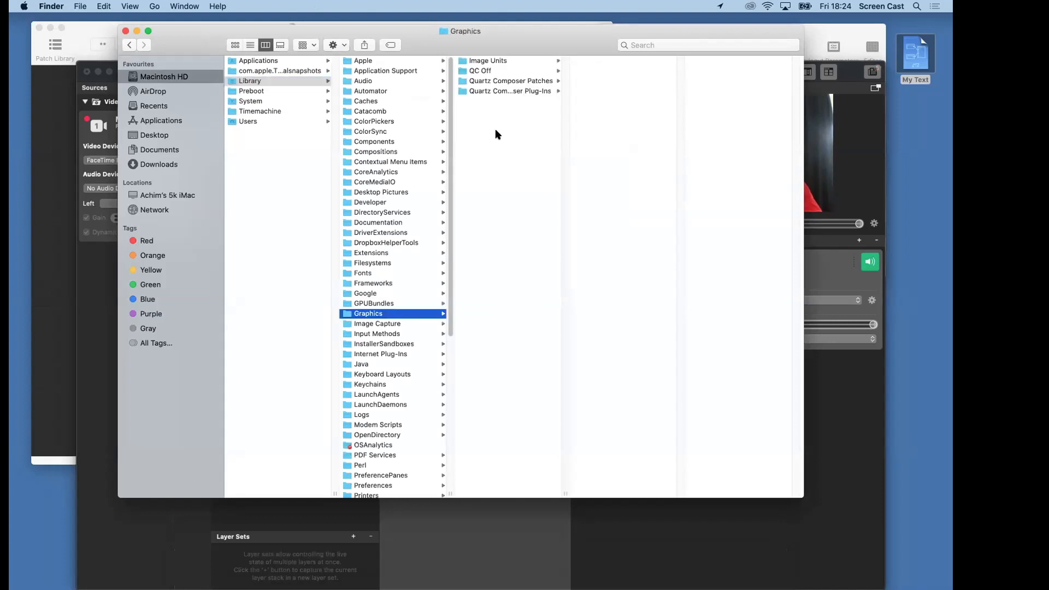
click(521, 91)
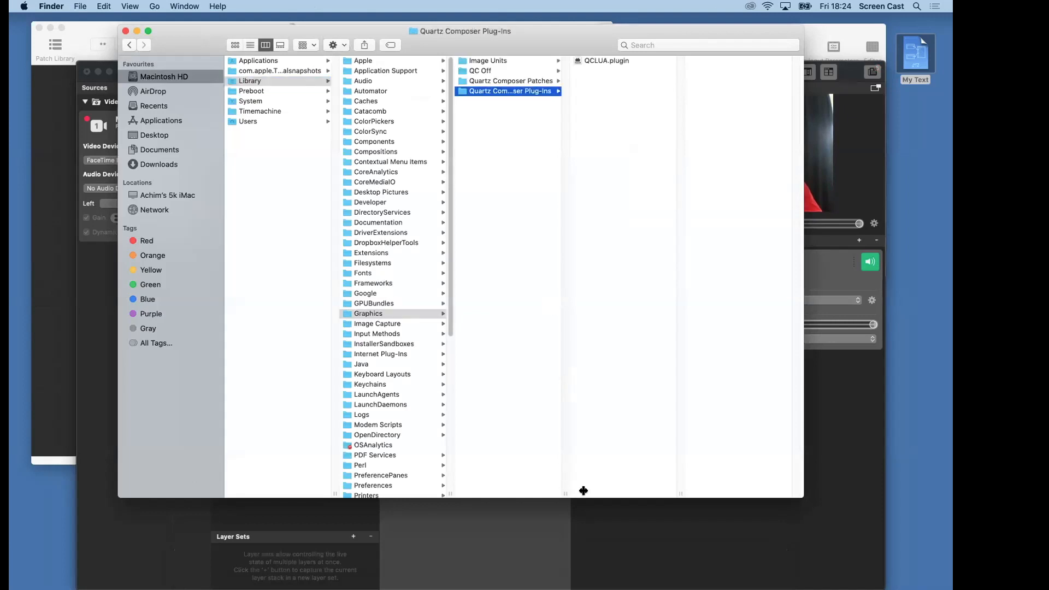
Close the Finder window and look up the LUA script patch in Quartz Composer's patch library by searching for "lua".
drag(584, 491, 613, 492)
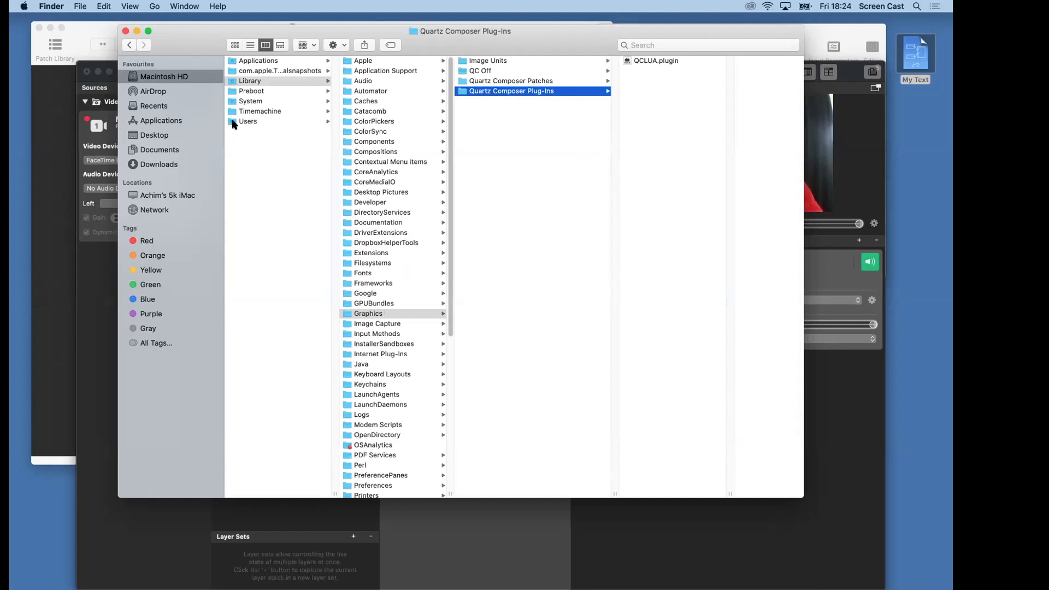
click(125, 33)
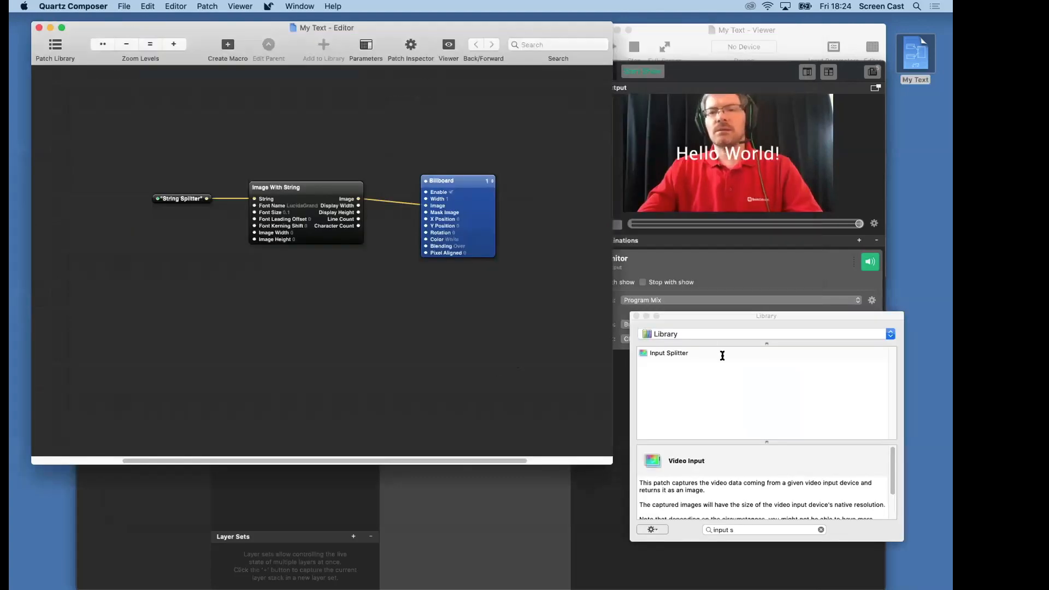
click(774, 530)
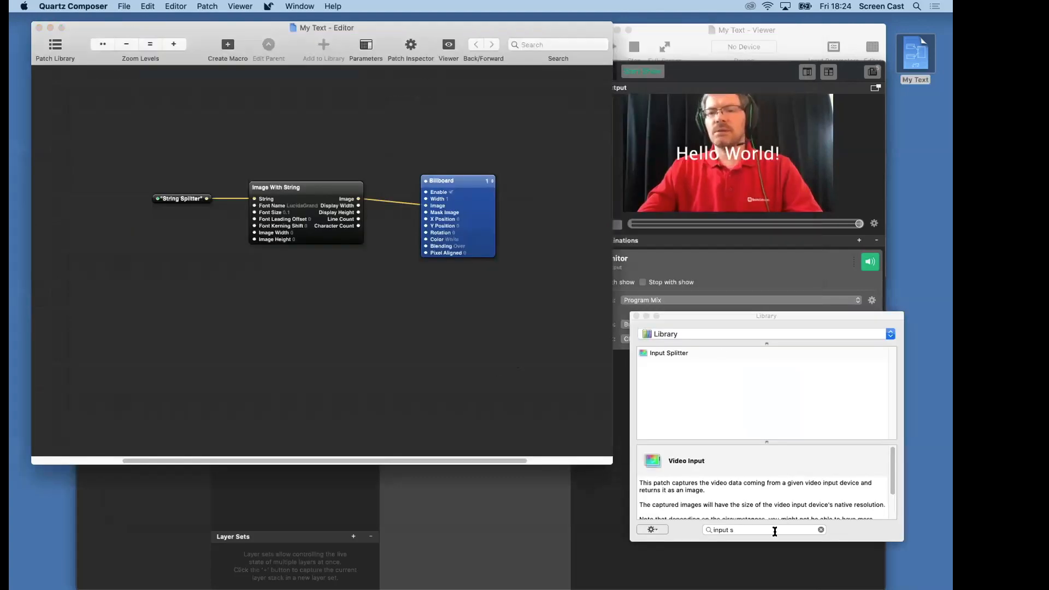
text(lua)
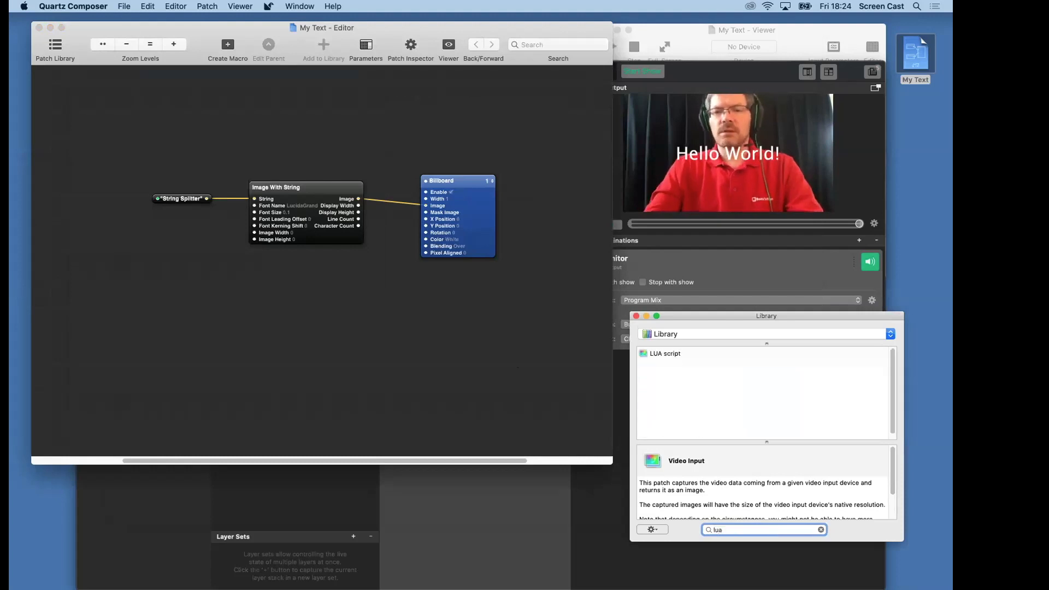
click(676, 354)
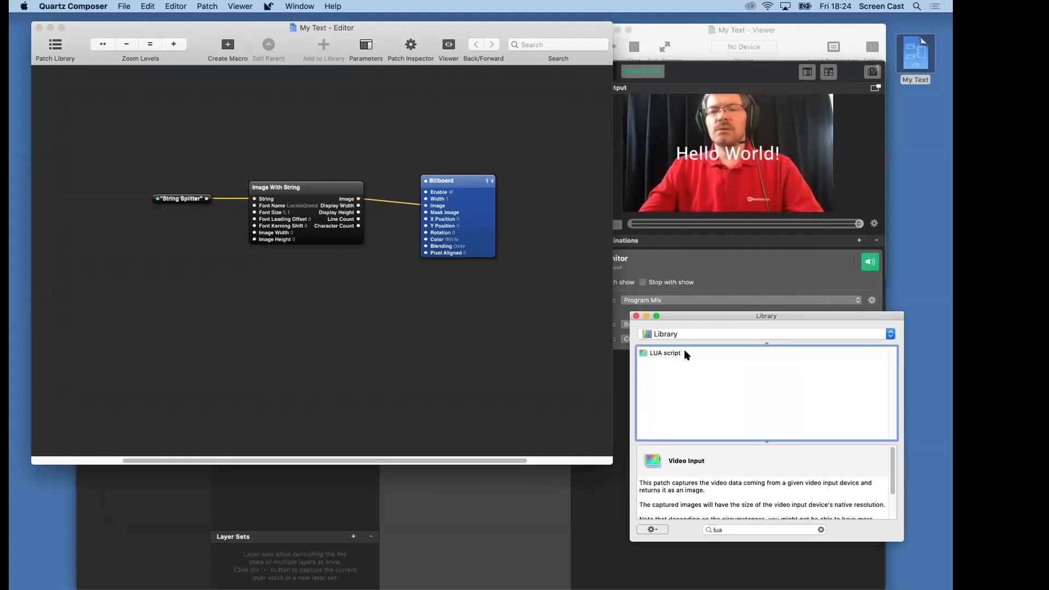
mouse_move(681, 354)
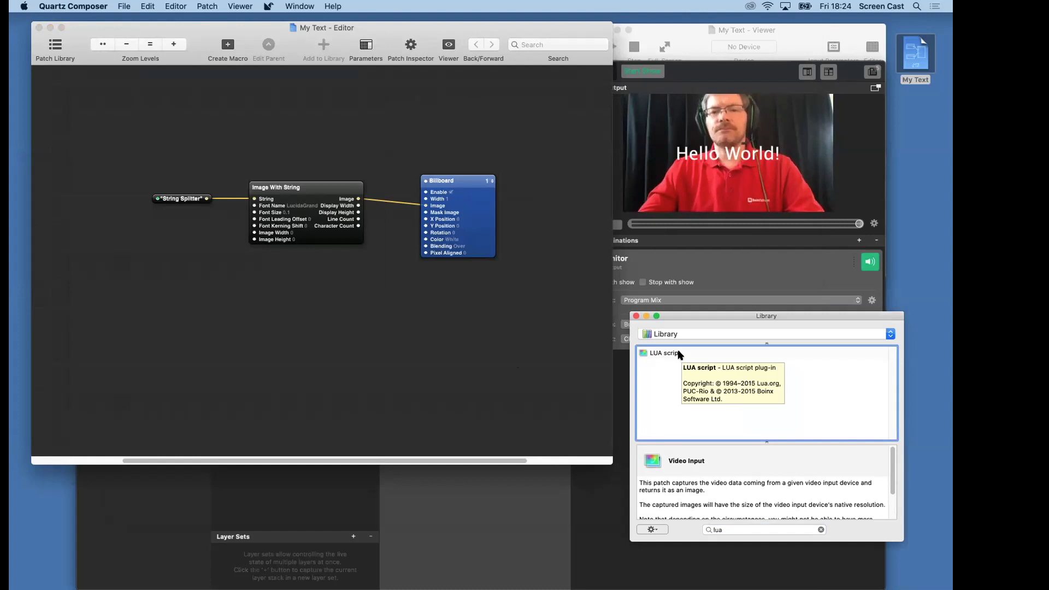
click(635, 317)
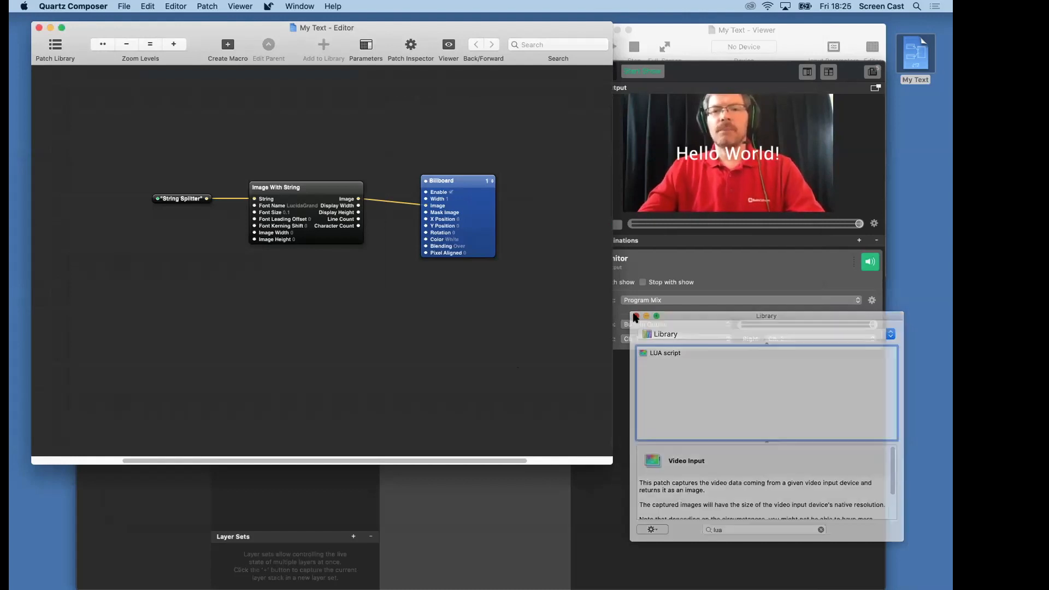
Switch to mimoLive and close the Untitled document without saving its changes.
click(683, 402)
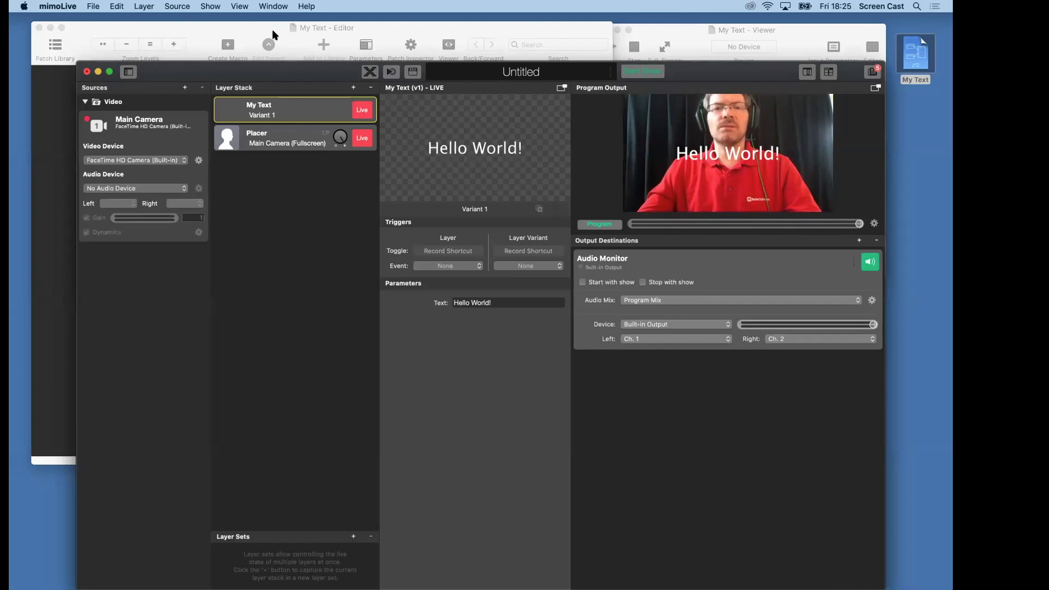
click(86, 72)
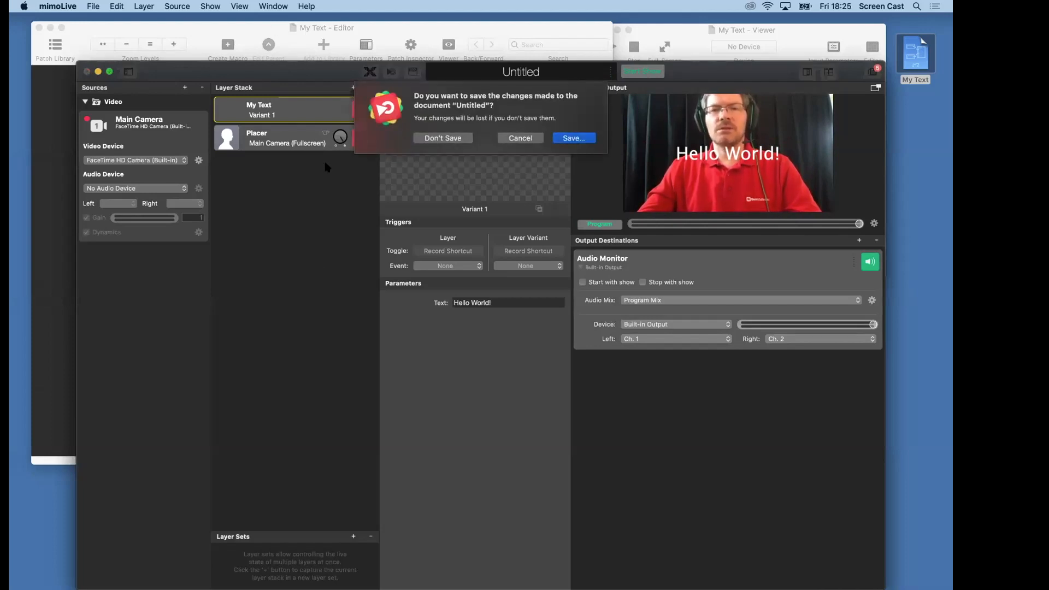
click(441, 138)
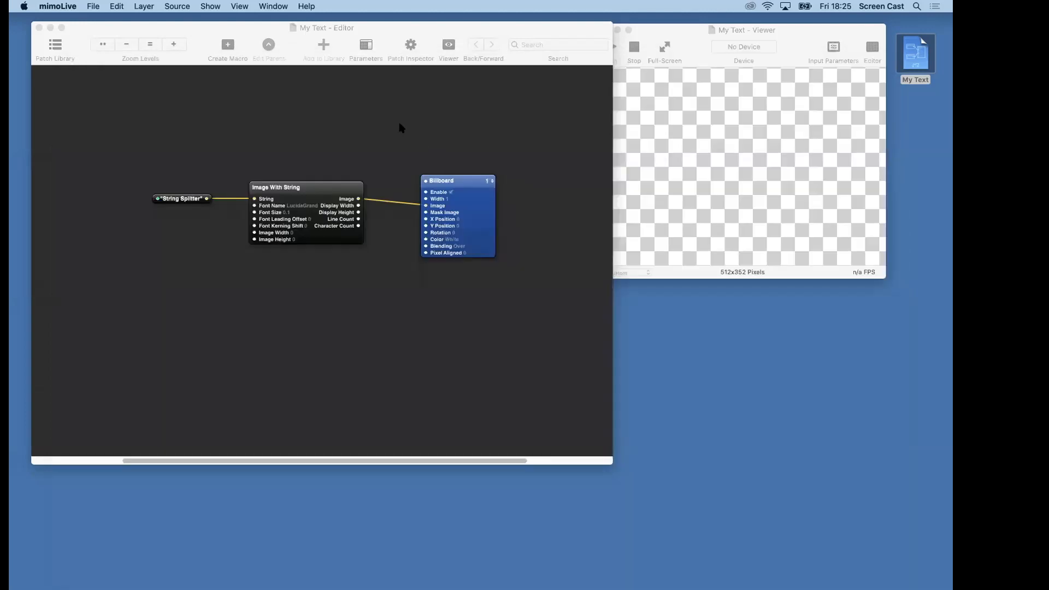
Switch to Quartz Composer and arrange the My Text Editor and Viewer windows side by side without overlap.
click(400, 125)
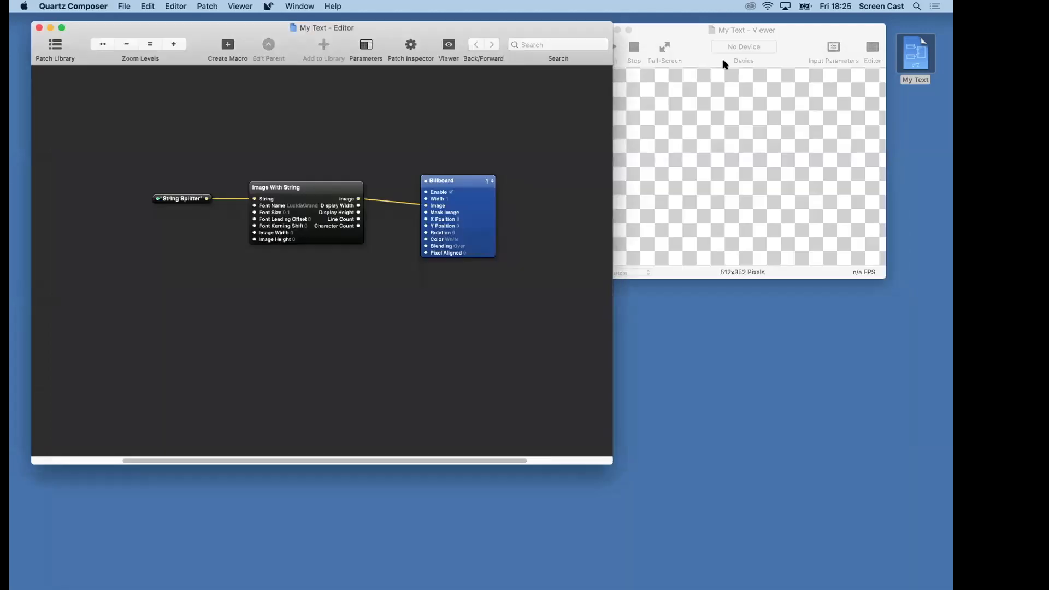
drag(678, 30, 697, 31)
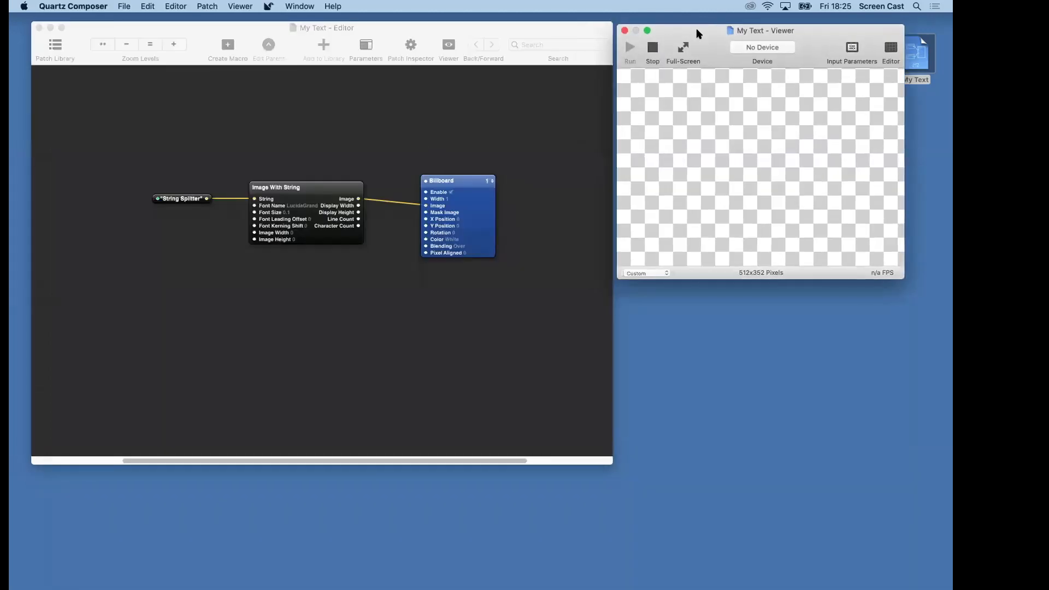
click(579, 25)
drag(579, 25, 565, 25)
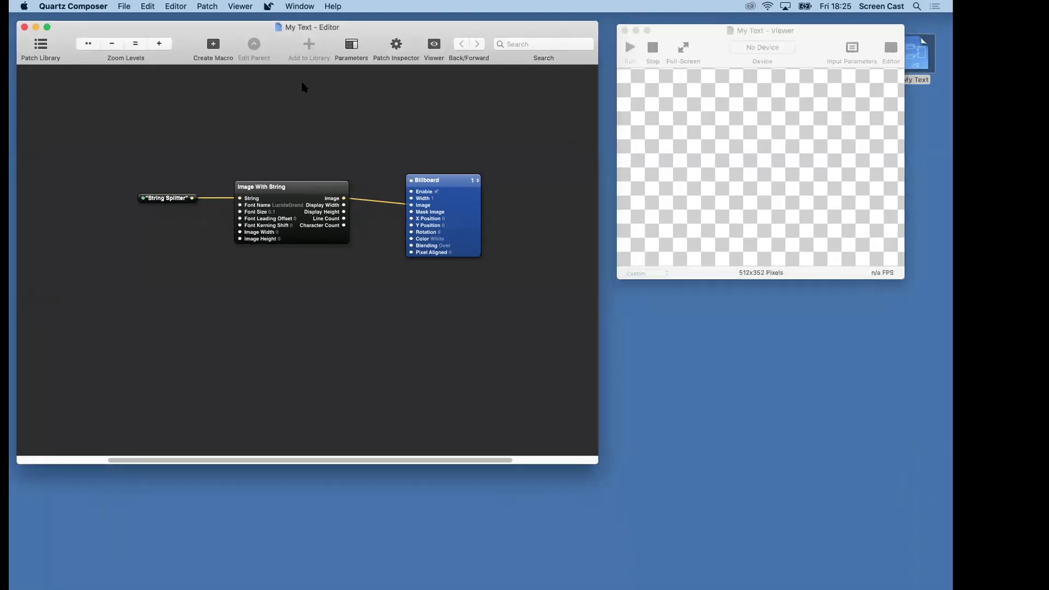
Open the My Text composition's information for editing and place the TextEdit Layer Keys window below the Viewer.
click(177, 5)
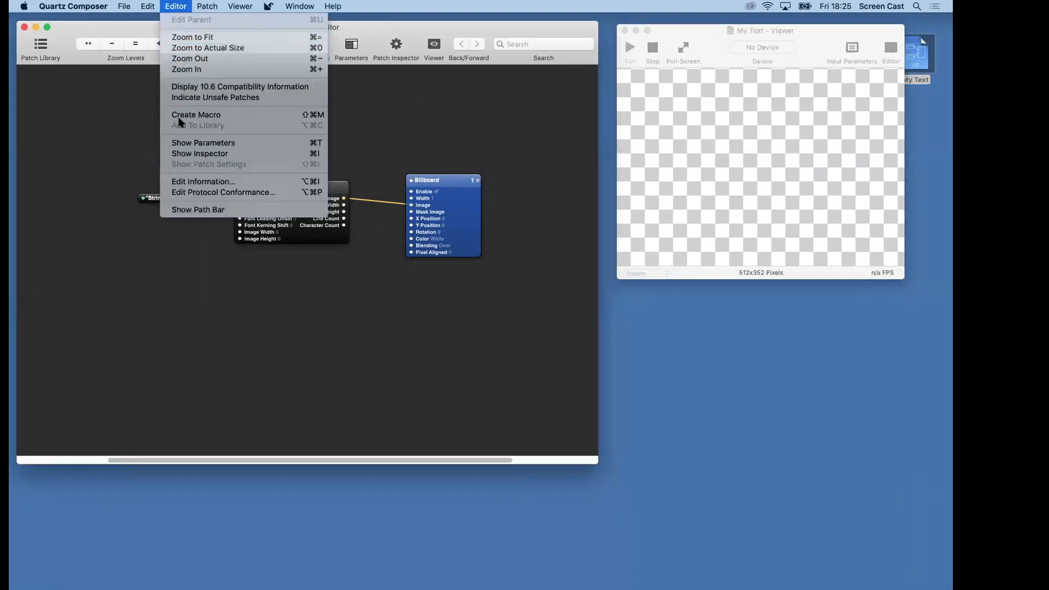
click(178, 184)
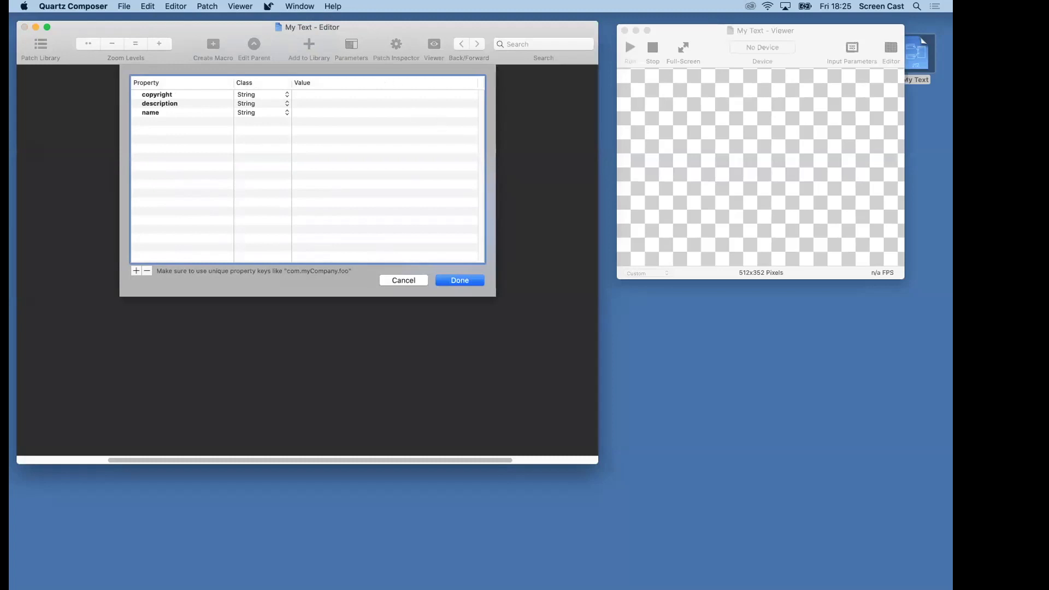
drag(914, 358, 787, 383)
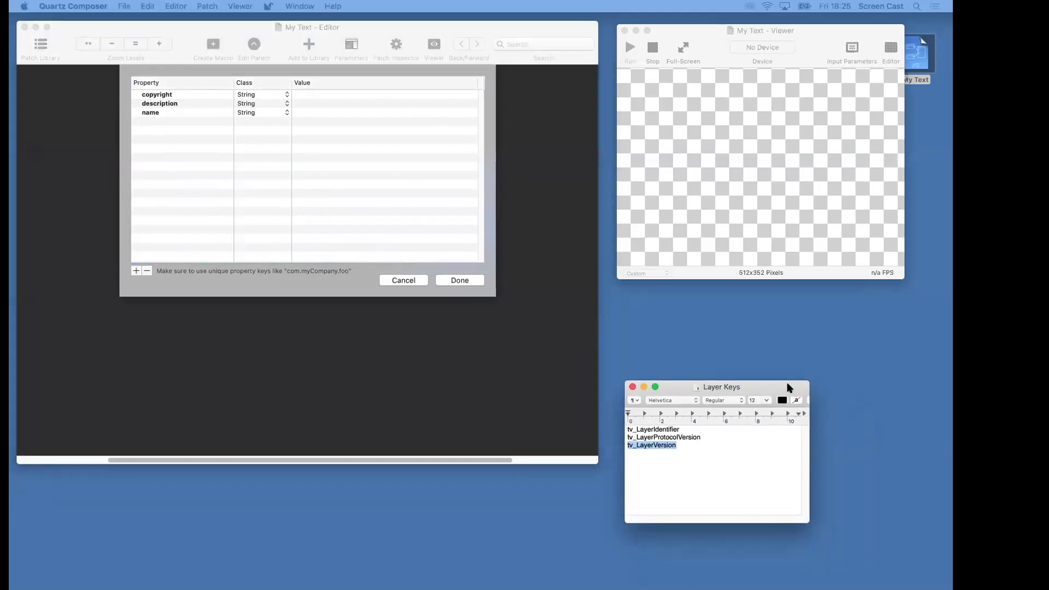
Add a composition information property named tv_LayerIdentifier, copying the key name from the Layer Keys document.
double_click(661, 428)
key(super+c)
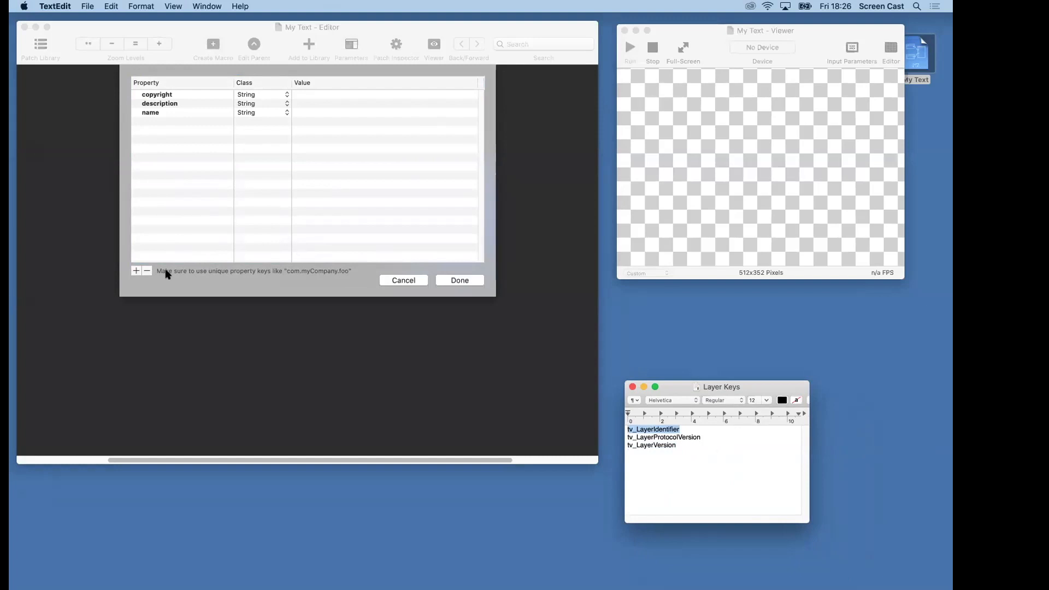
click(134, 271)
click(135, 271)
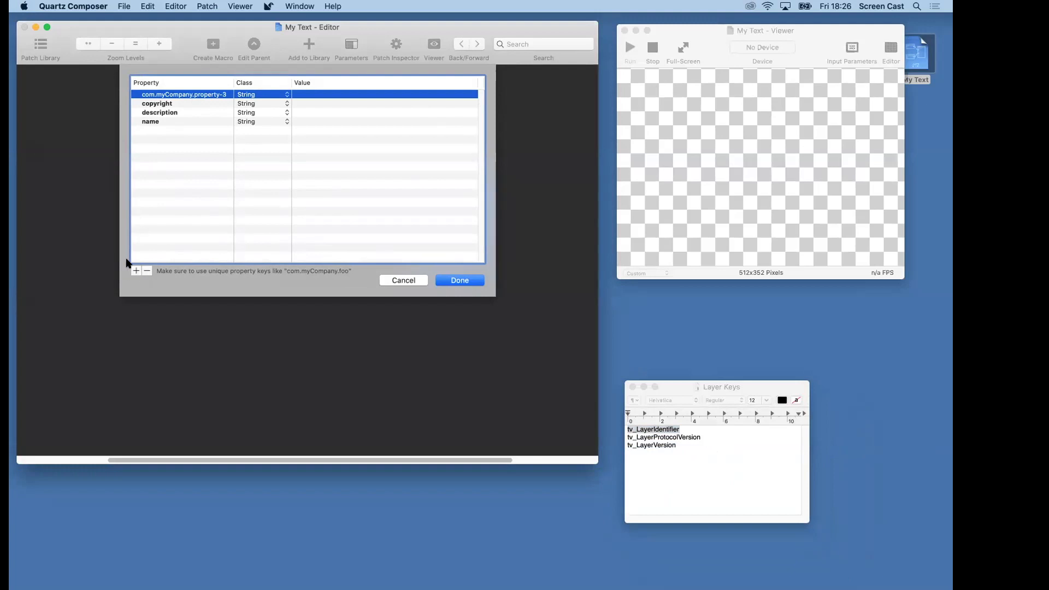
double_click(197, 95)
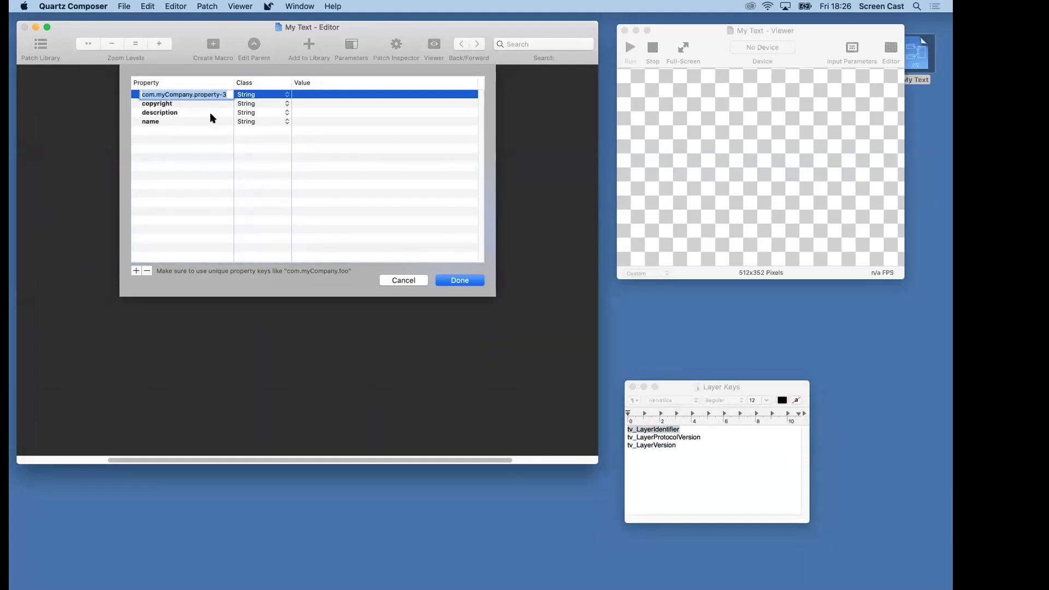
key(super+v)
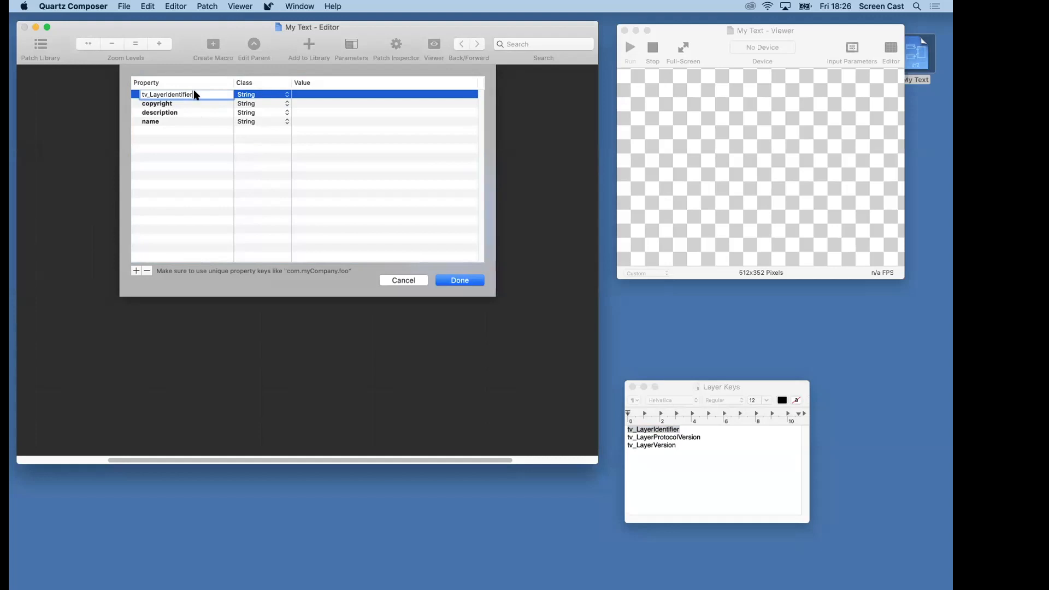
key(Return)
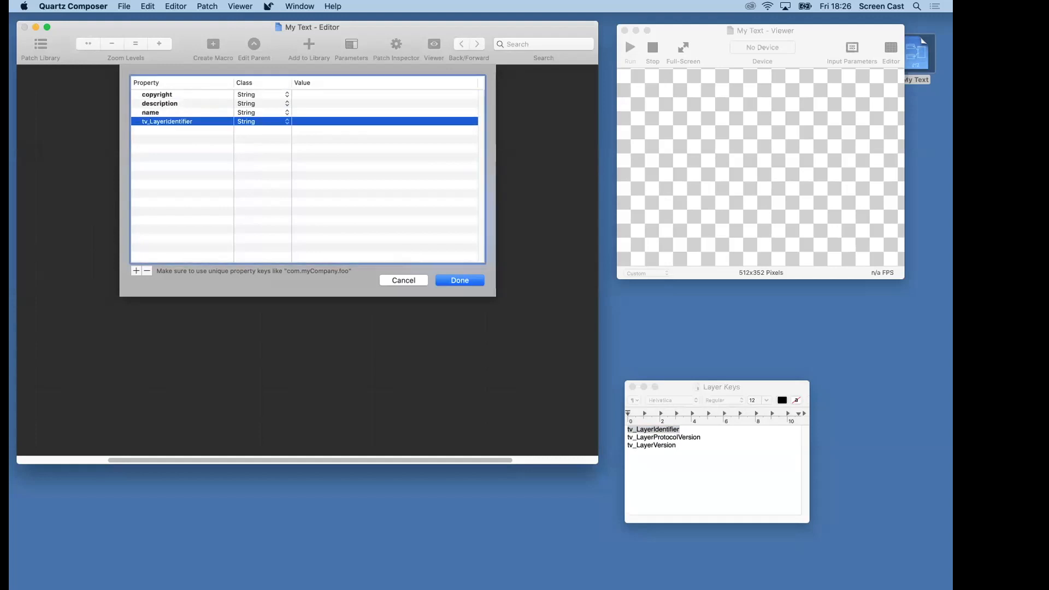
Set the tv_LayerIdentifier property's value to com.boinx.mimolive.layer.mytext.
double_click(314, 121)
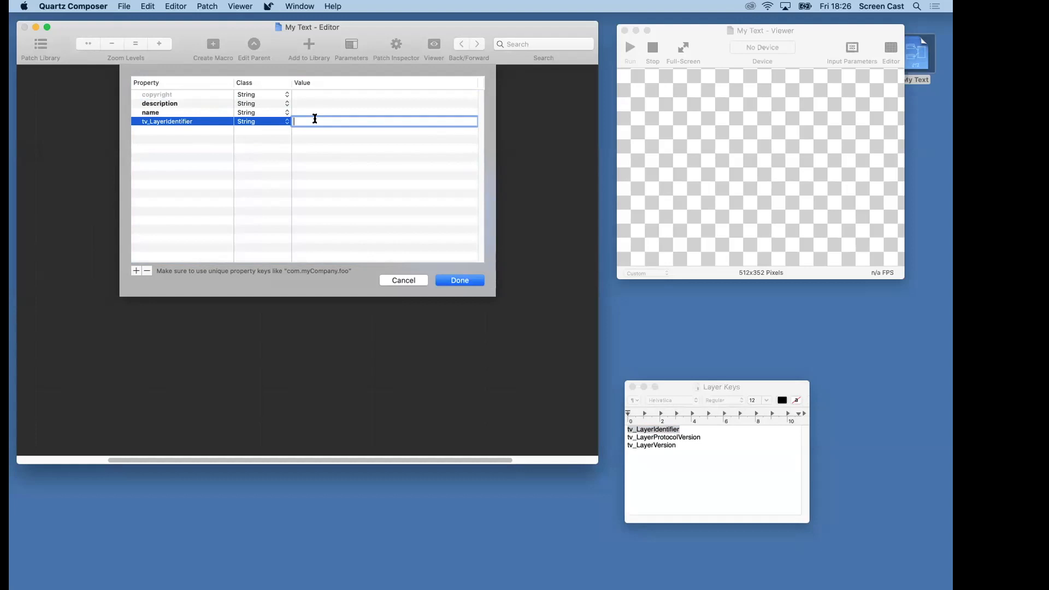
text(com.boinx.mimolive.layer.mytext)
key(Return)
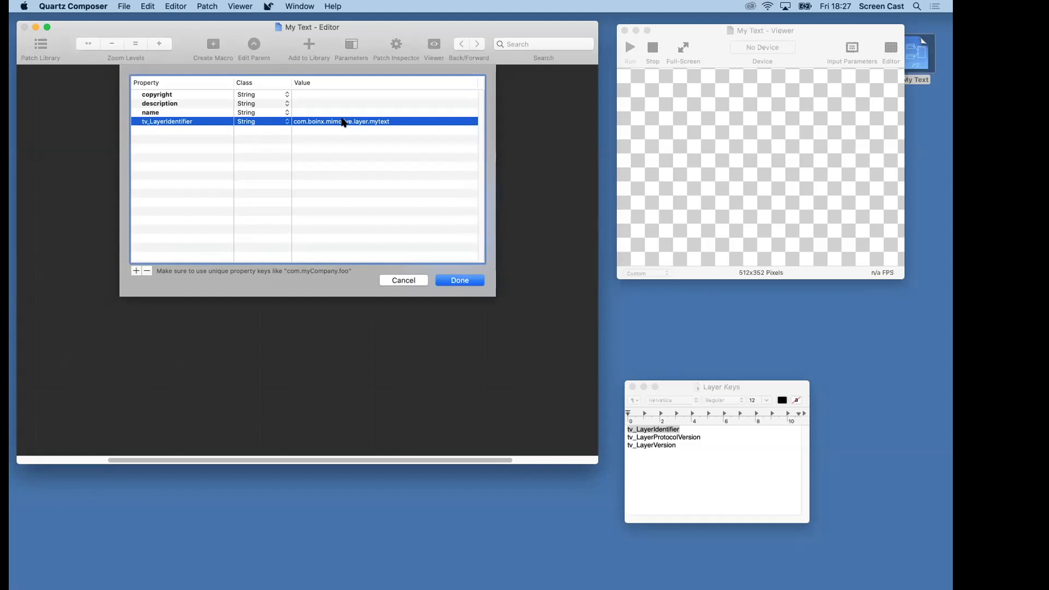
Add a second custom property named tv_LayerProtocolVersion, copying the key name from the Layer Keys document.
double_click(664, 437)
key(super+c)
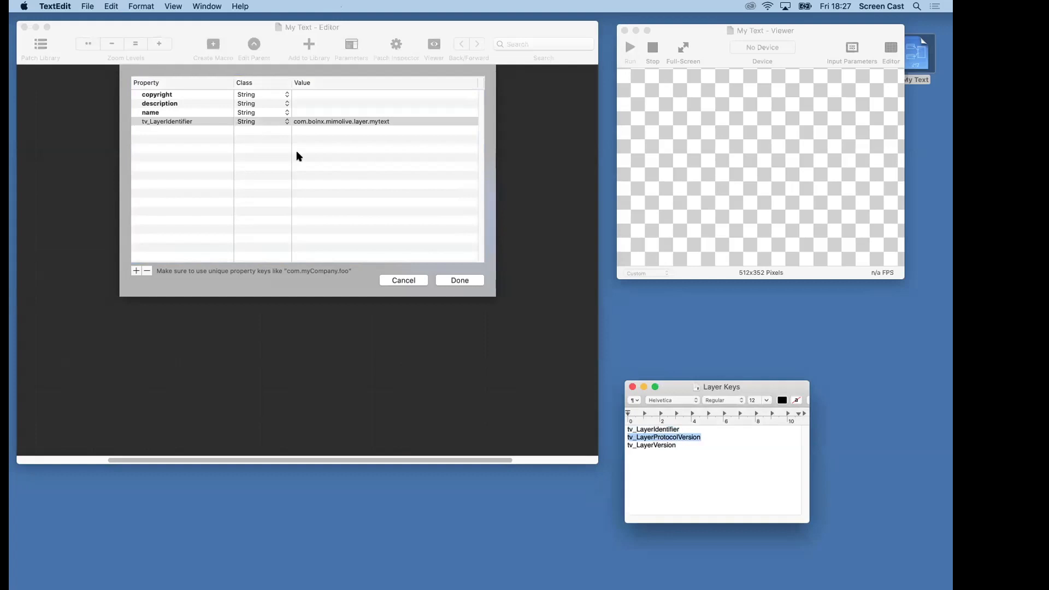
click(153, 250)
click(136, 271)
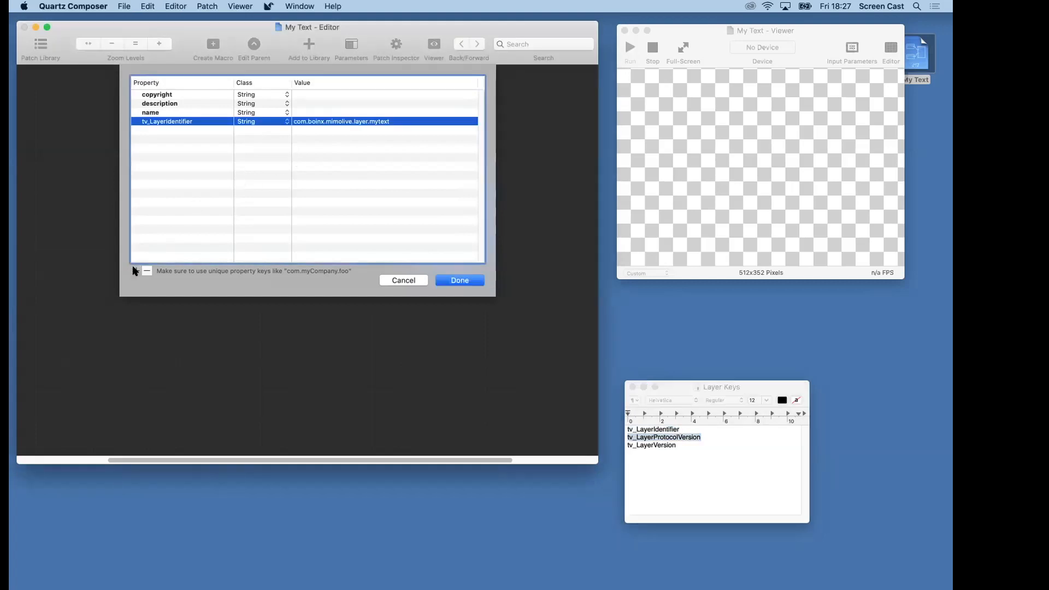
double_click(202, 95)
key(super+a)
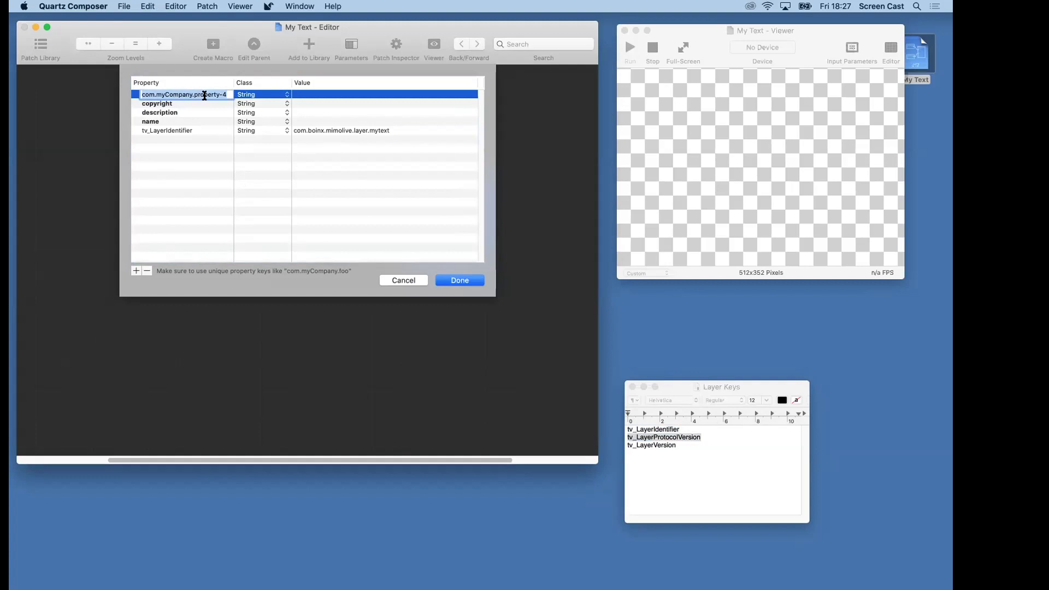
click(759, 481)
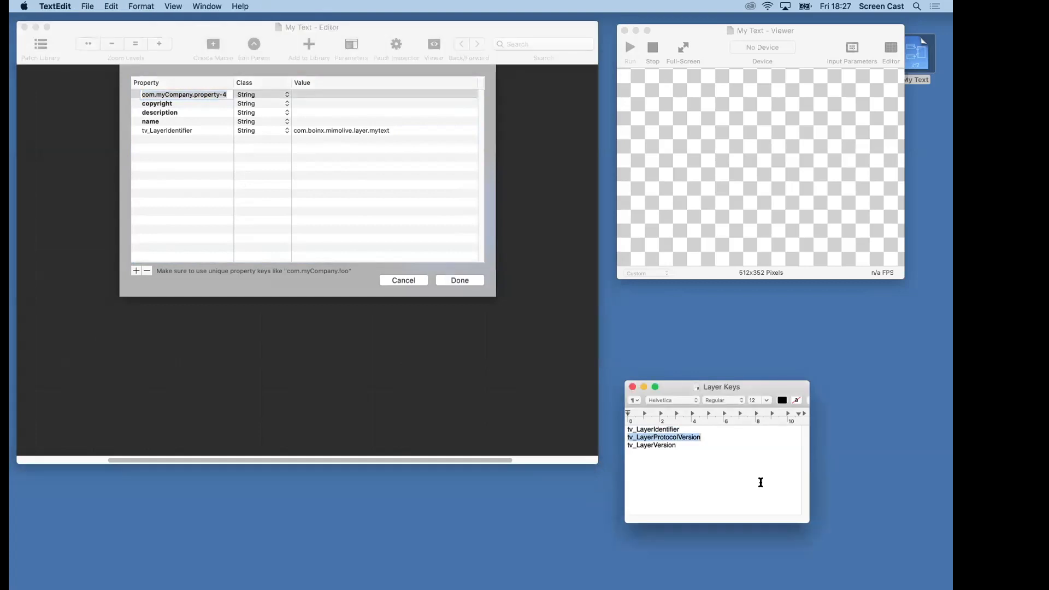
click(210, 92)
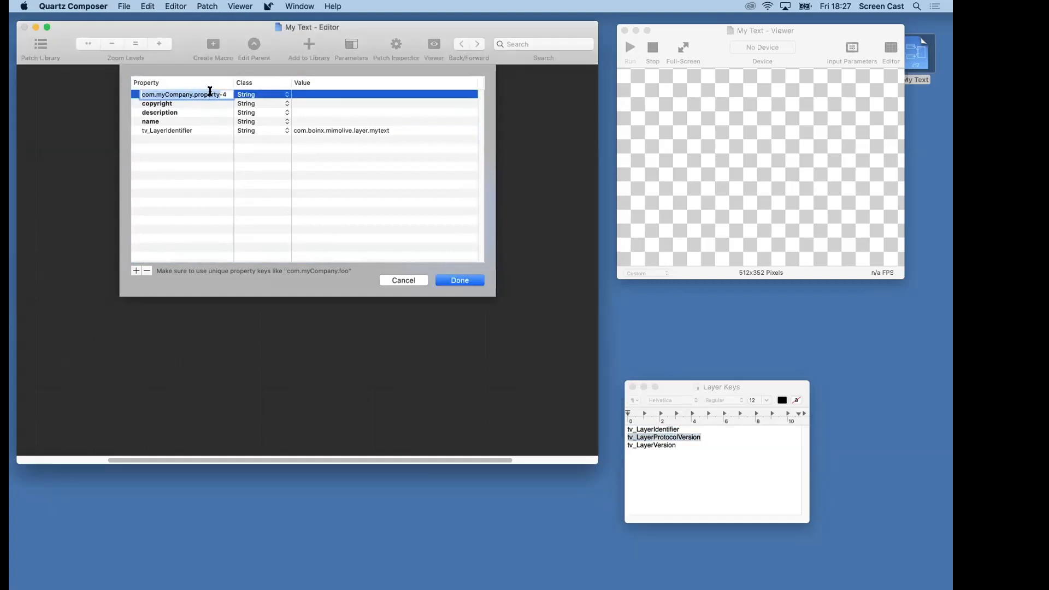
key(super+v)
key(Return)
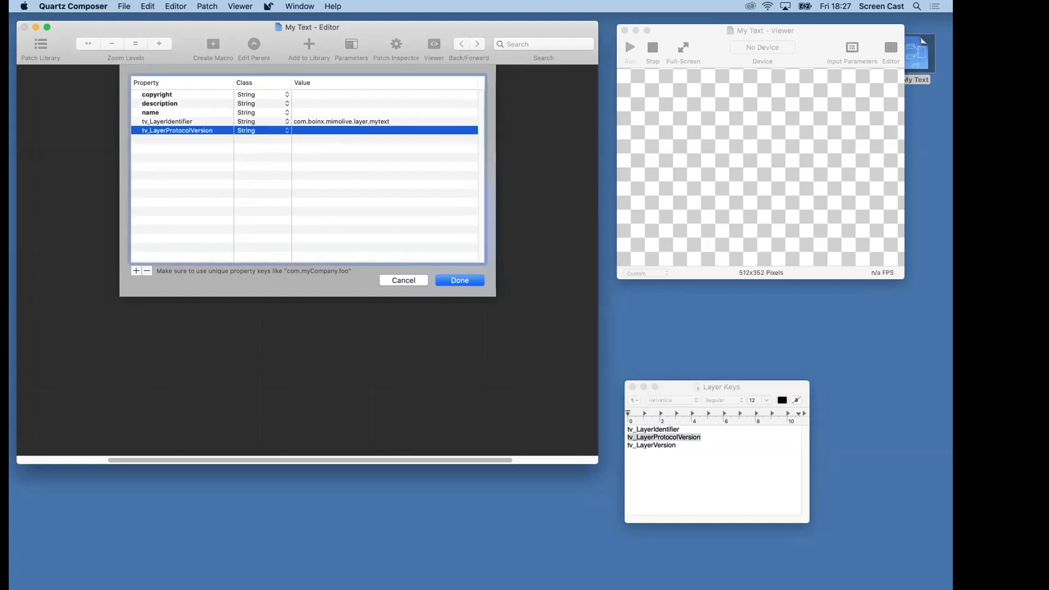
Change the tv_LayerProtocolVersion property's class to Number and set its value to 1.
click(279, 131)
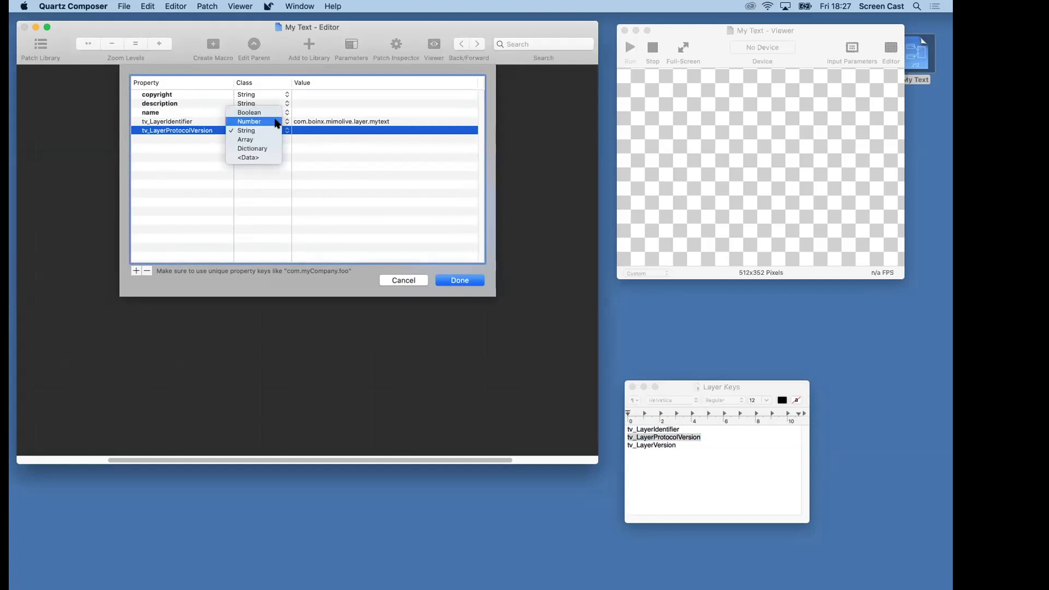
click(276, 123)
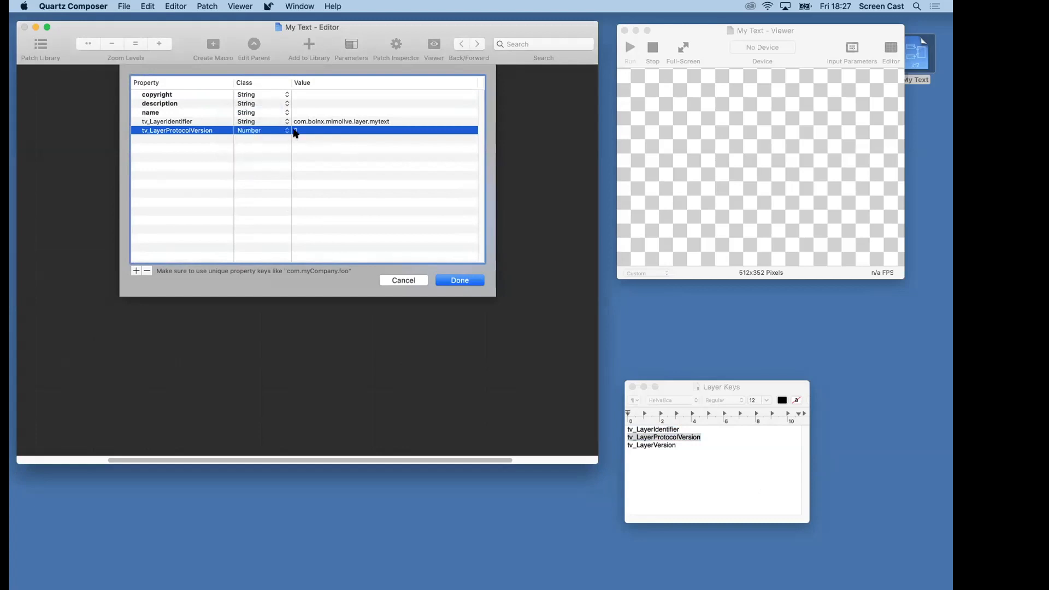
double_click(295, 132)
text(1)
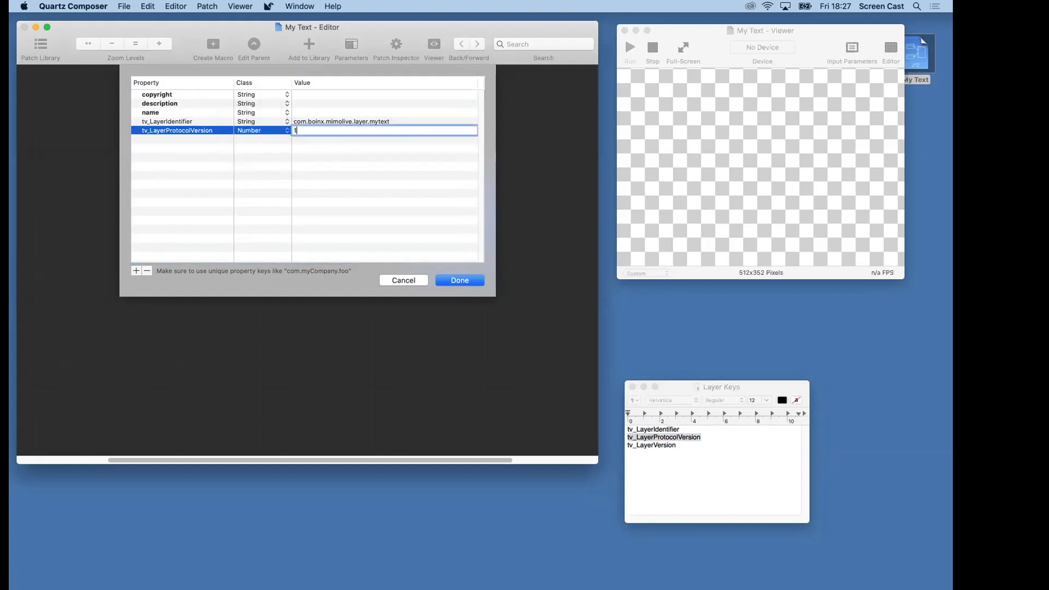
key(Return)
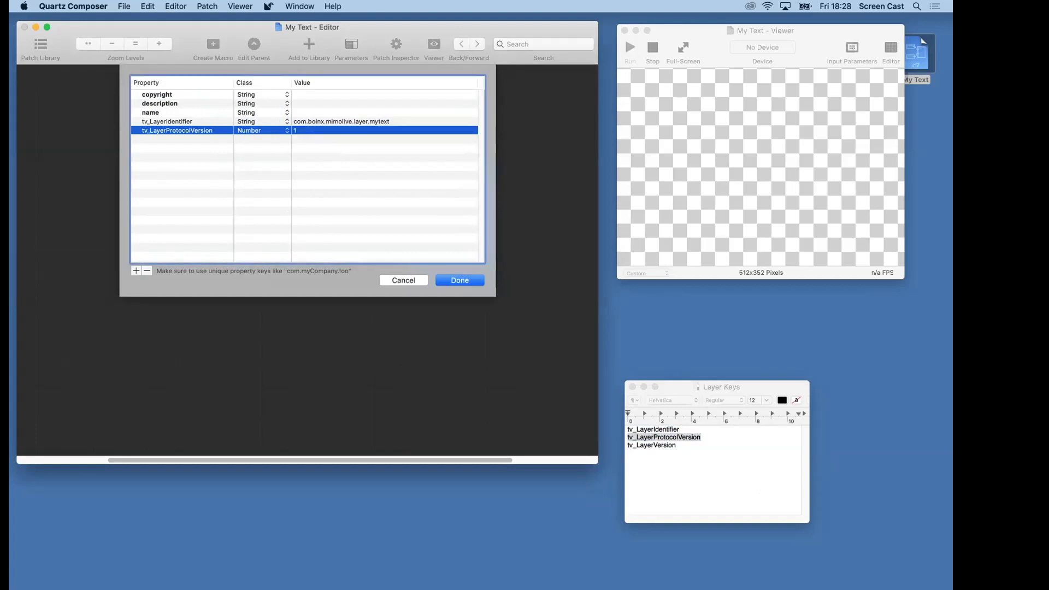
Add a third custom property named tv_LayerVersion, copying the key name from the Layer Keys document.
click(134, 271)
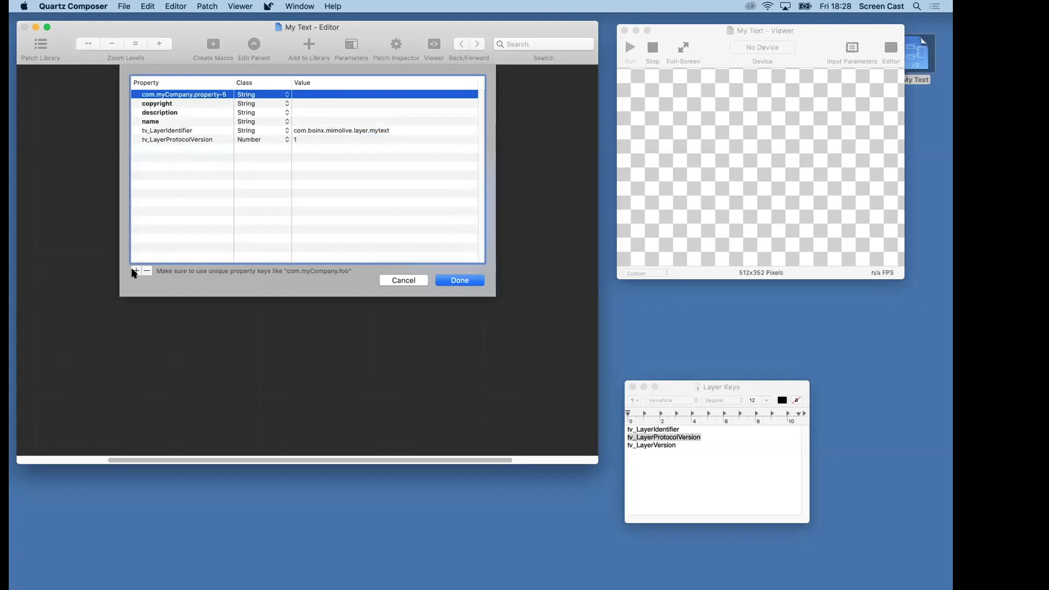
double_click(651, 445)
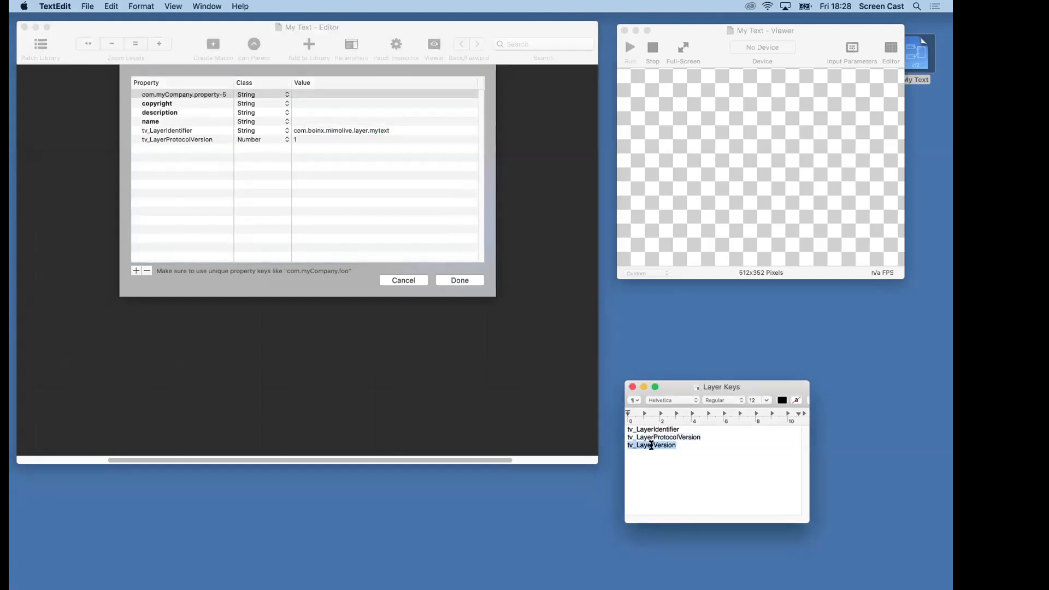
key(super+c)
click(199, 97)
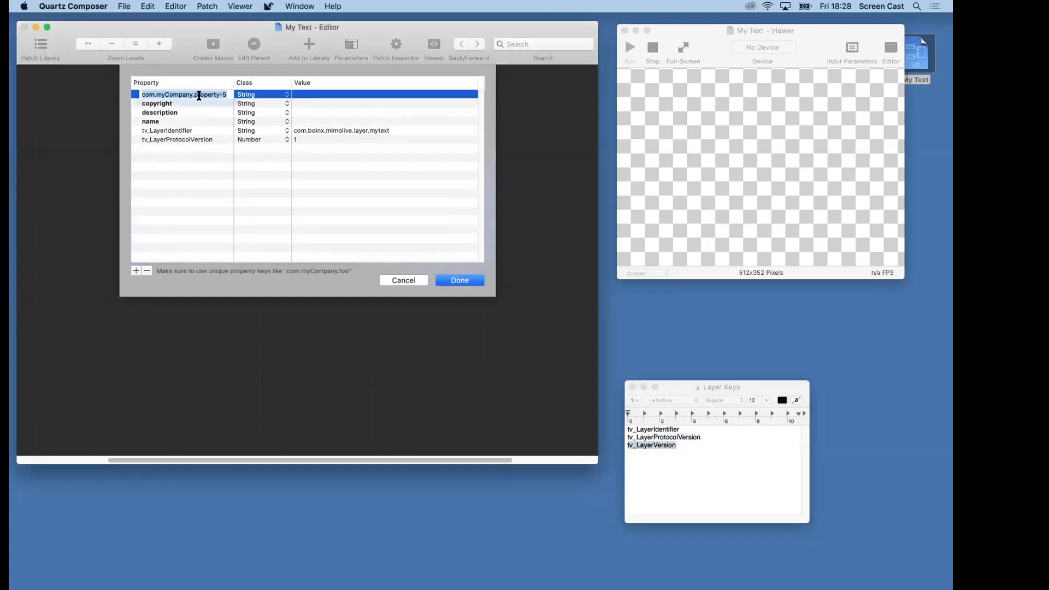
click(199, 96)
key(super+v)
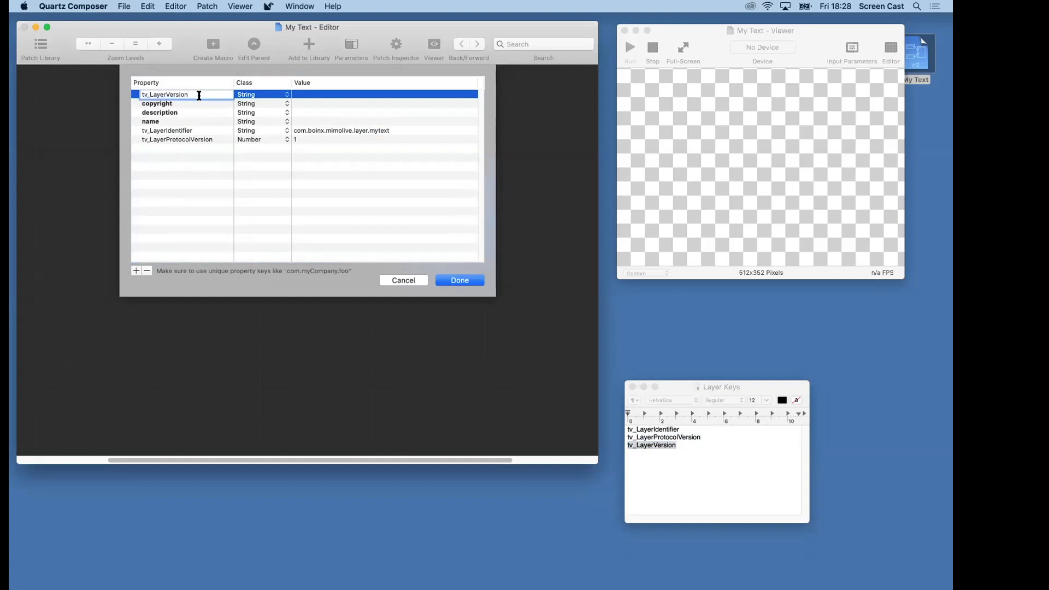
key(Return)
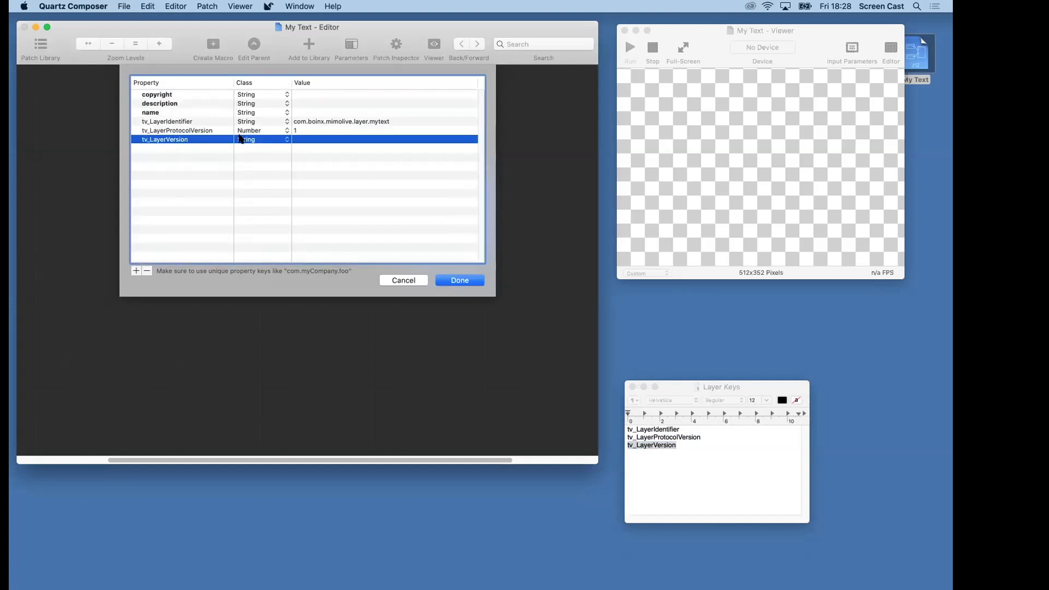
Change the tv_LayerVersion property's class to Number and set its value to 1.
click(245, 140)
click(246, 130)
click(295, 140)
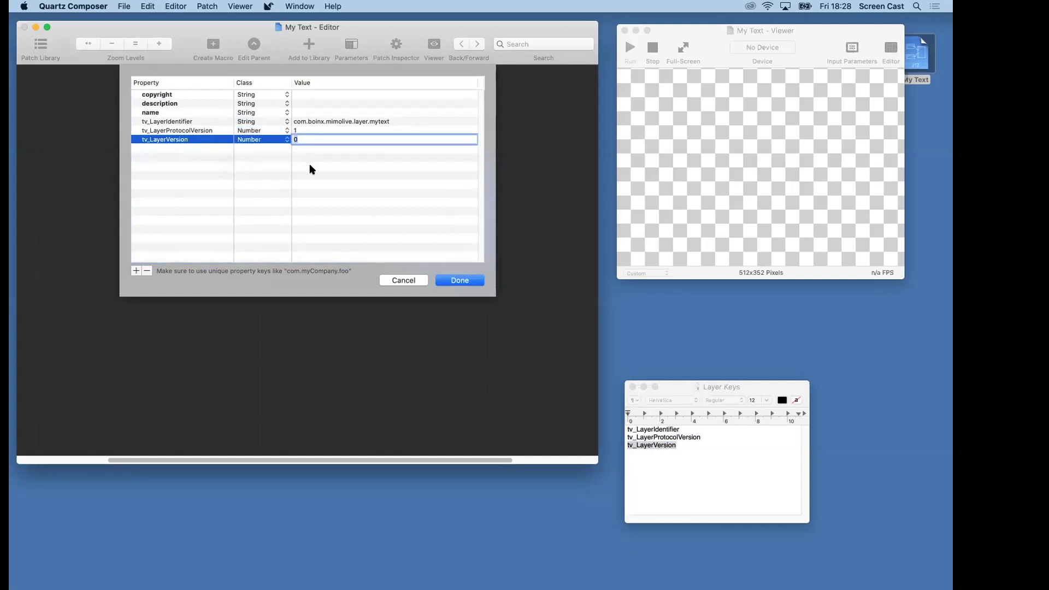
text(1)
key(Return)
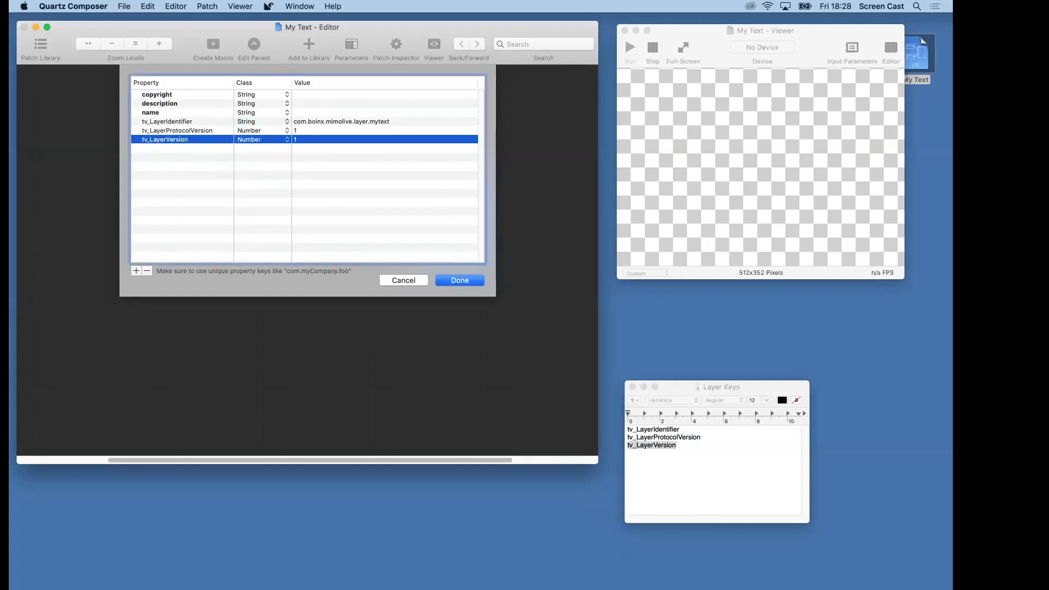
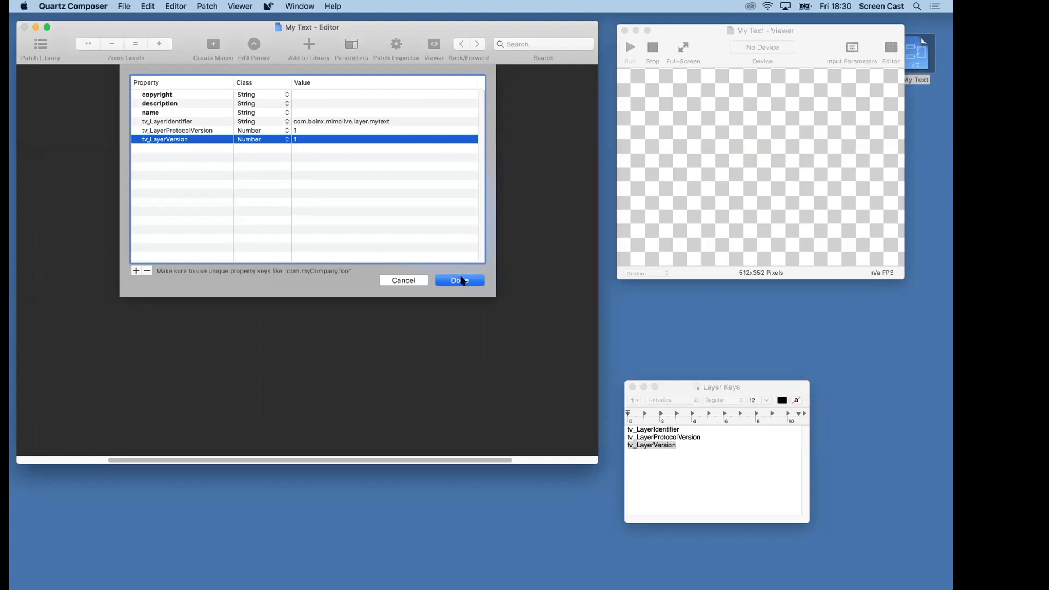
Accept the composition information properties and save the My Text composition.
click(461, 280)
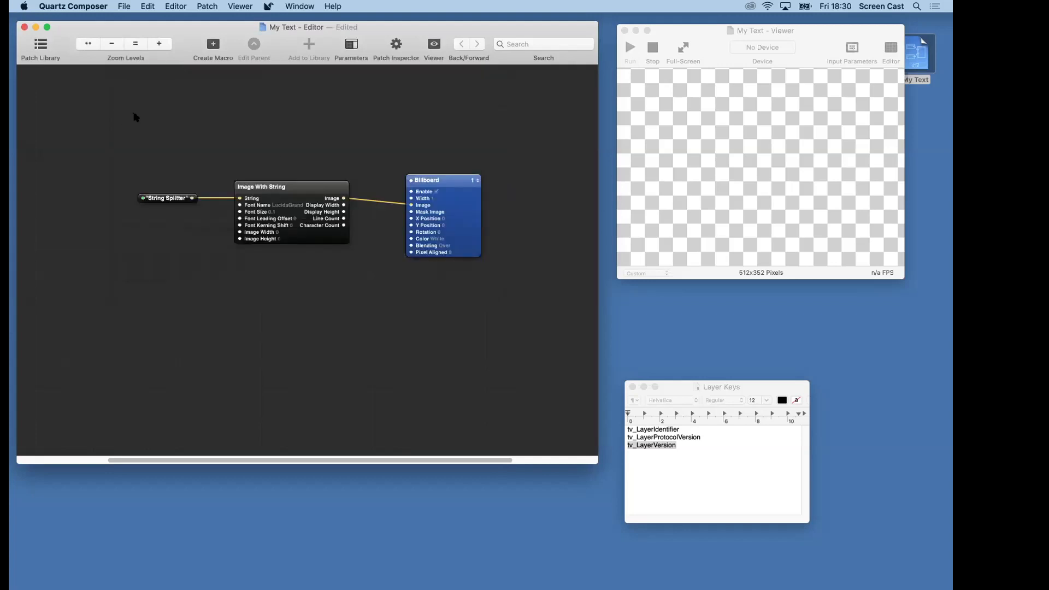
click(122, 6)
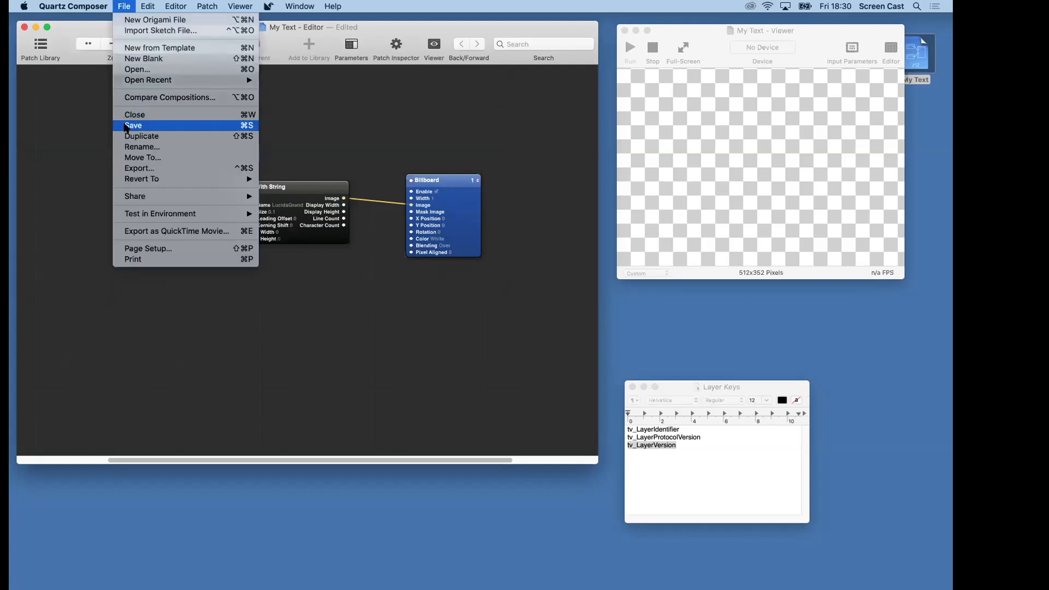
click(126, 127)
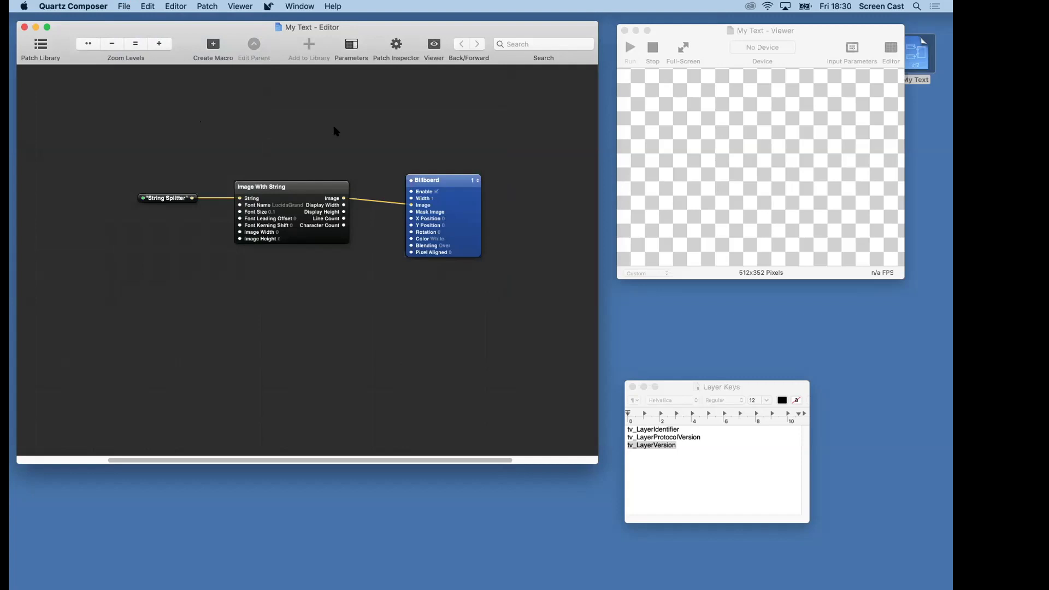
Narrow the My Text viewer window to uncover the desktop file, and select the My Text file.
click(834, 33)
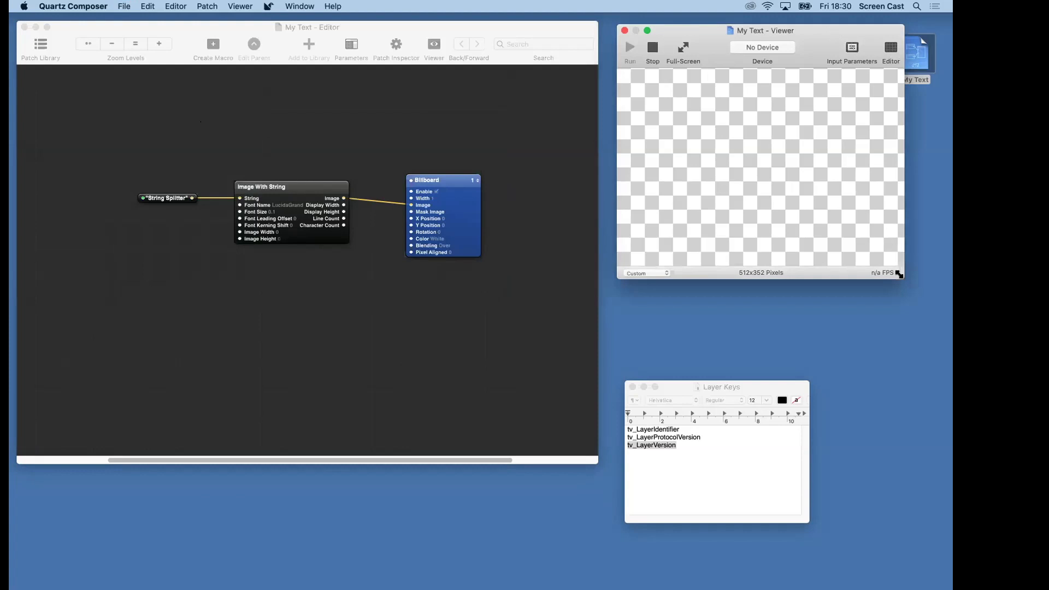
drag(897, 271, 867, 269)
click(924, 54)
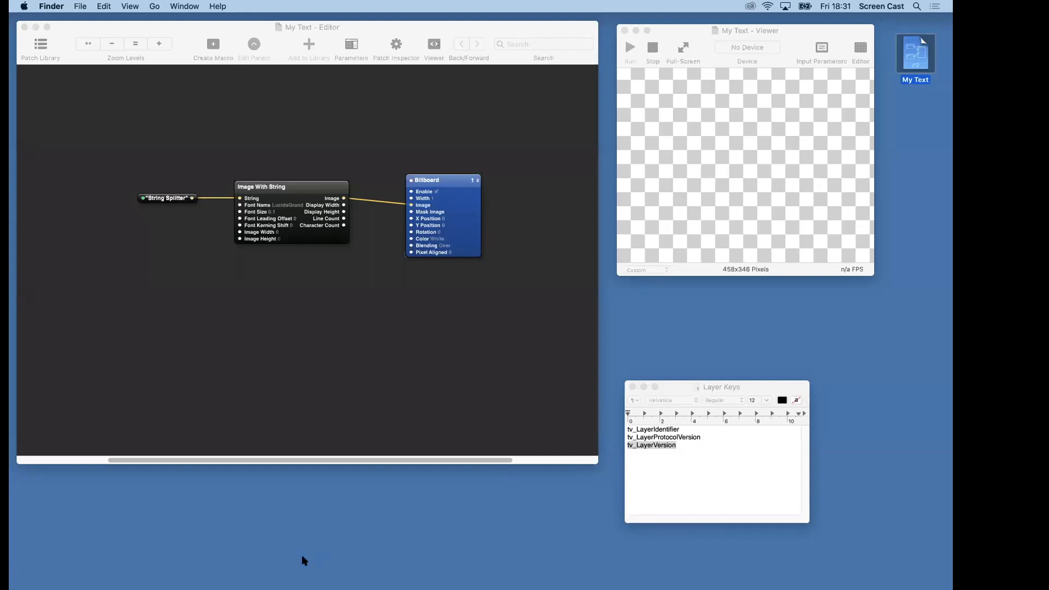
Open a Finder window and go to the ~/Library folder.
mouse_move(303, 588)
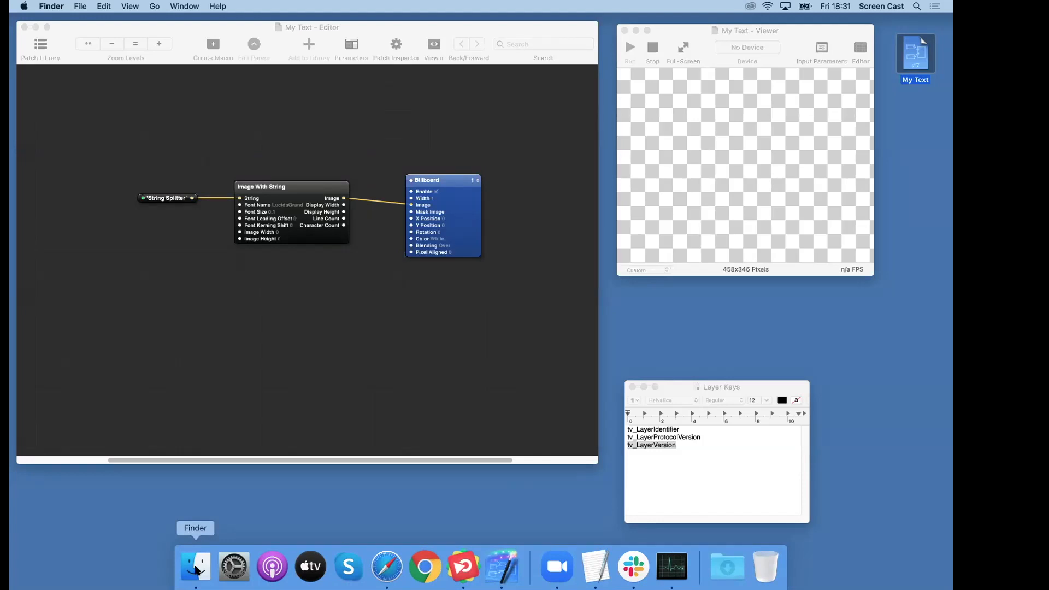
click(195, 568)
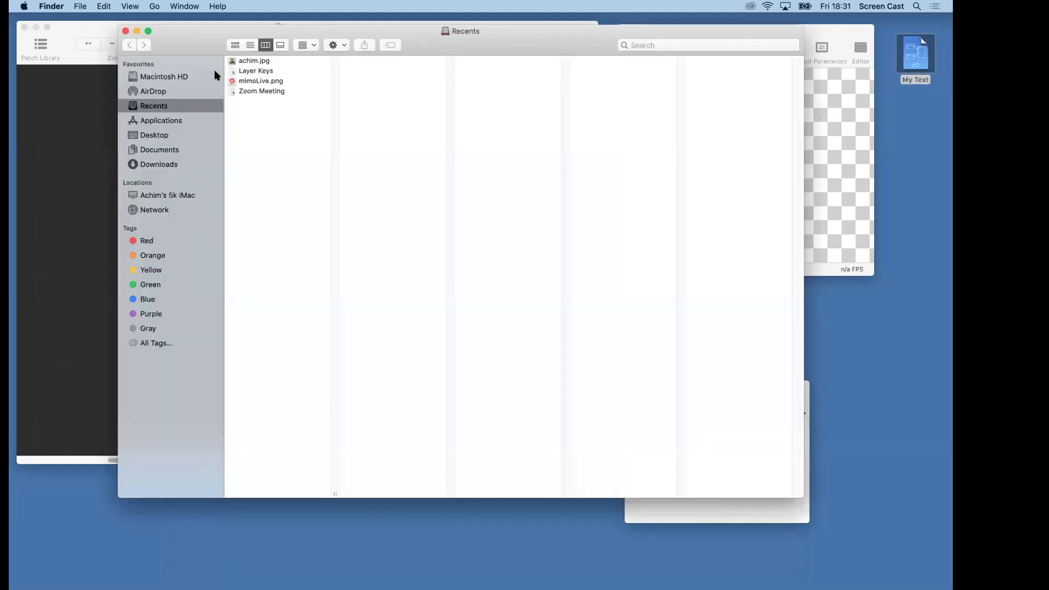
drag(206, 41, 159, 52)
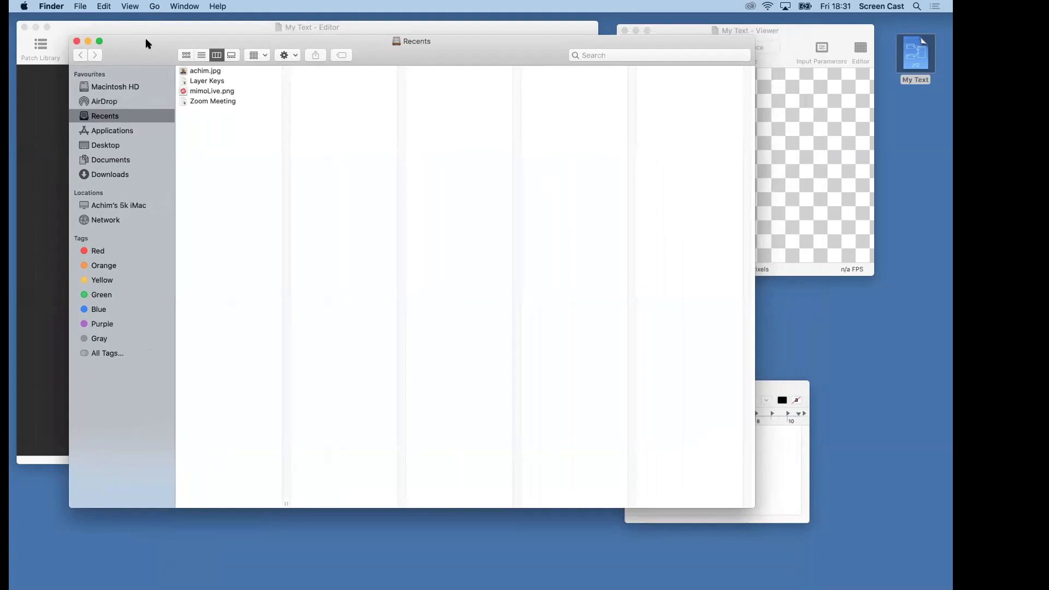
click(155, 7)
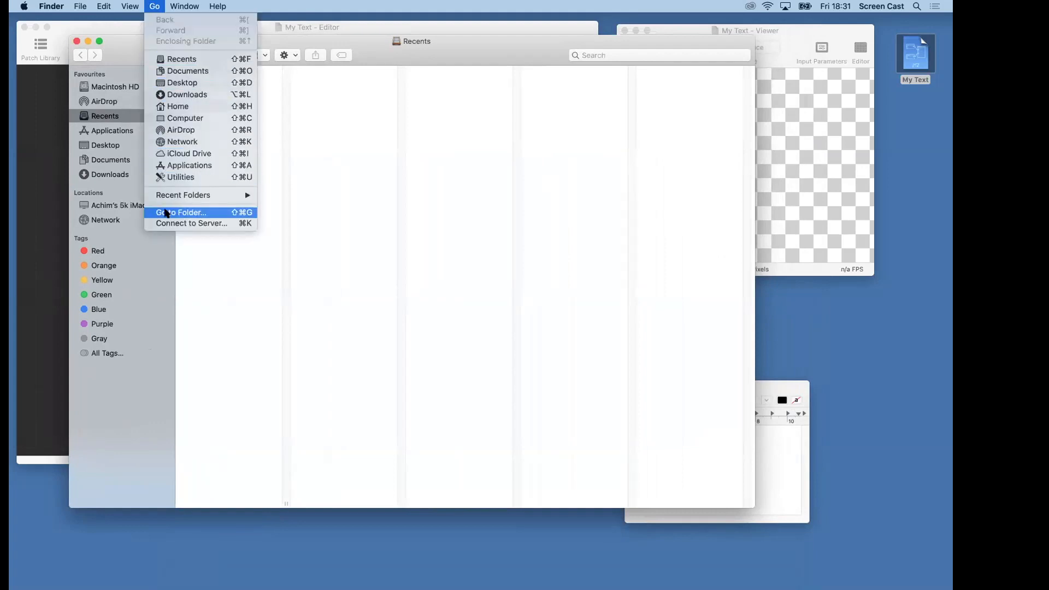
click(166, 213)
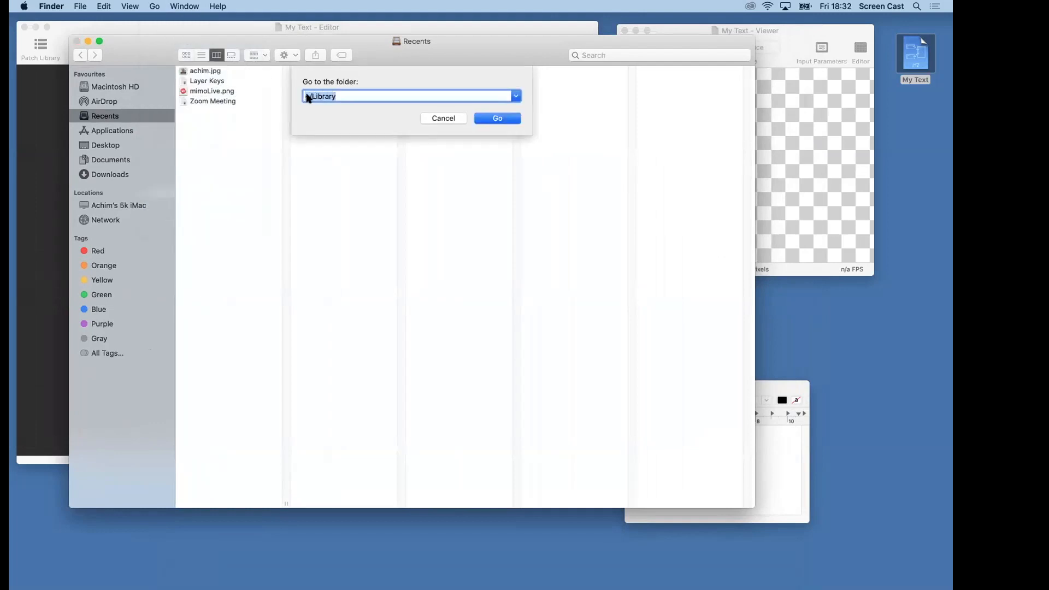
click(309, 97)
key(Return)
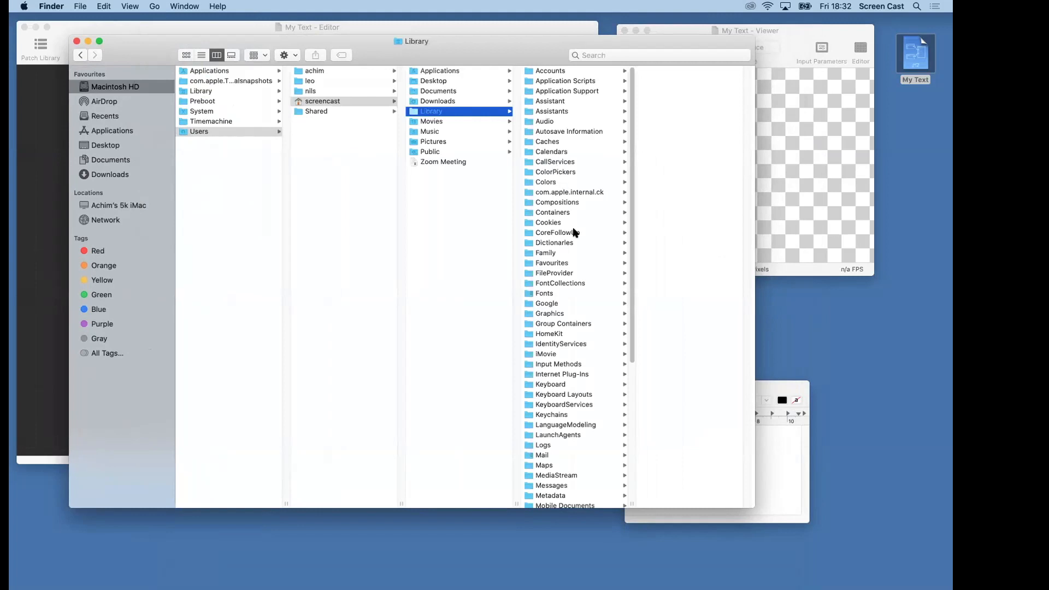
Open the 6372P8EH2J.com.boinx.TVLayers folder inside Group Containers and enlarge the Finder window to show the full folder names.
click(571, 327)
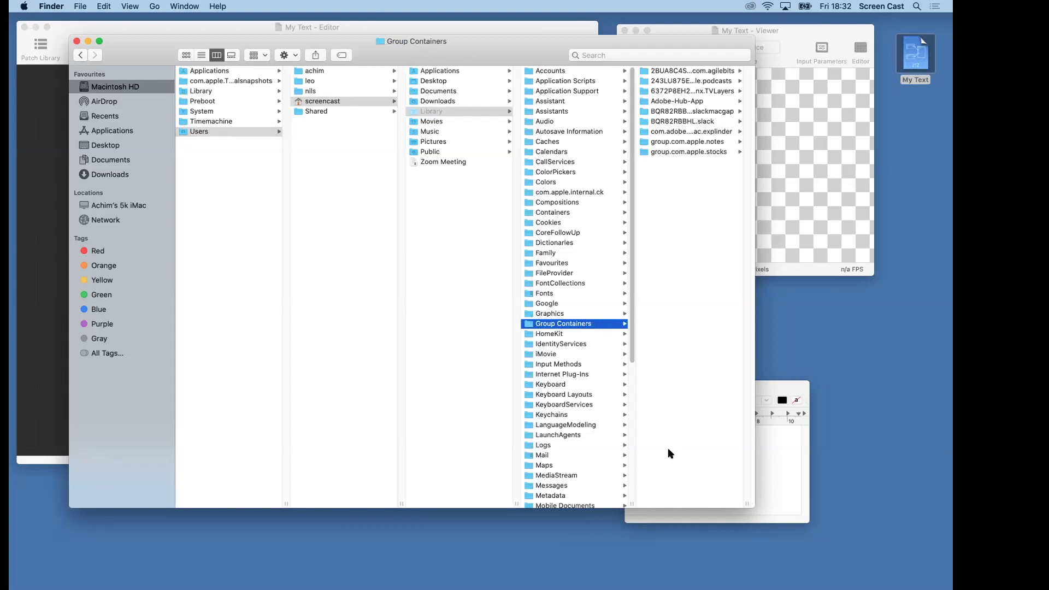
double_click(746, 502)
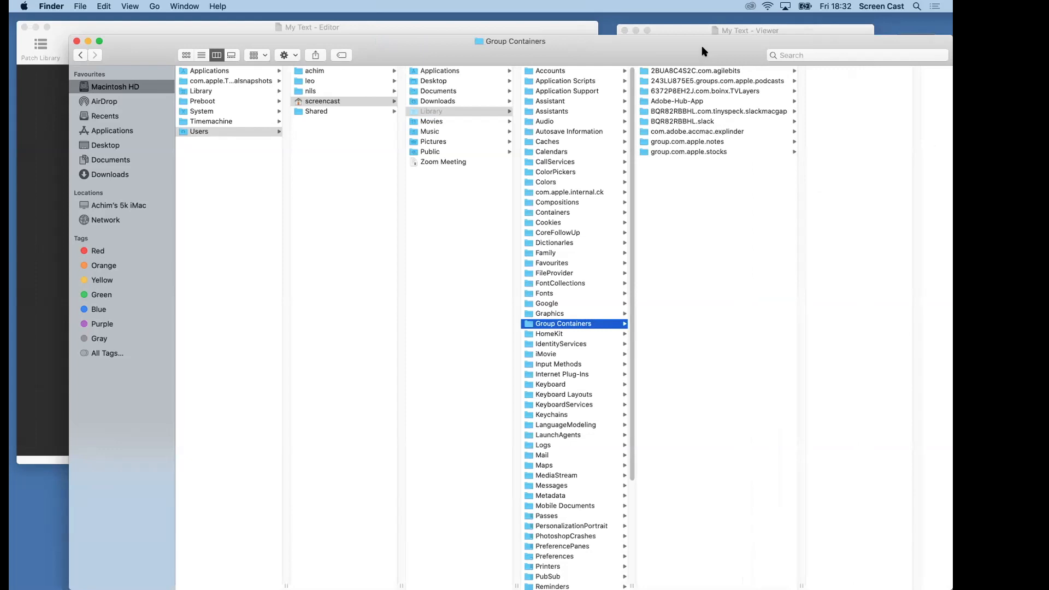
drag(701, 45, 670, 25)
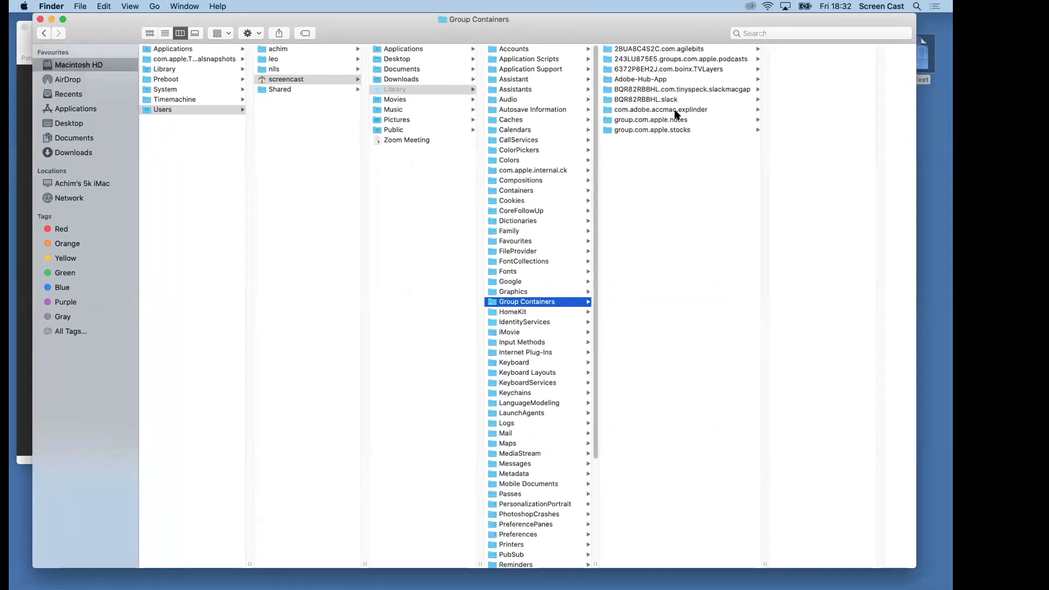
click(634, 69)
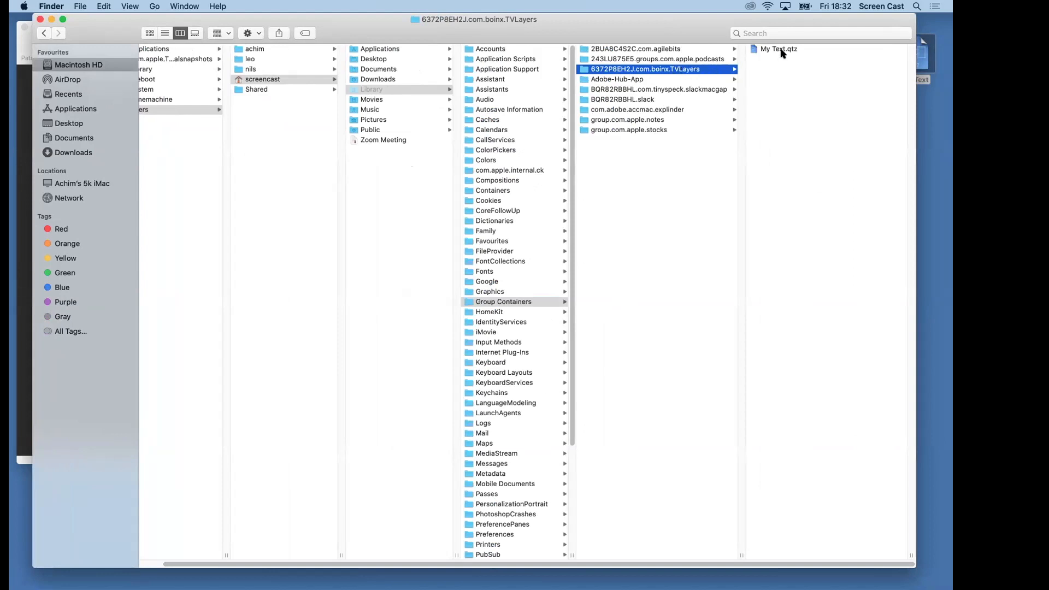
Uncover the desktop's My Text file and move the old My Text.qtz from the TVLayers folder to the Bin.
drag(668, 21, 637, 20)
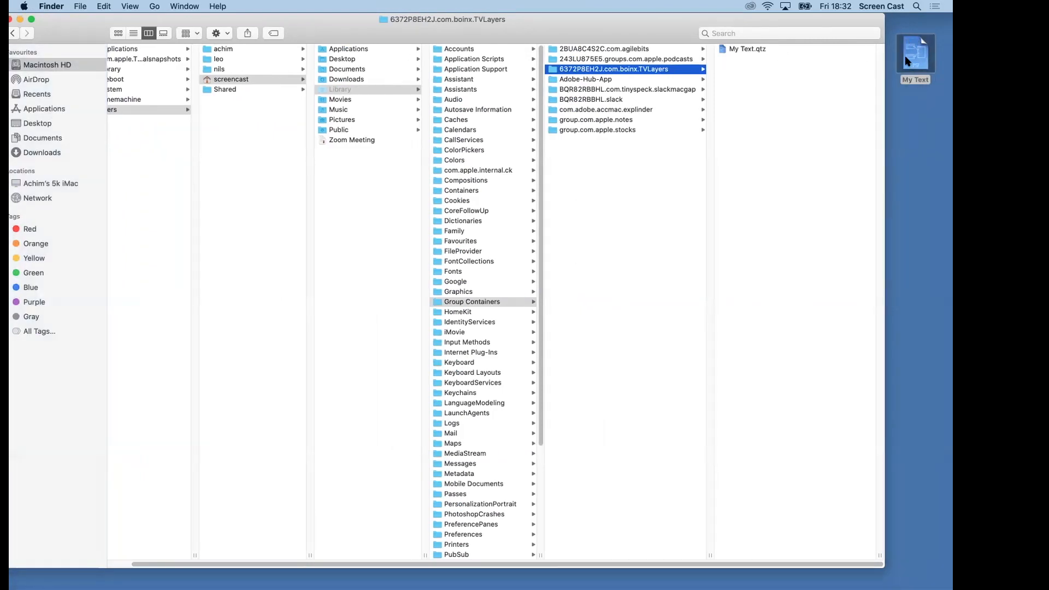
click(742, 50)
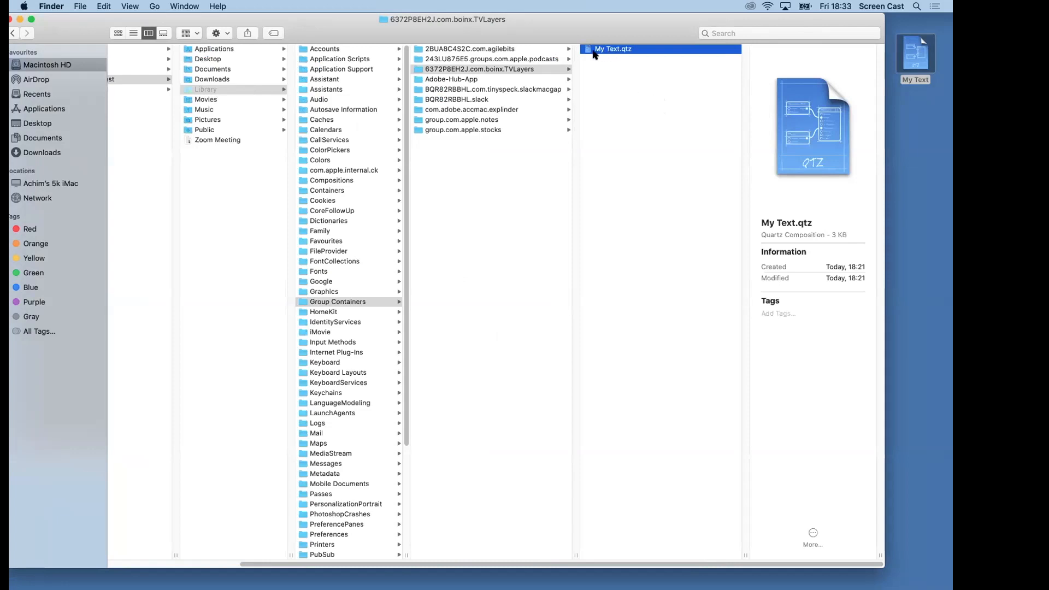
drag(589, 52, 777, 573)
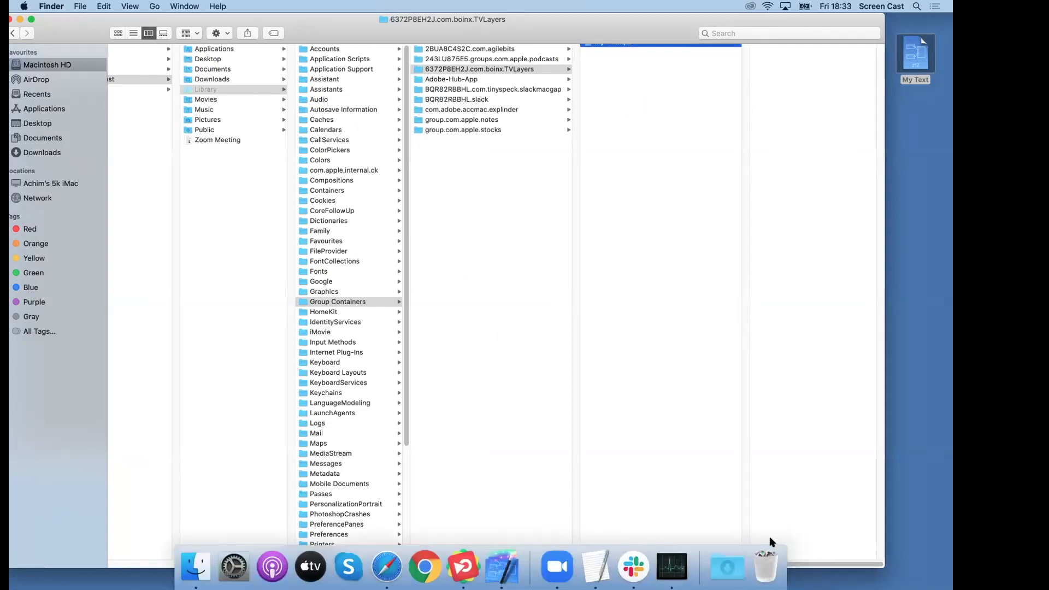
Make an alias of the desktop's My Text file and move it into the com.boinx.TVLayers folder.
right_click(913, 58)
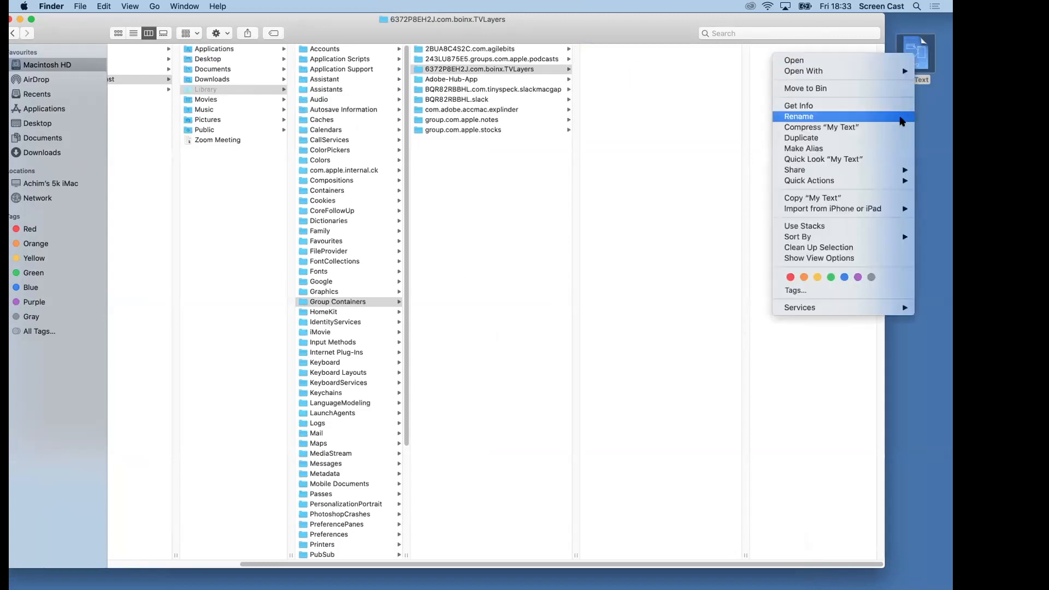
click(888, 149)
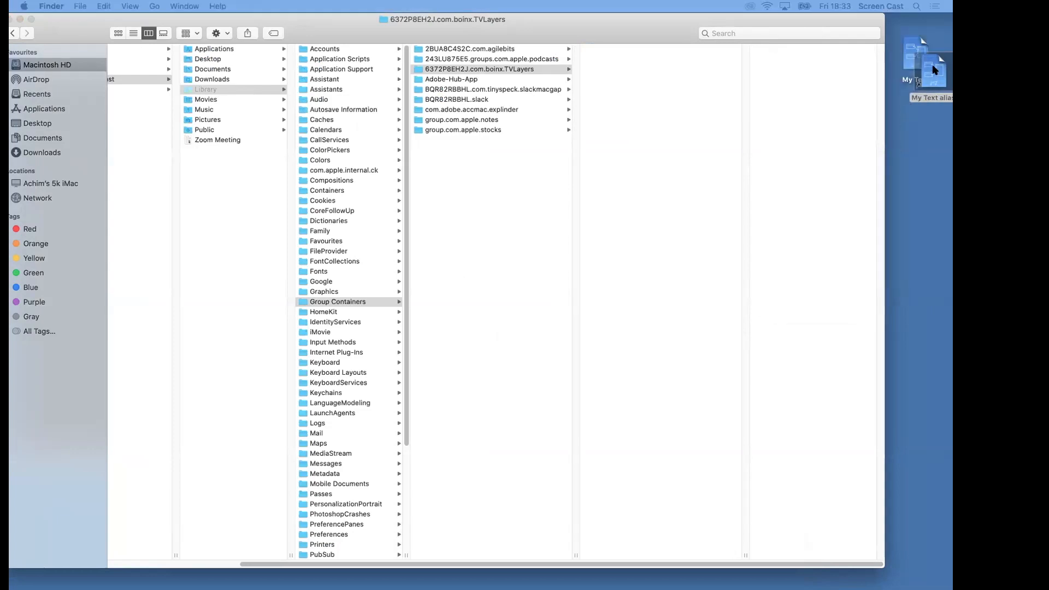
drag(933, 74, 920, 135)
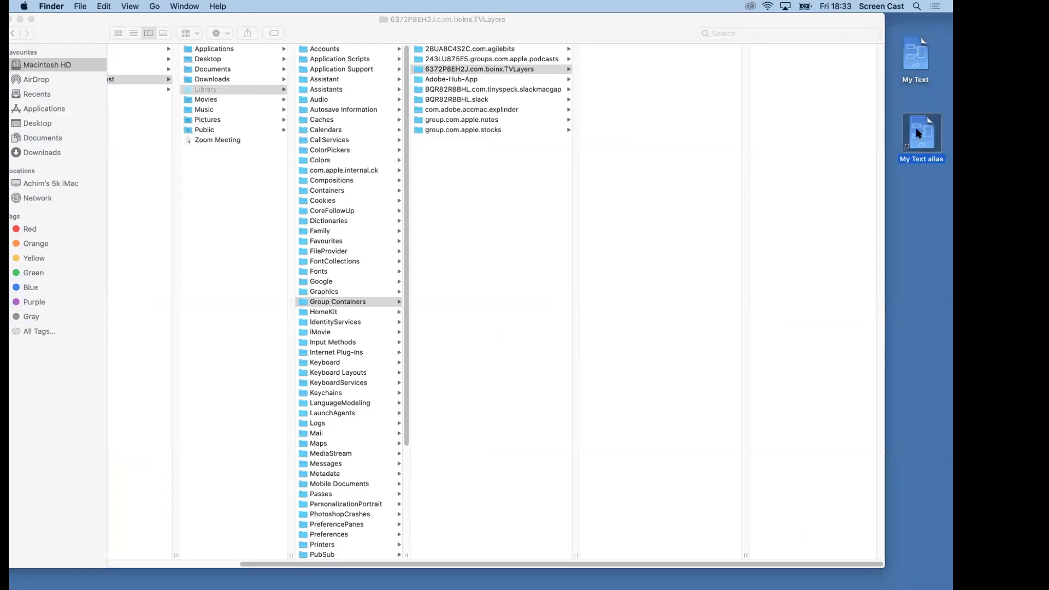
drag(918, 134, 649, 94)
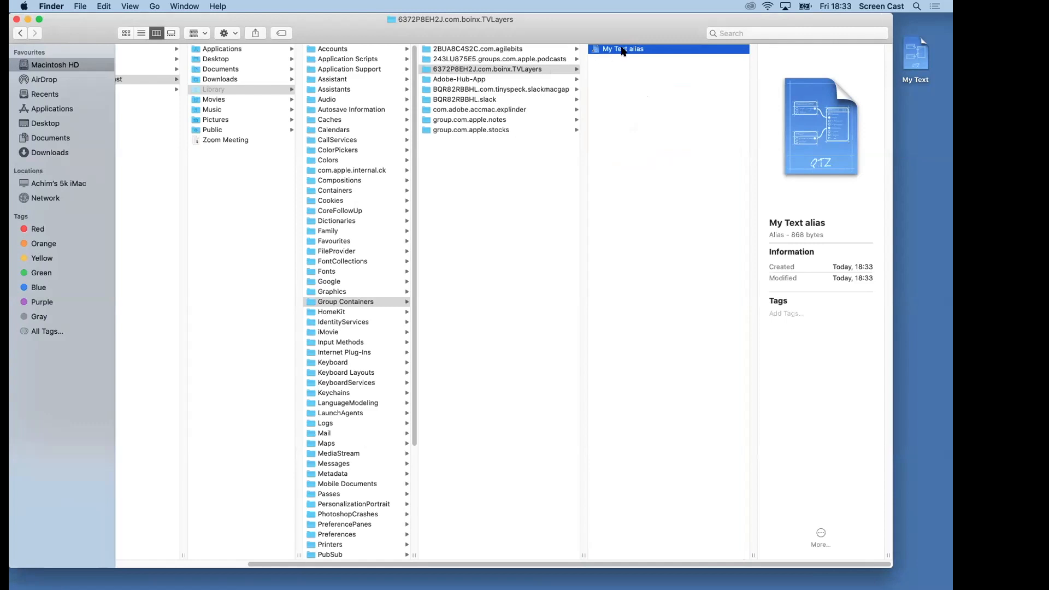
Rename the alias in the TVLayers folder to My Text.qtz.
key(Return)
key(BackSpace)
key(BackSpace)
key(BackSpace)
key(BackSpace)
key(BackSpace)
key(BackSpace)
text(.qtz)
key(Return)
Launch mimoLive and quit it again.
mouse_move(671, 589)
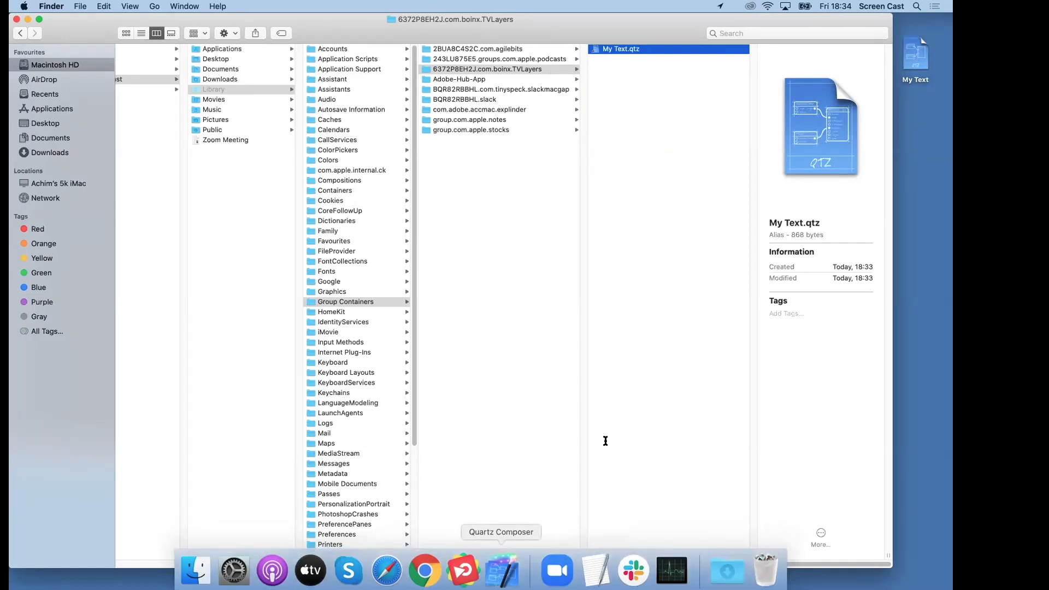
mouse_move(464, 587)
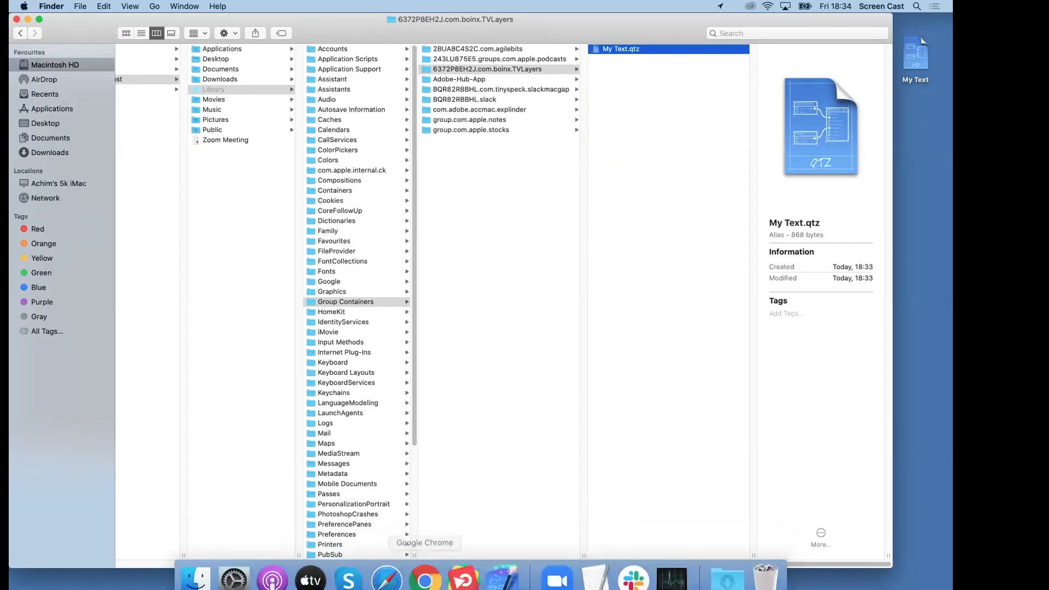
click(465, 568)
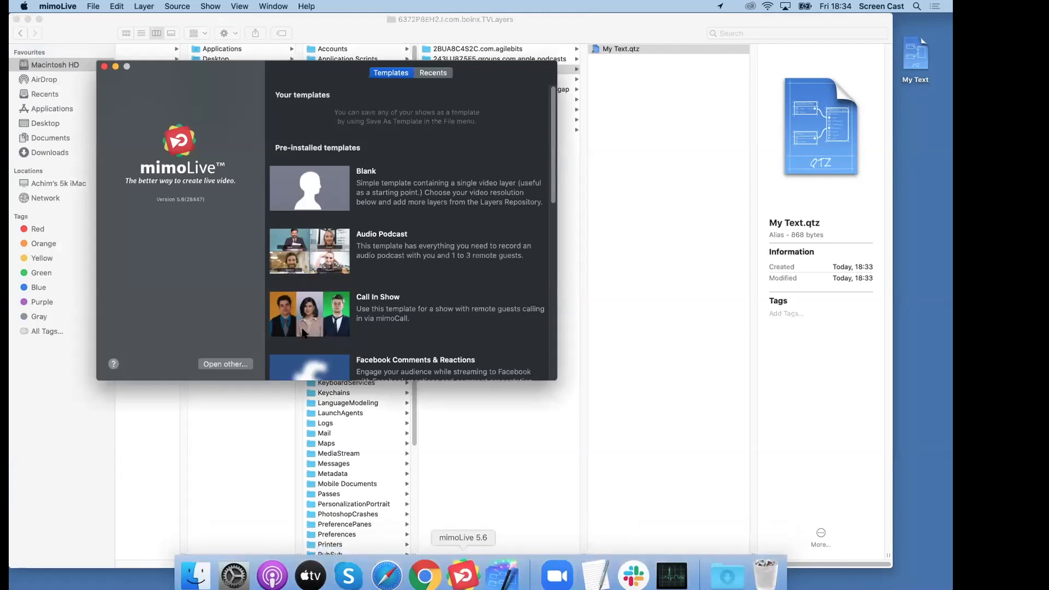
click(96, 4)
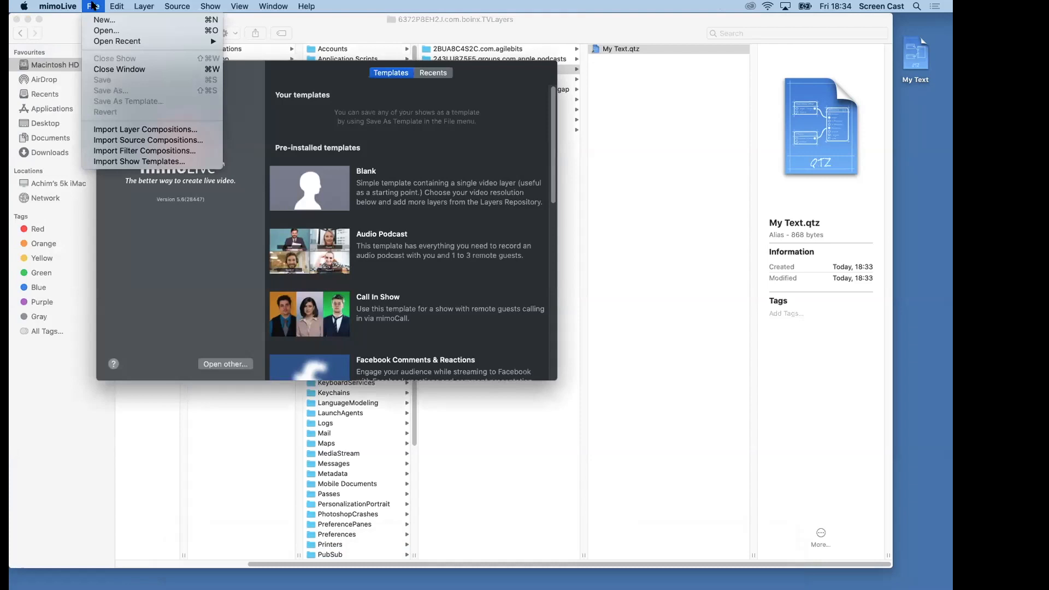
mouse_move(74, 5)
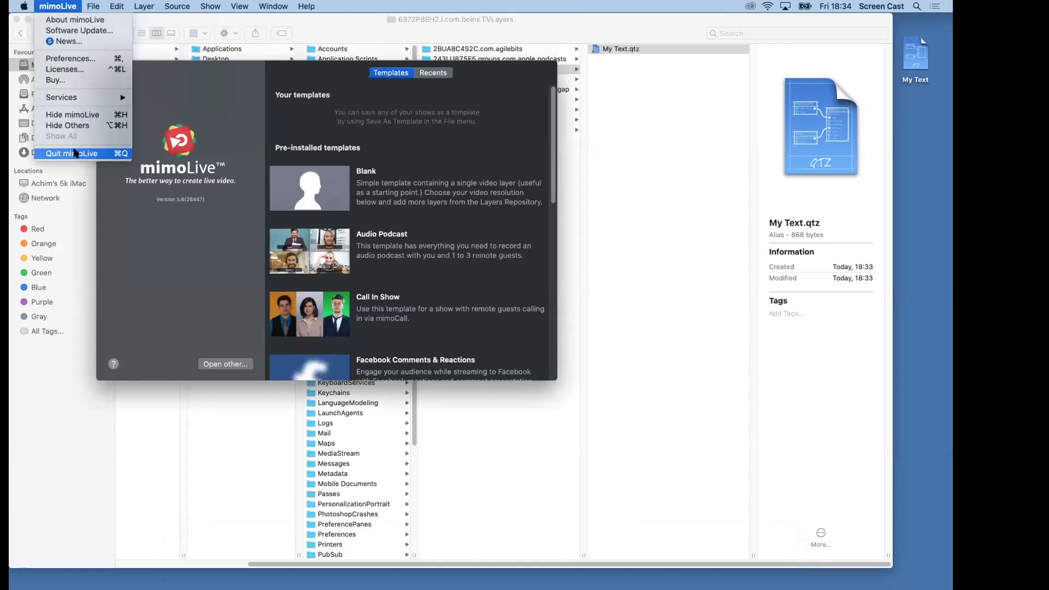
click(74, 153)
Relaunch mimoLive and create a new document from the Blank template with its preset frame rate and dimensions.
mouse_move(348, 568)
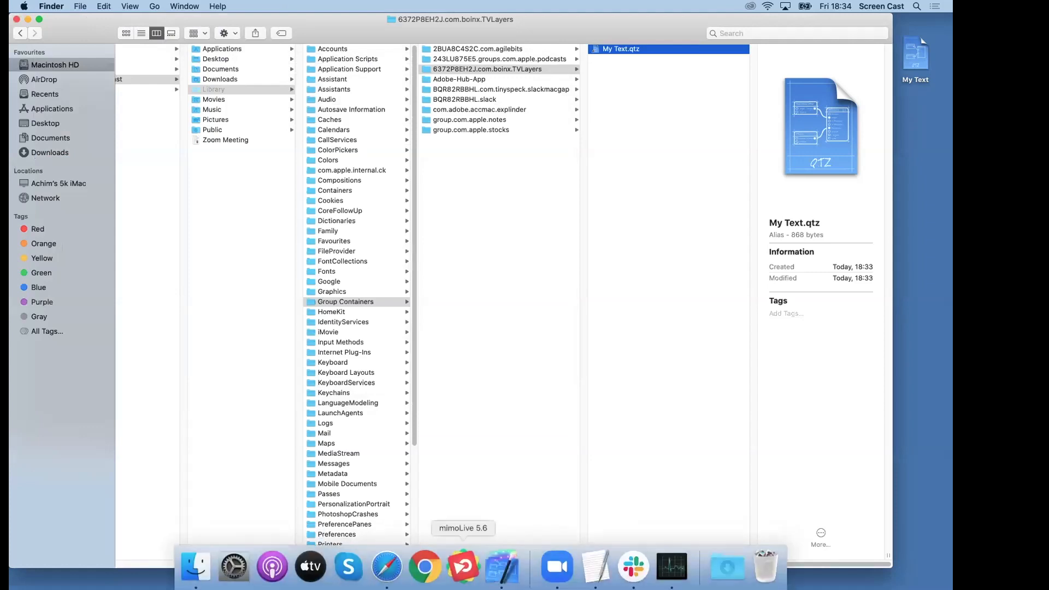
click(464, 568)
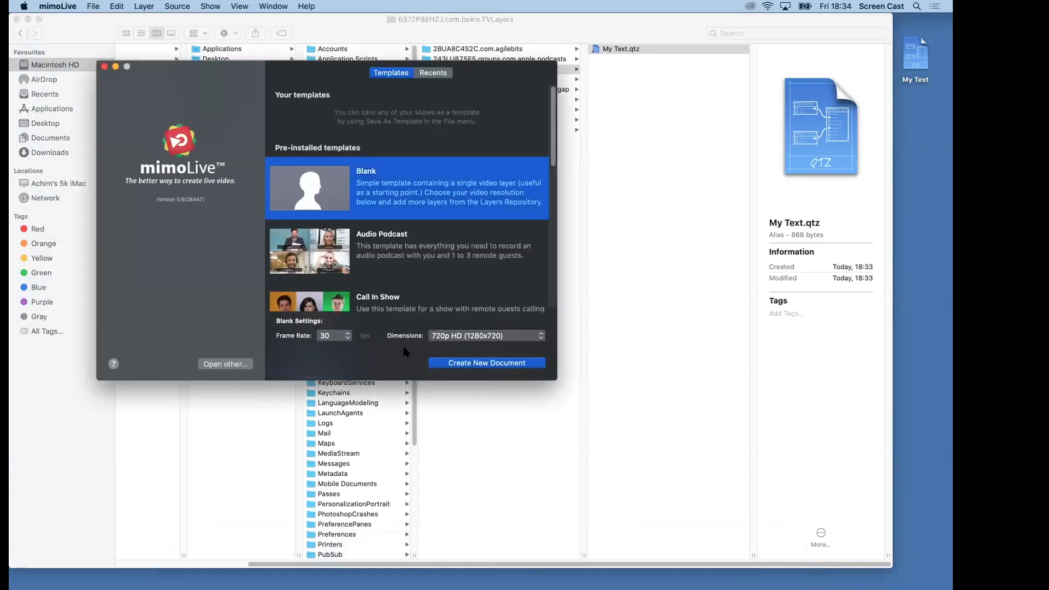
double_click(319, 194)
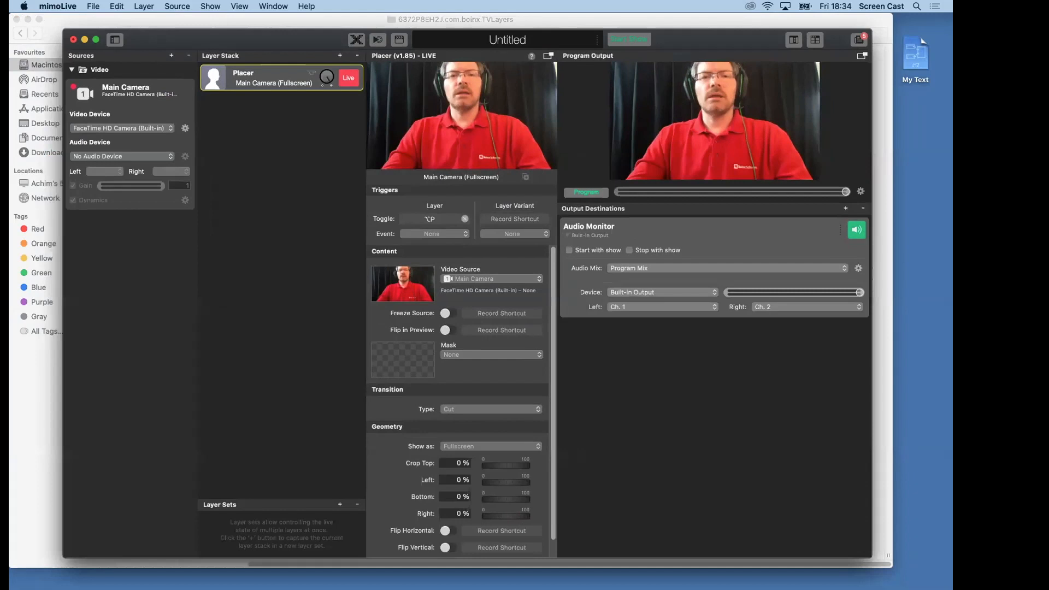
Find the My Text layer in the layer library and add it above the Placer layer in the layer stack.
click(340, 55)
text(my)
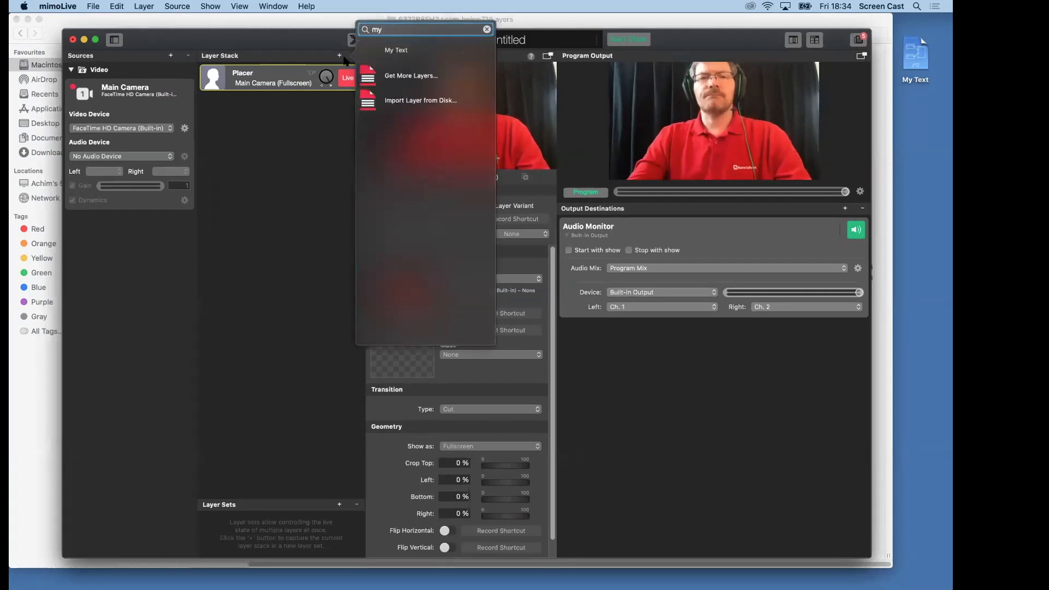
drag(396, 50, 279, 154)
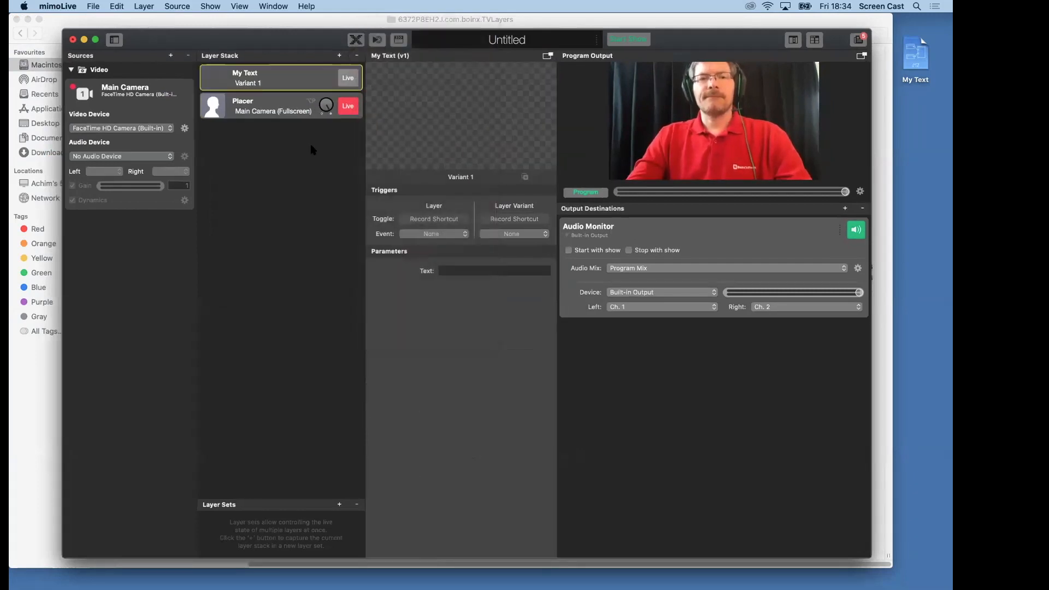
Set the My Text layer's text to "test 2" and switch the layer live and off again.
text(test 2)
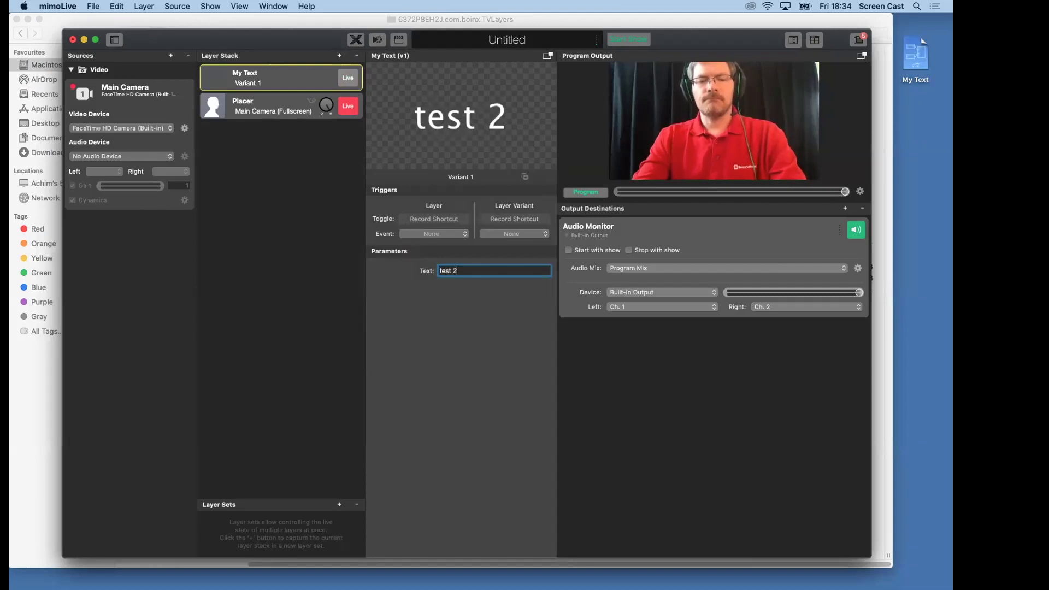
key(Return)
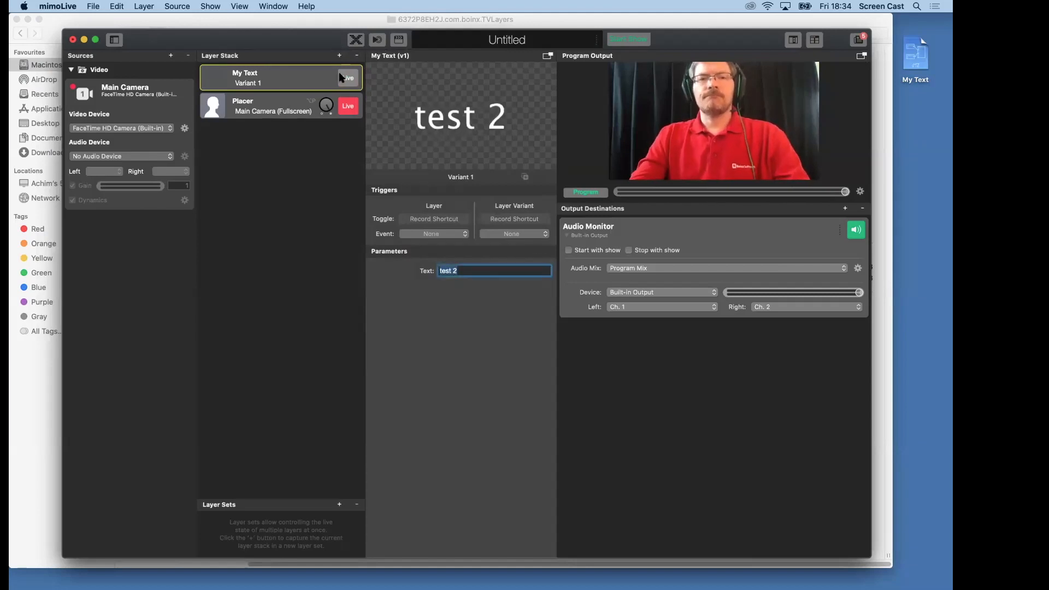
click(341, 78)
click(341, 79)
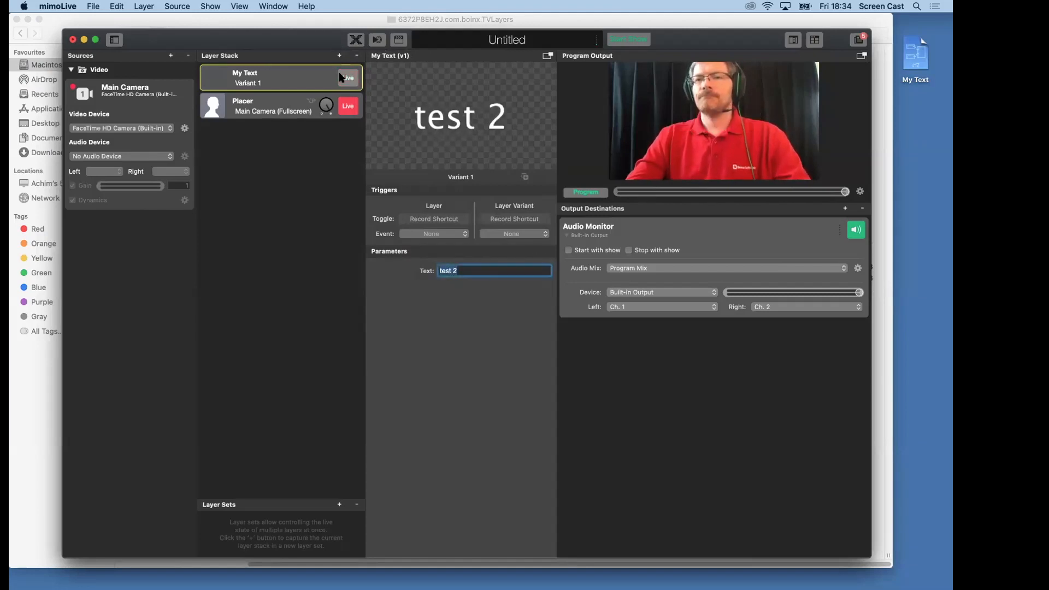
click(324, 143)
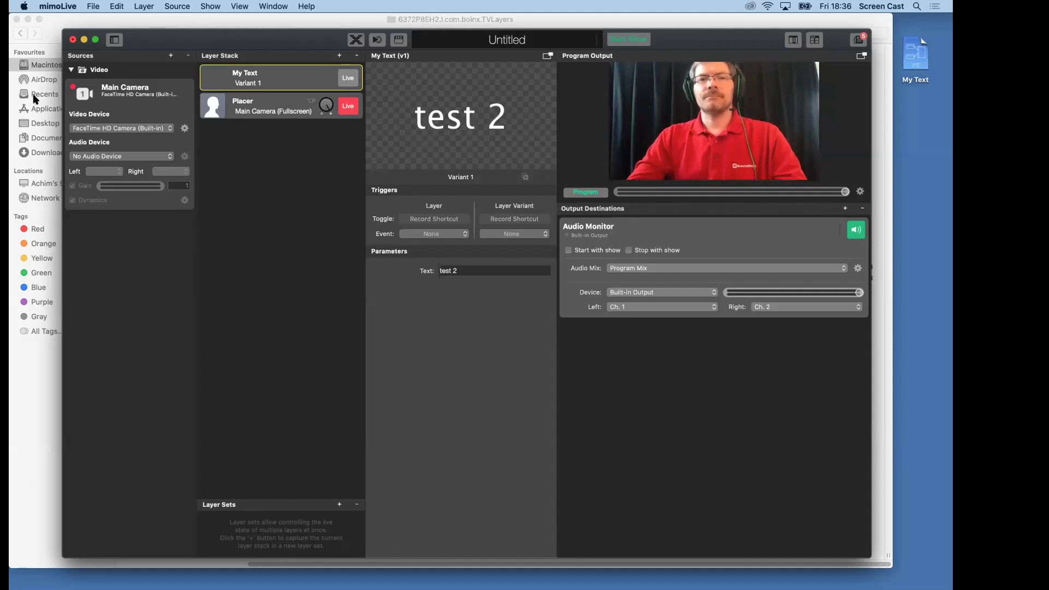
Find the Split Screen layer in the layer library and add it above My Text in the layer stack.
click(339, 56)
text(s)
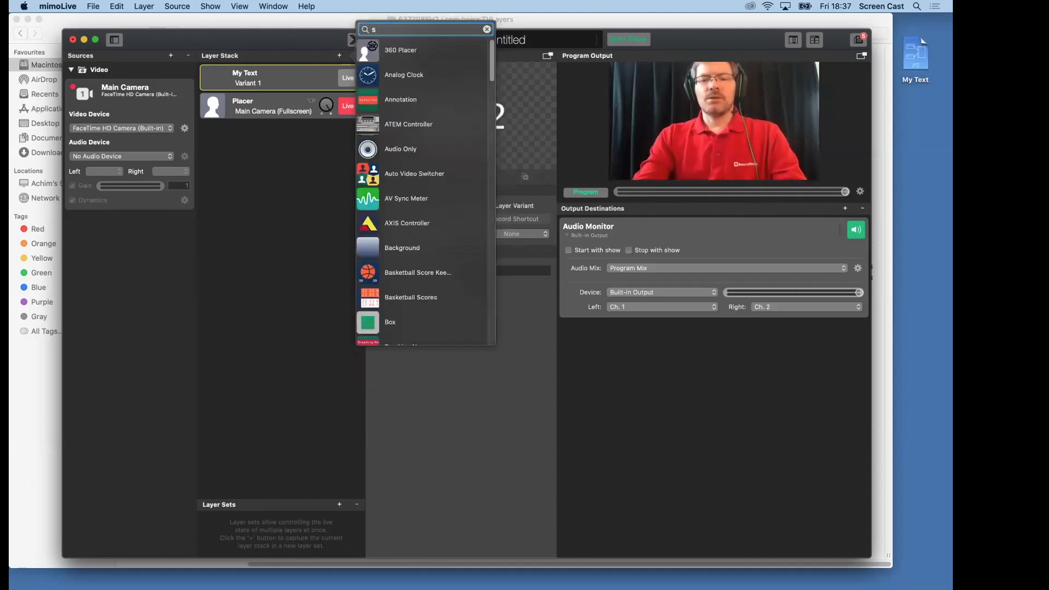
text(pli)
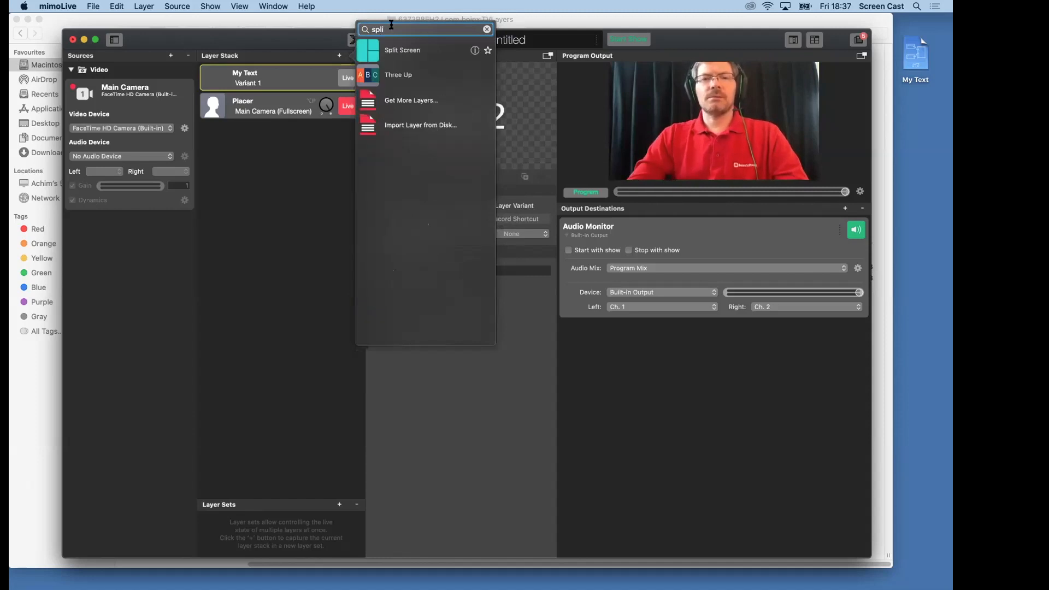
click(407, 51)
drag(406, 50, 310, 76)
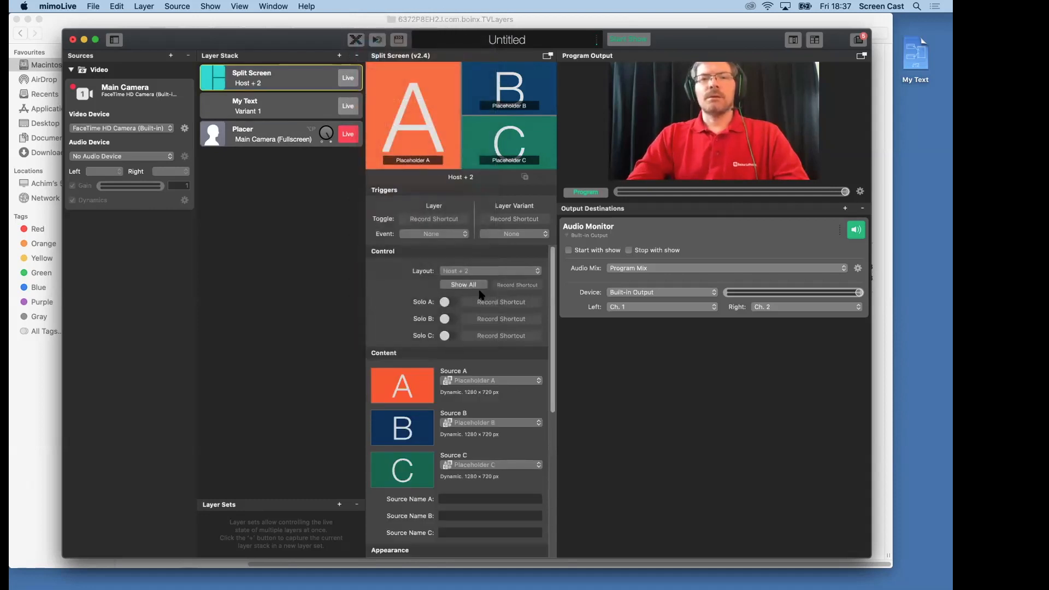
Change the Split Screen layout to 5 in a Row, compare it with 5 up, and return to 5 in a Row.
click(499, 272)
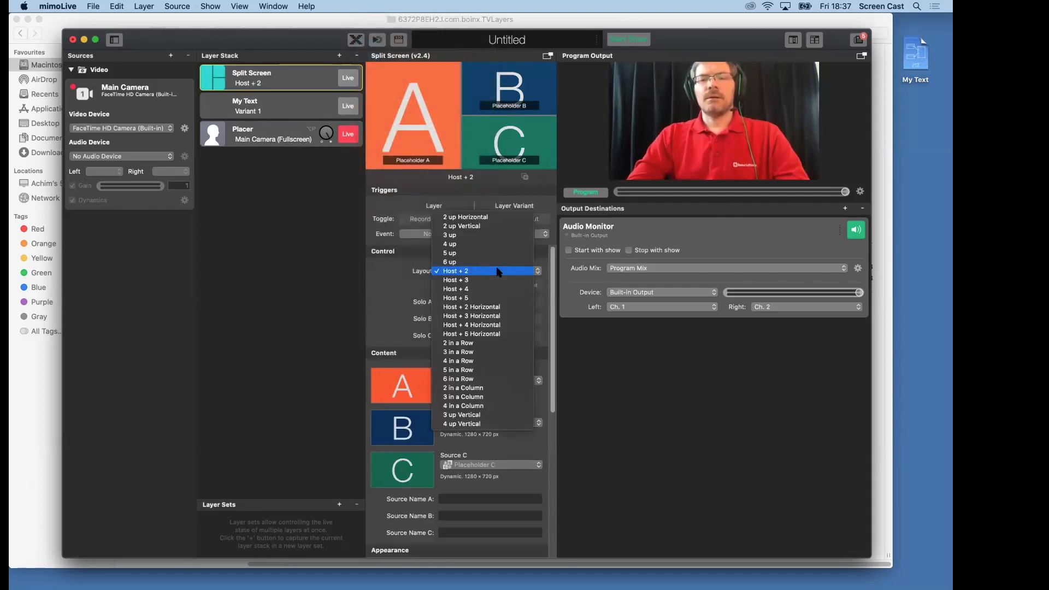
click(480, 370)
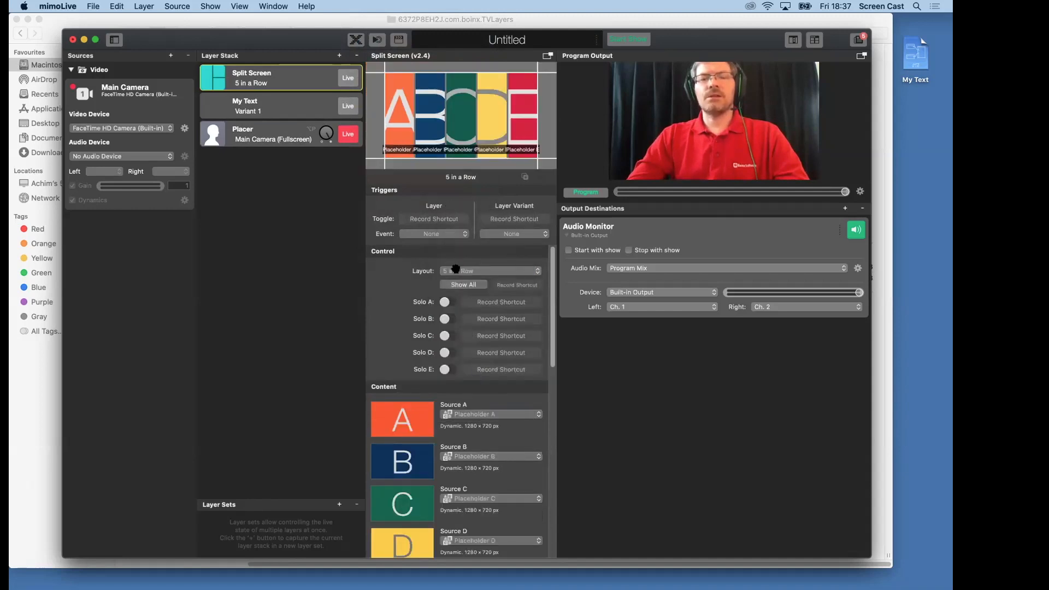
click(474, 271)
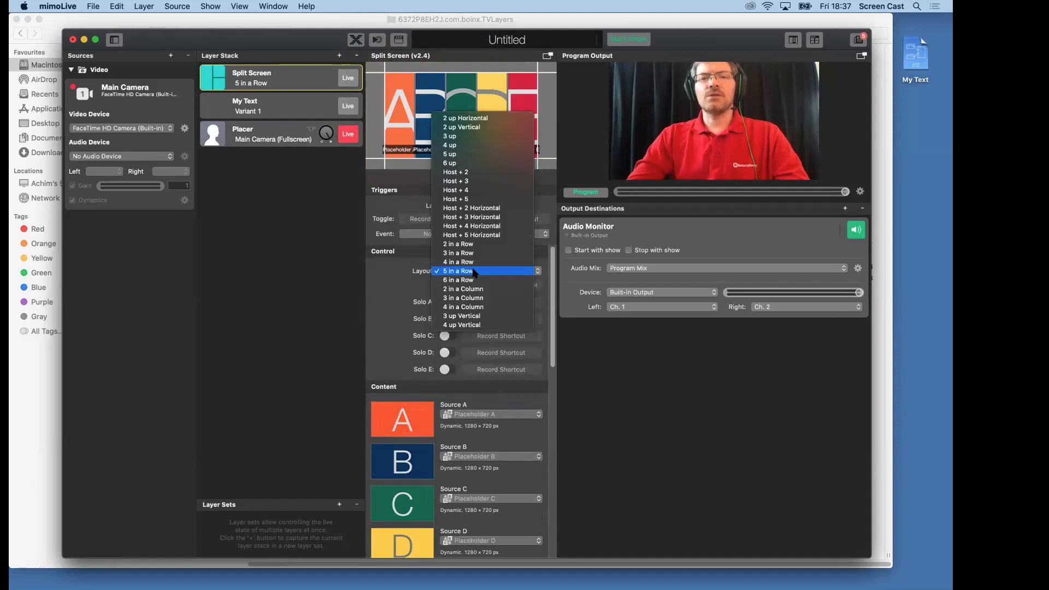
click(480, 154)
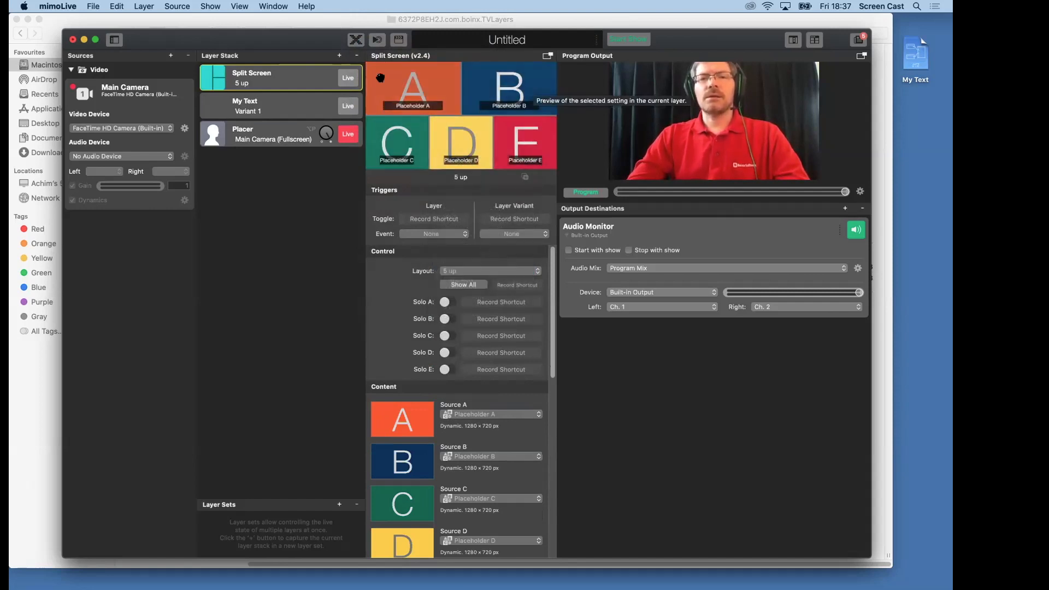
click(471, 270)
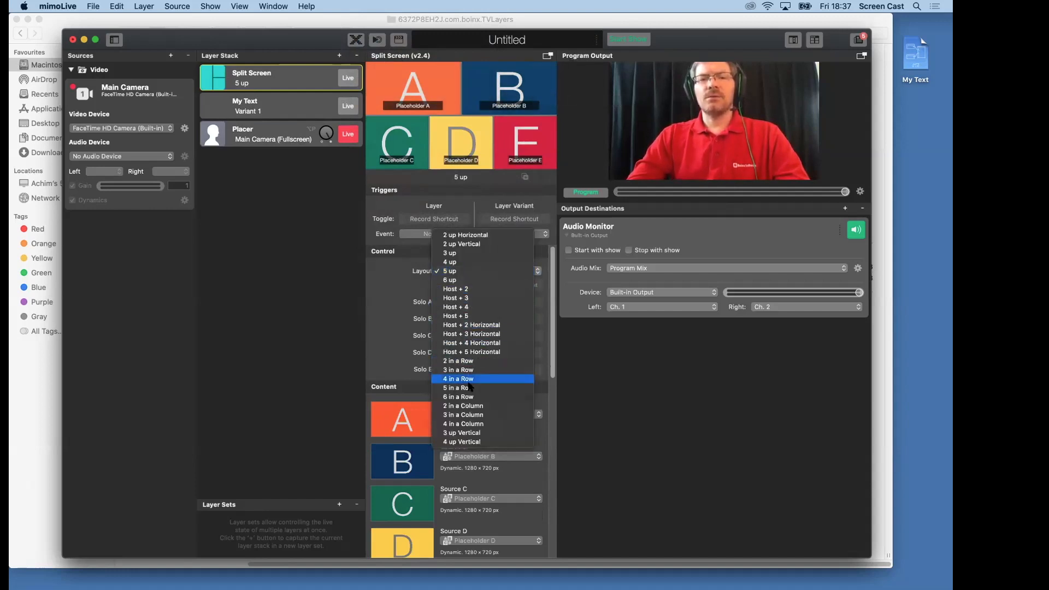
click(469, 387)
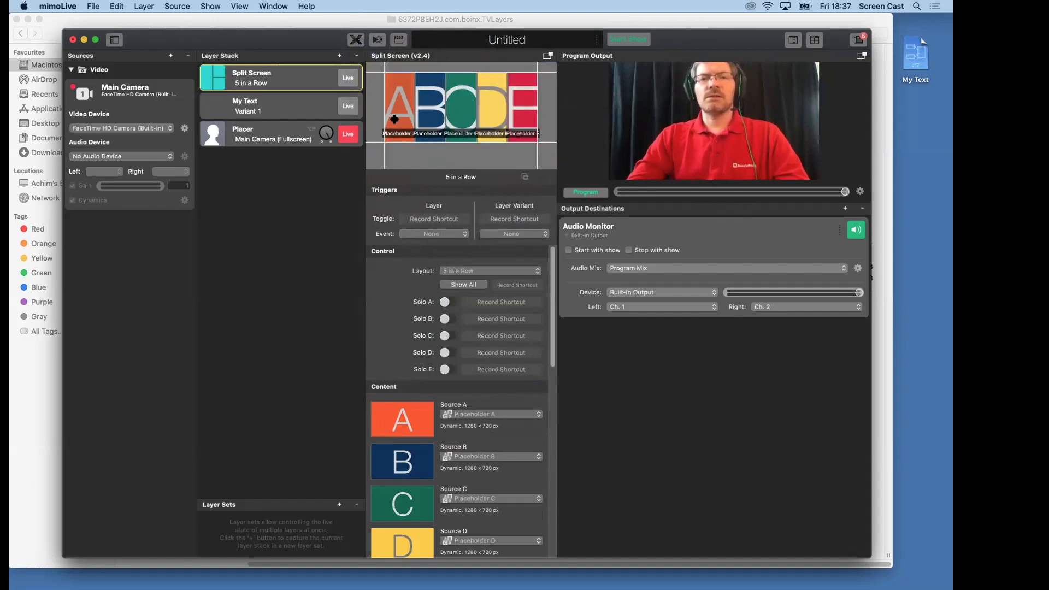
Stretch the 5 in a Row frame to full width in the layer preview and shrink it to a thin strip along the upper edge.
drag(365, 103, 391, 61)
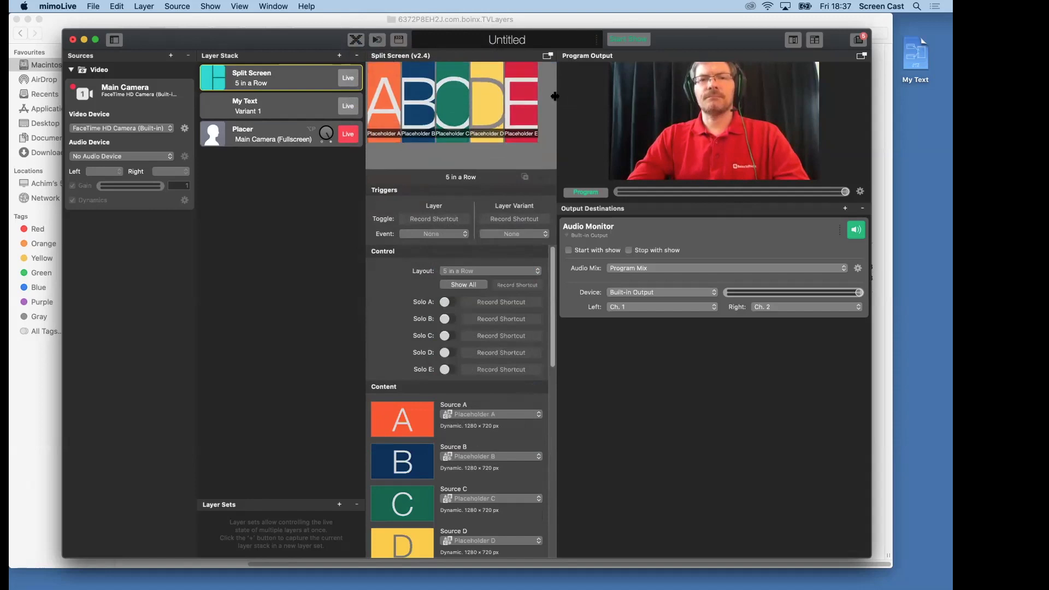
drag(560, 101, 564, 100)
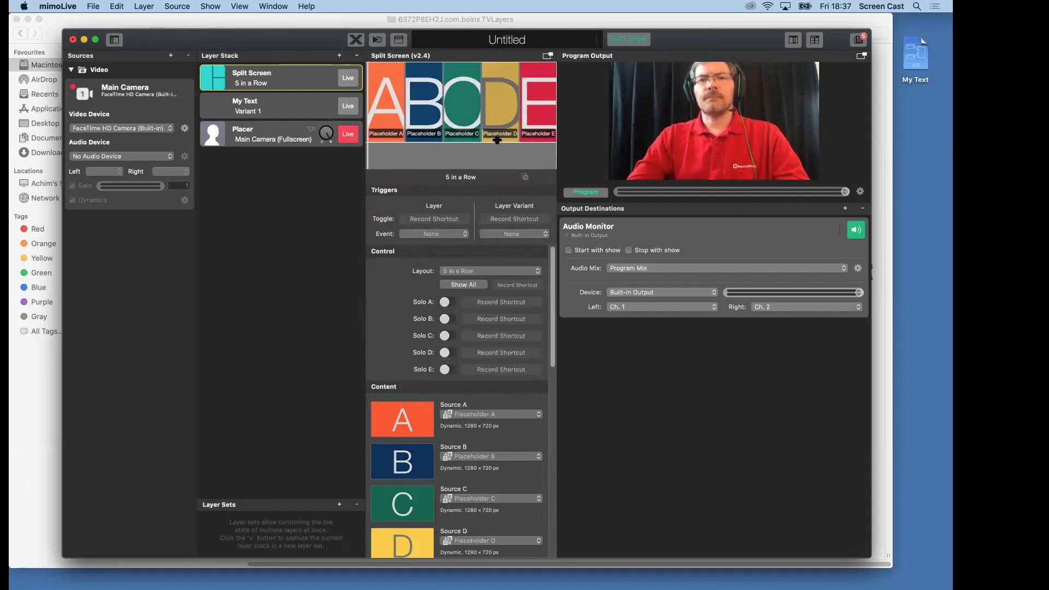
drag(495, 152, 490, 154)
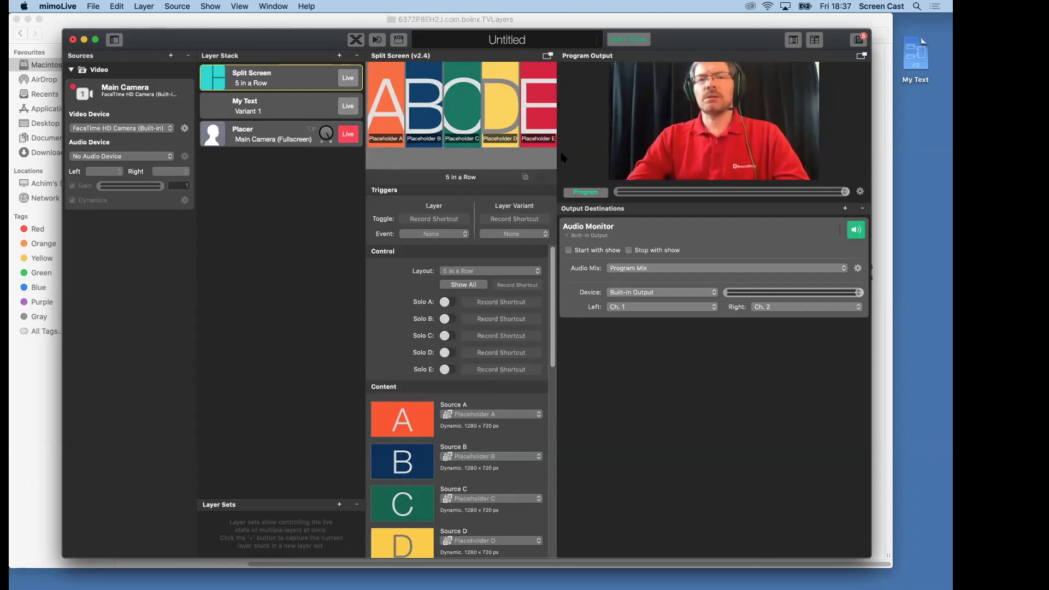
mouse_move(470, 61)
mouse_down()
mouse_move(470, 84)
mouse_move(472, 59)
mouse_up()
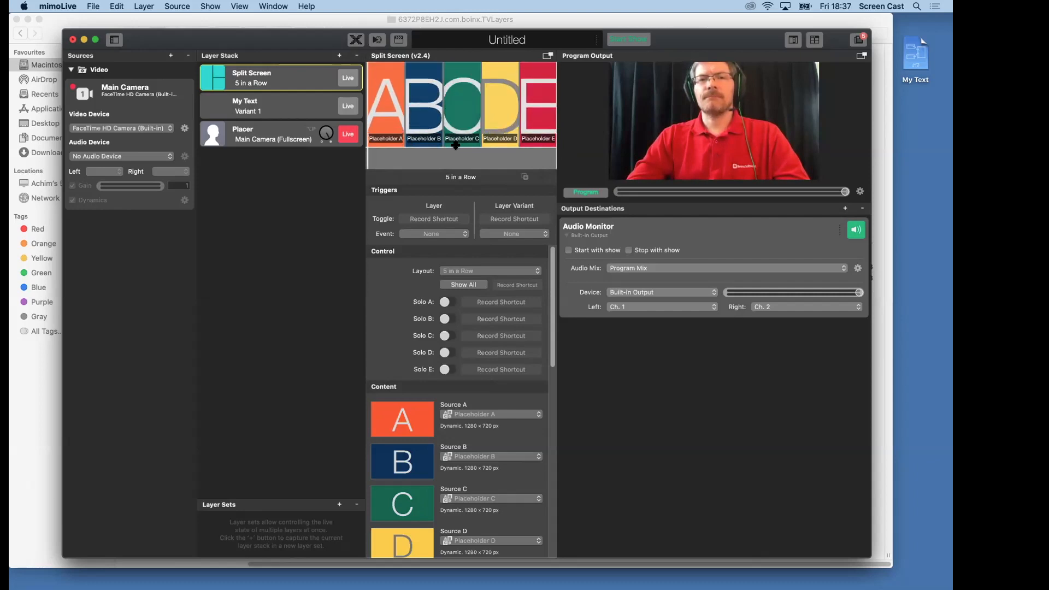
drag(456, 146, 457, 88)
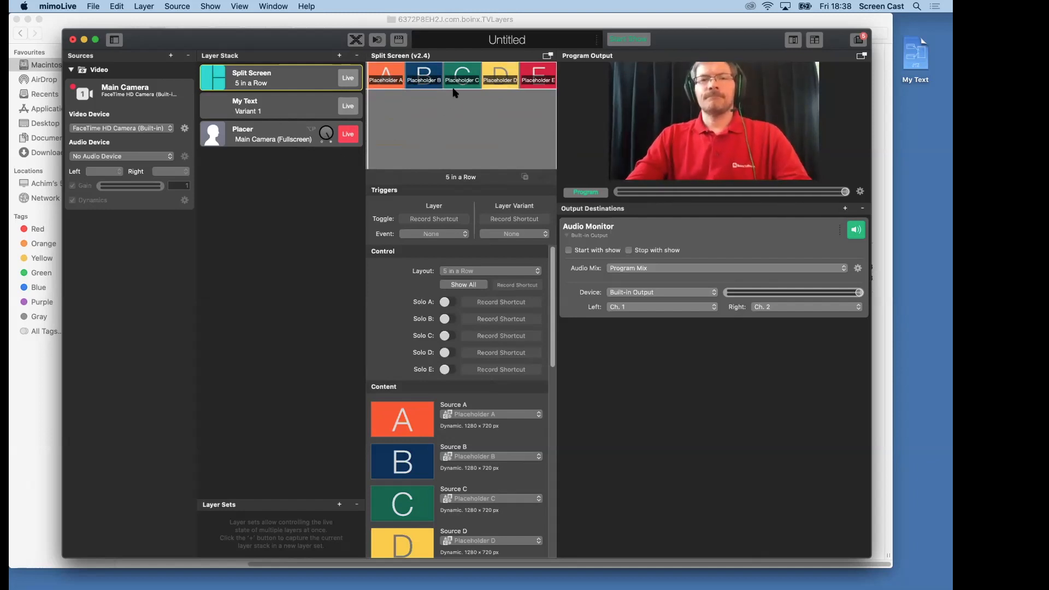
Set the Split Screen layout to 5 up and increase its gap size to 87 px.
click(477, 272)
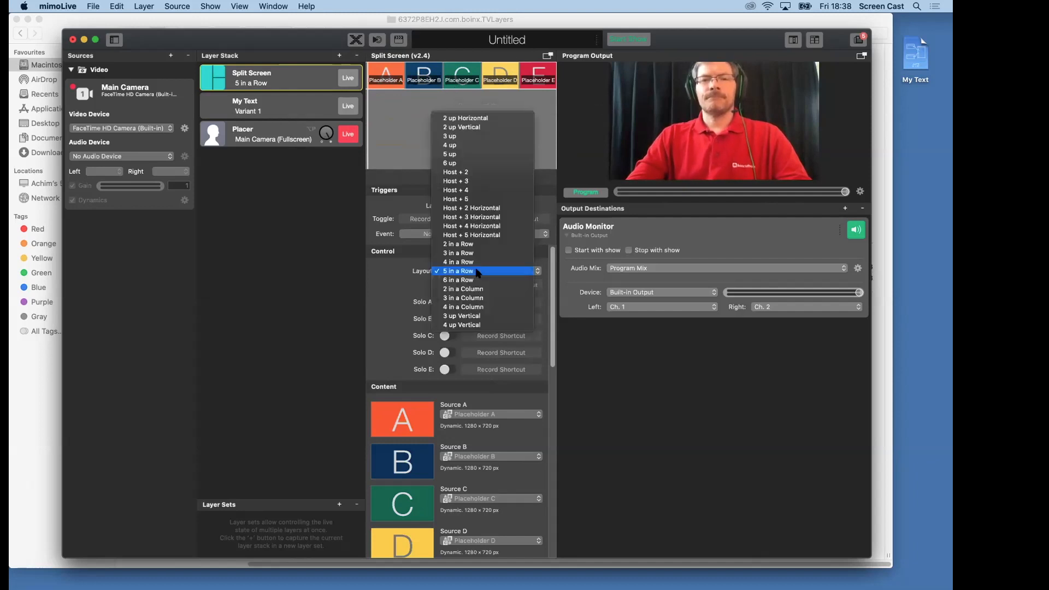
click(491, 154)
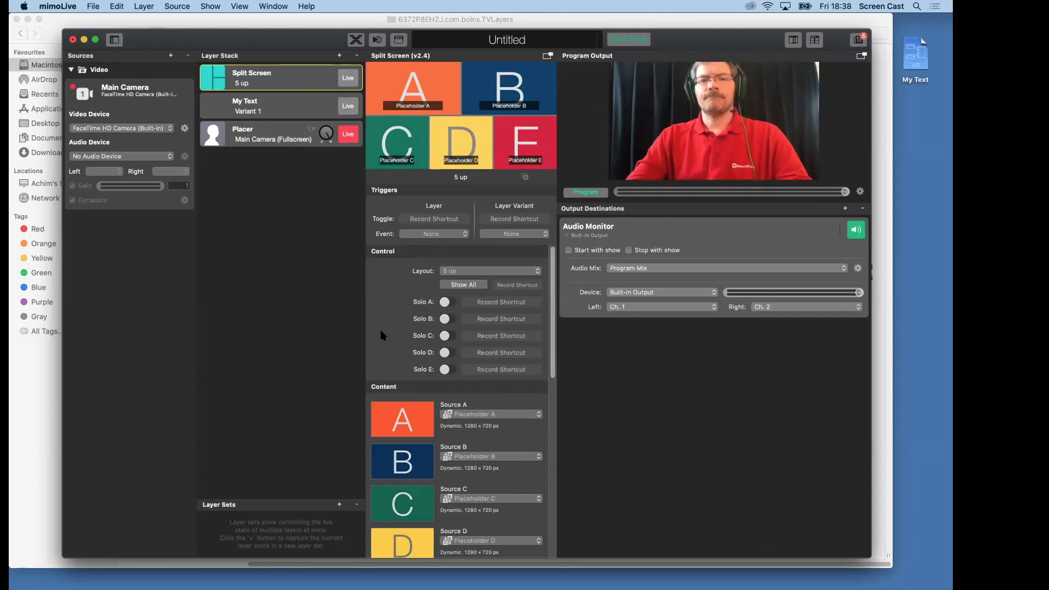
scroll(380, 335, down, 10)
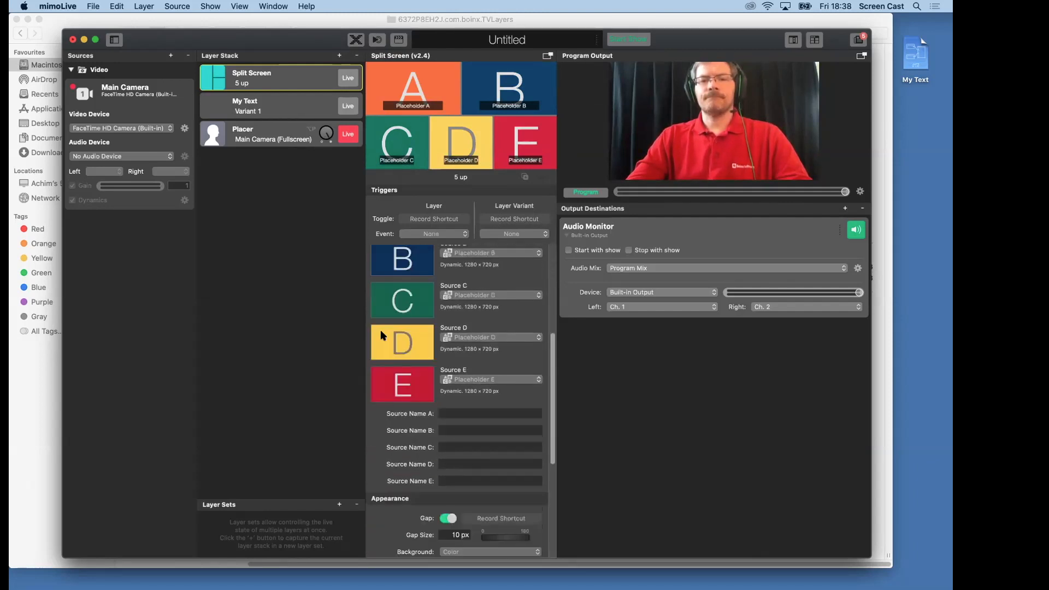
drag(484, 443, 537, 444)
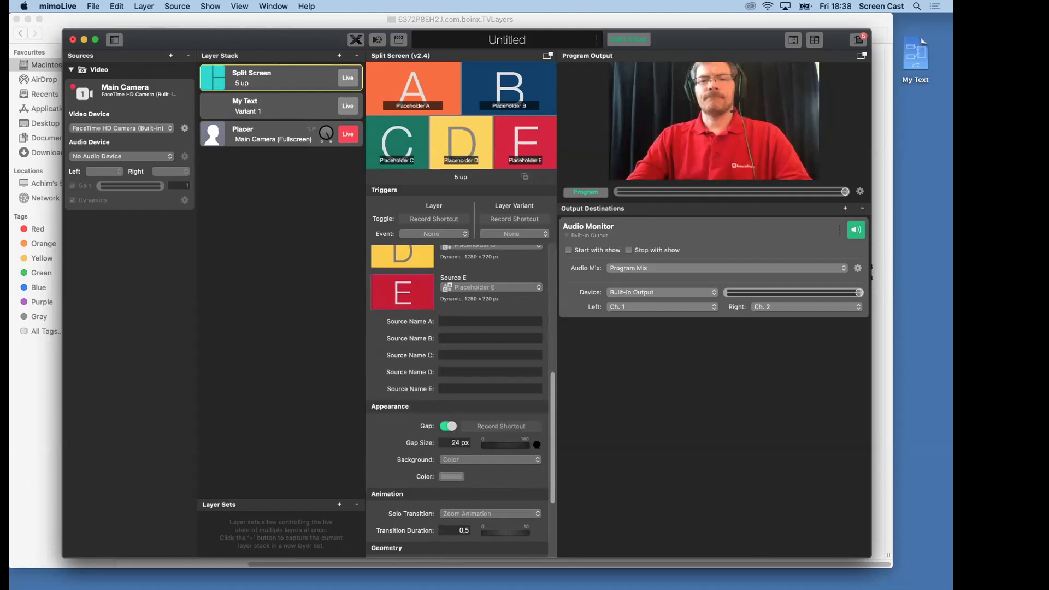
drag(621, 439, 562, 437)
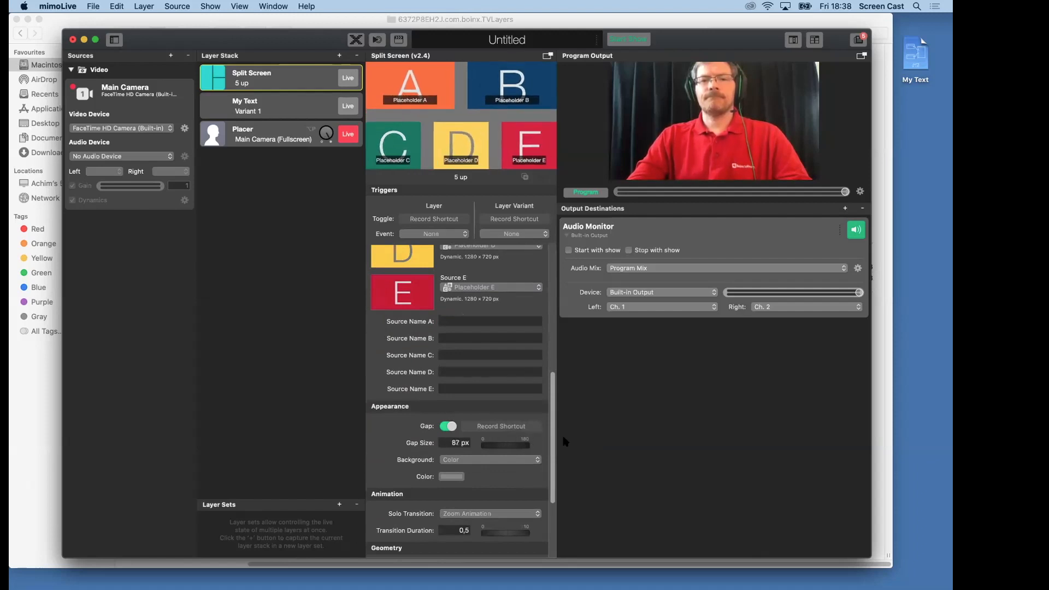
Open the colour picker for the Split Screen background, and change the background type to Custom.
click(443, 477)
click(462, 460)
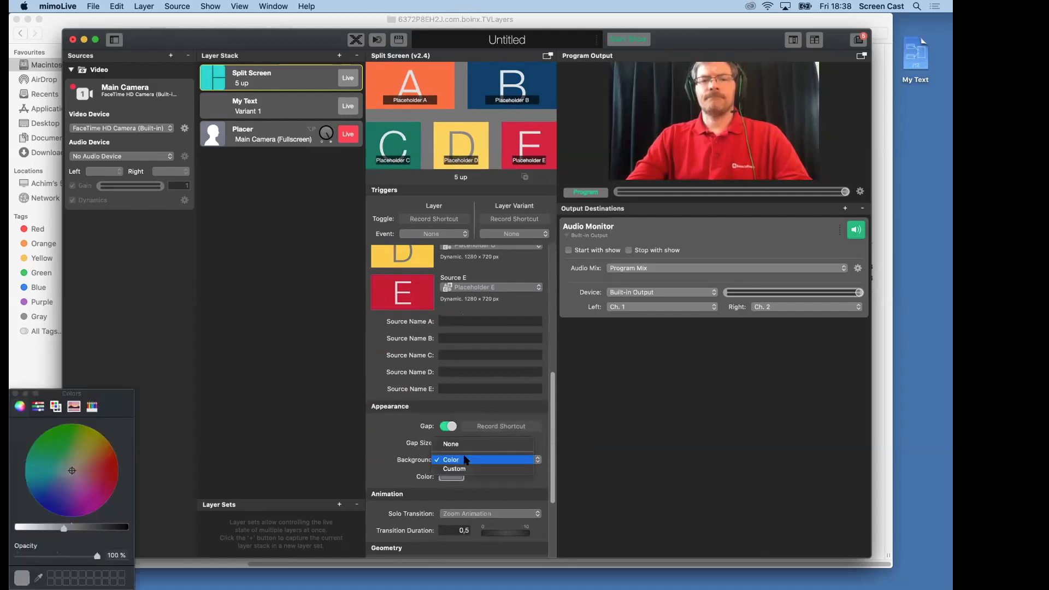
click(463, 469)
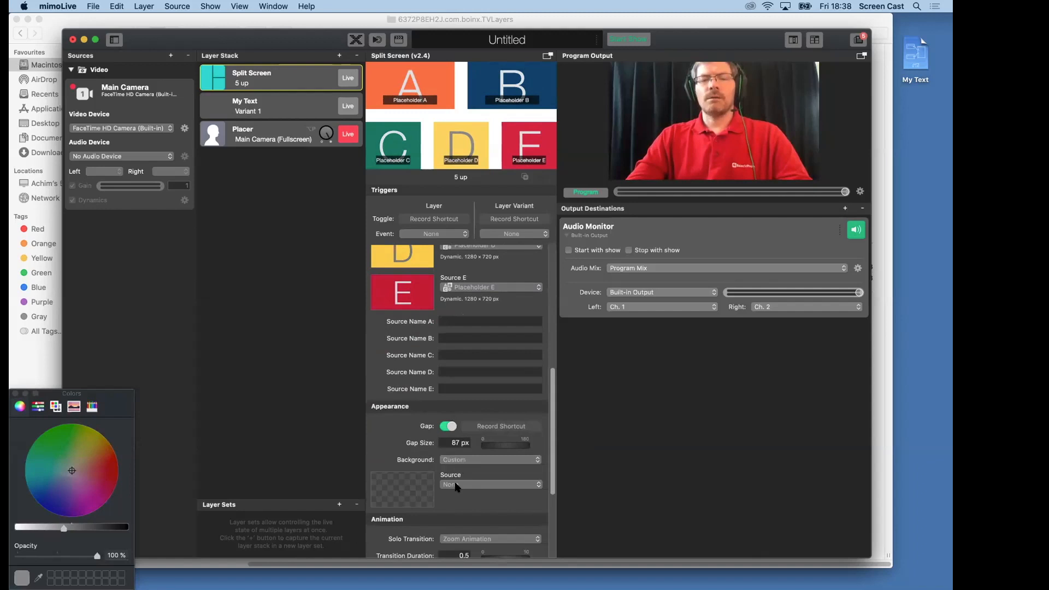
Set the Split Screen background to None and switch the layer live over the camera picture.
click(456, 485)
click(464, 483)
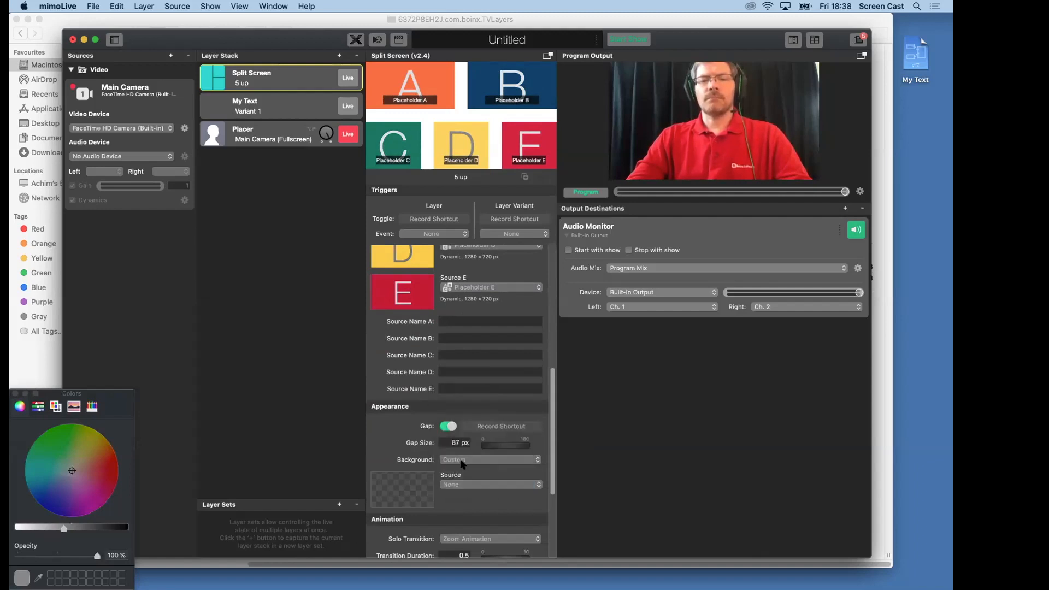
click(462, 460)
click(466, 435)
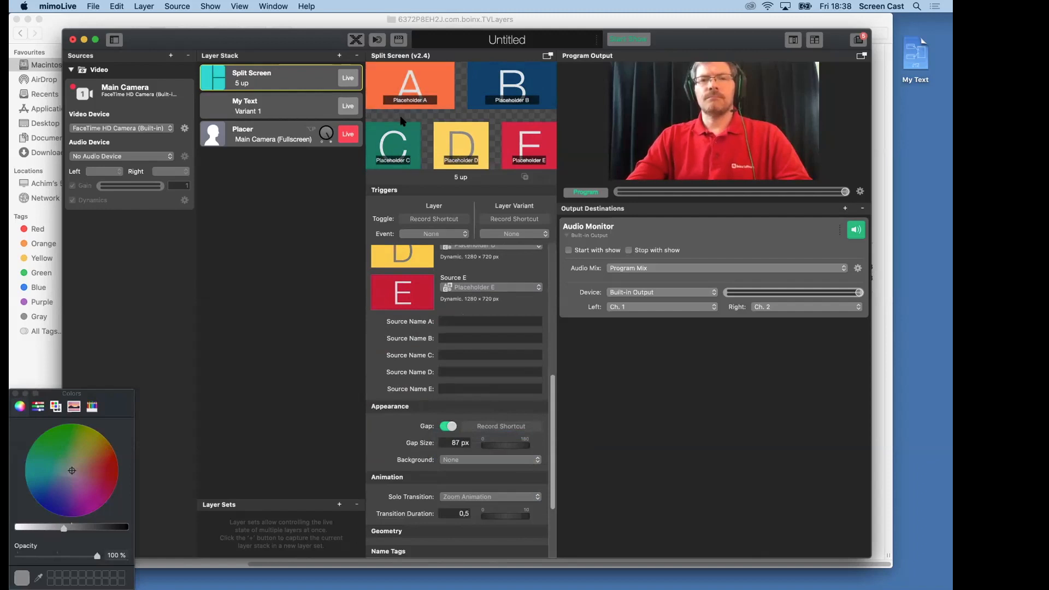
click(346, 78)
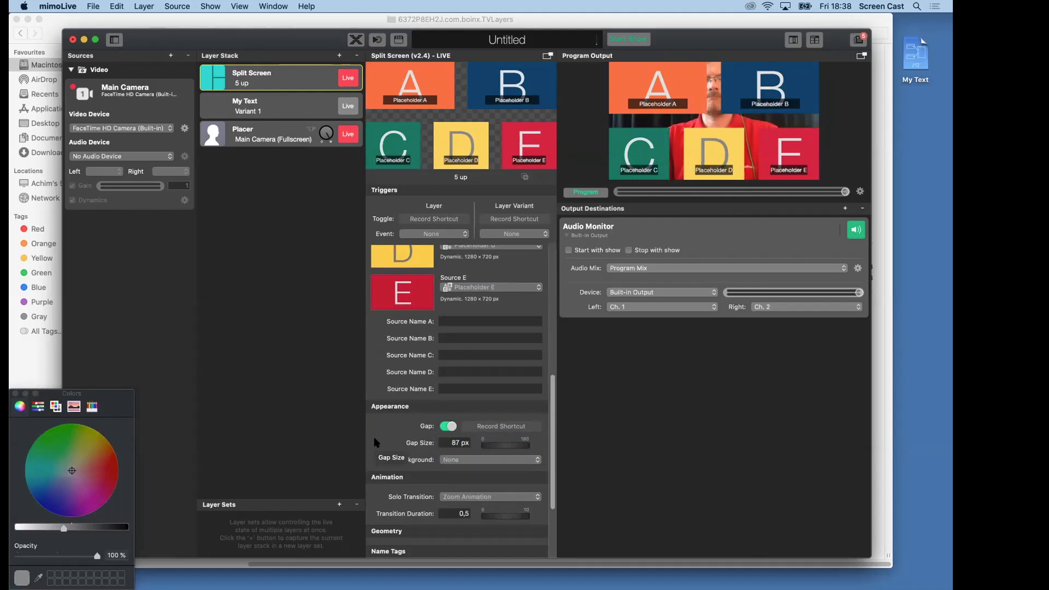
Look through the Split Screen layer's content sources and its available layouts.
scroll(376, 443, down, 3)
scroll(376, 443, up, 7)
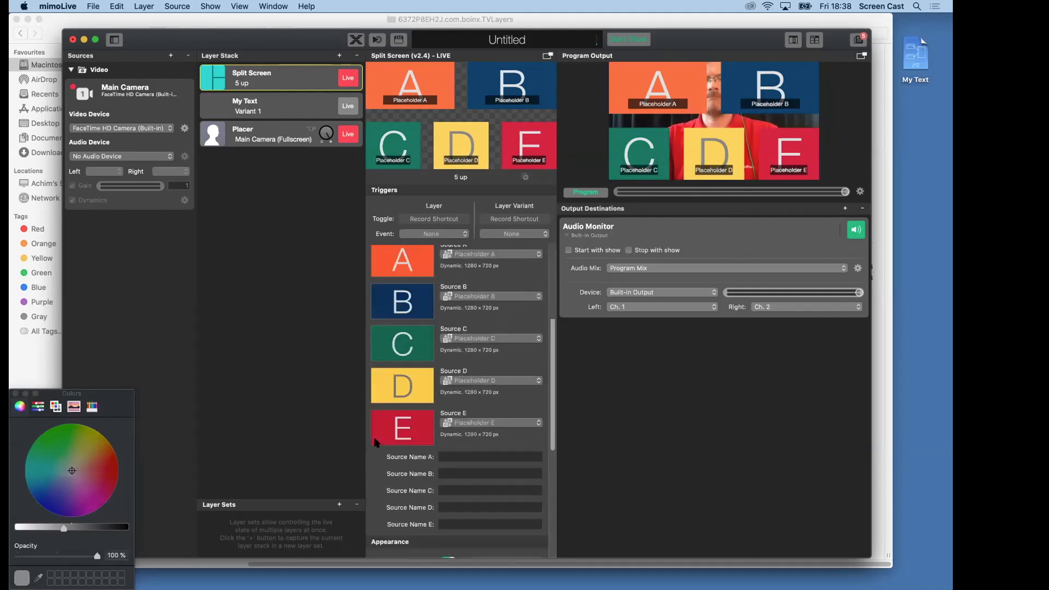
scroll(375, 442, up, 5)
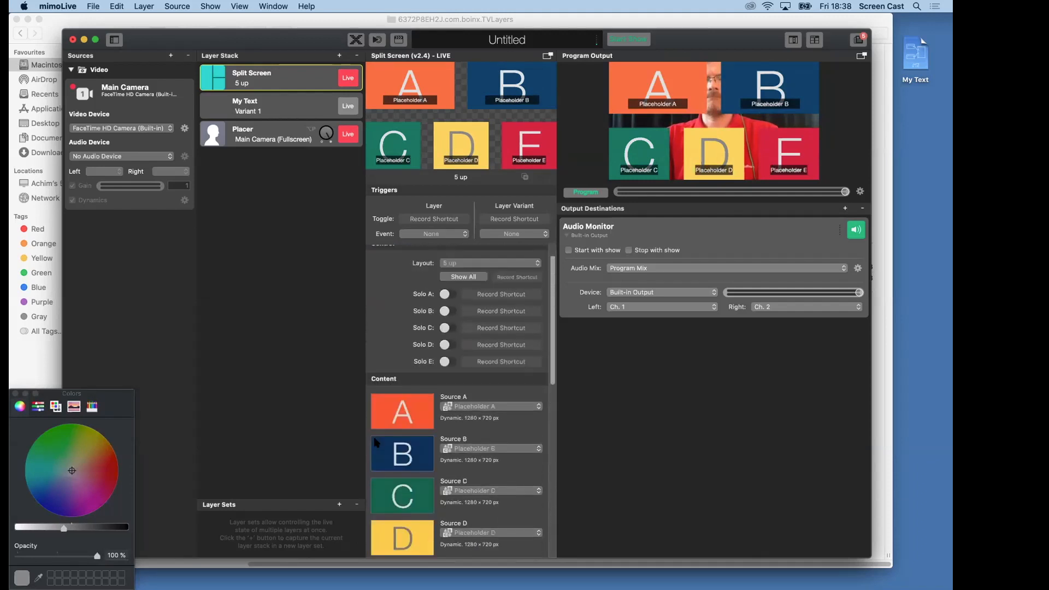
click(493, 270)
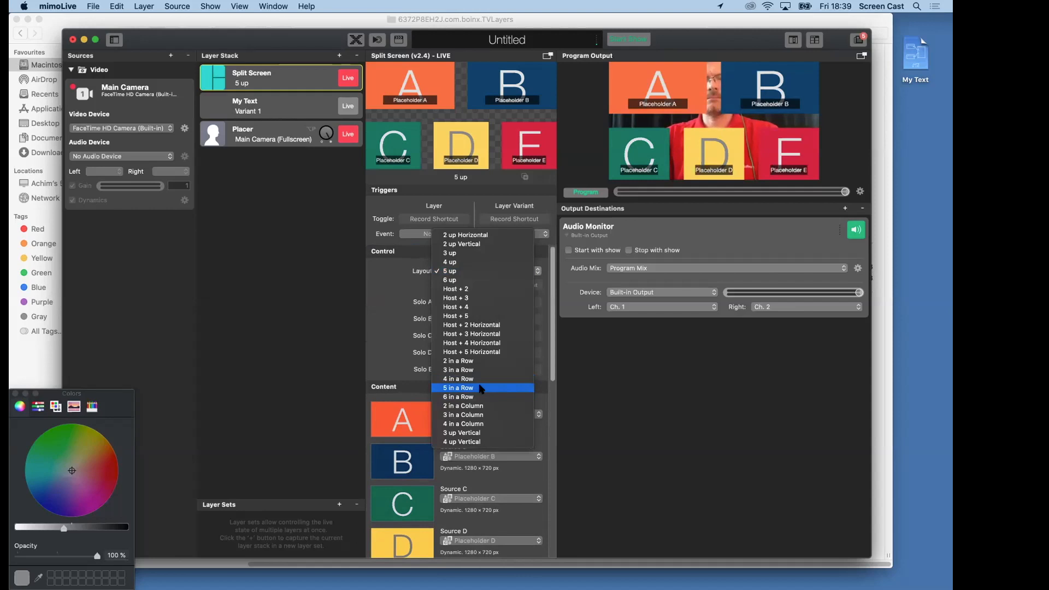
click(293, 290)
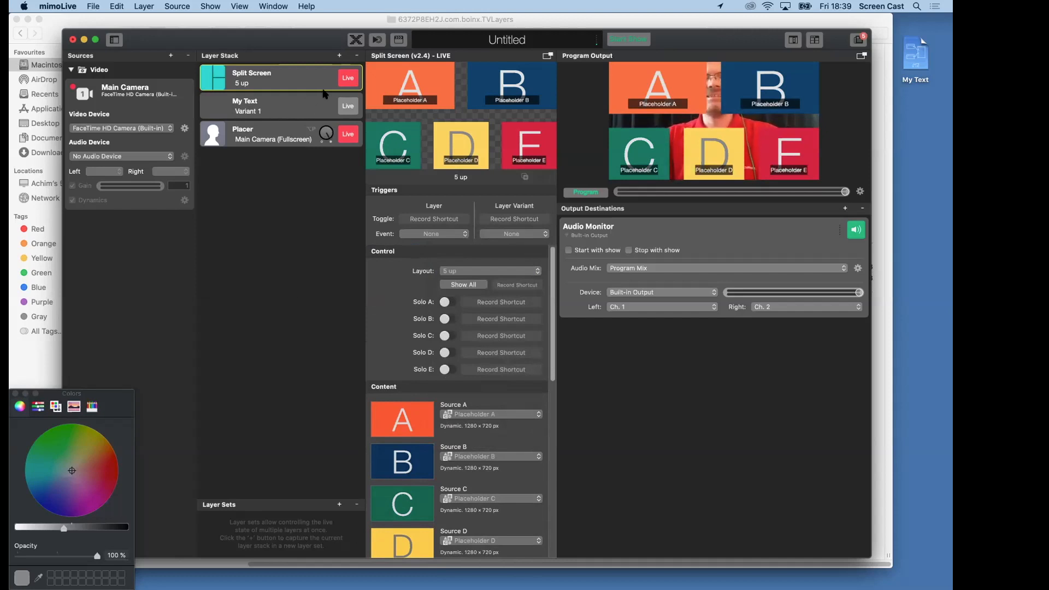
Close the colour picker and reselect the Split Screen layer in the layer stack.
click(310, 105)
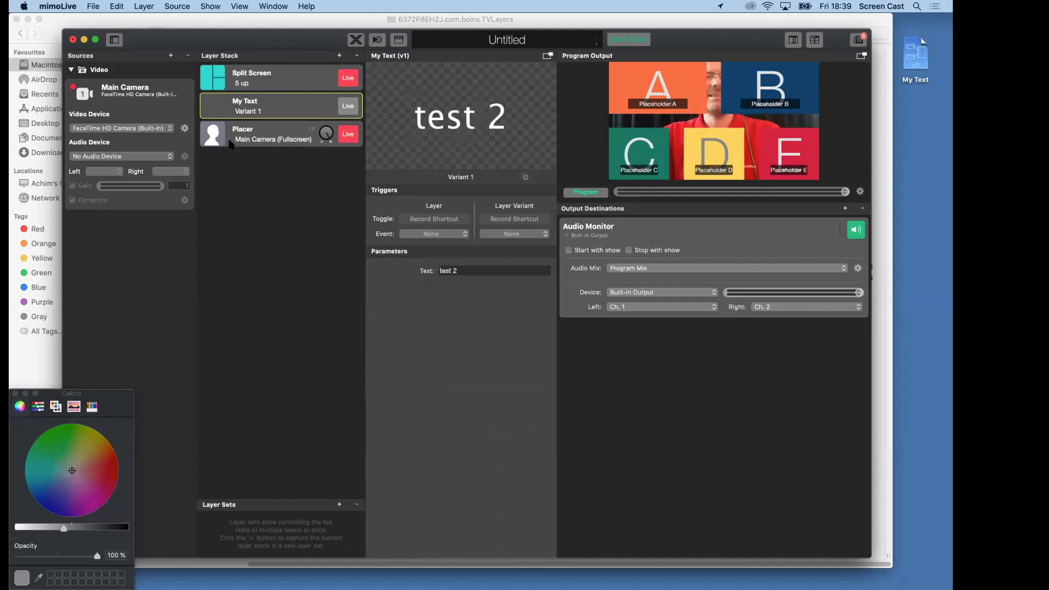
click(15, 392)
click(309, 87)
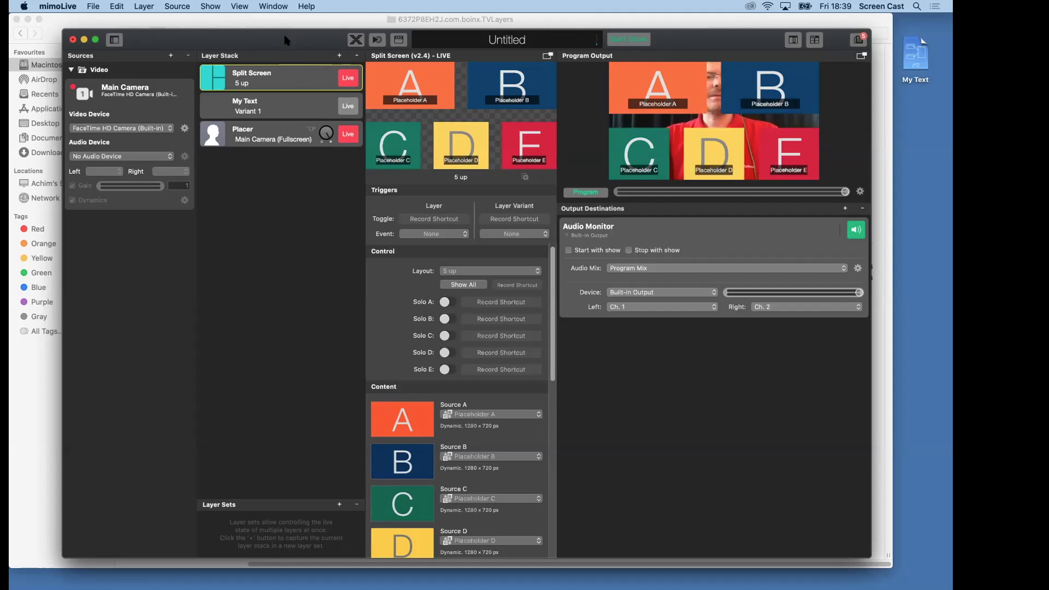
drag(286, 40, 286, 39)
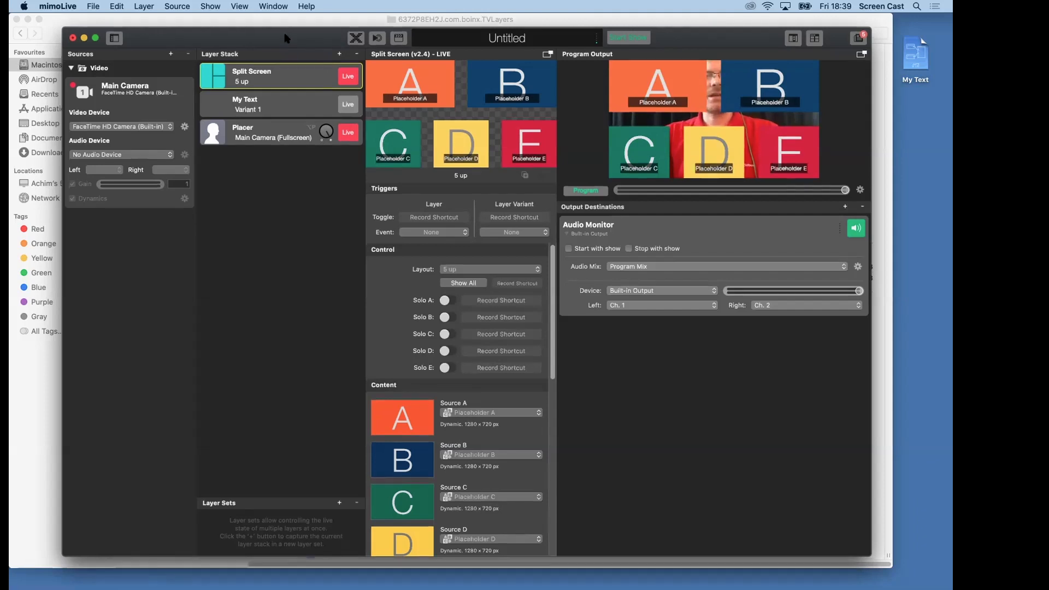
Export the Split Screen layer composition from the layer library to the Desktop as My Split Screen.qtz.
click(339, 55)
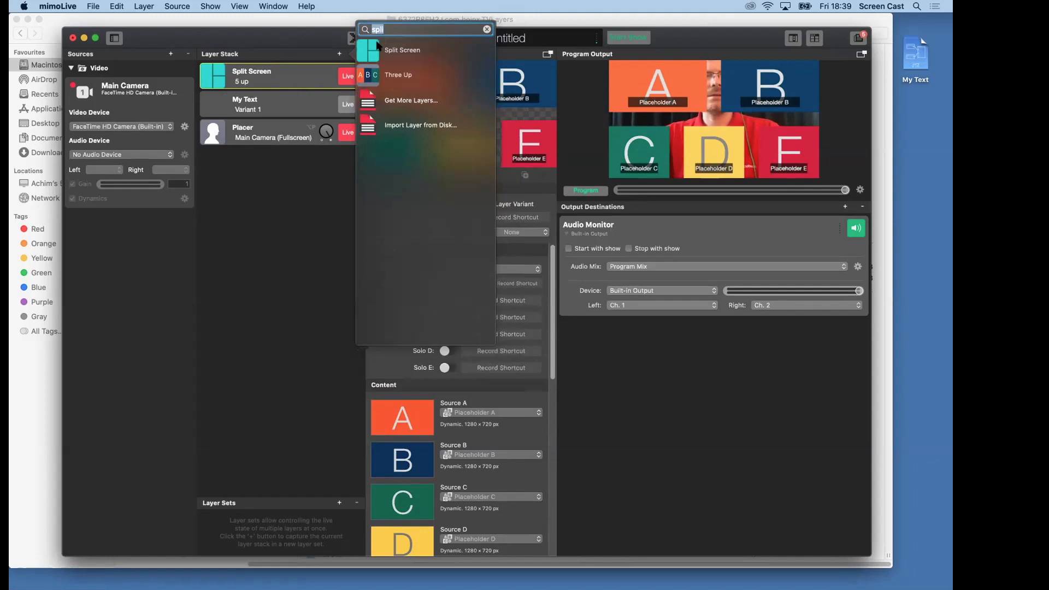
click(372, 51)
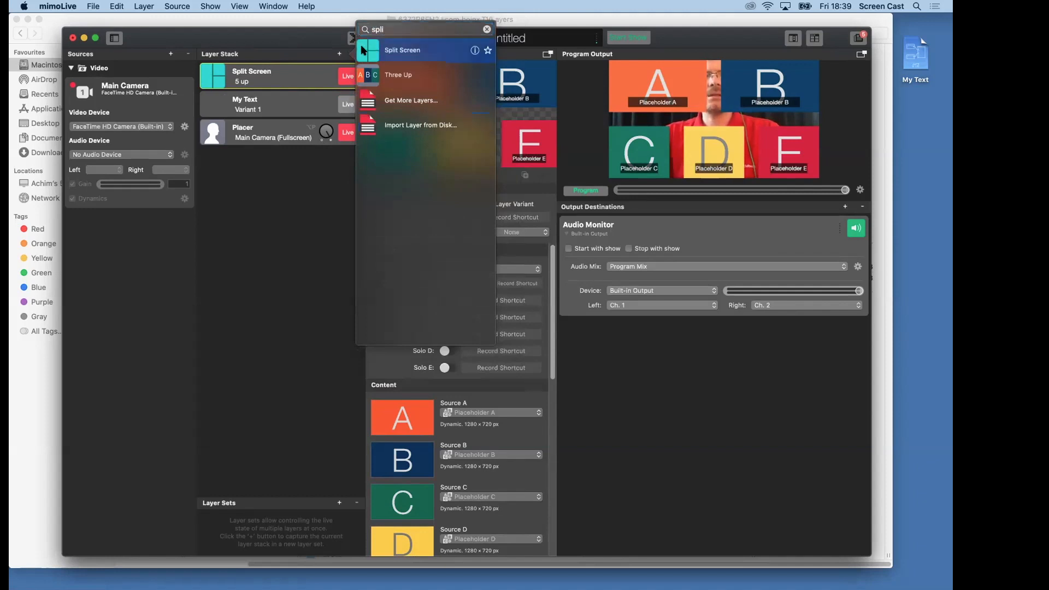
right_click(417, 53)
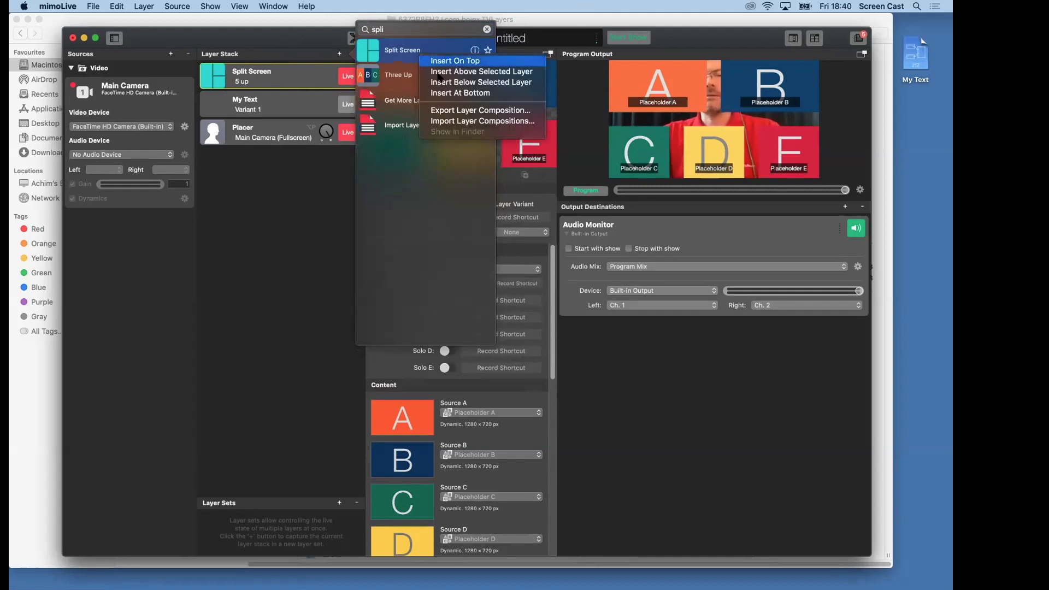
click(440, 111)
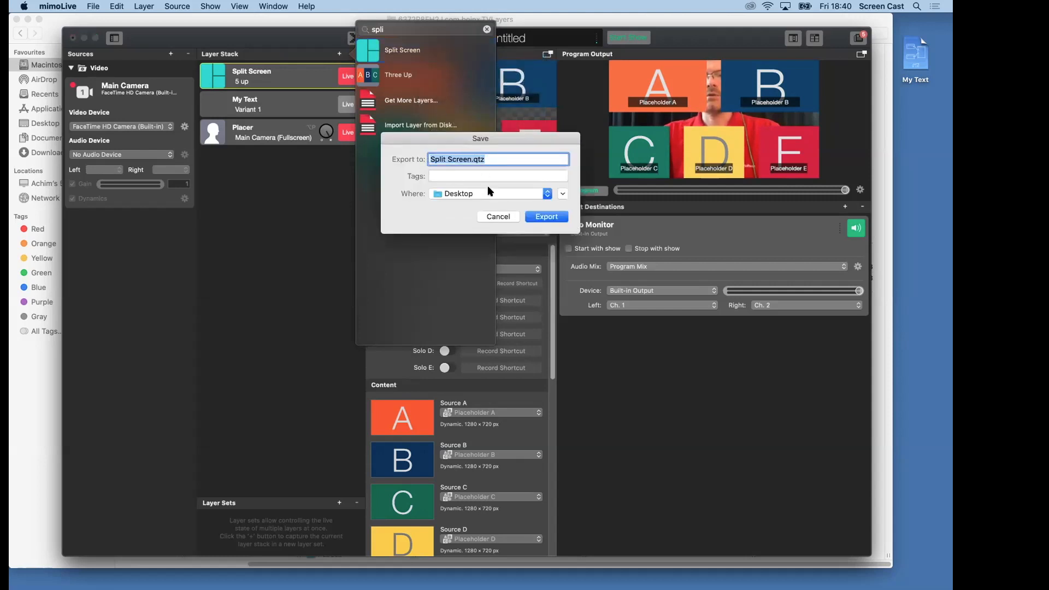
click(468, 160)
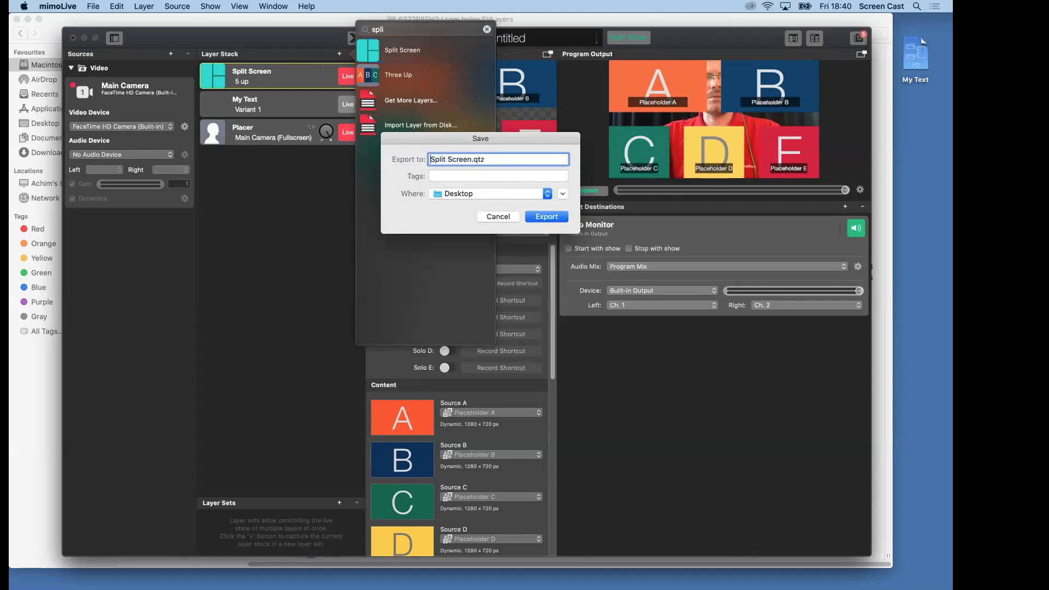
key(Up)
text(My)
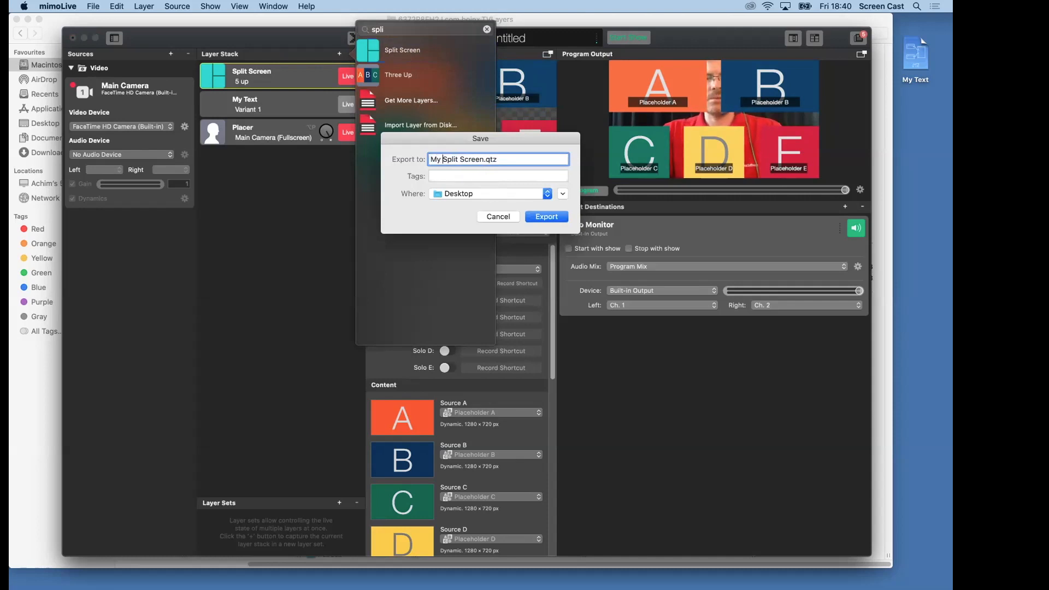
click(546, 217)
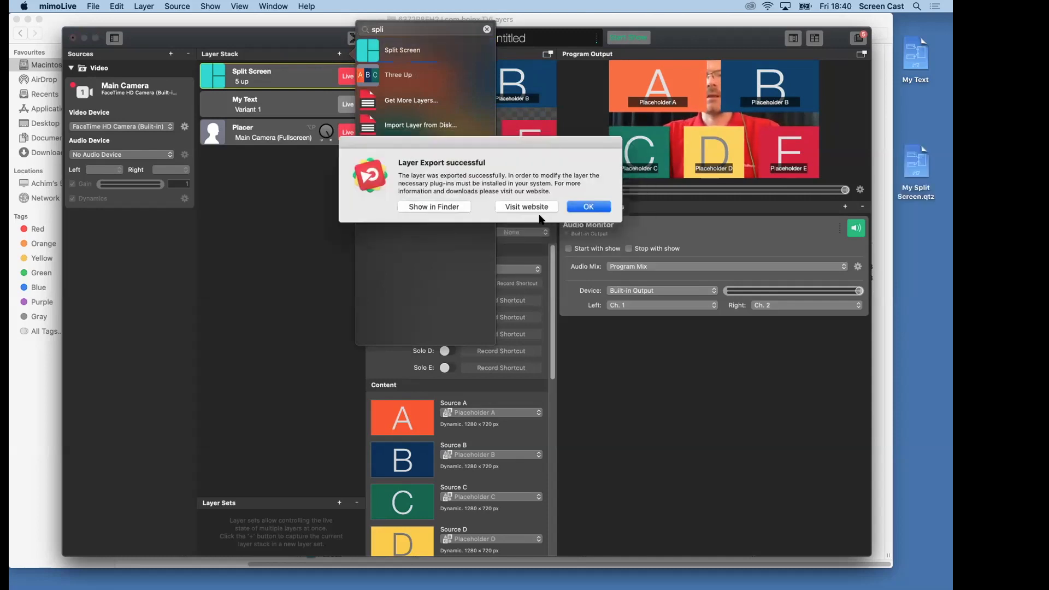
Show the exported My Split Screen.qtz in Finder, open it in Quartz Composer, and resize the editor window to sit partly over the viewer.
click(437, 207)
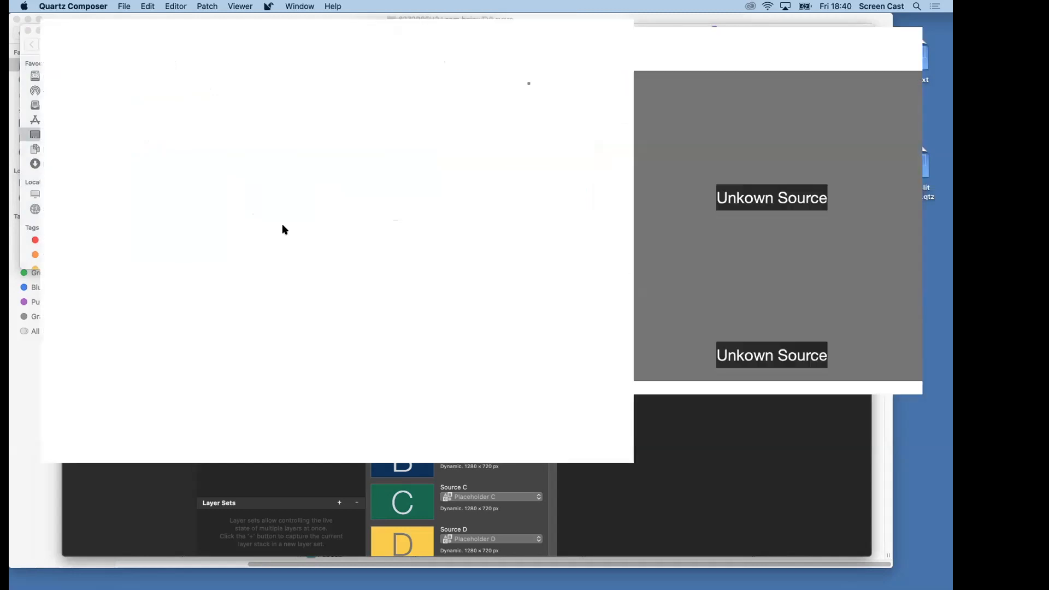
scroll(263, 227, up, 5)
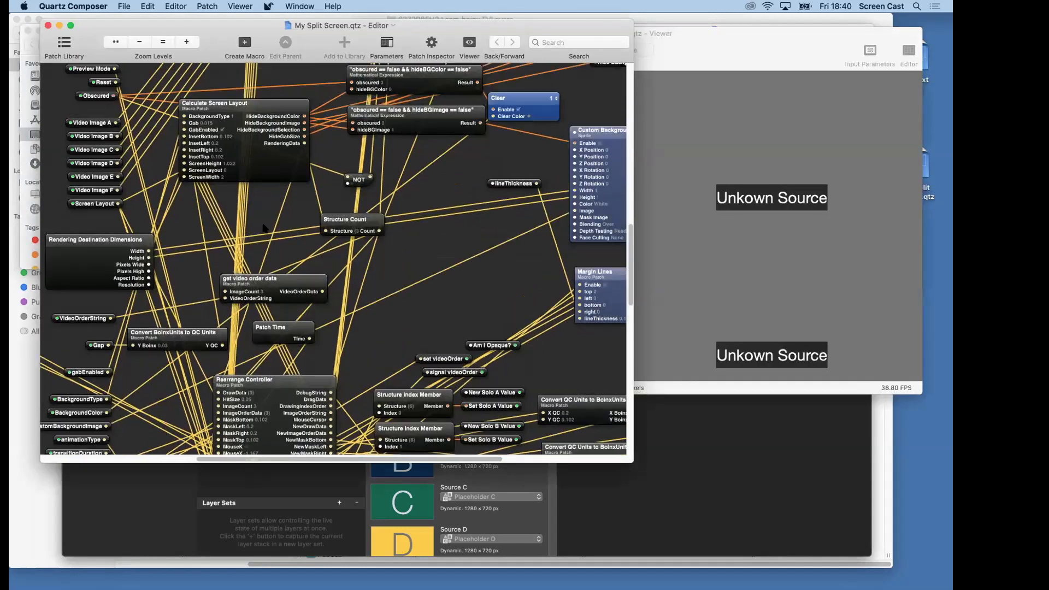
scroll(264, 227, up, 10)
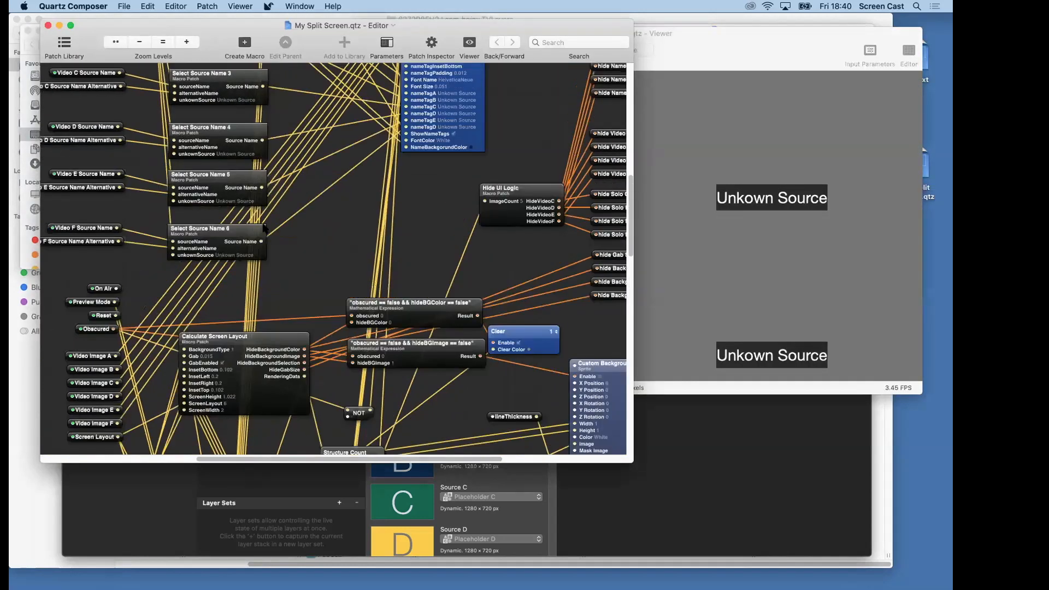
scroll(262, 227, up, 1)
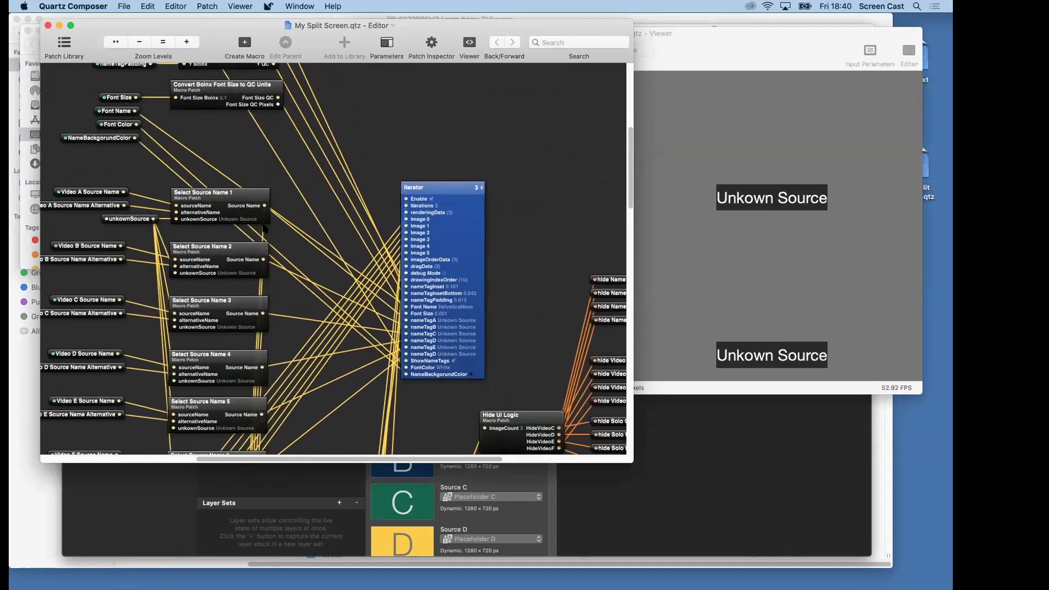
scroll(263, 227, down, 1)
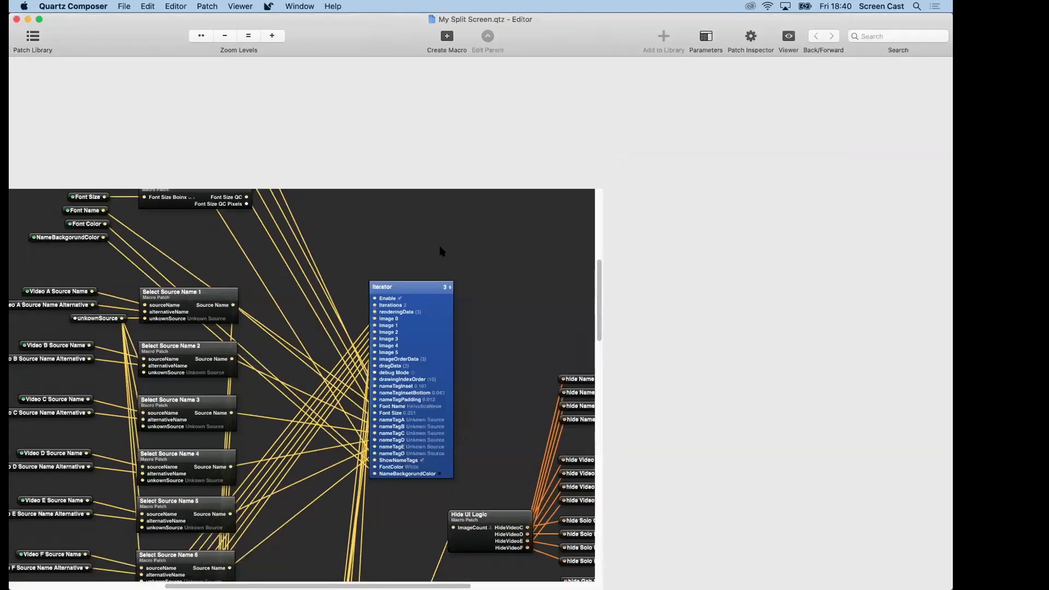
scroll(441, 251, down, 2)
scroll(442, 251, down, 1)
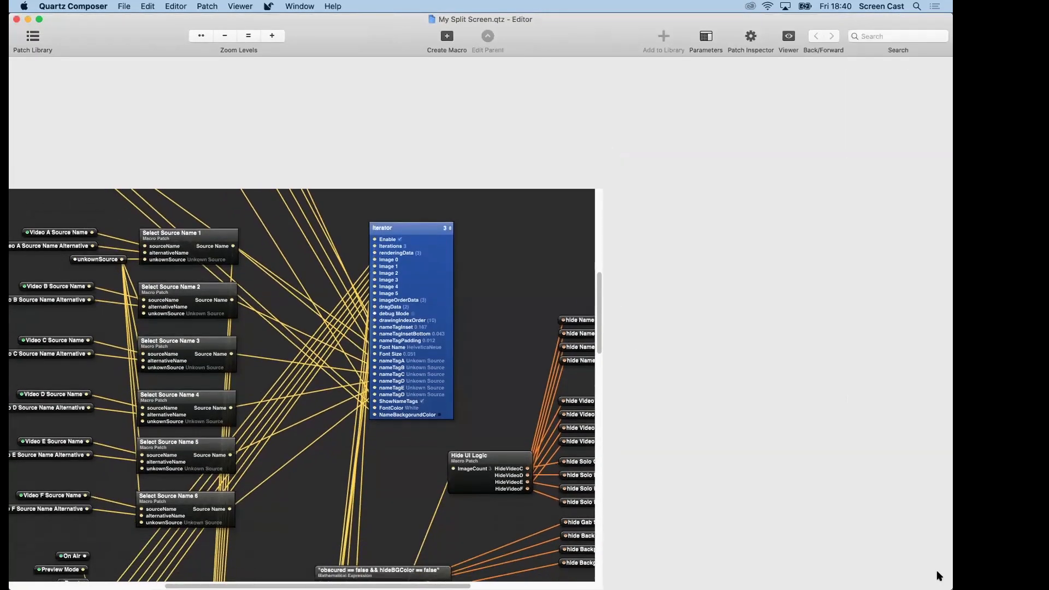
drag(932, 577, 601, 456)
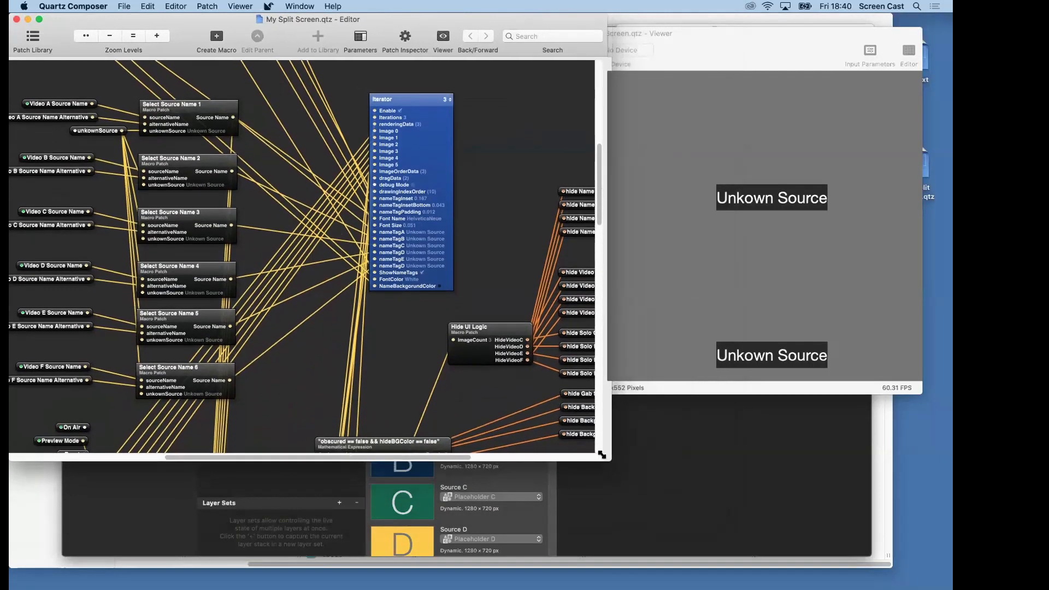
Examine the Split Screen patch network, including Calculate Screen Layout, Rearrange Controller, Margin Lines, Custom Background Image and the Hide UI Logic outputs.
scroll(418, 343, down, 10)
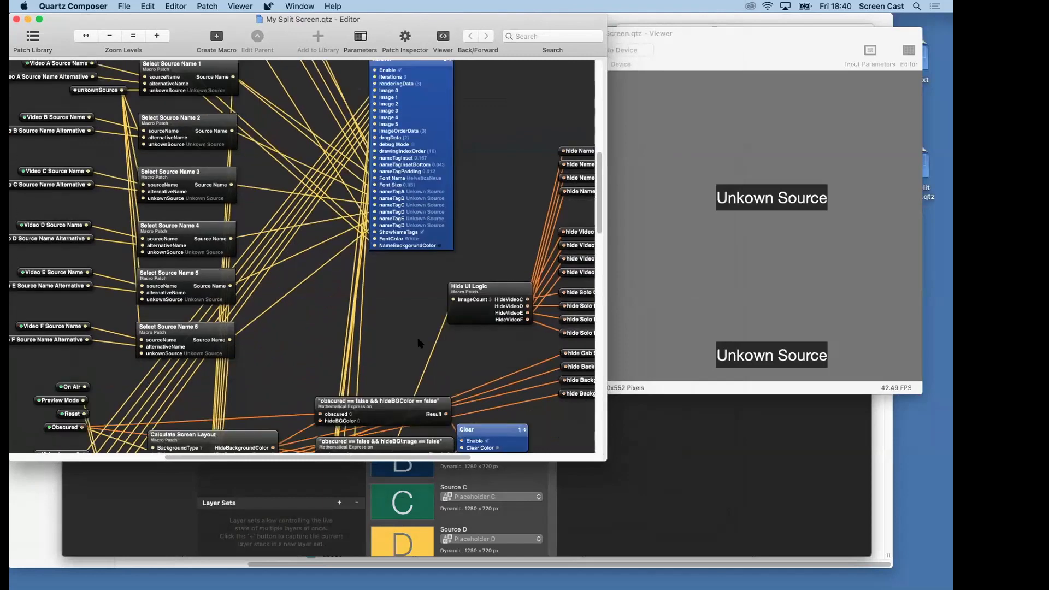
scroll(419, 343, down, 8)
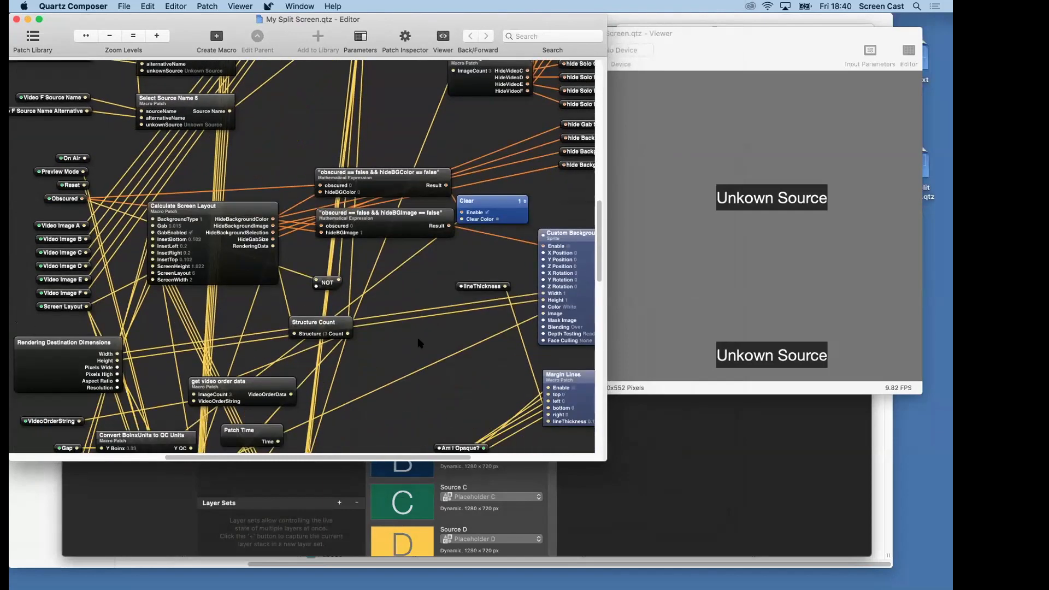
scroll(419, 343, down, 3)
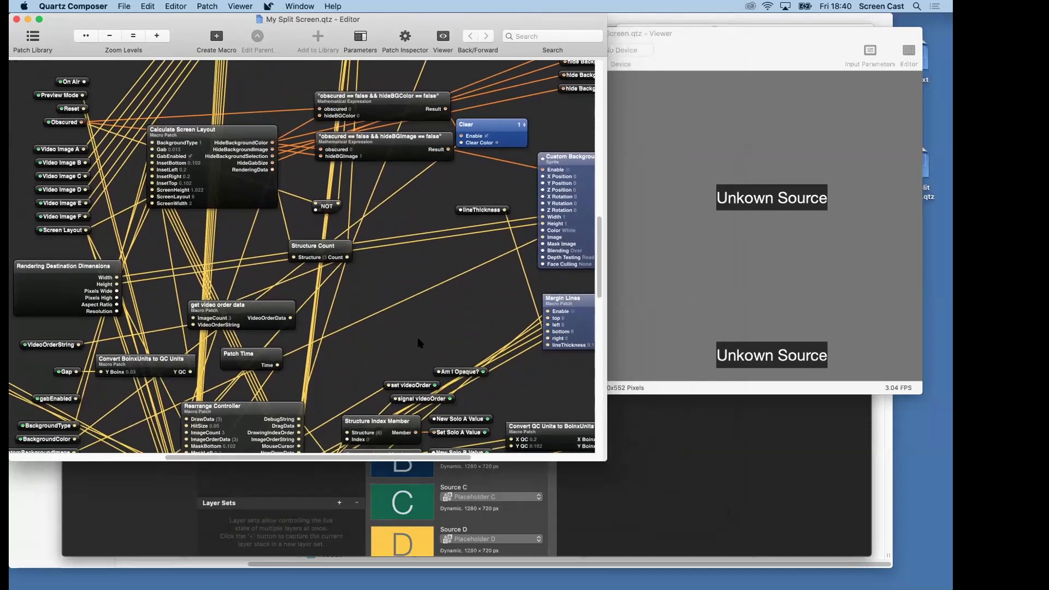
scroll(418, 343, down, 3)
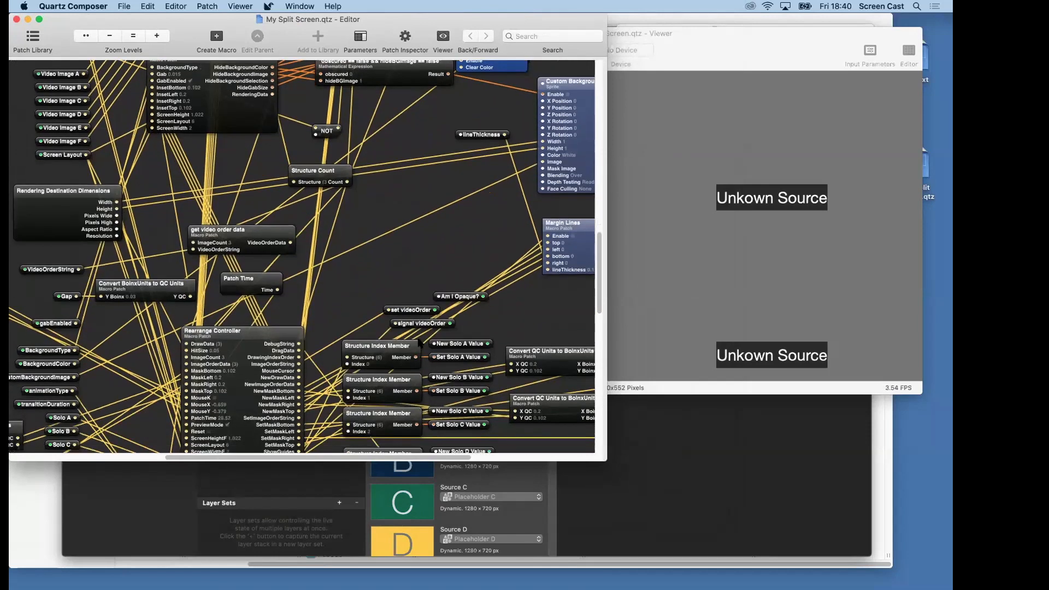
scroll(420, 342, down, 2)
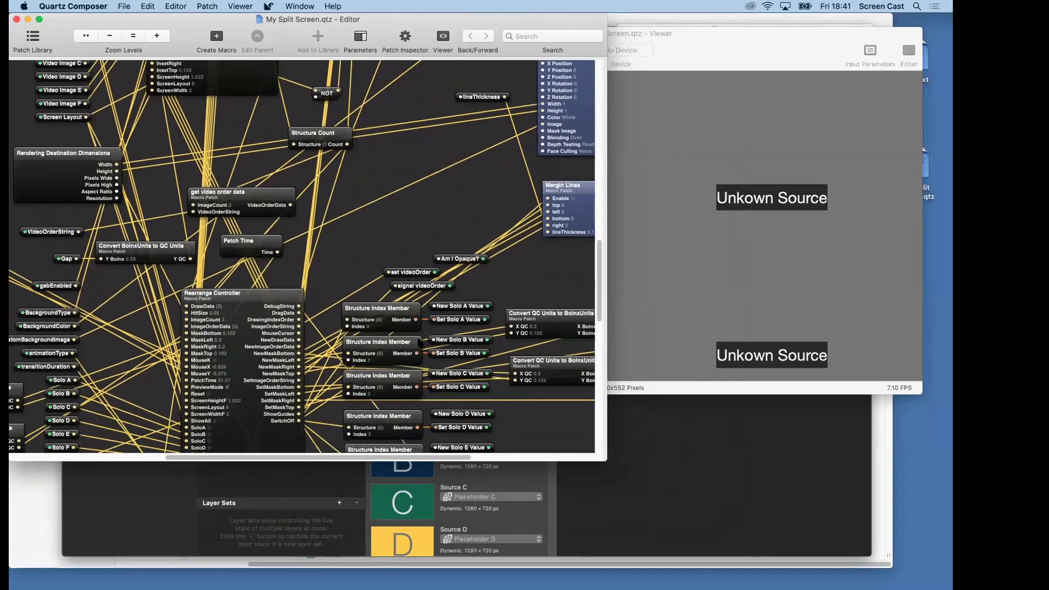
scroll(418, 343, right, 5)
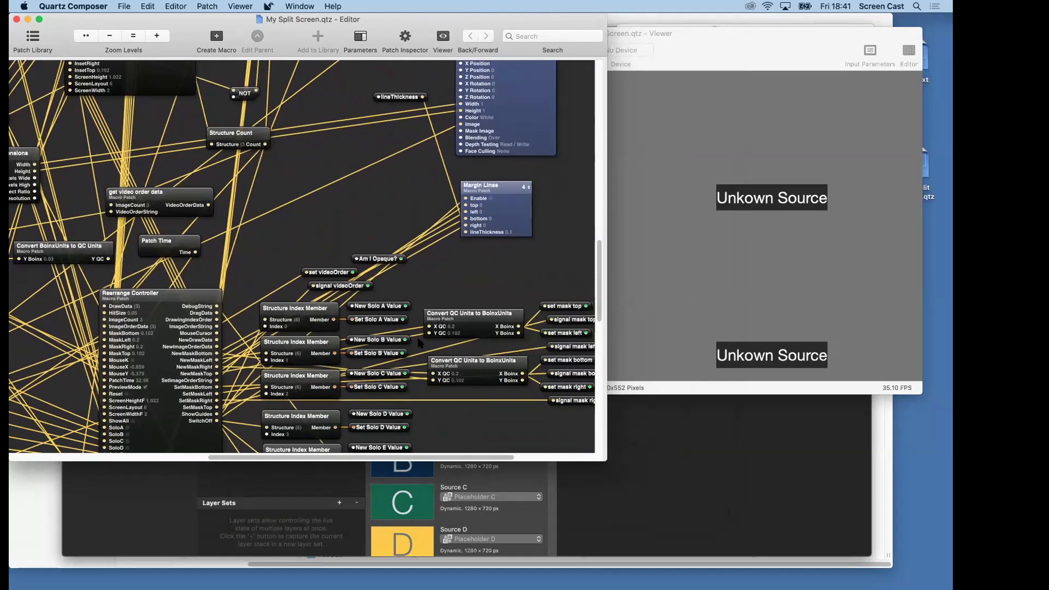
scroll(420, 343, right, 3)
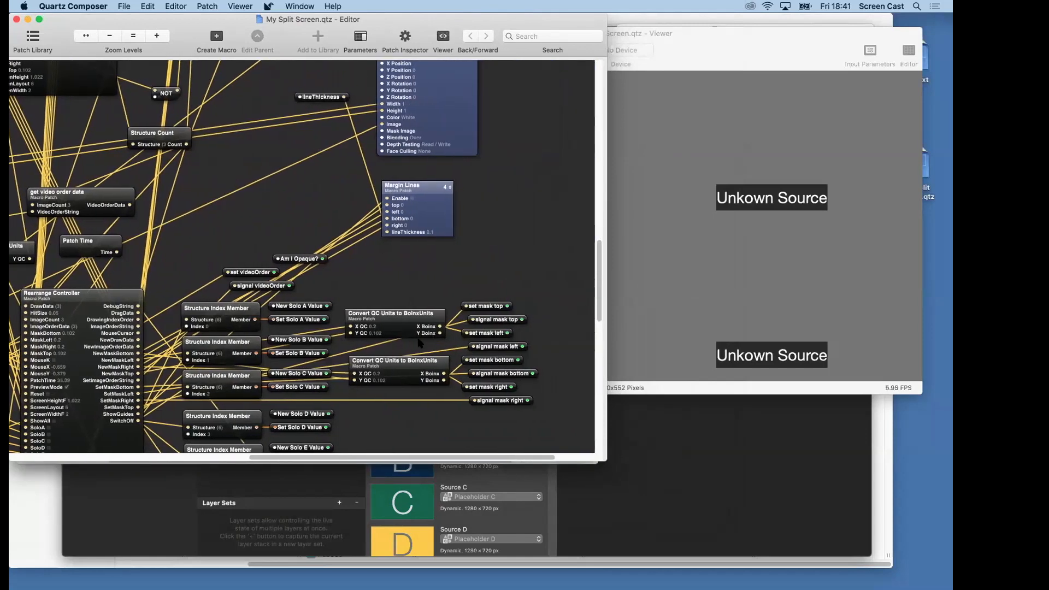
scroll(421, 343, up, 9)
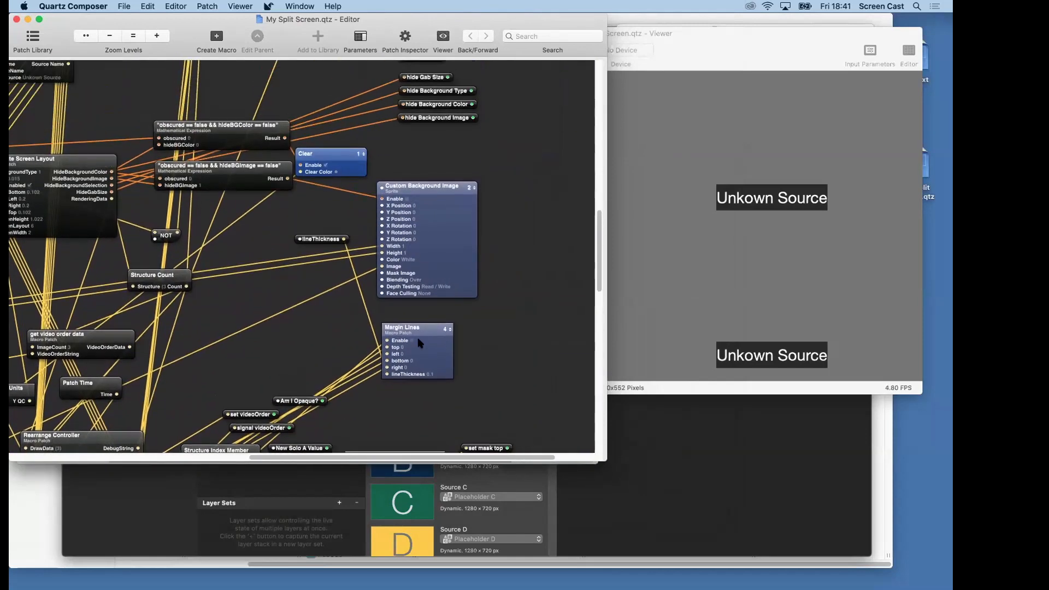
click(270, 6)
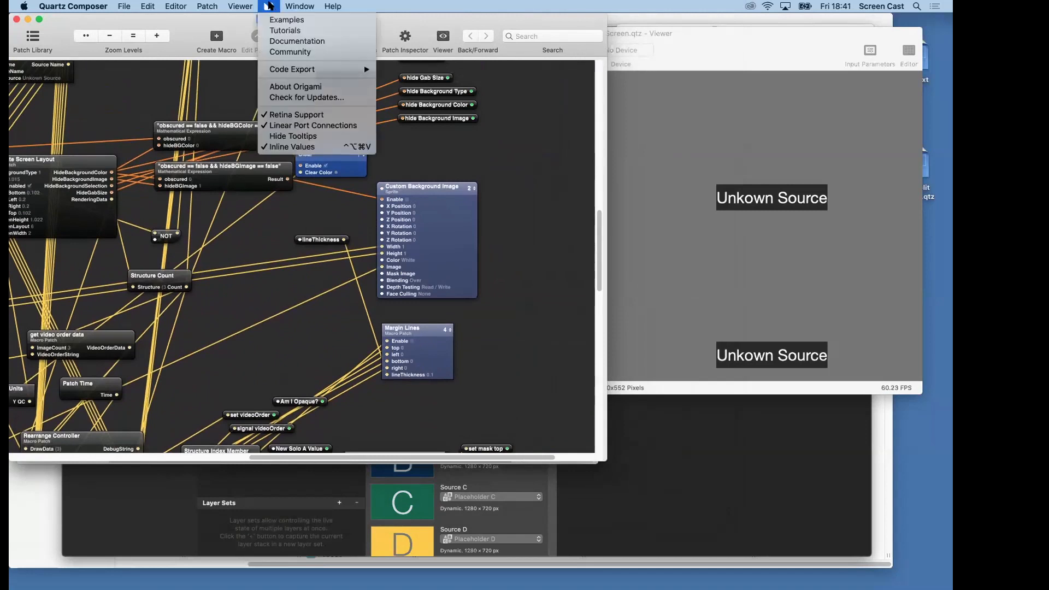
click(269, 5)
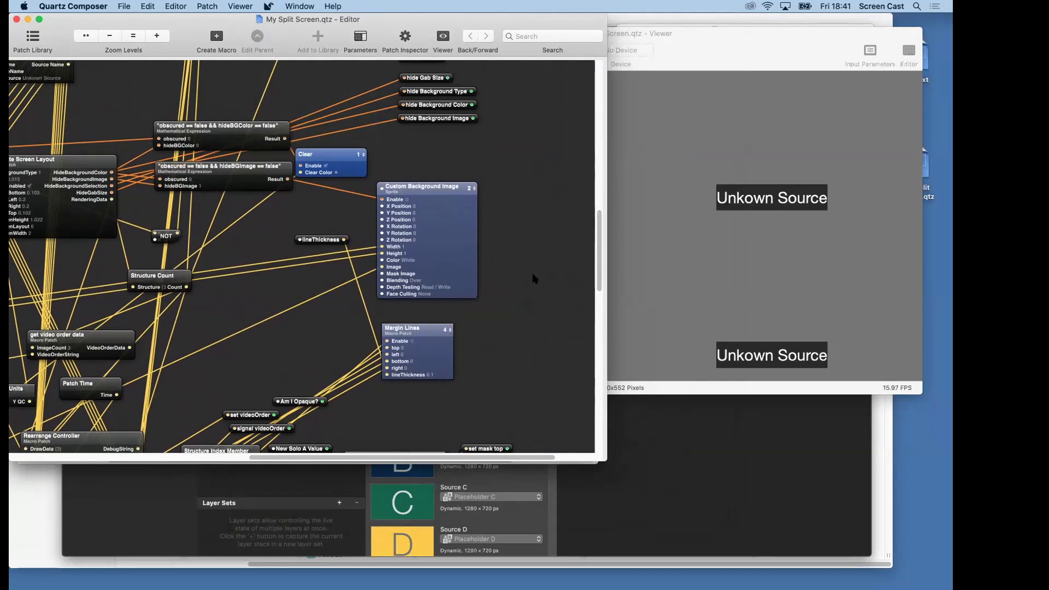
scroll(535, 278, up, 5)
scroll(535, 279, up, 6)
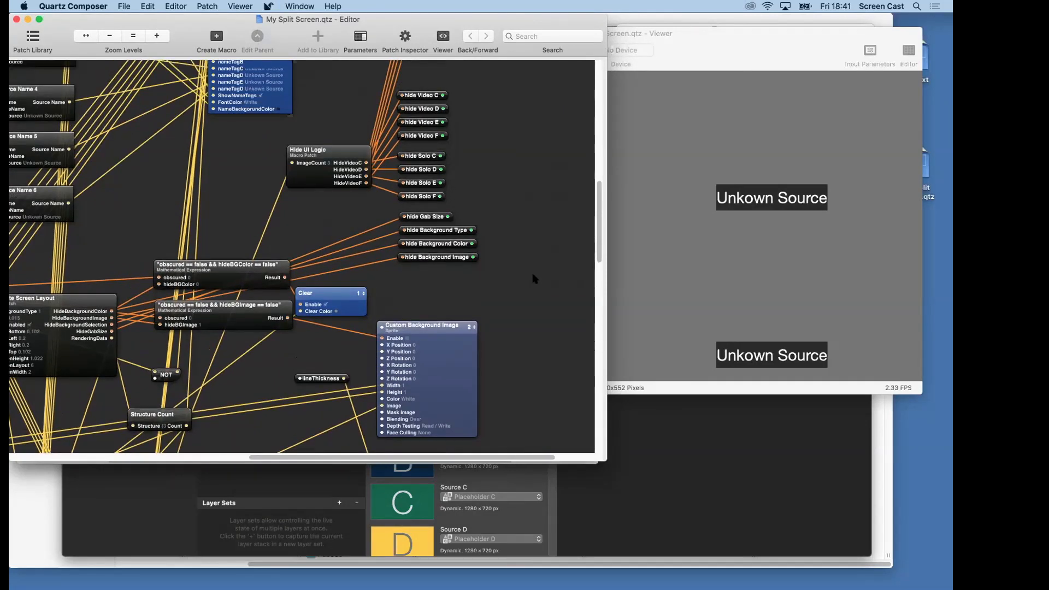
Examine the Iterator patch and the Select Source Name macros feeding it in the Split Screen composition.
scroll(534, 279, up, 4)
scroll(534, 279, up, 6)
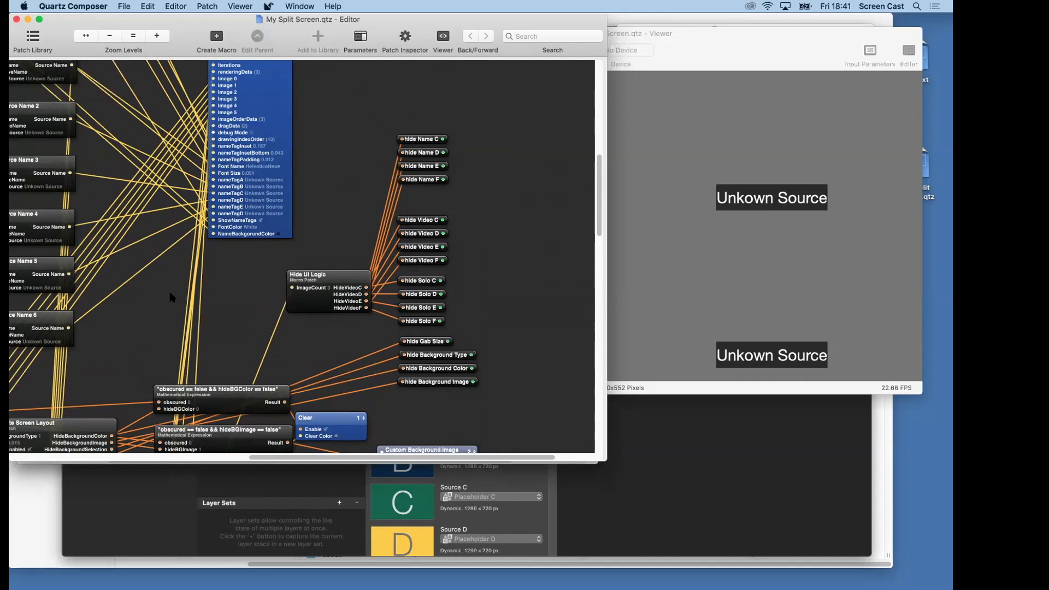
scroll(171, 297, left, 5)
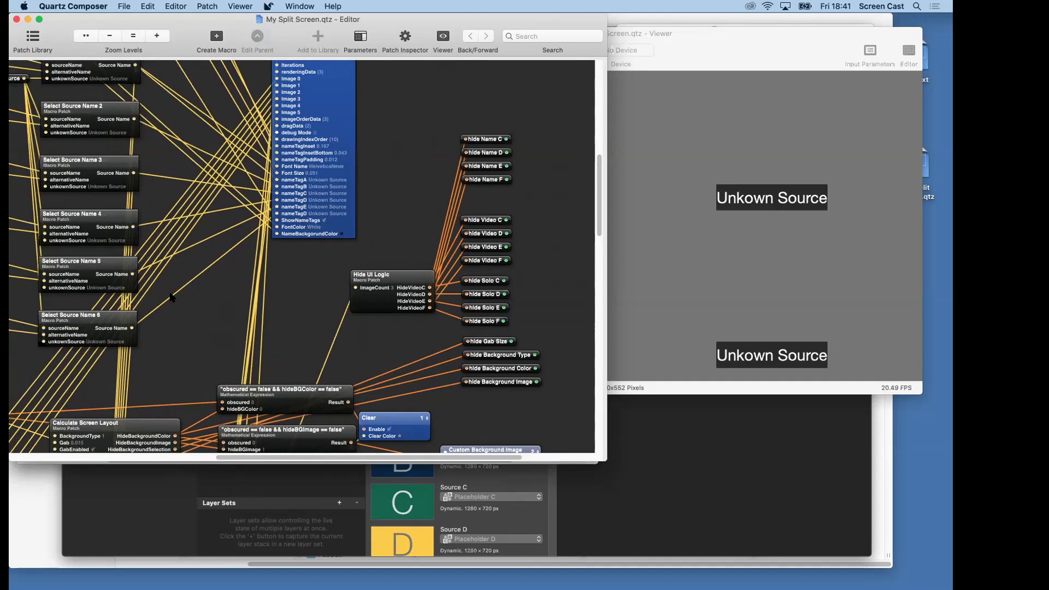
scroll(171, 297, up, 5)
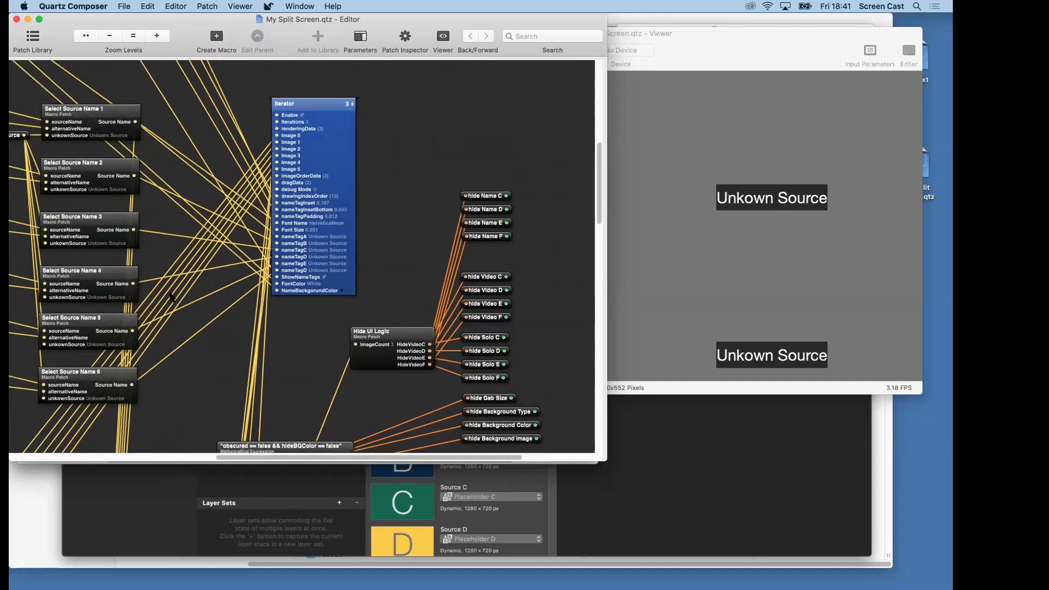
scroll(171, 296, left, 5)
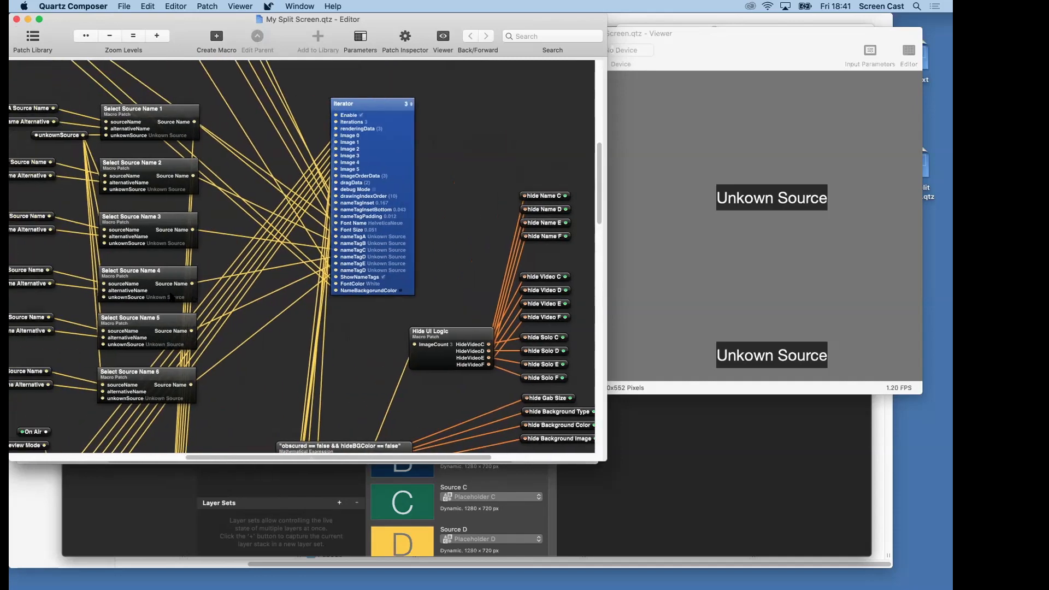
Close the My Split Screen.qtz editor and viewer windows and return to the My Text composition.
click(16, 21)
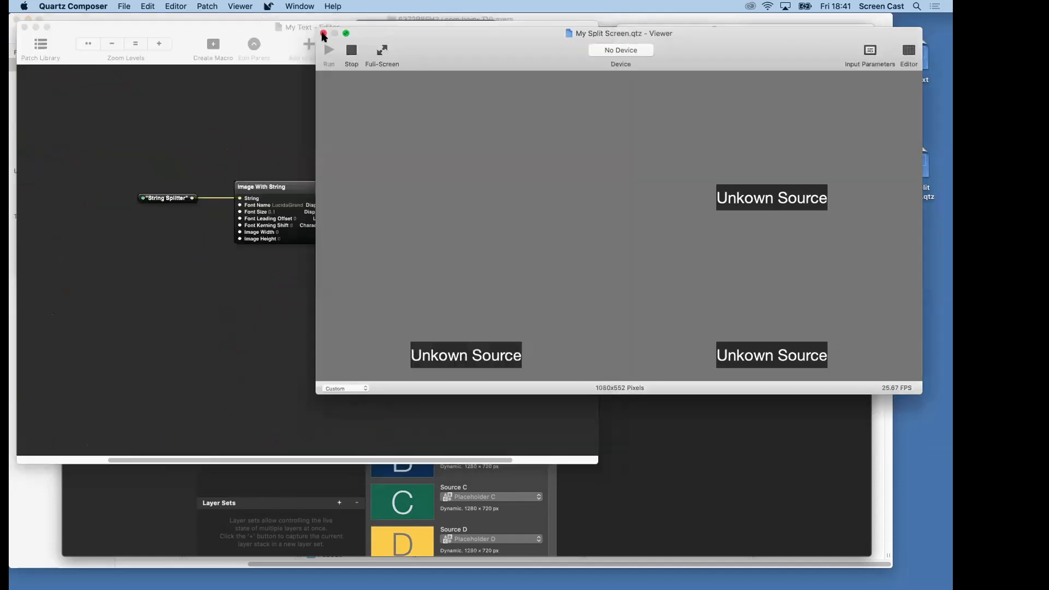
click(323, 34)
click(332, 149)
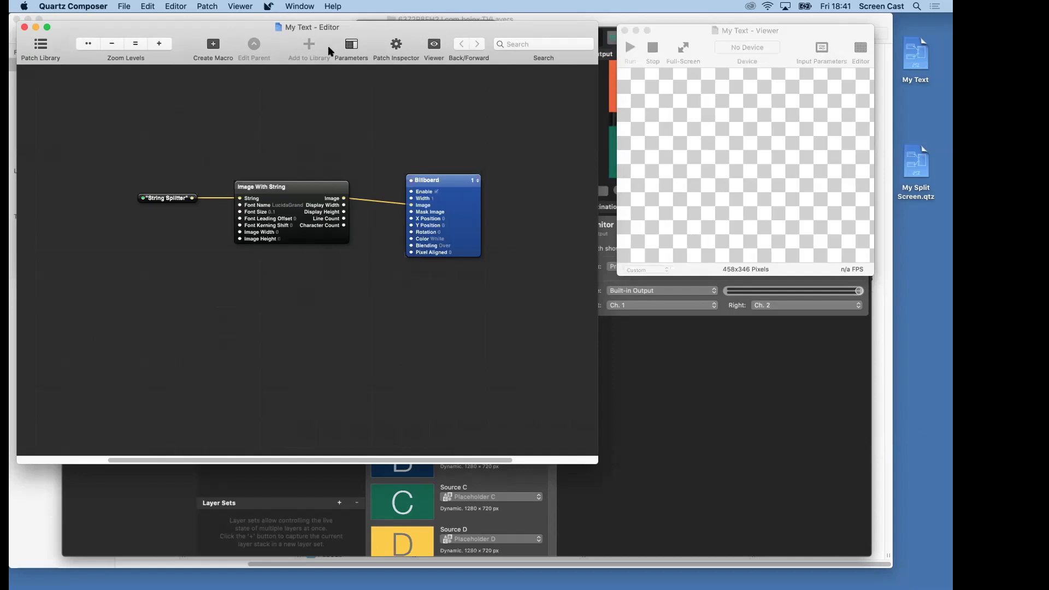
Review the tv_LayerIdentifier, tv_LayerProtocolVersion and tv_LayerVersion properties in the My Text composition information, and dismiss it without changes.
click(176, 6)
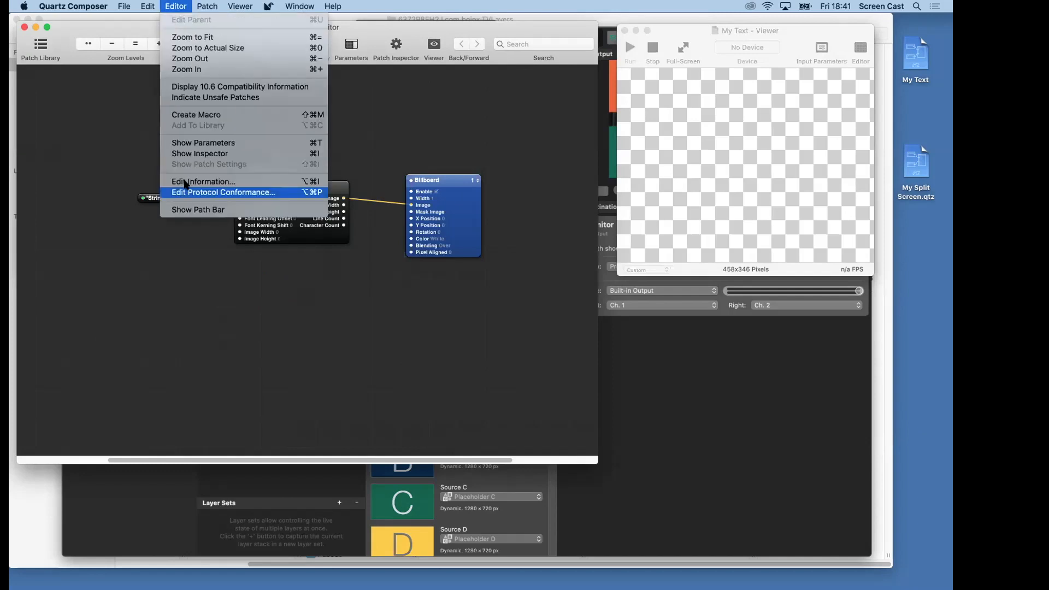
click(186, 183)
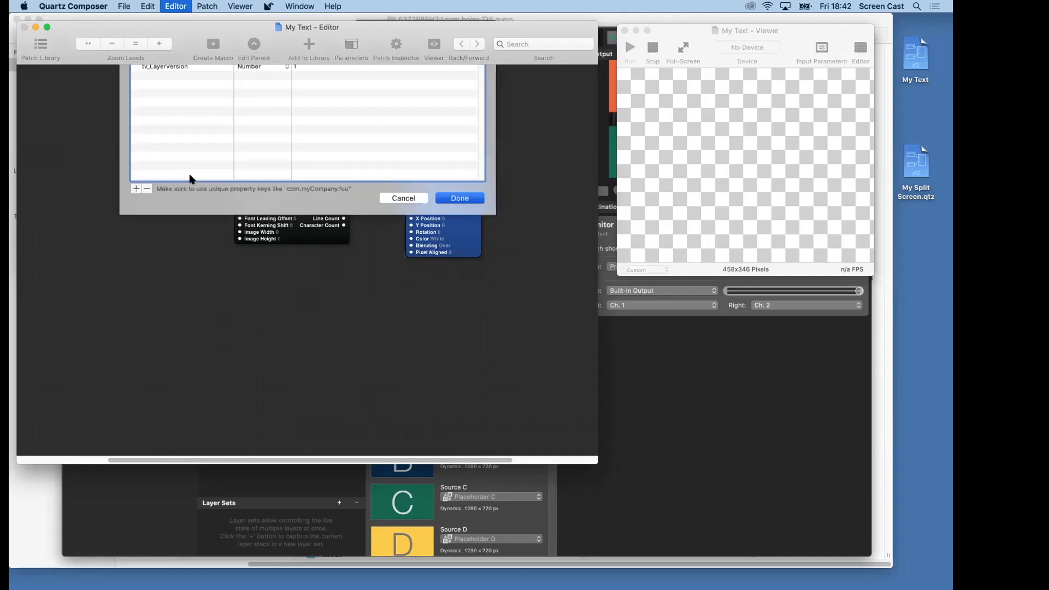
click(171, 132)
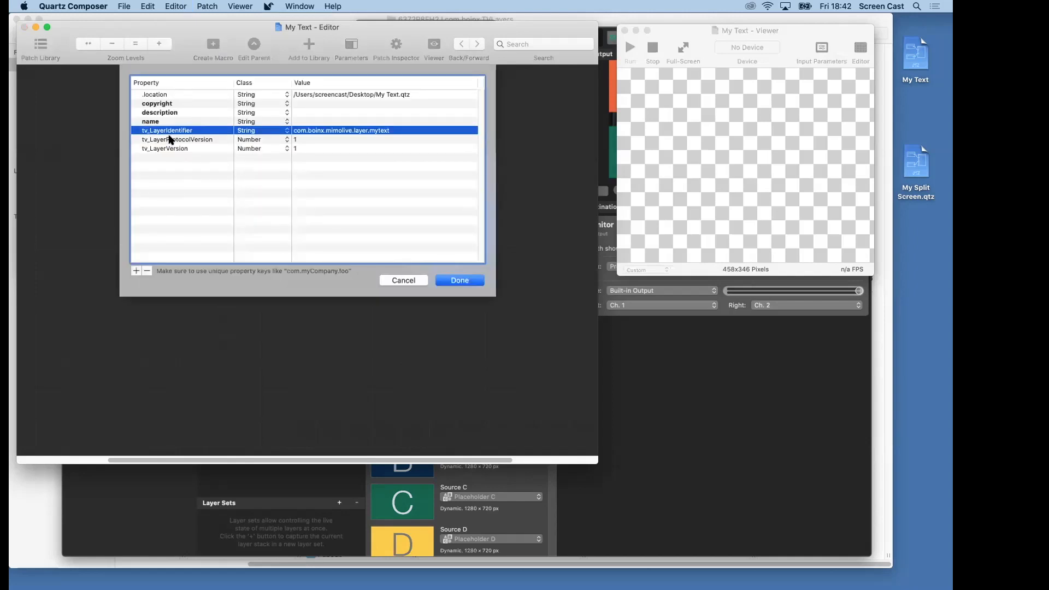
key(Down)
key(Down)
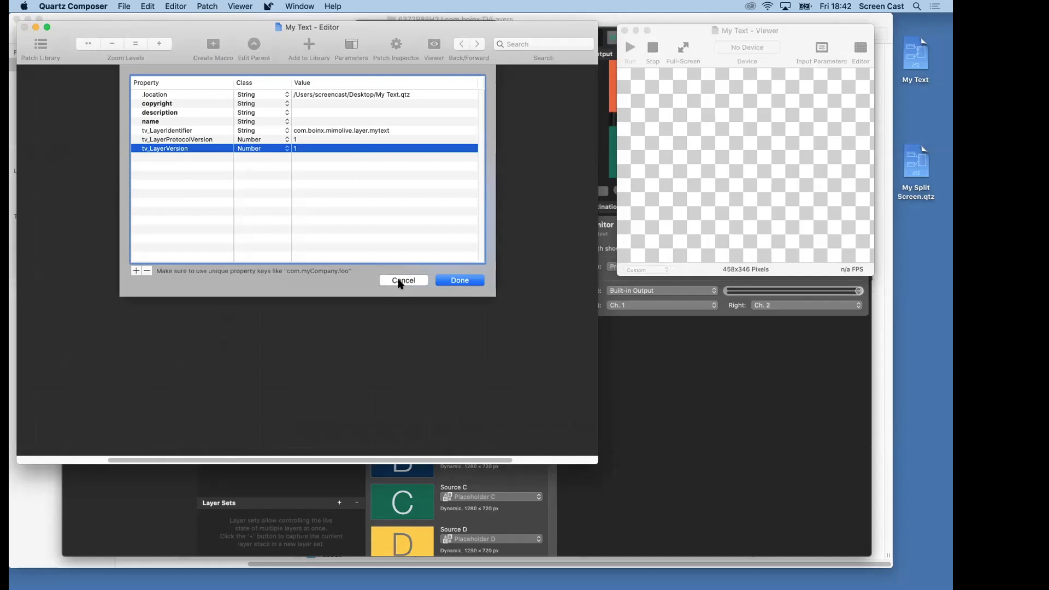
click(401, 281)
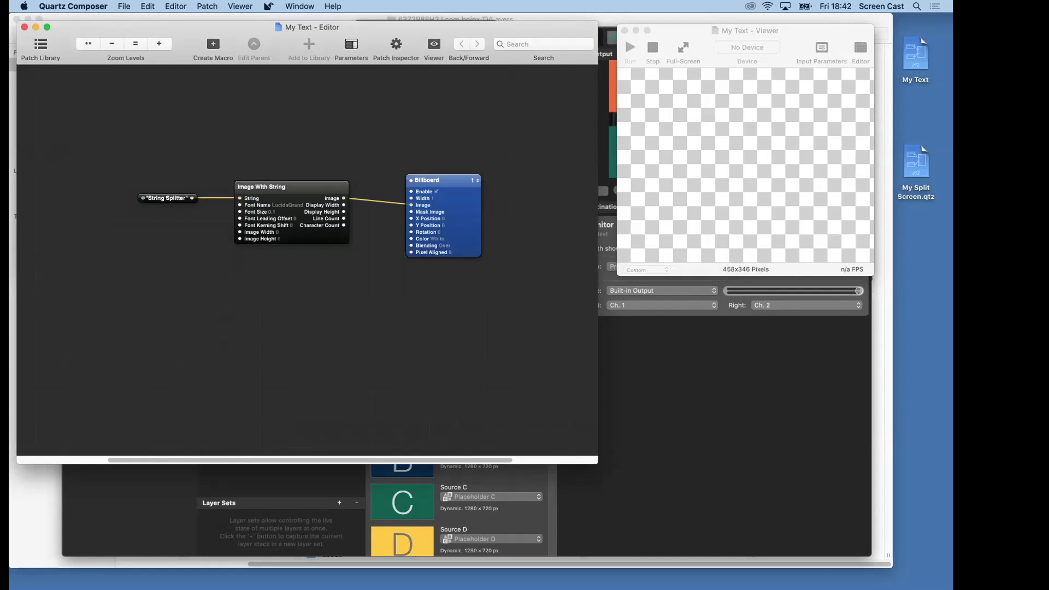
Switch to Safari to reach the saved Custom Layer API documentation in the reading list.
mouse_move(233, 568)
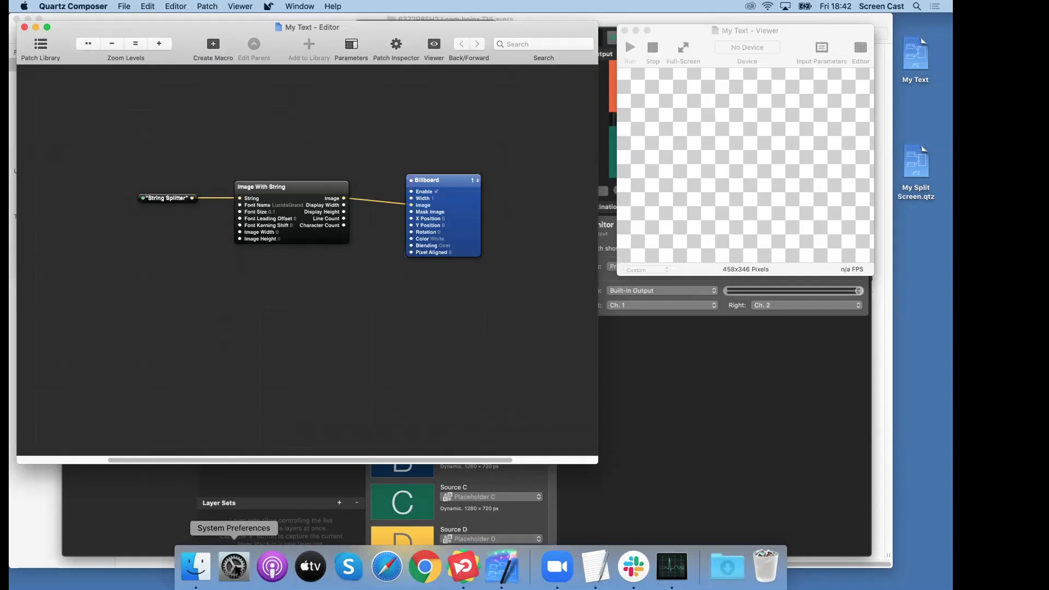
click(387, 567)
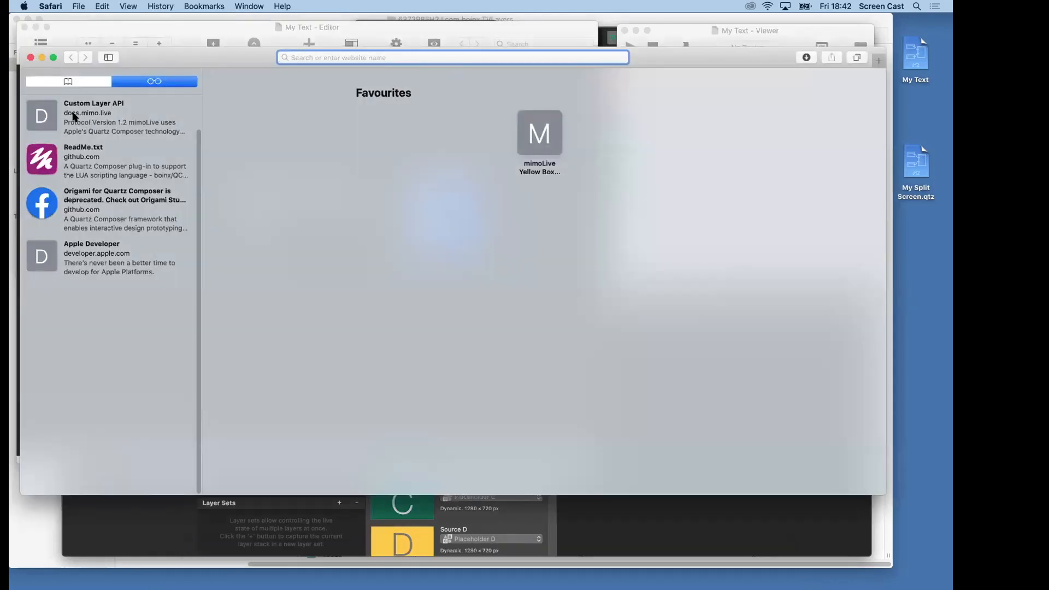
Open the saved Custom Layer API page from the reading list and check its full docs.mimo.live address.
click(73, 116)
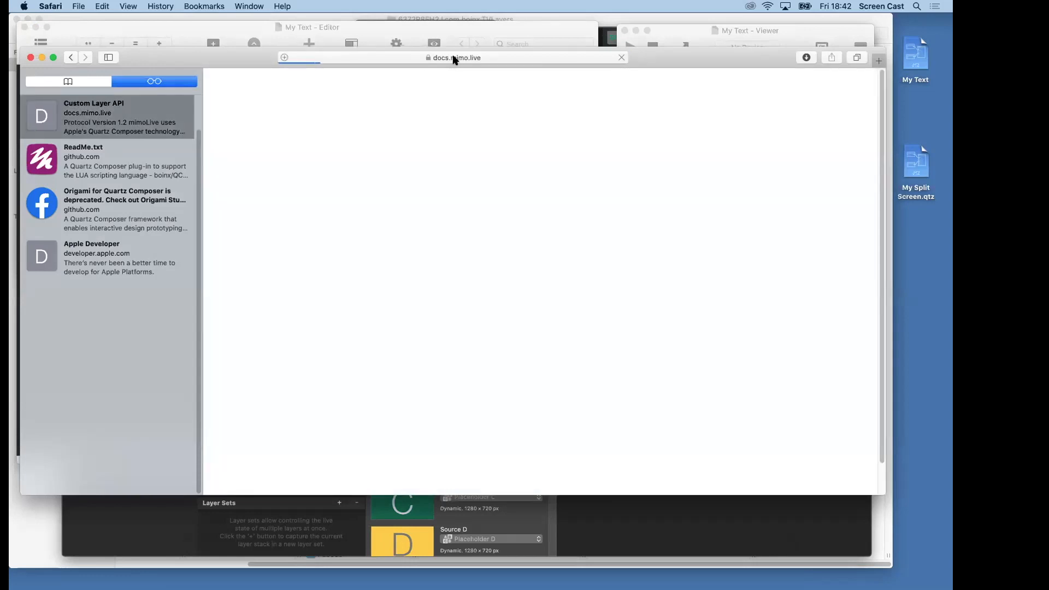
click(360, 58)
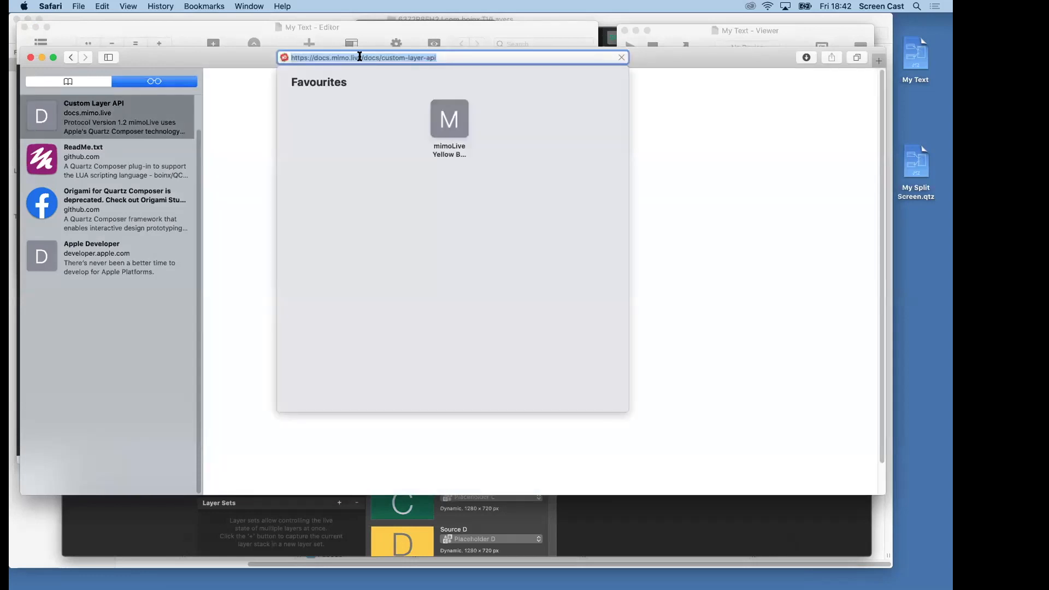
drag(365, 57, 313, 60)
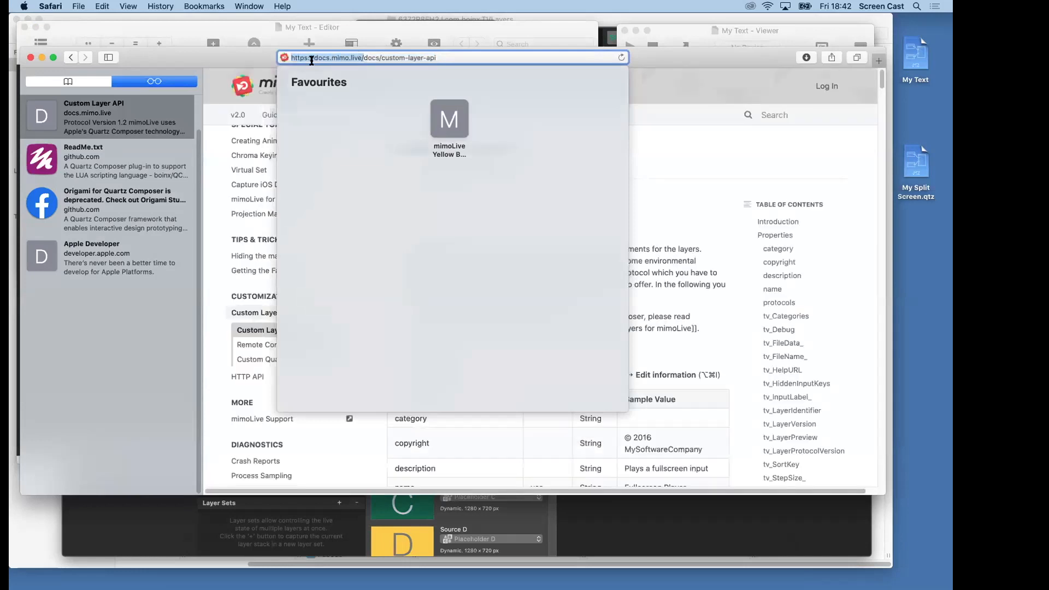
click(661, 138)
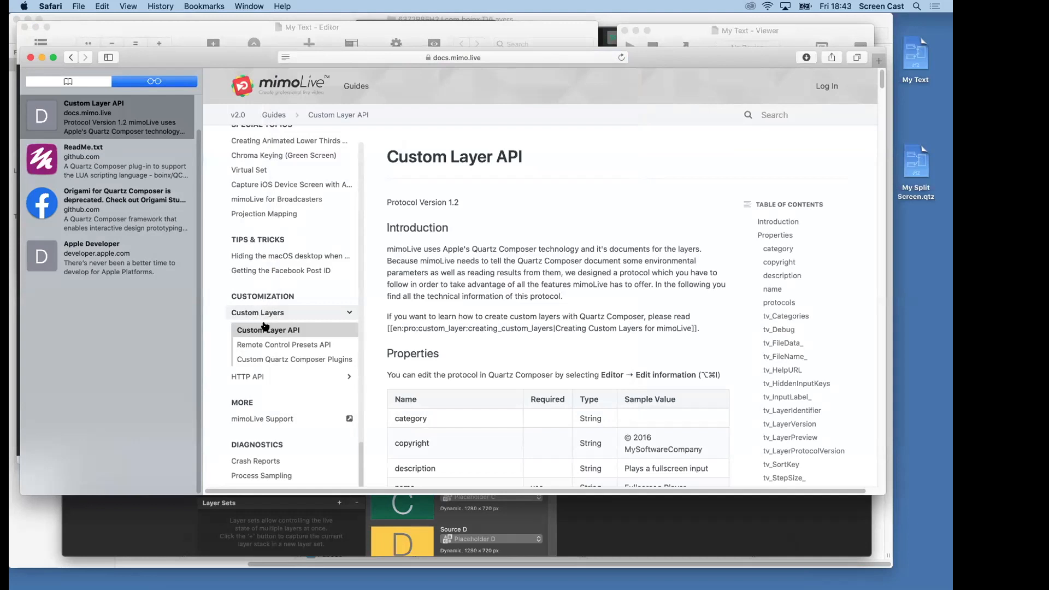
Read through the Properties section of the Custom Layer API page, from the overview table to the individual tv_ property descriptions.
scroll(607, 296, down, 5)
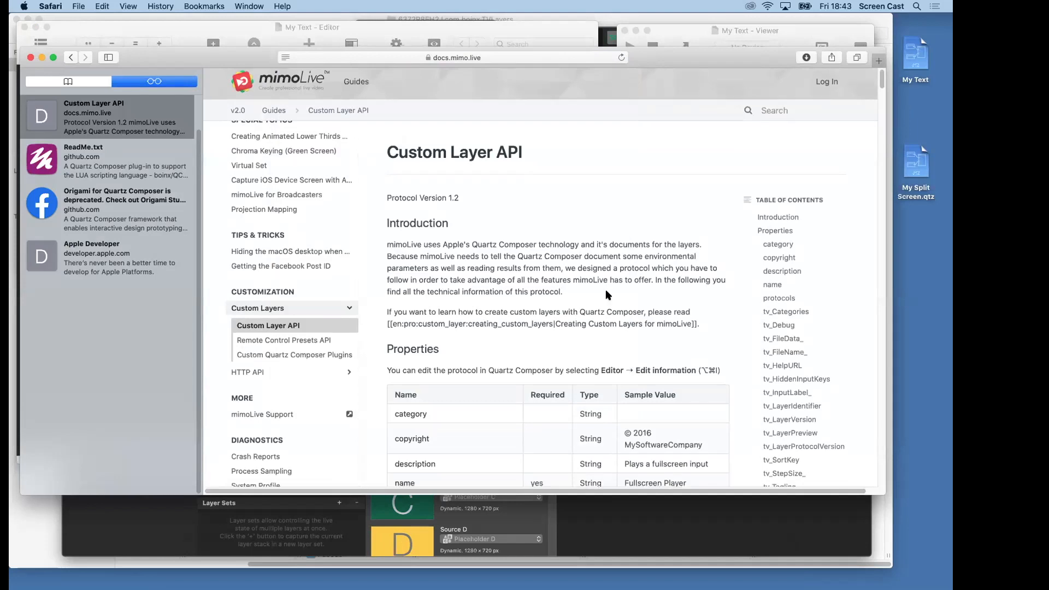
scroll(607, 295, down, 12)
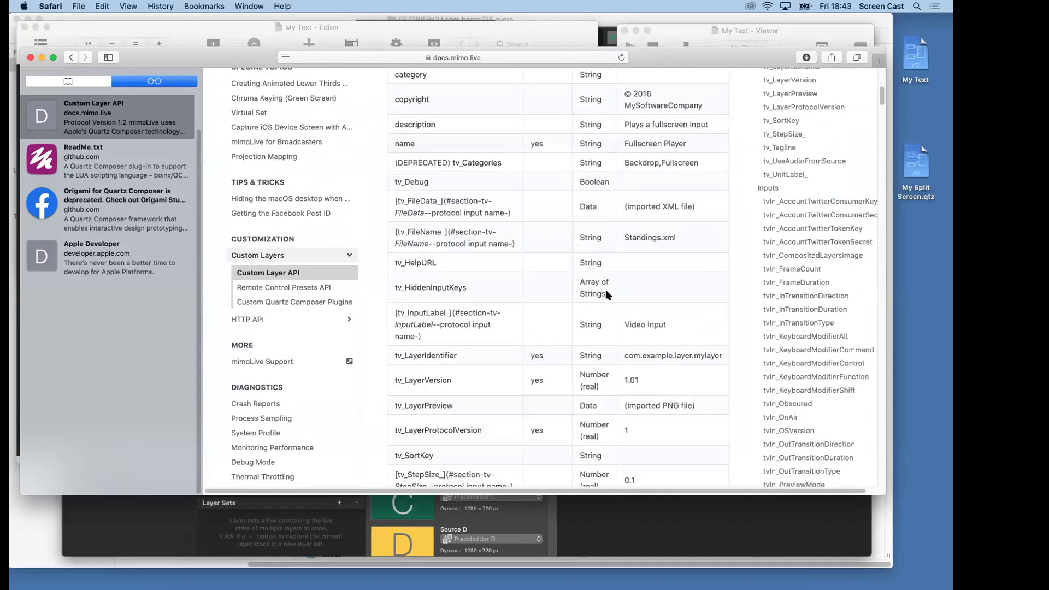
scroll(606, 295, down, 8)
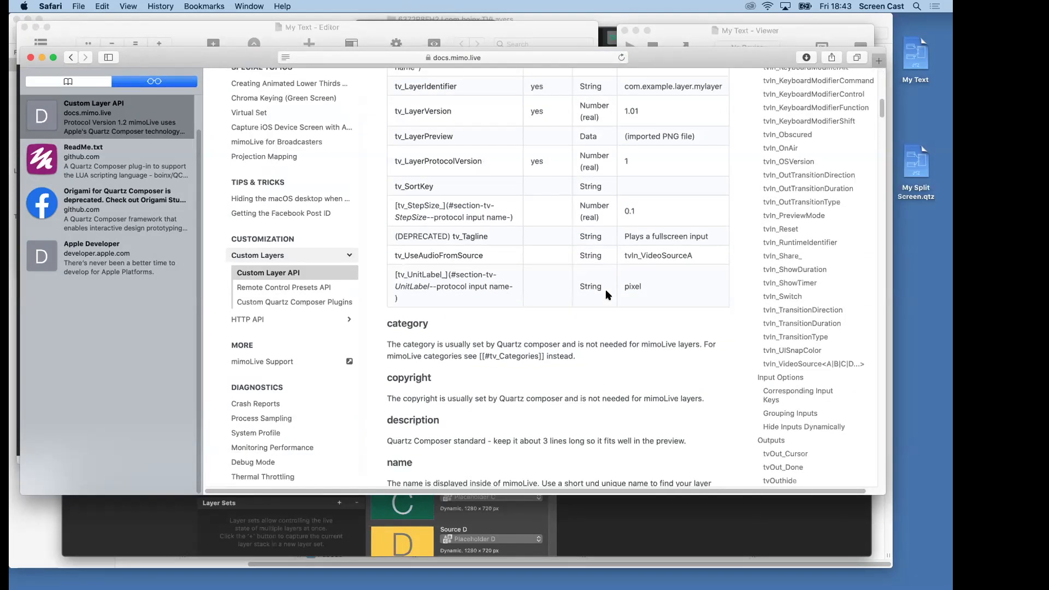
scroll(607, 295, down, 9)
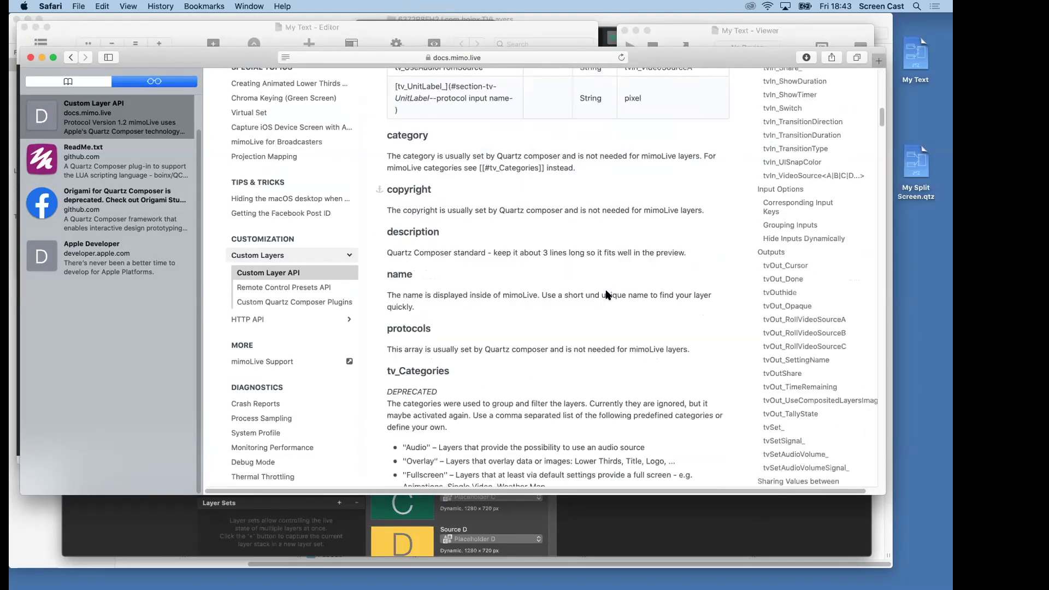
scroll(605, 295, down, 10)
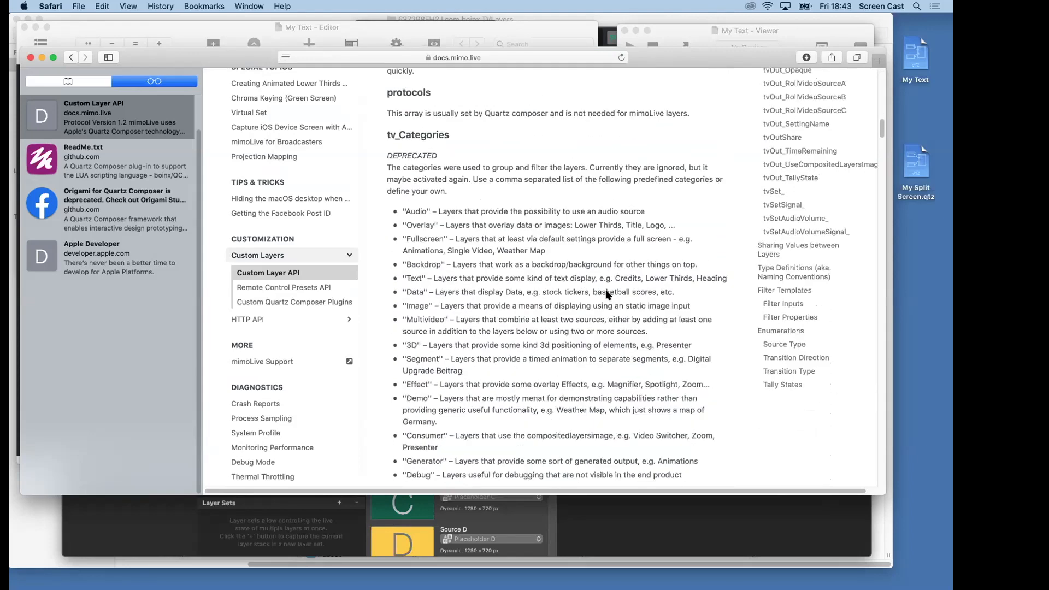
scroll(606, 295, down, 12)
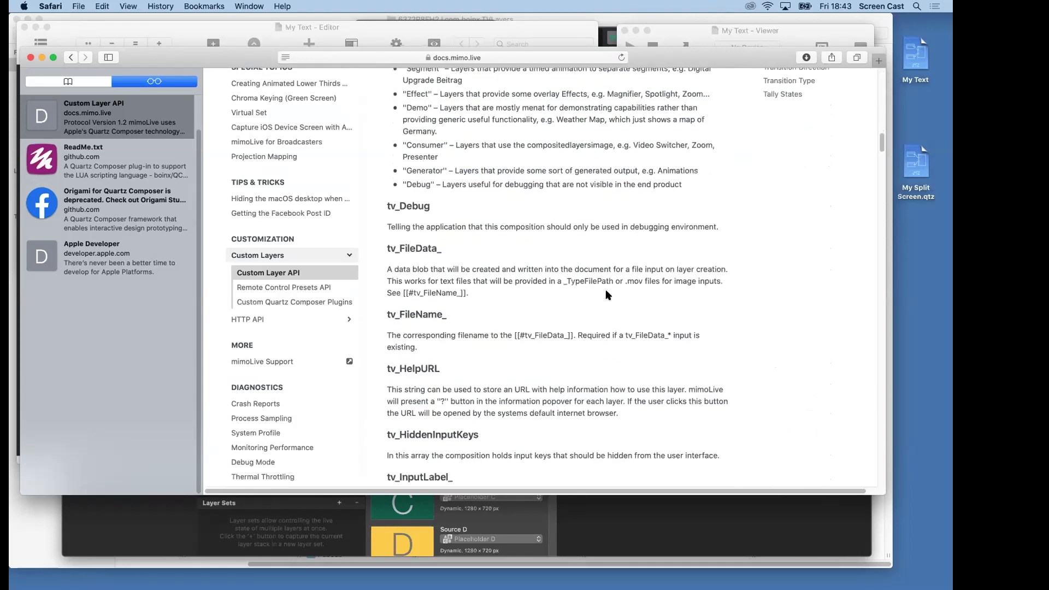
scroll(606, 295, down, 17)
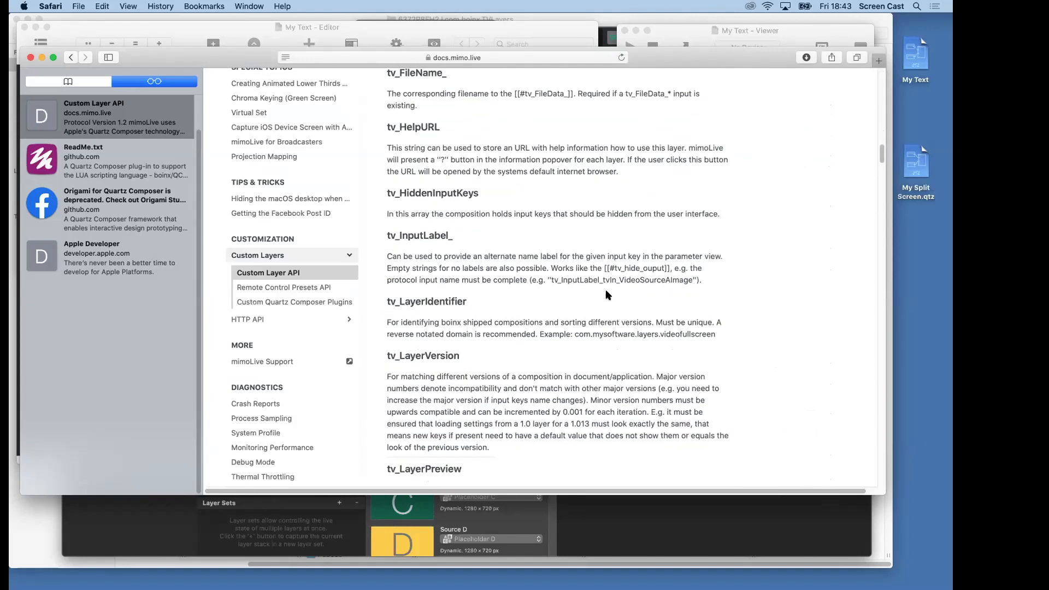
scroll(607, 295, down, 20)
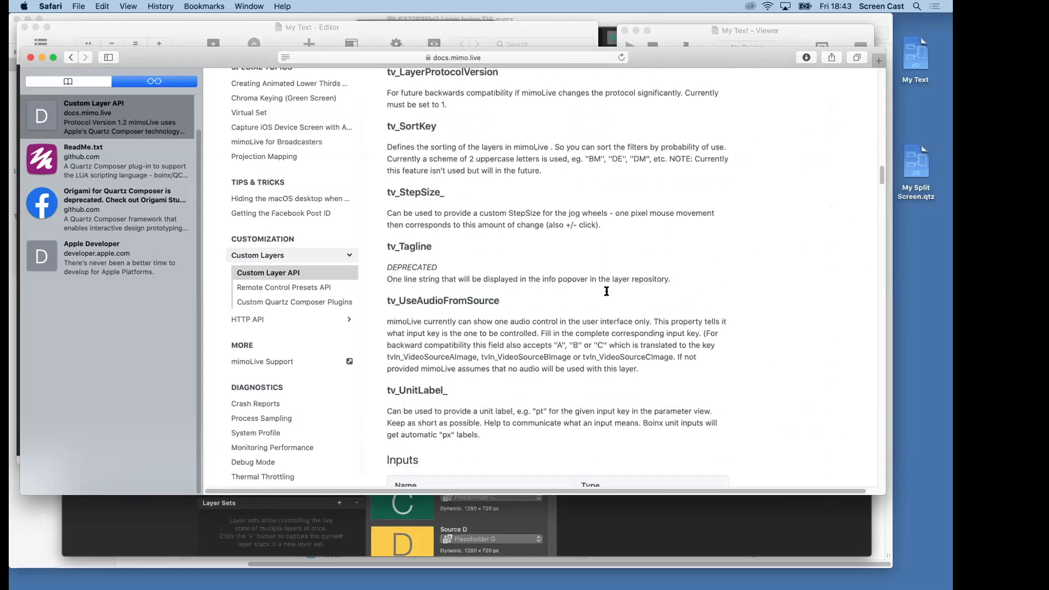
Examine the tvIn_ inputs table and input descriptions on the Custom Layer API page, and close the browser window.
scroll(606, 291, down, 10)
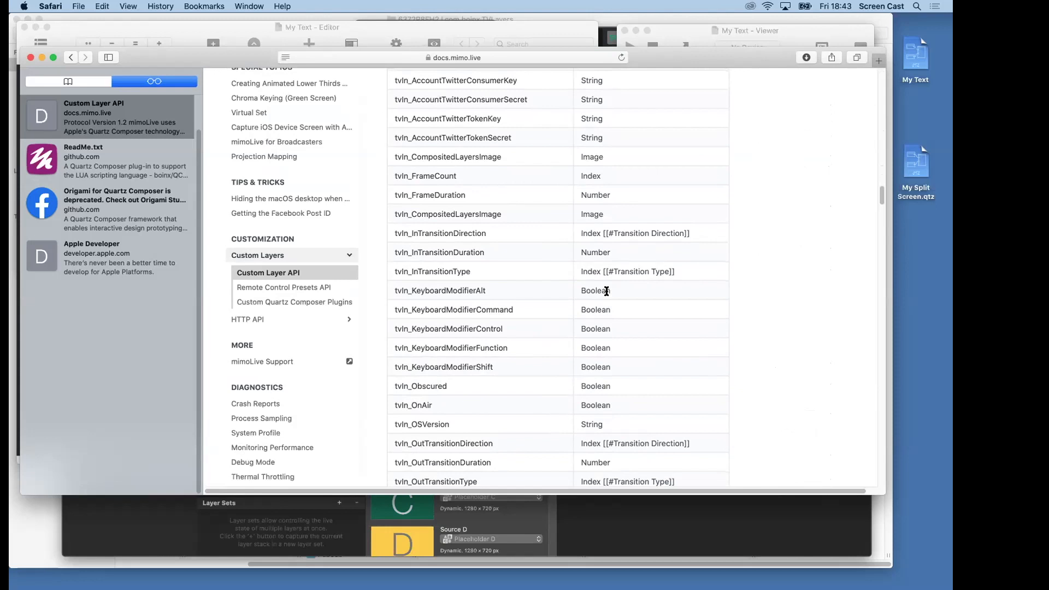
scroll(606, 290, down, 3)
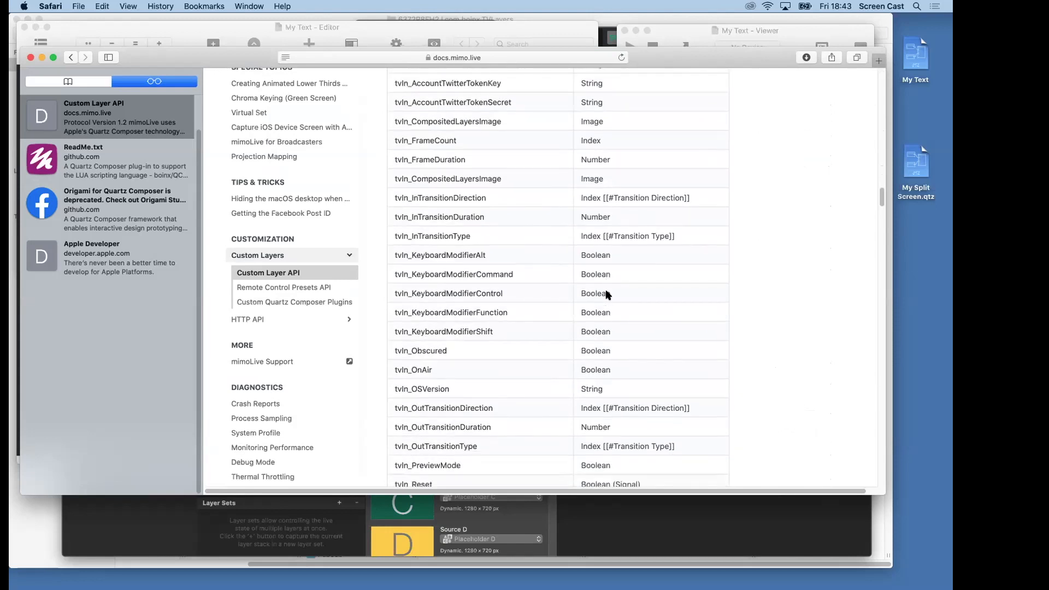
scroll(607, 295, down, 8)
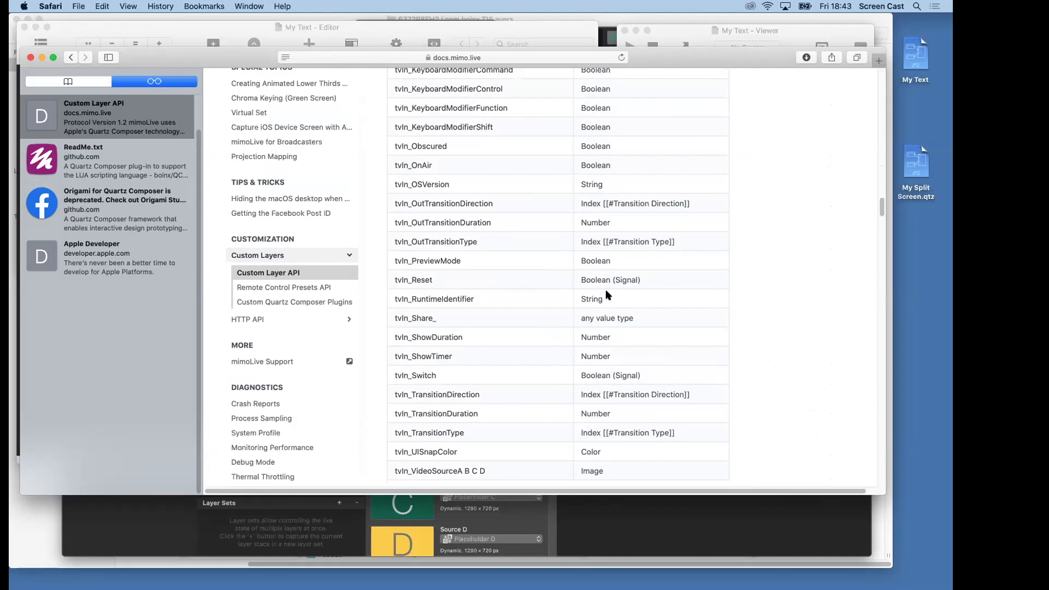
scroll(606, 294, down, 4)
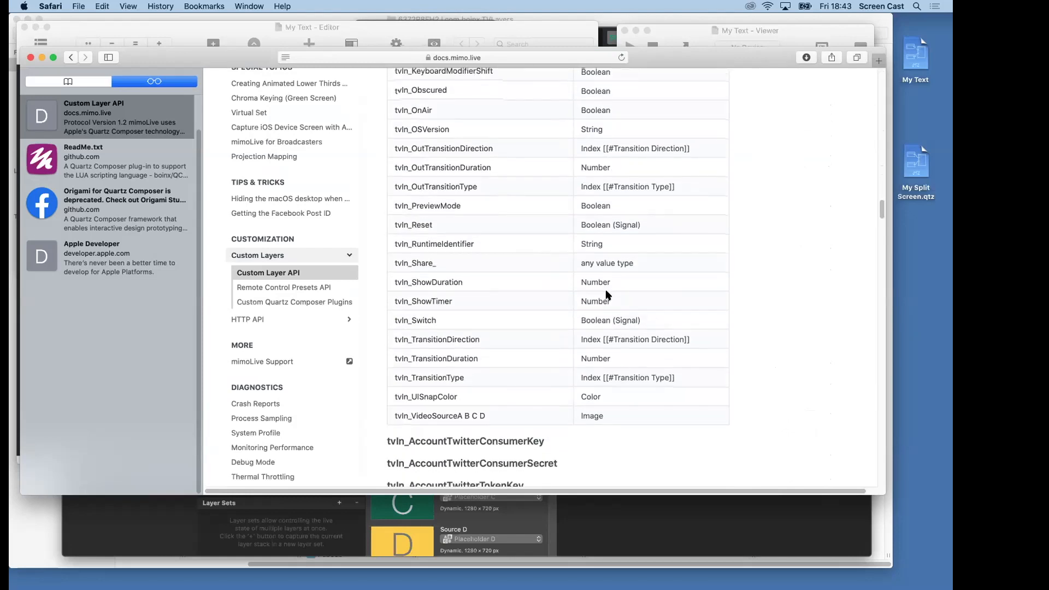
scroll(607, 295, down, 8)
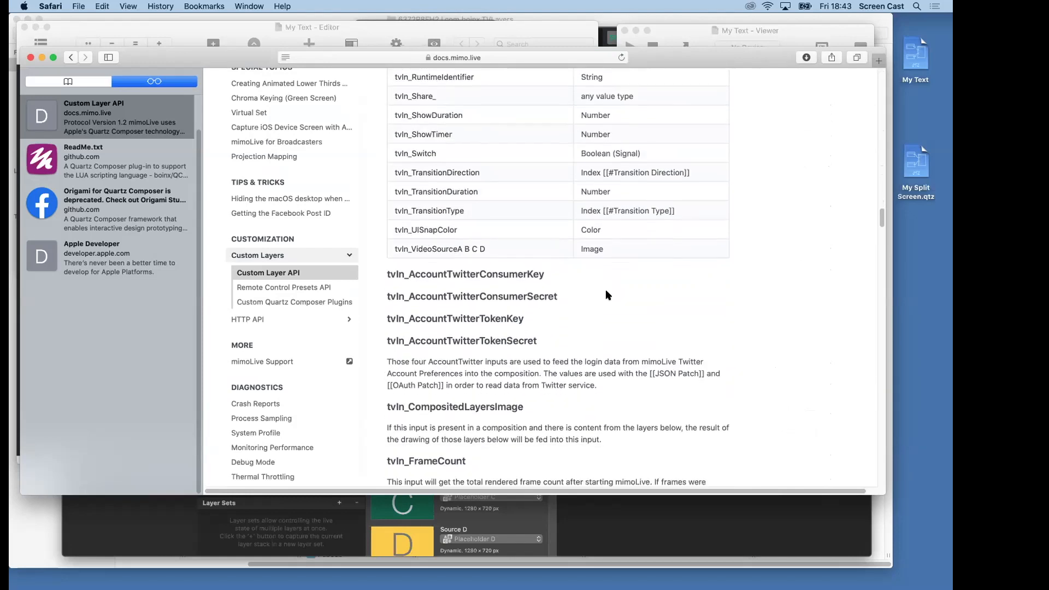
scroll(607, 294, down, 4)
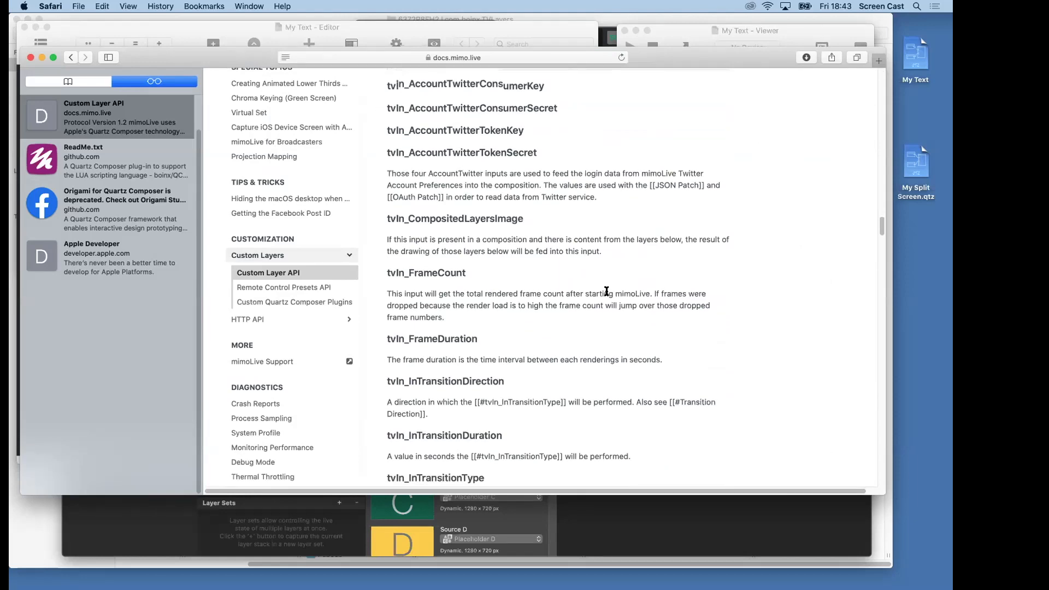
scroll(607, 292, down, 5)
scroll(606, 291, down, 15)
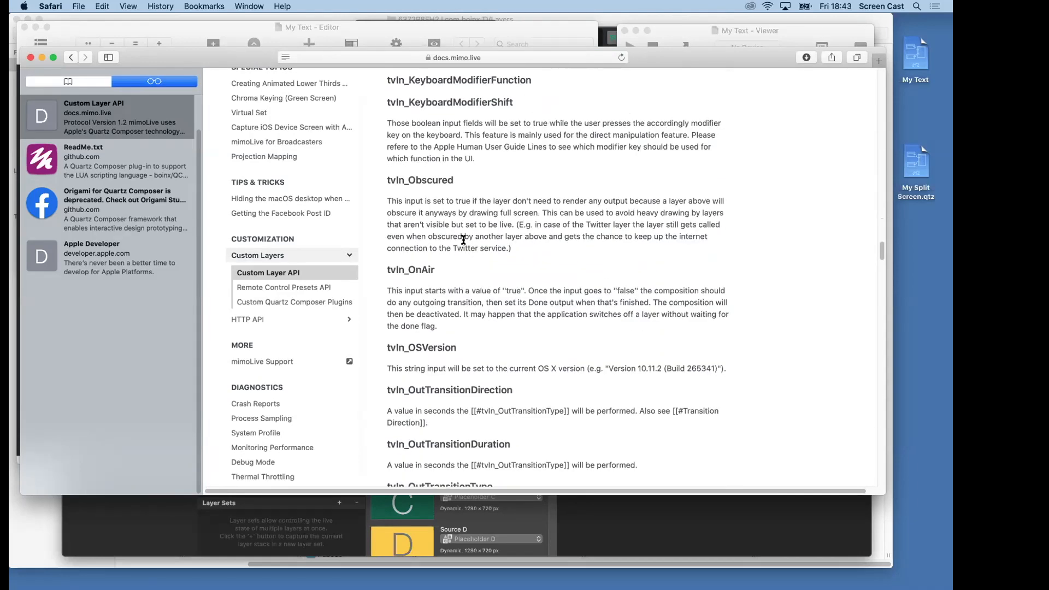
click(31, 57)
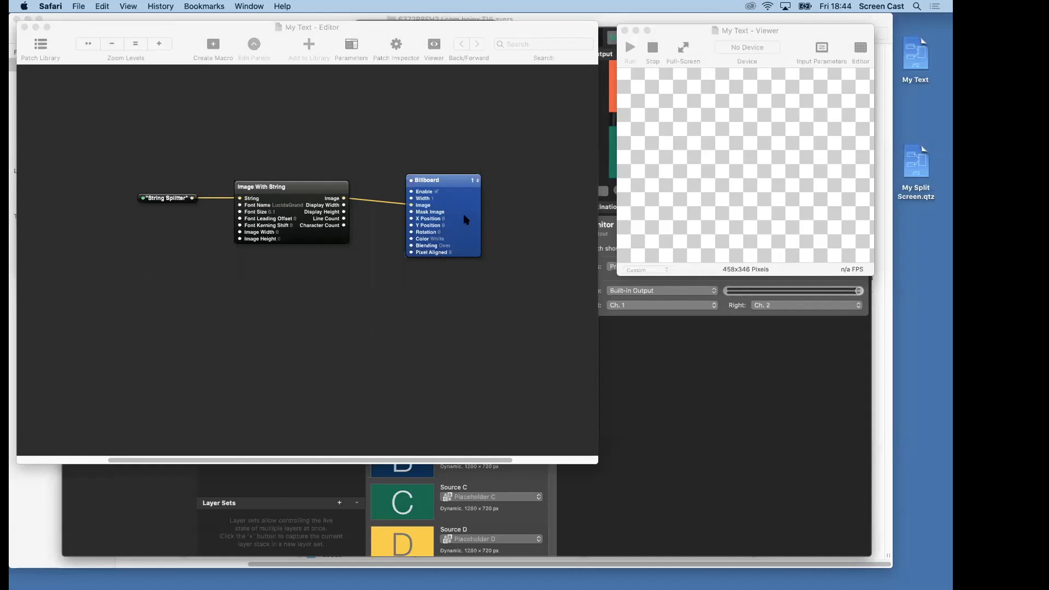
Move the Billboard patch higher and the Image With String patch slightly lower in the My Text composition.
drag(466, 221, 466, 187)
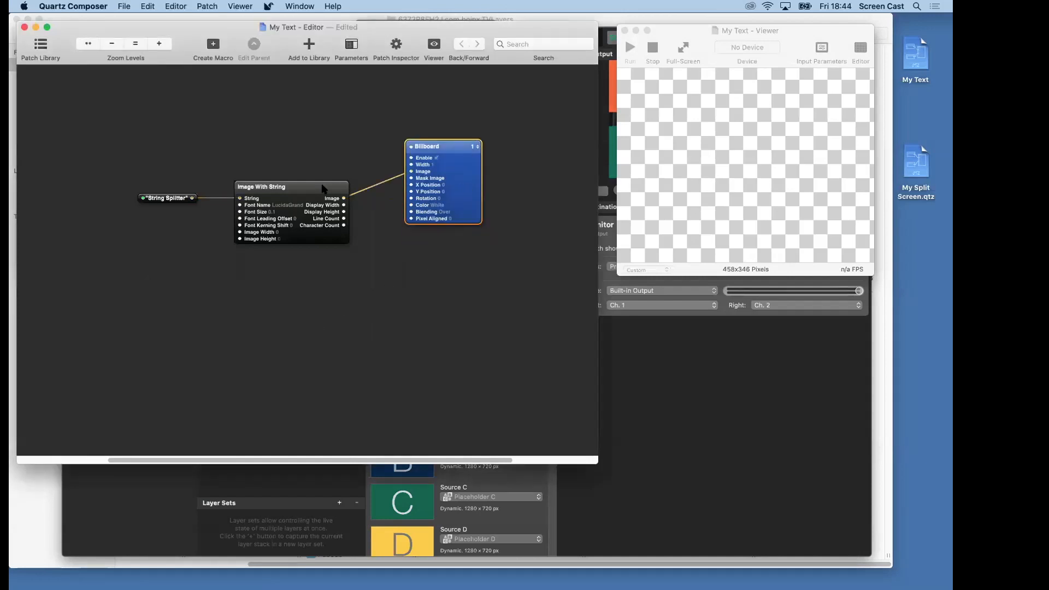
mouse_move(322, 188)
drag(304, 237, 301, 251)
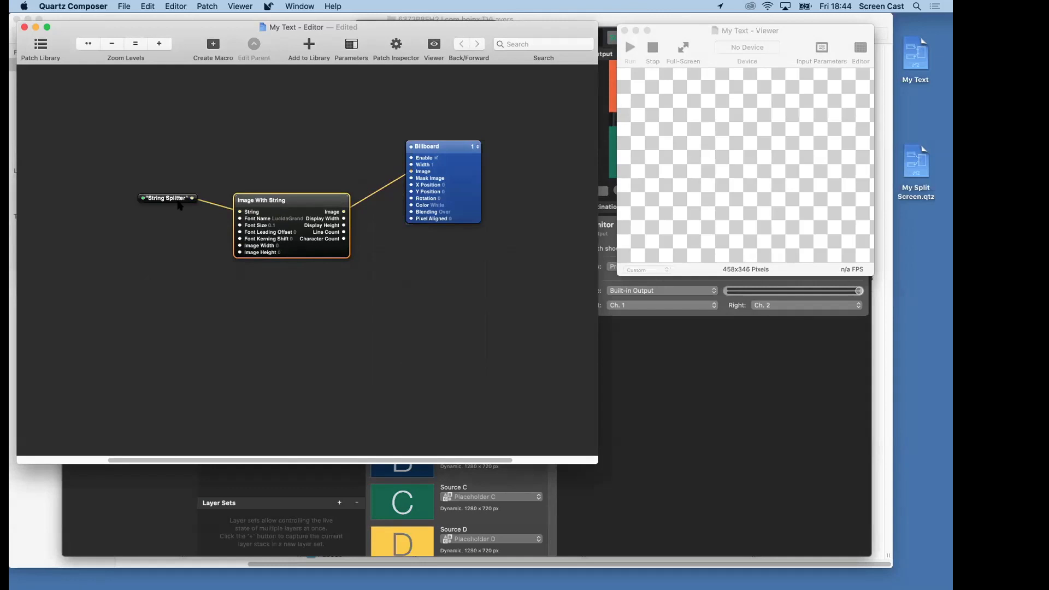
Check the String Splitter's published inputs, and delete it together with the Image With String patch.
right_click(170, 201)
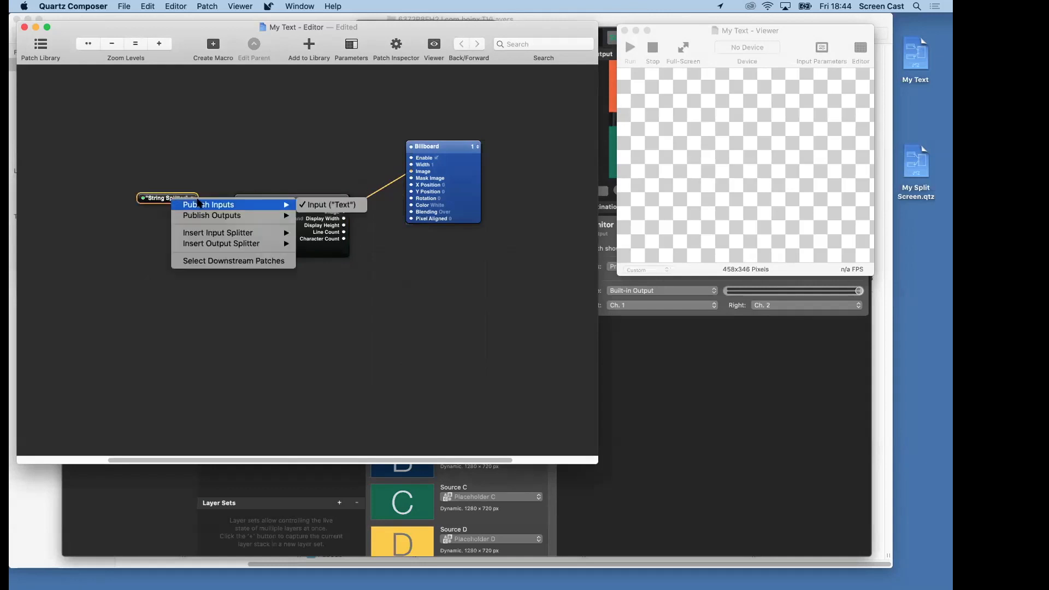
click(220, 162)
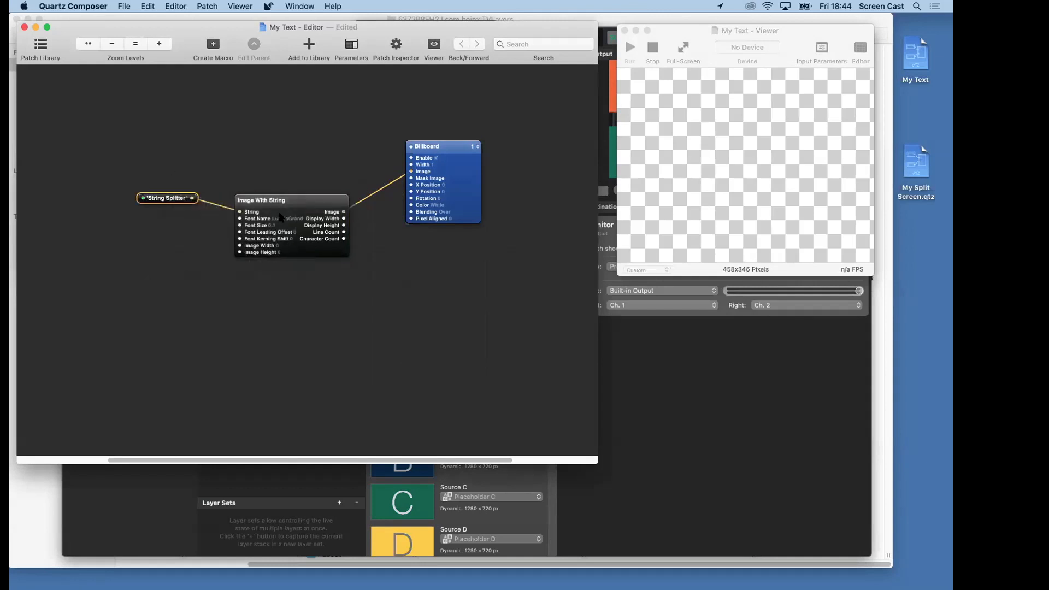
shift+click(295, 202)
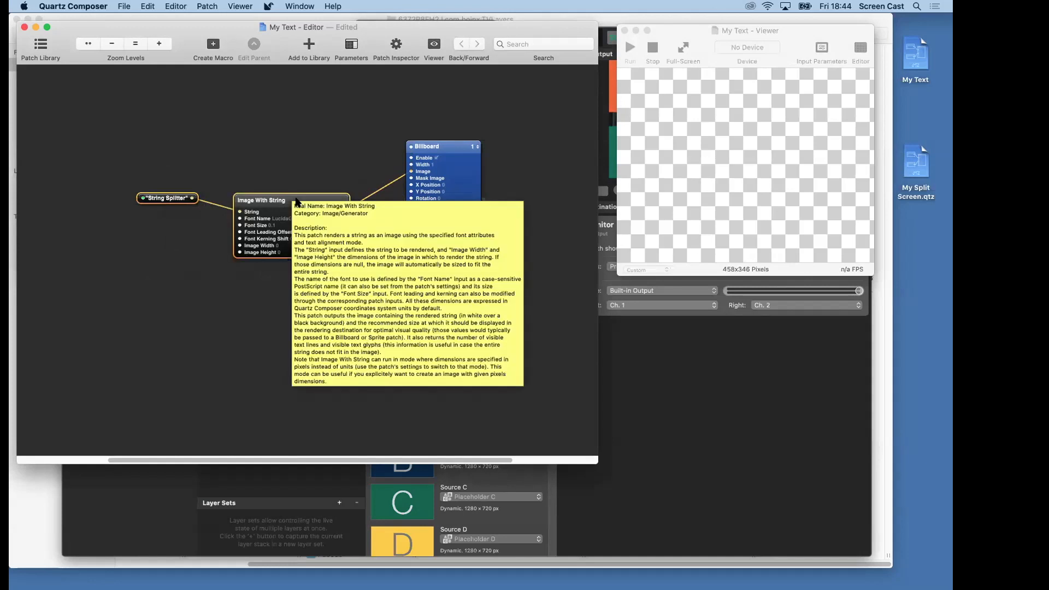
key(BackSpace)
right_click(208, 172)
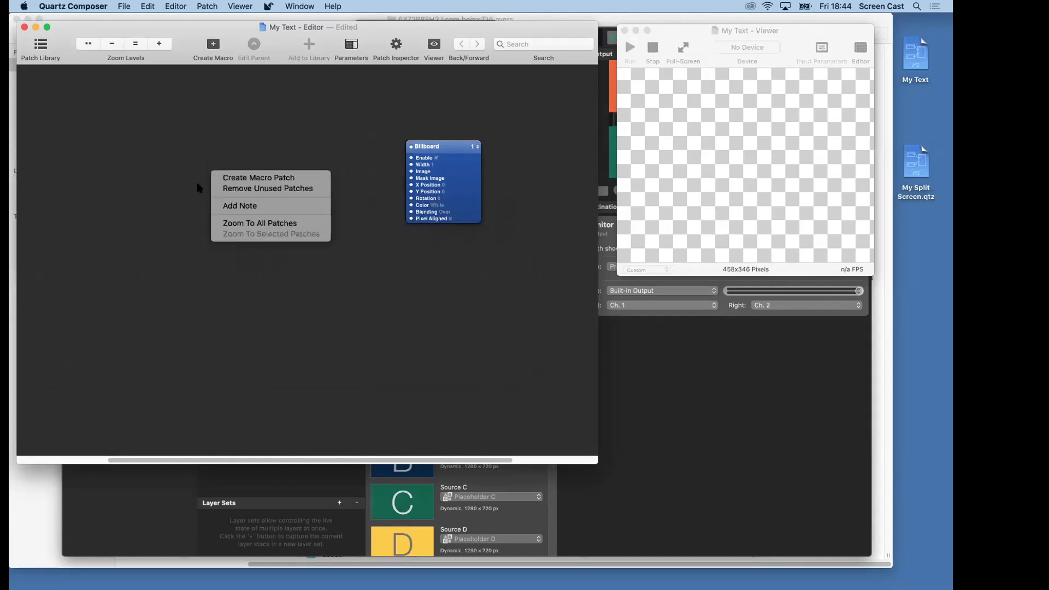
click(176, 213)
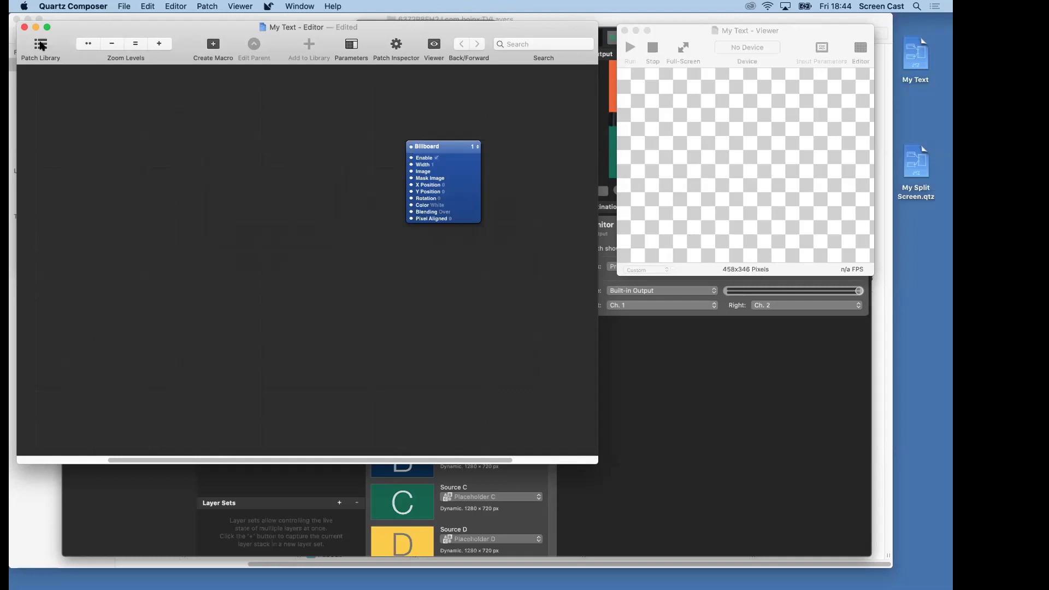
Search the patch library for "inpu" and add an Input Splitter patch beside the Billboard patch.
click(41, 46)
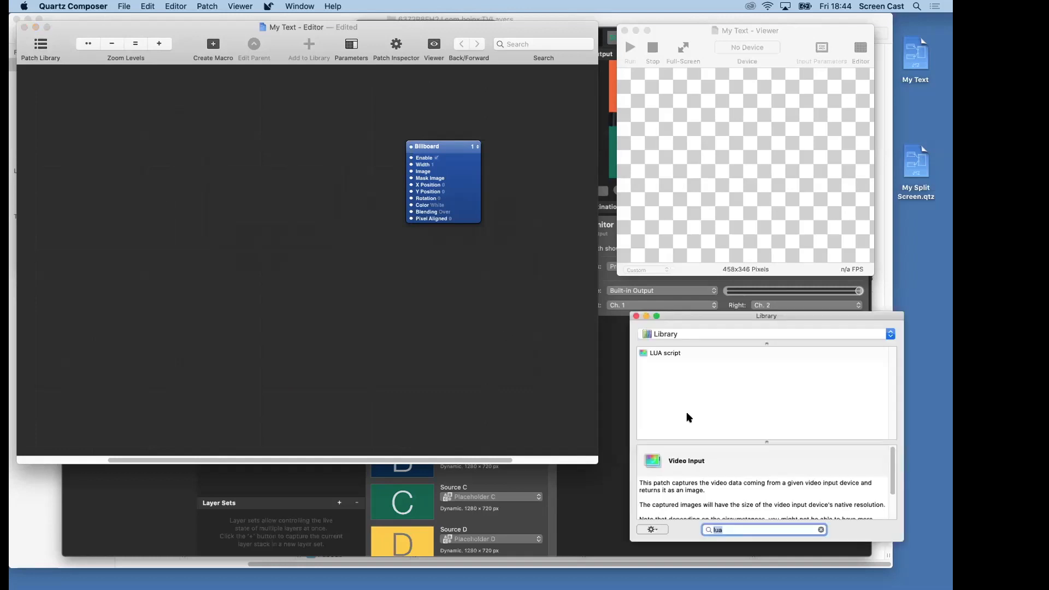
text(in)
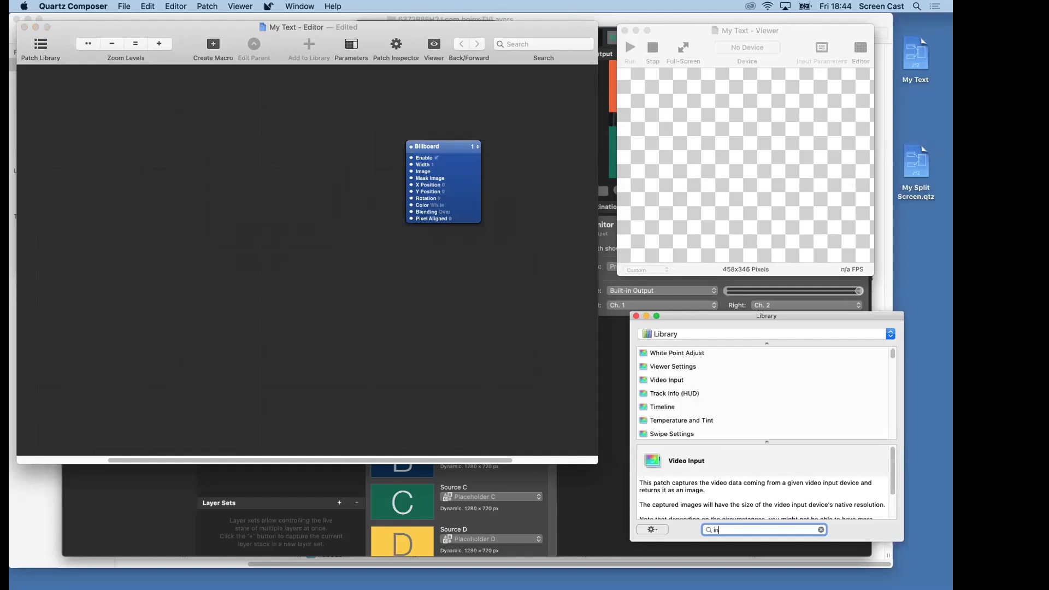
text(pu)
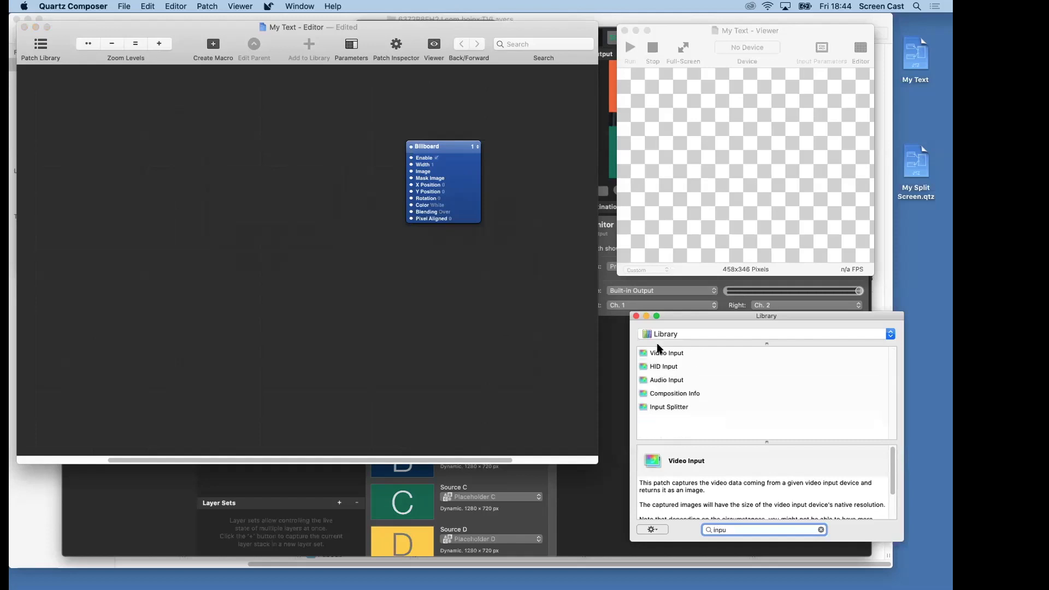
drag(648, 407, 222, 159)
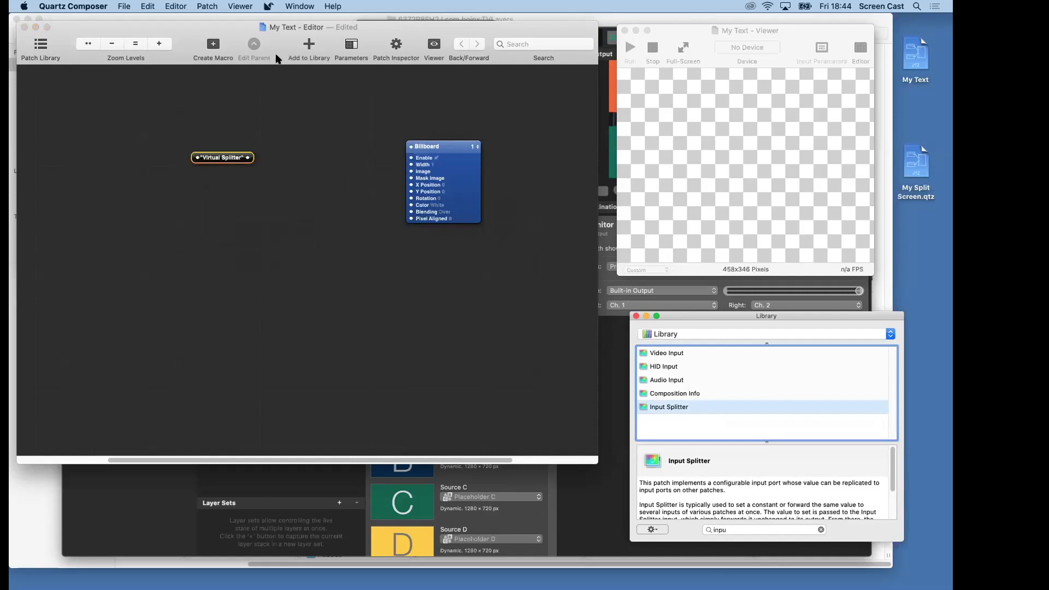
Set the type of the new splitter patch to Image in its settings and close the inspector.
drag(280, 58, 279, 82)
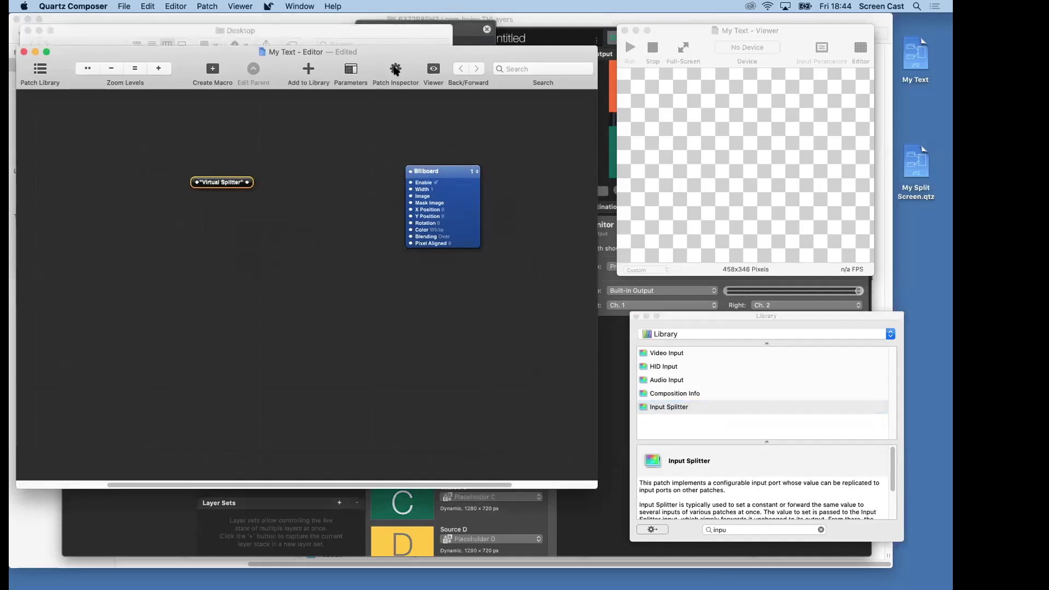
click(396, 68)
click(178, 218)
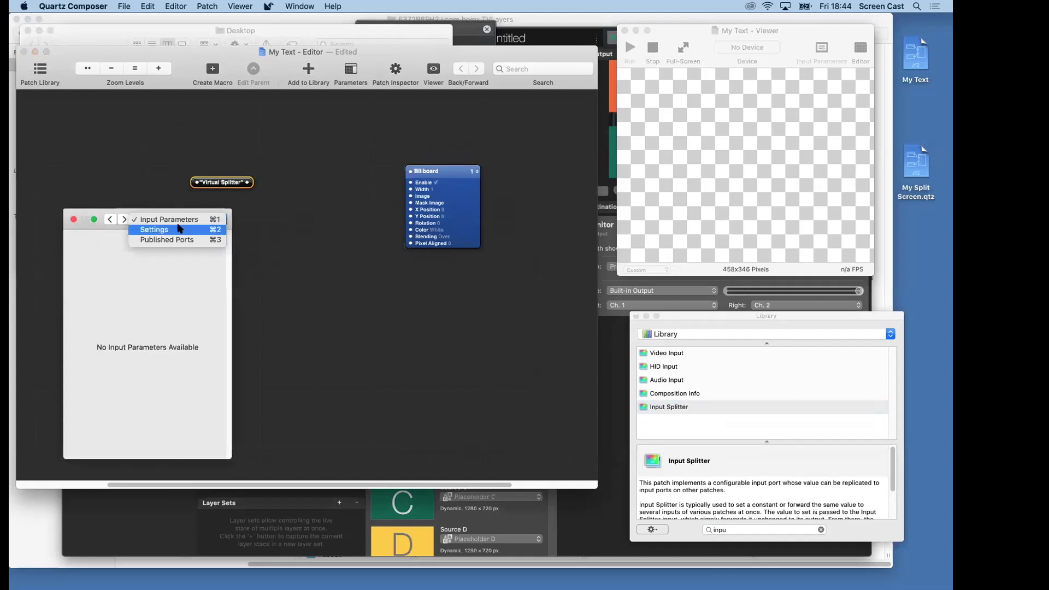
click(180, 229)
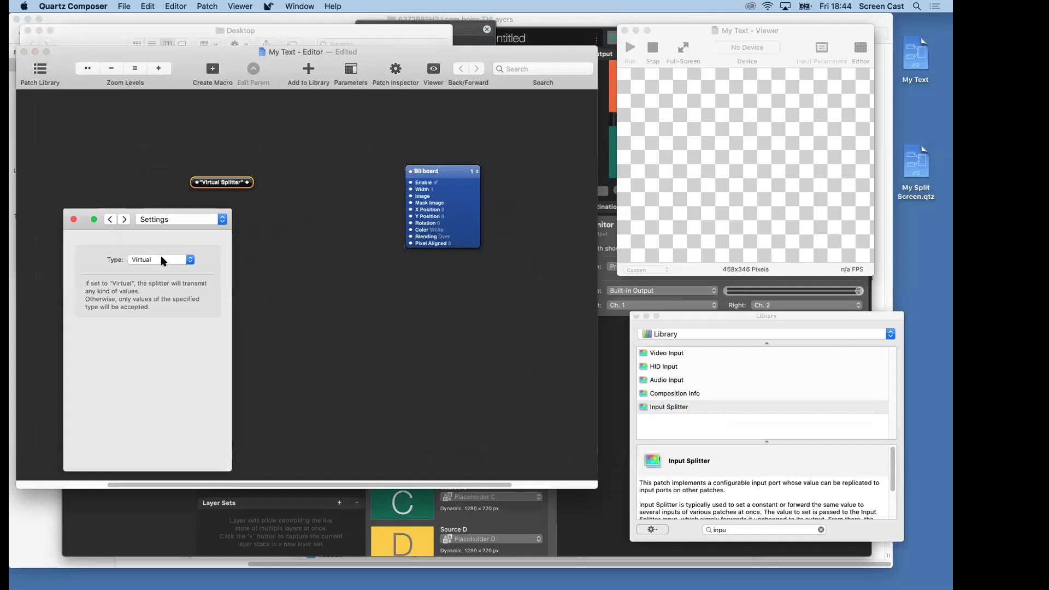
click(163, 260)
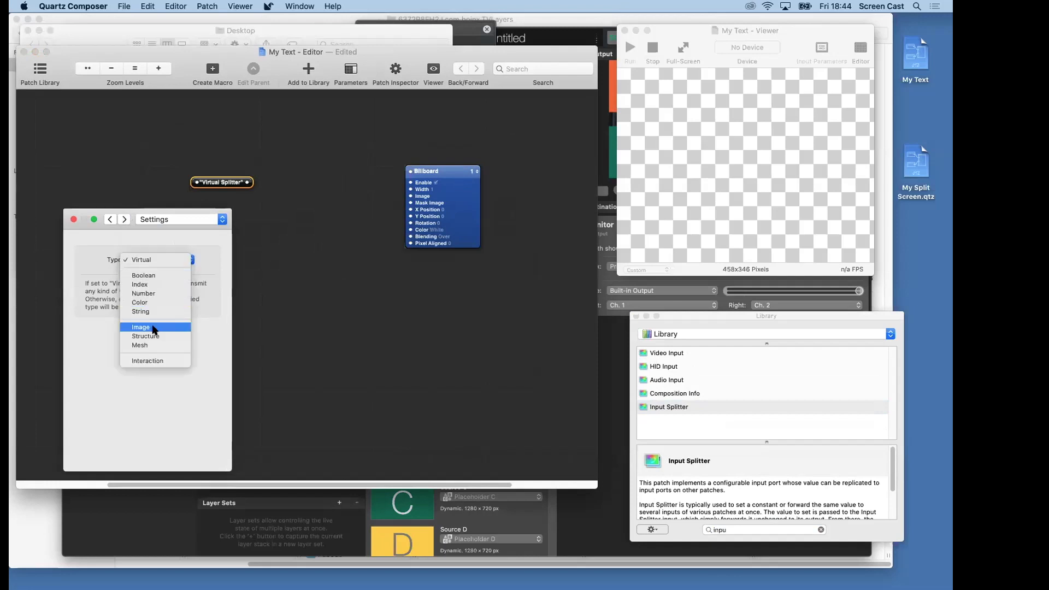
click(154, 328)
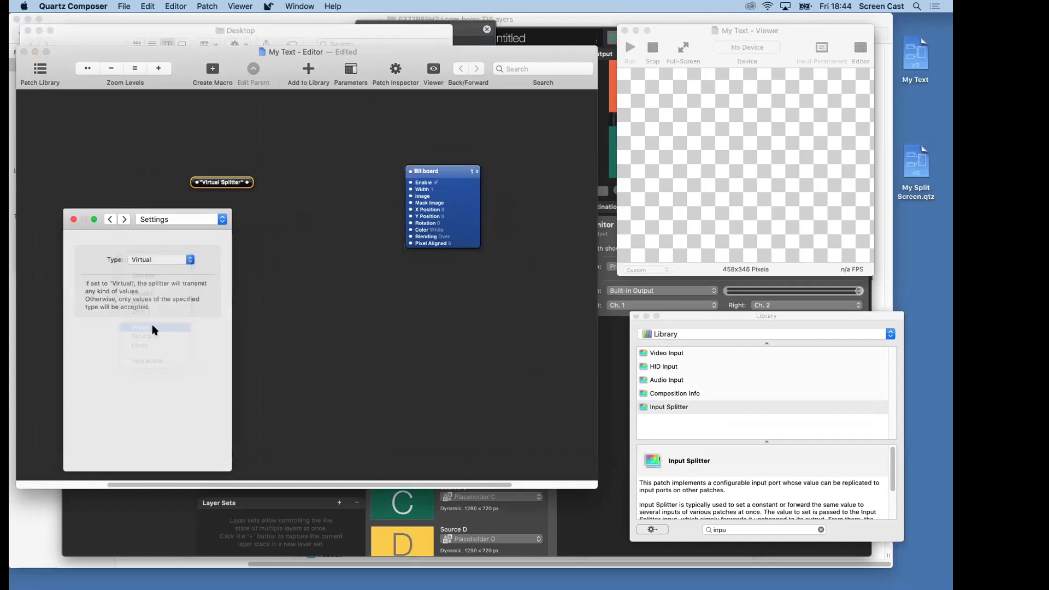
click(72, 220)
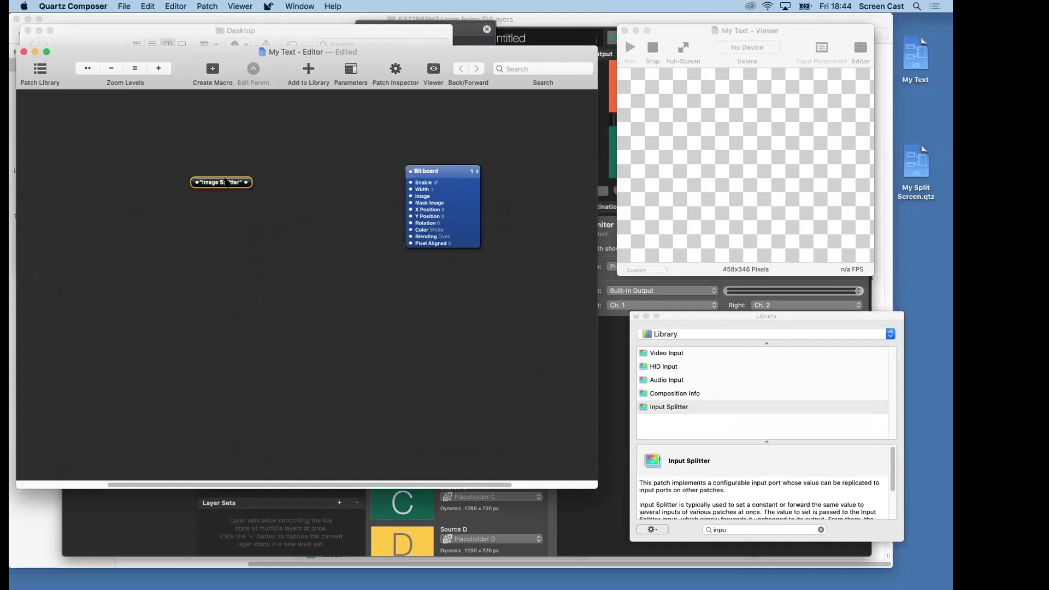
Publish the Image Splitter's input under the name "Video Source".
right_click(226, 183)
mouse_move(255, 184)
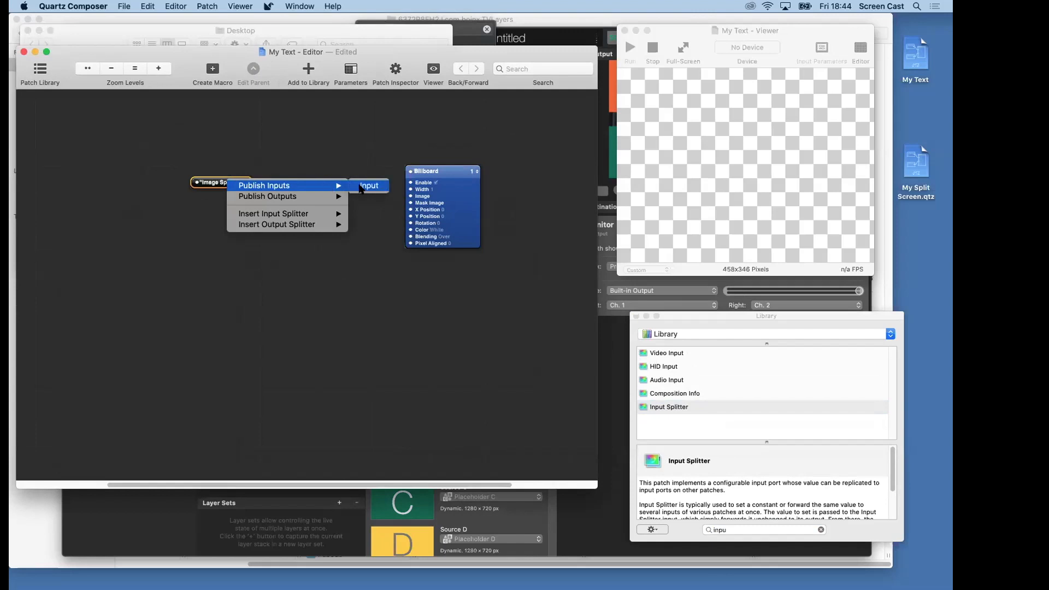
click(365, 186)
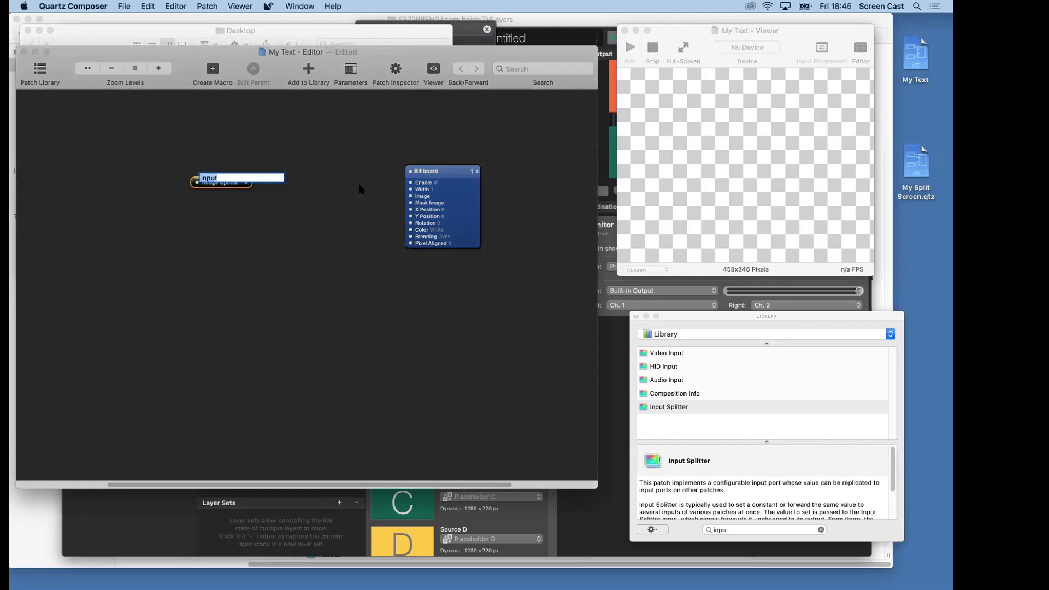
text(Video Soue)
key(BackSpace)
key(BackSpace)
key(BackSpace)
text(ource)
click(366, 192)
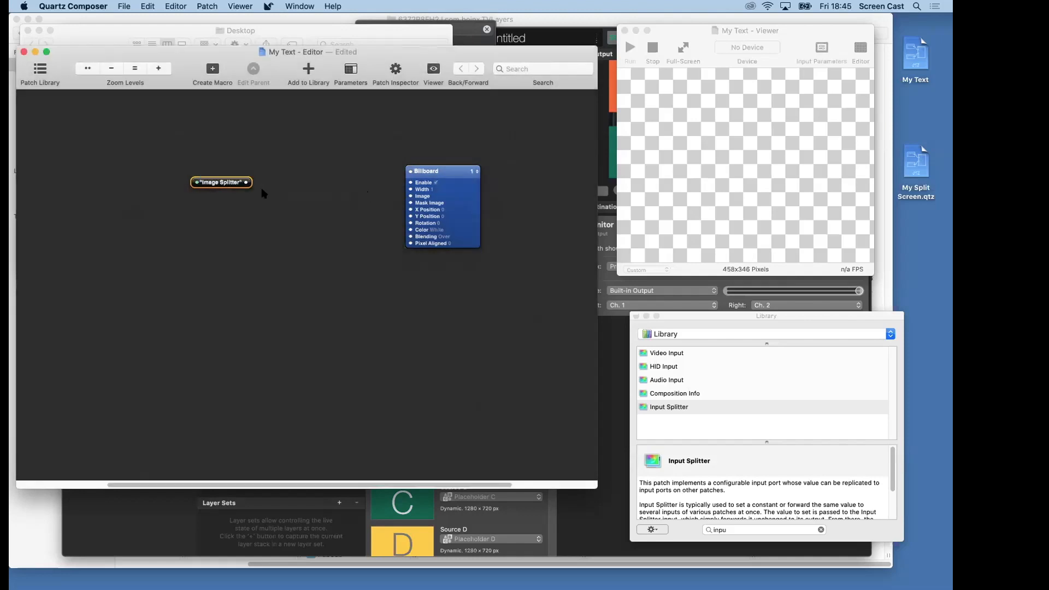
Connect the Image Splitter's output to the Billboard's Image input and space the two patches slightly further apart.
drag(226, 185, 209, 185)
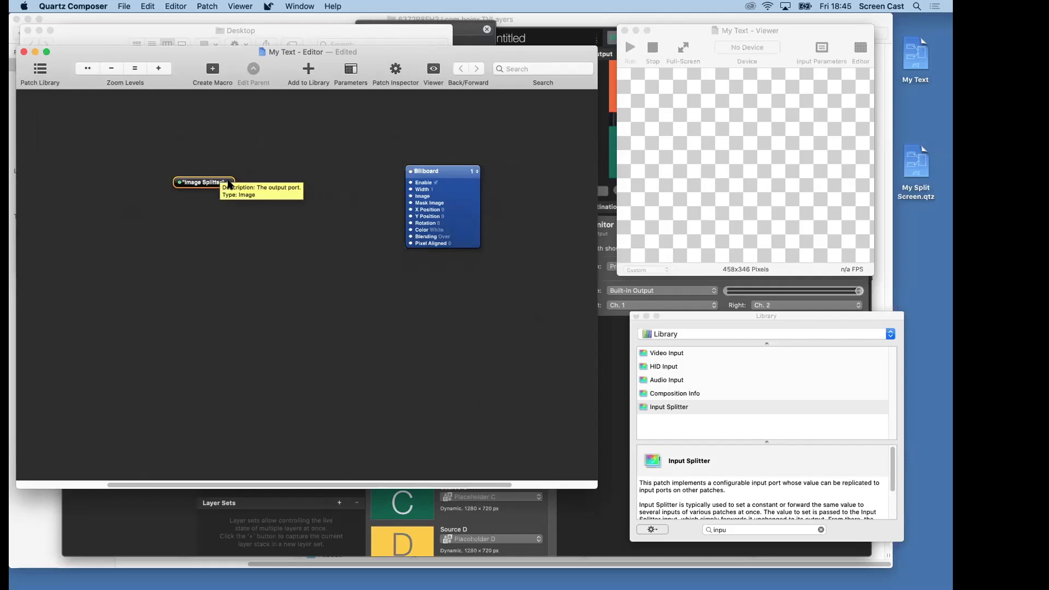
drag(229, 184, 411, 197)
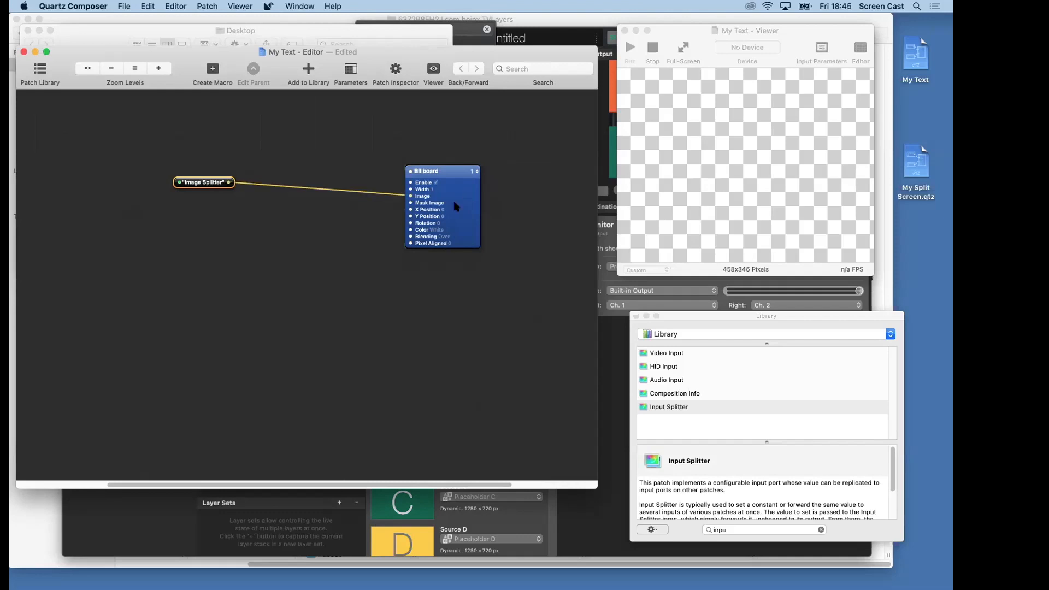
drag(458, 206, 466, 195)
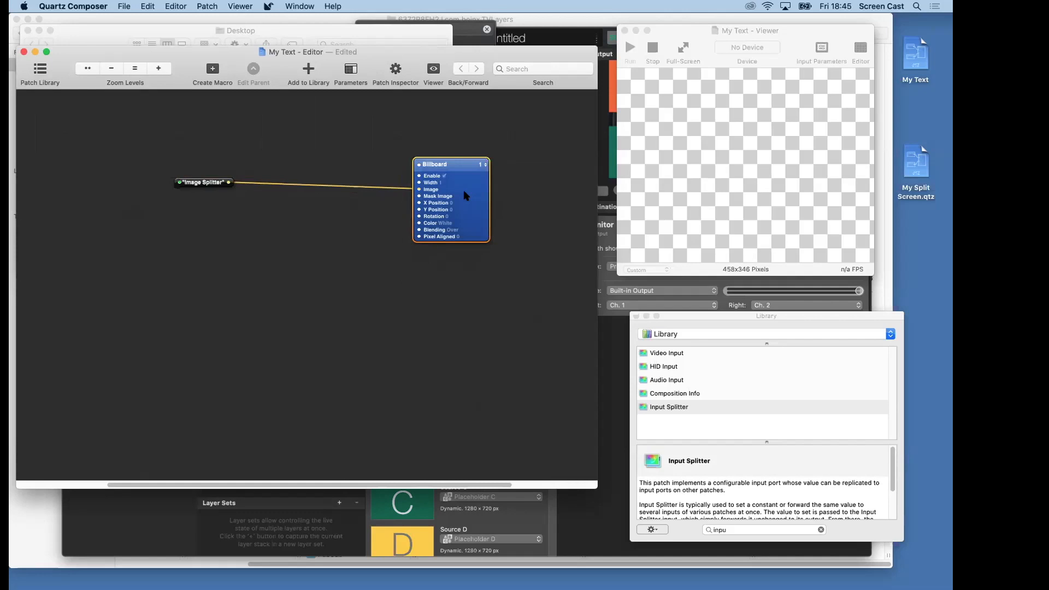
click(314, 256)
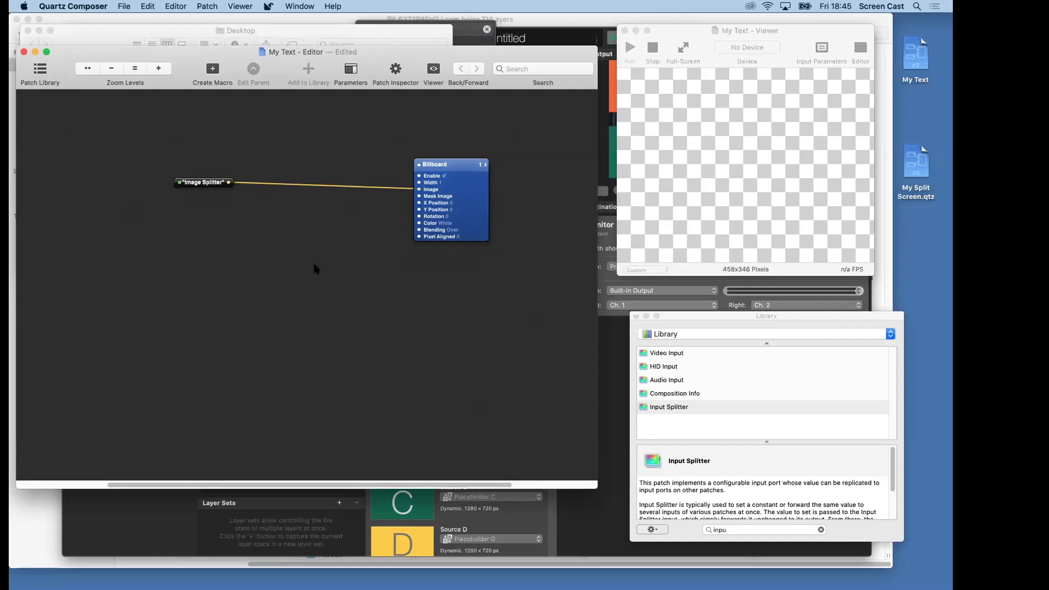
Search the patch library for "integr" and add an Integrator patch below the Image Splitter.
click(39, 72)
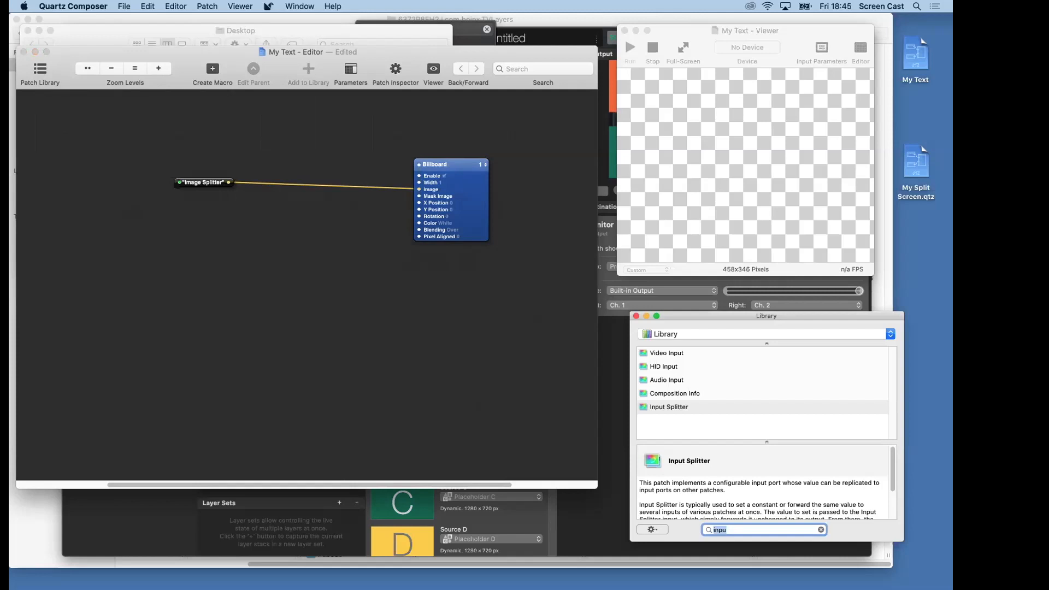
text(integr)
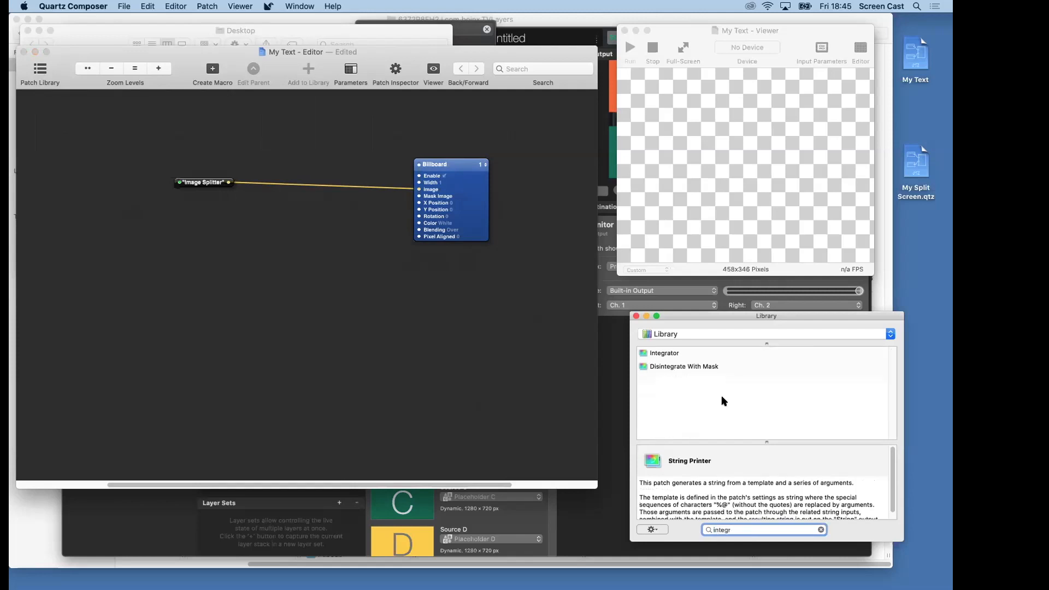
click(670, 355)
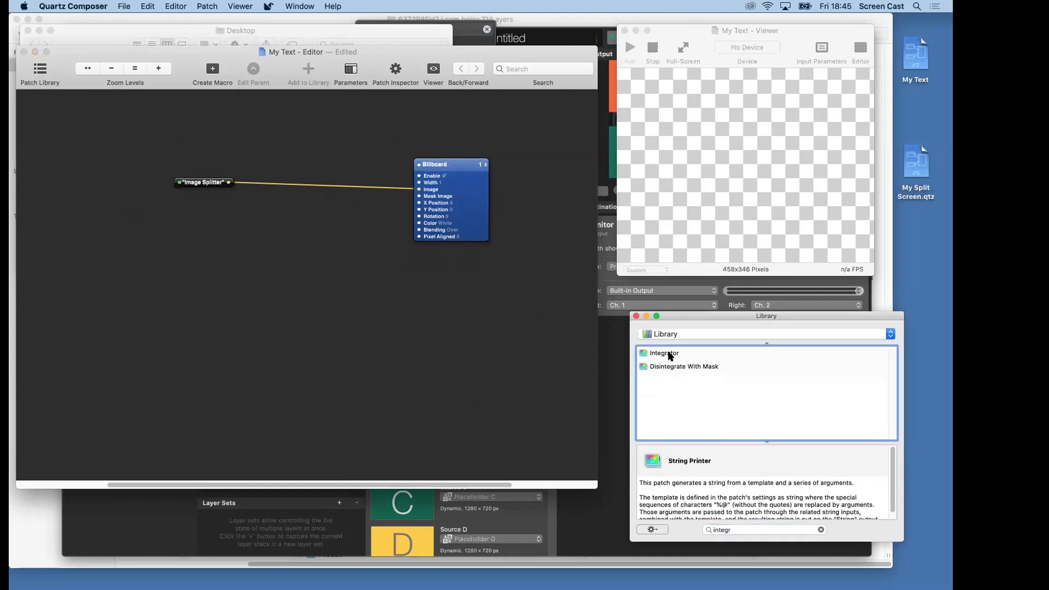
drag(670, 355, 262, 291)
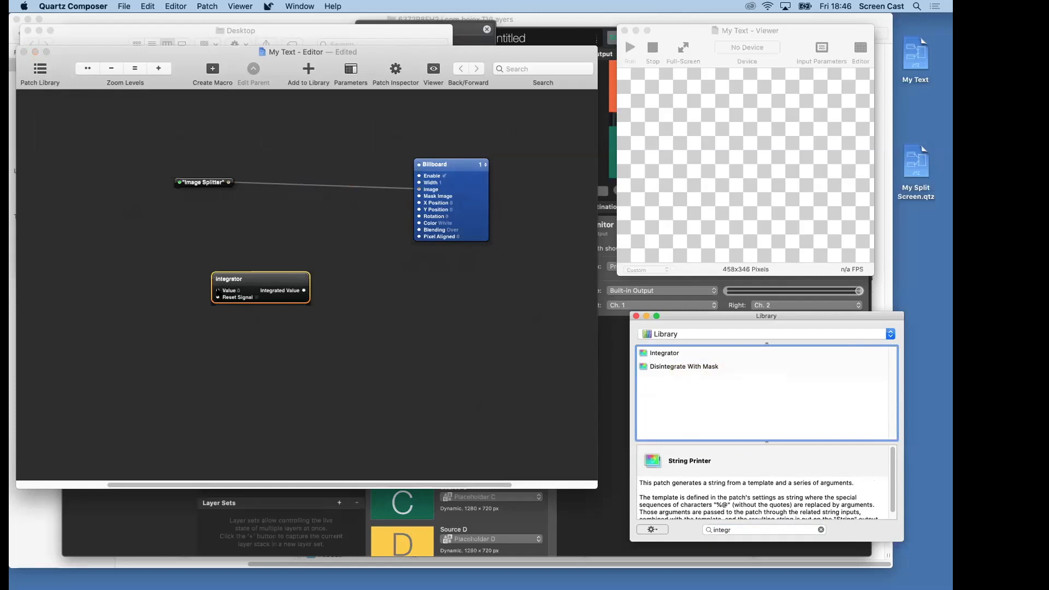
Set the Integrator's Value to 1 and connect its Integrated Value output to the Billboard's Rotation input.
click(218, 291)
double_click(218, 291)
text(1)
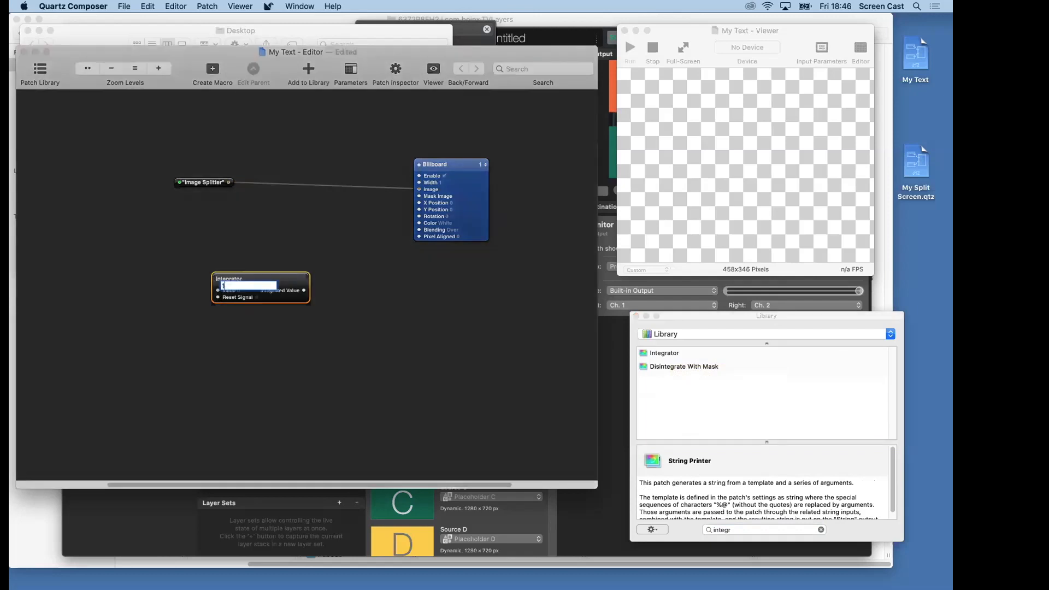
key(Return)
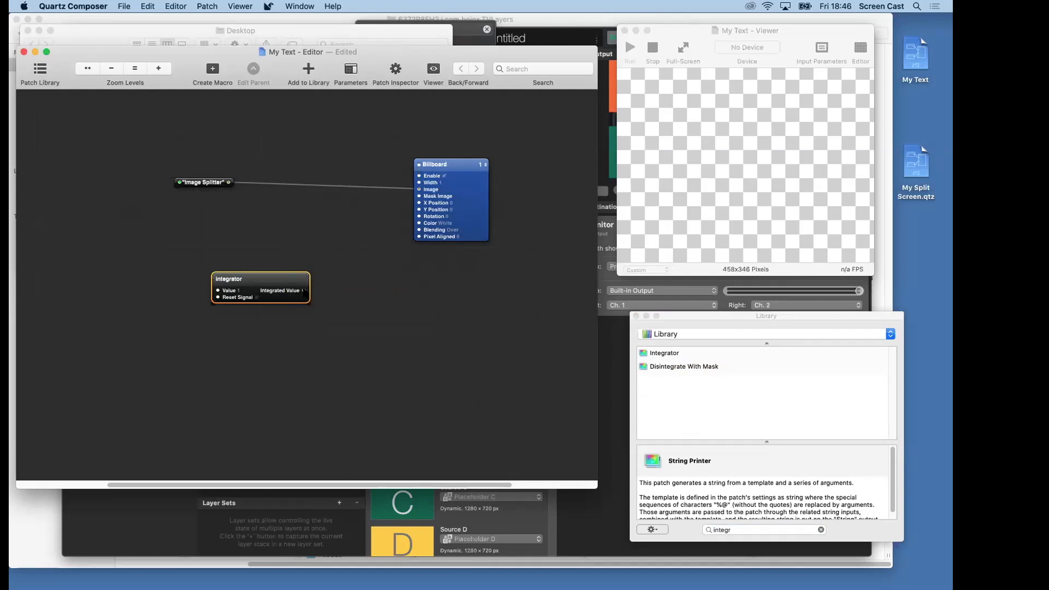
drag(305, 290, 419, 216)
Switch to Finder, open a new window and bring mimoLive.png from the Media folder into the My Text composition below the Integrator.
key(super+Tab)
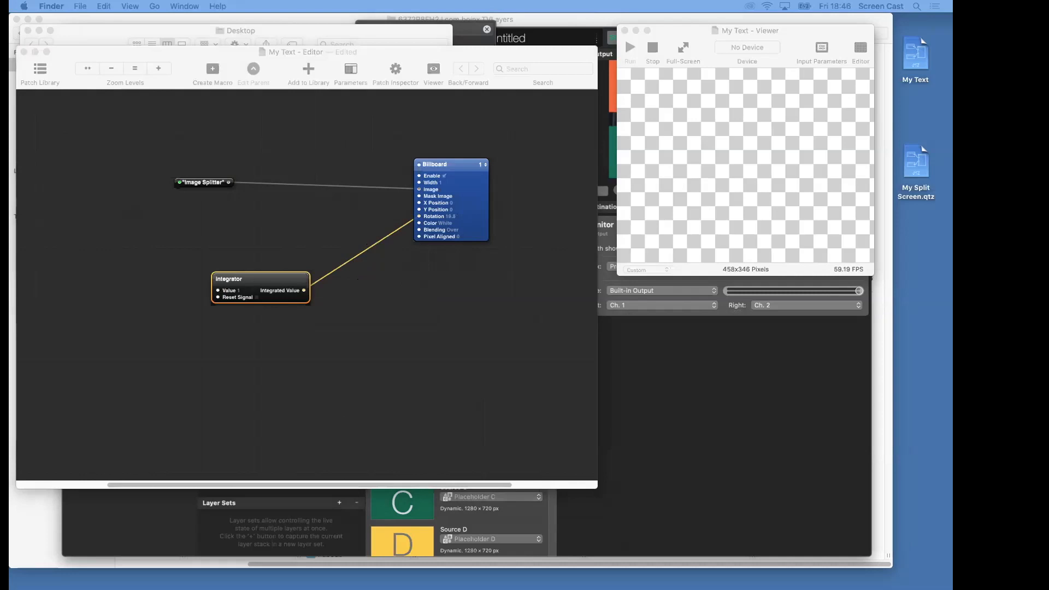
key(super+n)
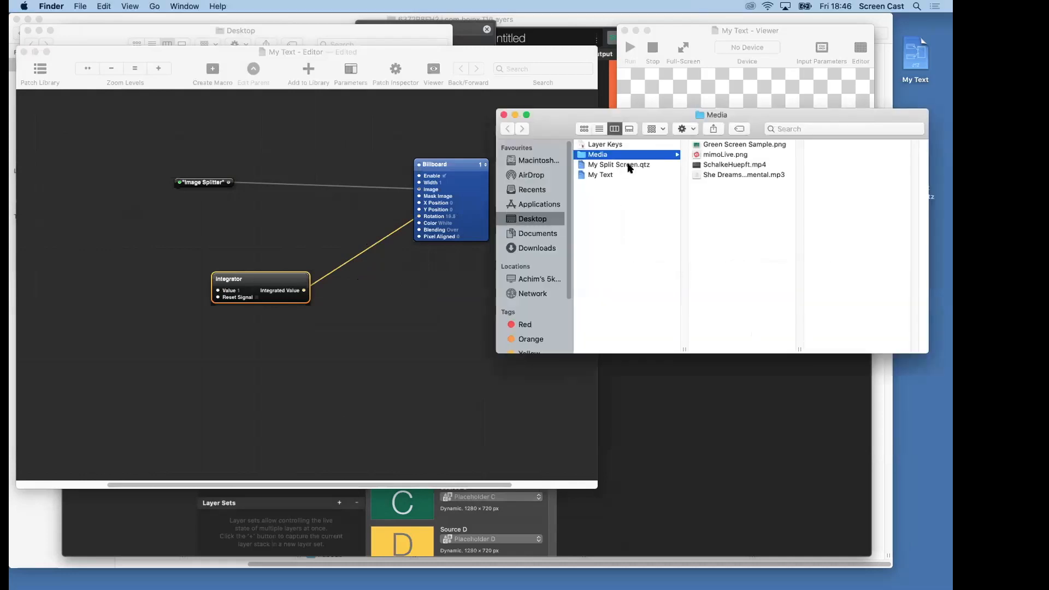
drag(576, 118, 593, 354)
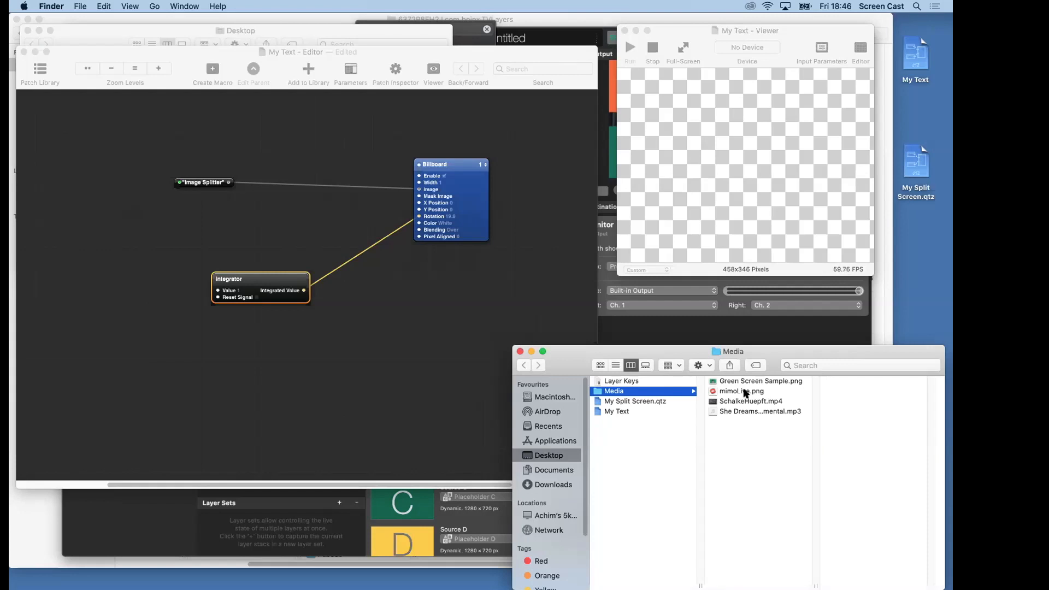
drag(744, 392, 282, 365)
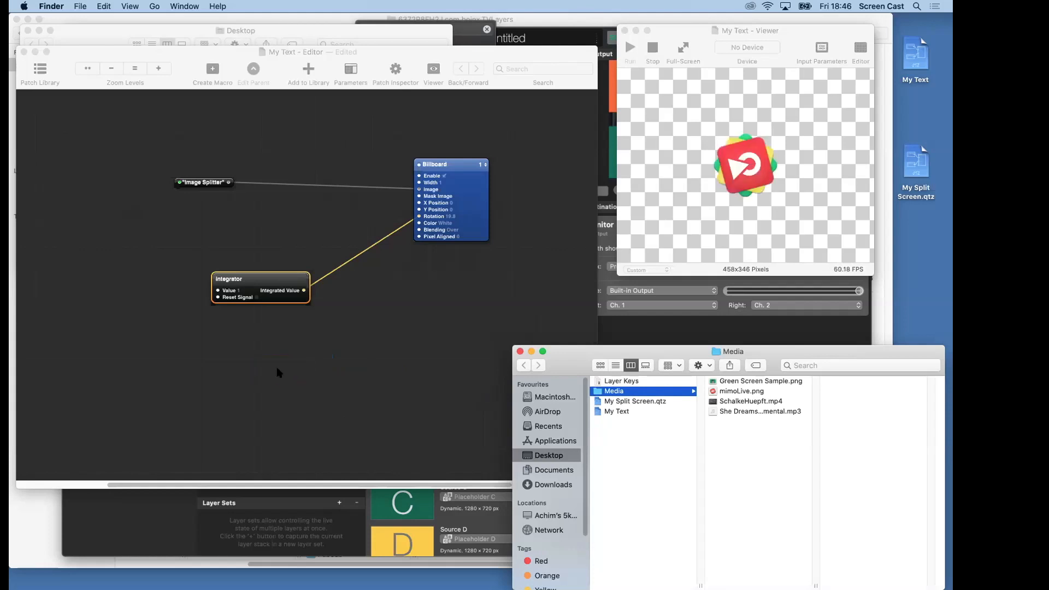
click(432, 298)
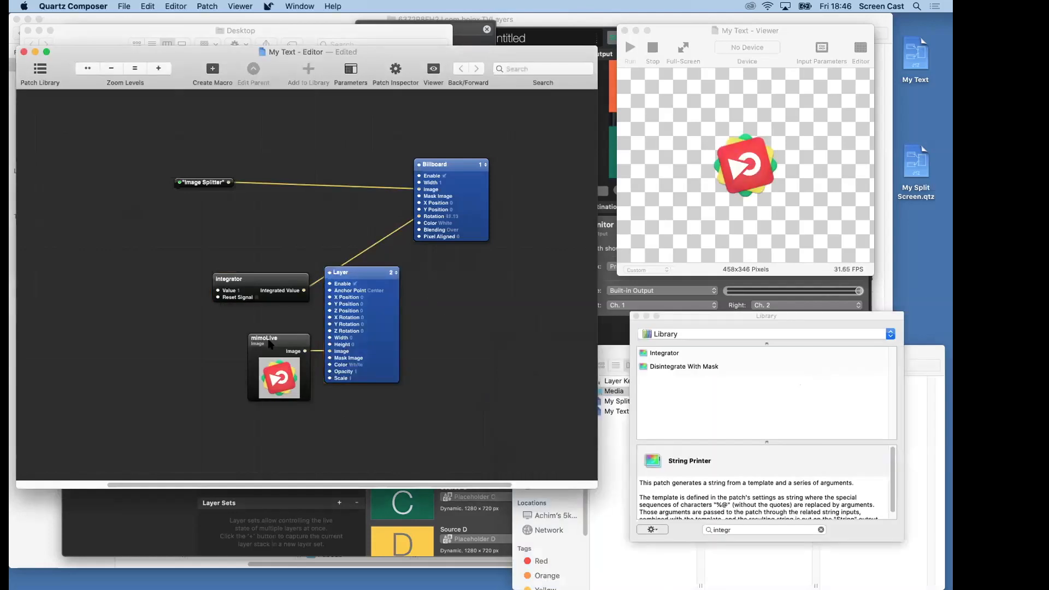
Separate the mimoLive image patch from its Layer patch and delete the Layer patch.
drag(291, 342, 248, 346)
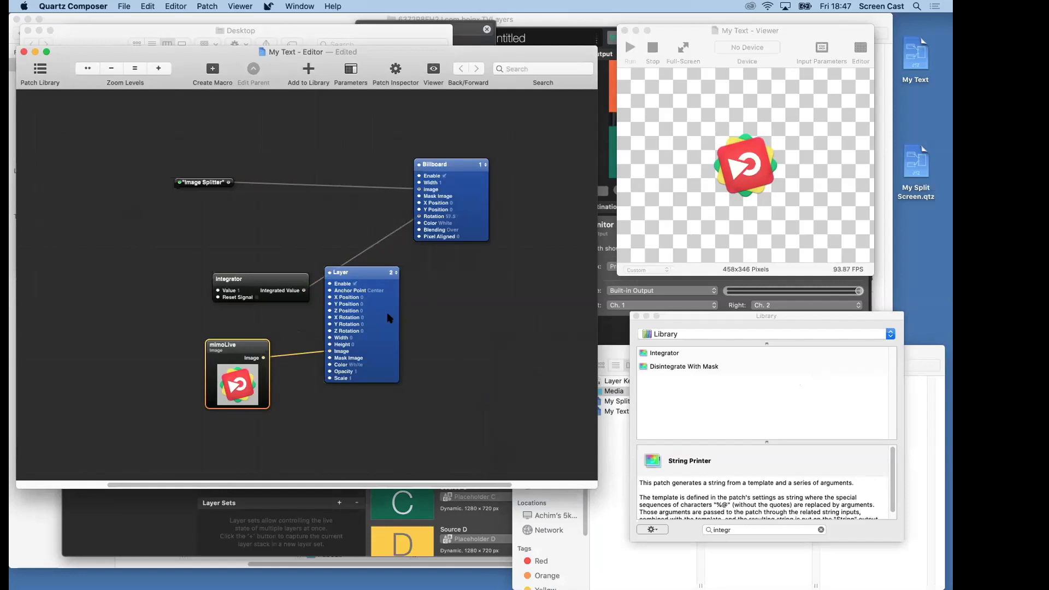
drag(389, 317, 406, 329)
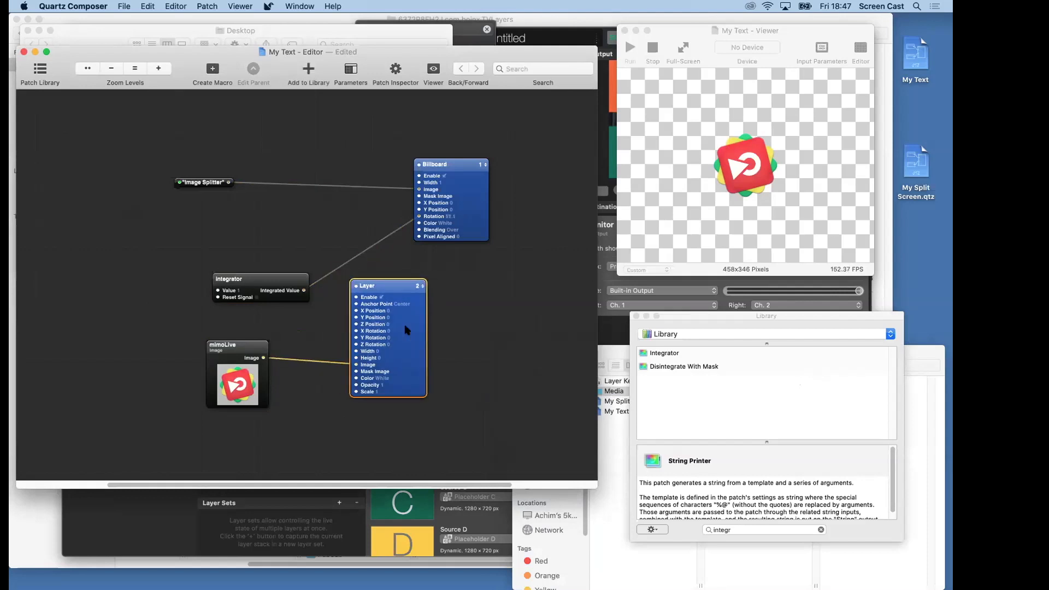
key(Delete)
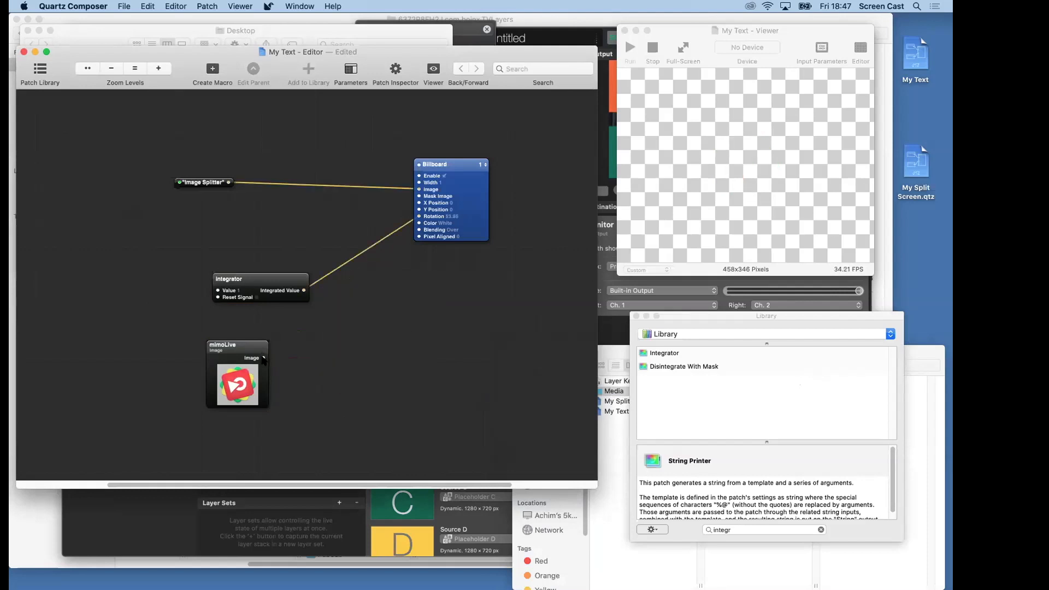
Connect the mimoLive image's output to the Billboard's Image input and place the image patch between the Image Splitter and Billboard.
drag(263, 358, 419, 190)
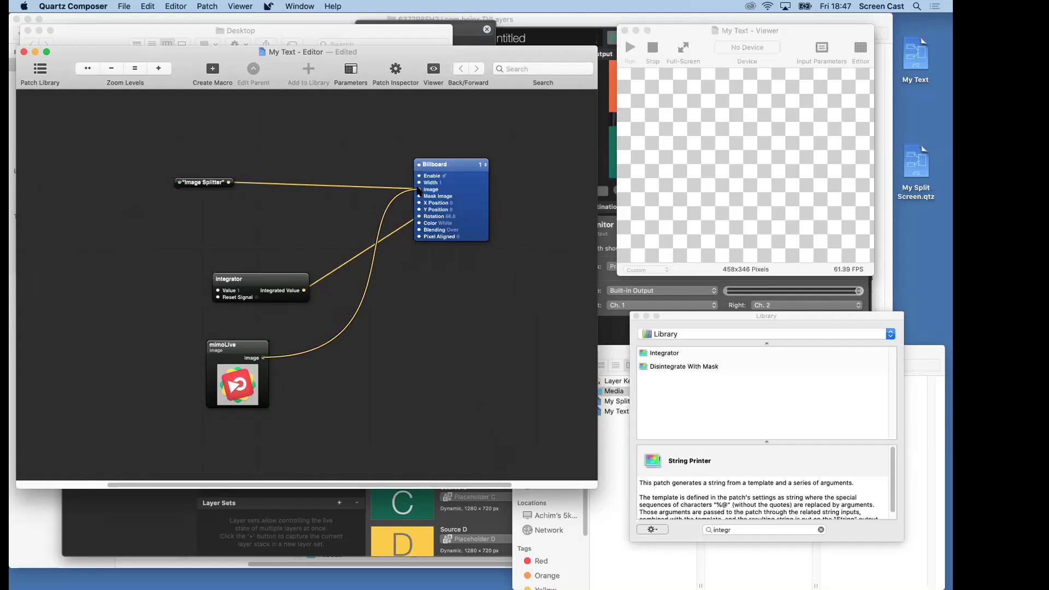
mouse_move(419, 190)
mouse_down()
mouse_move(375, 264)
mouse_move(418, 190)
mouse_up()
drag(418, 189, 417, 189)
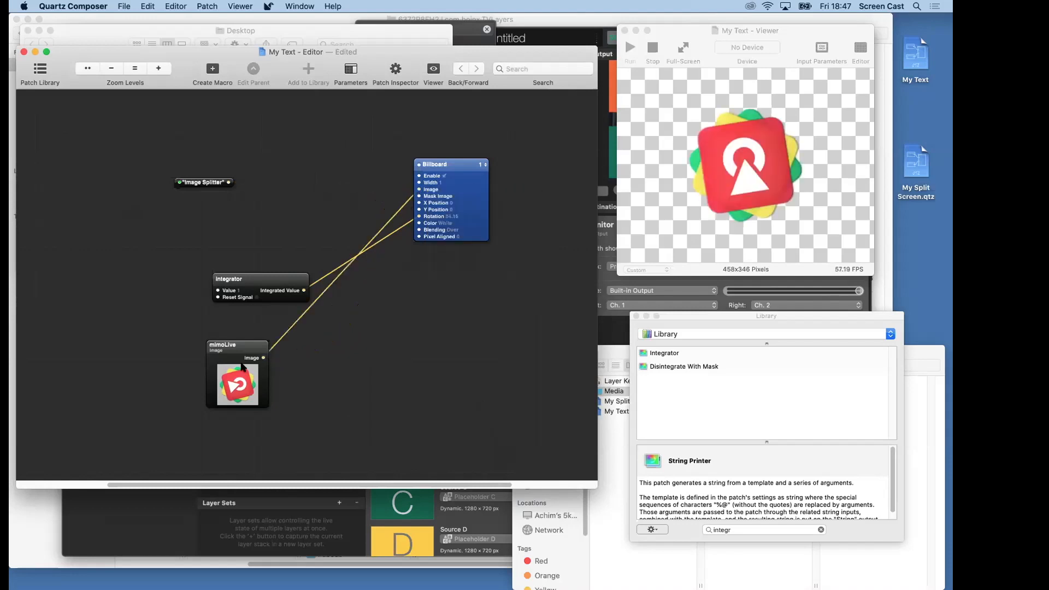
drag(245, 346, 327, 142)
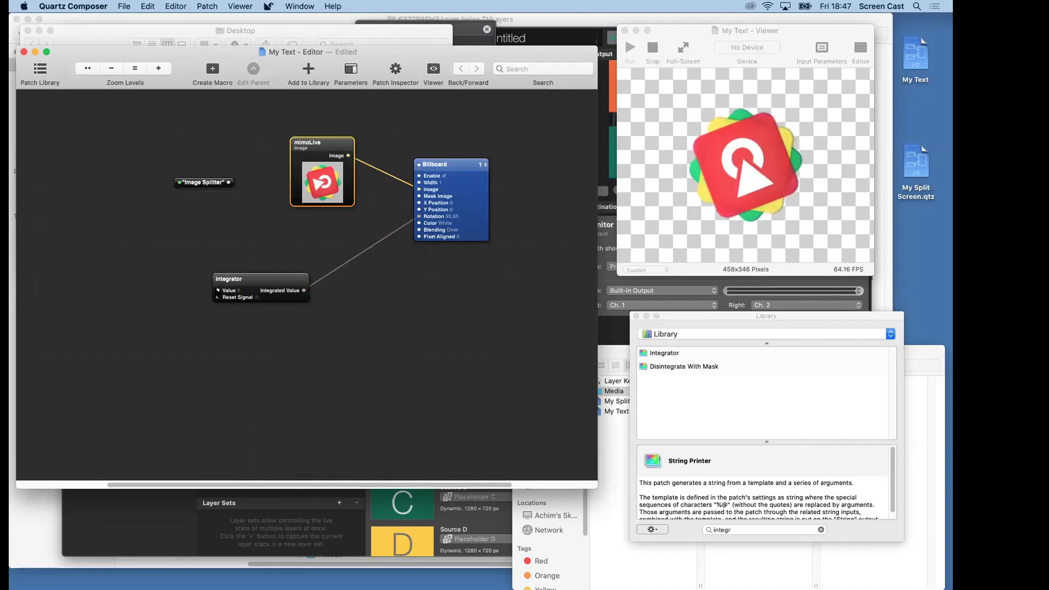
Set the Integrator's Value to 5.
double_click(218, 290)
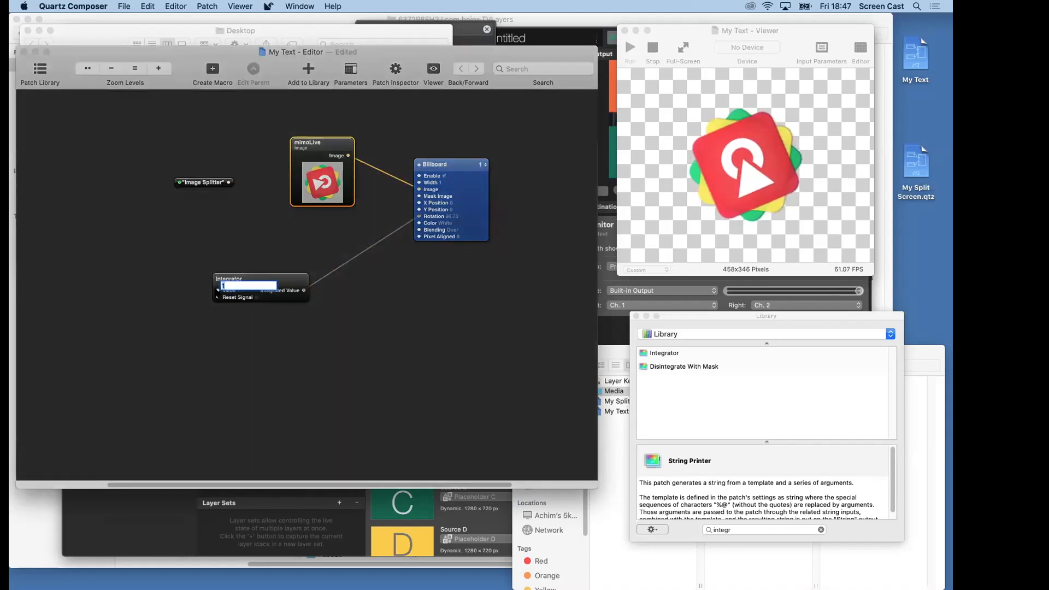
text(5)
key(Return)
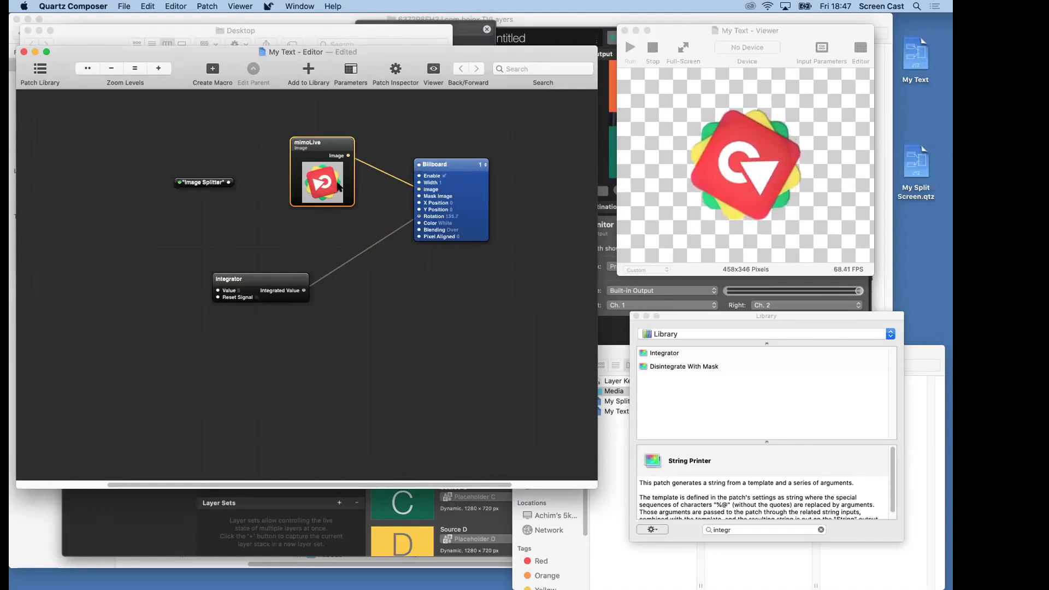
Move the mimoLive image patch beside the Integrator and reconnect the Image Splitter's output to the Billboard's Image input.
drag(338, 187, 152, 302)
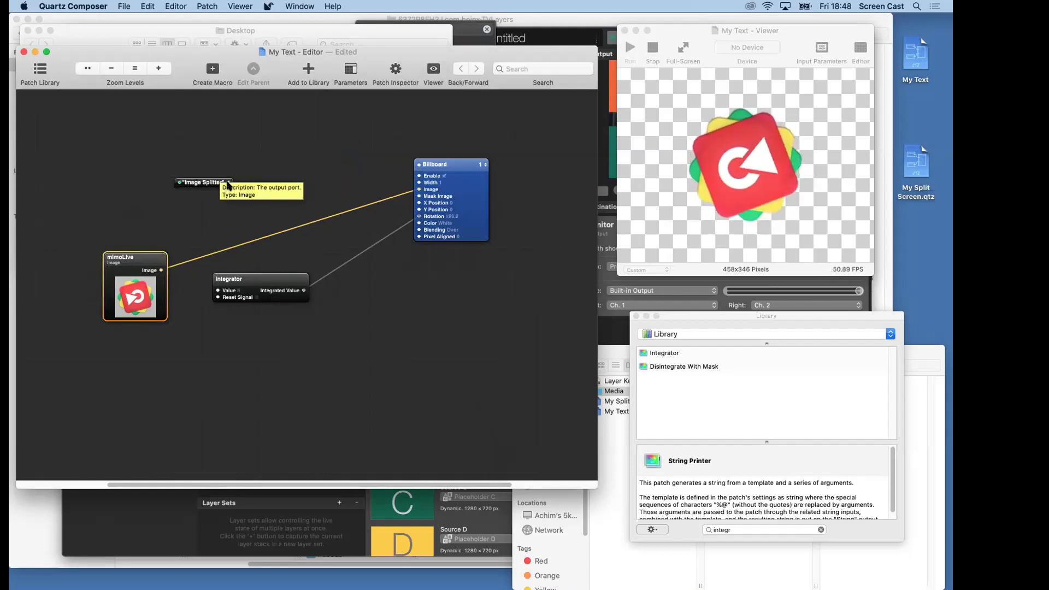
drag(229, 183, 418, 192)
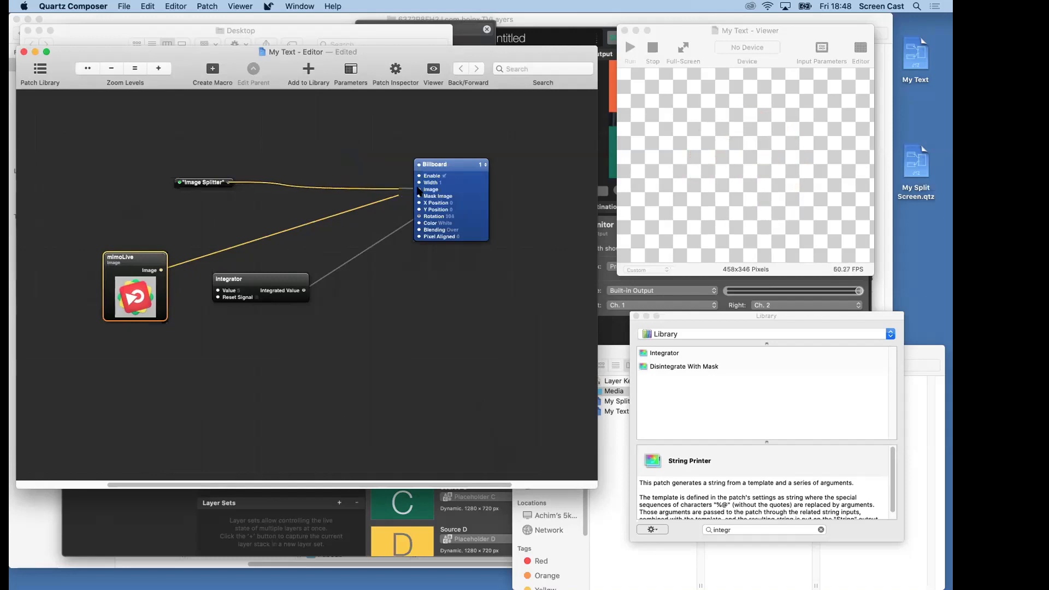
click(193, 242)
click(152, 261)
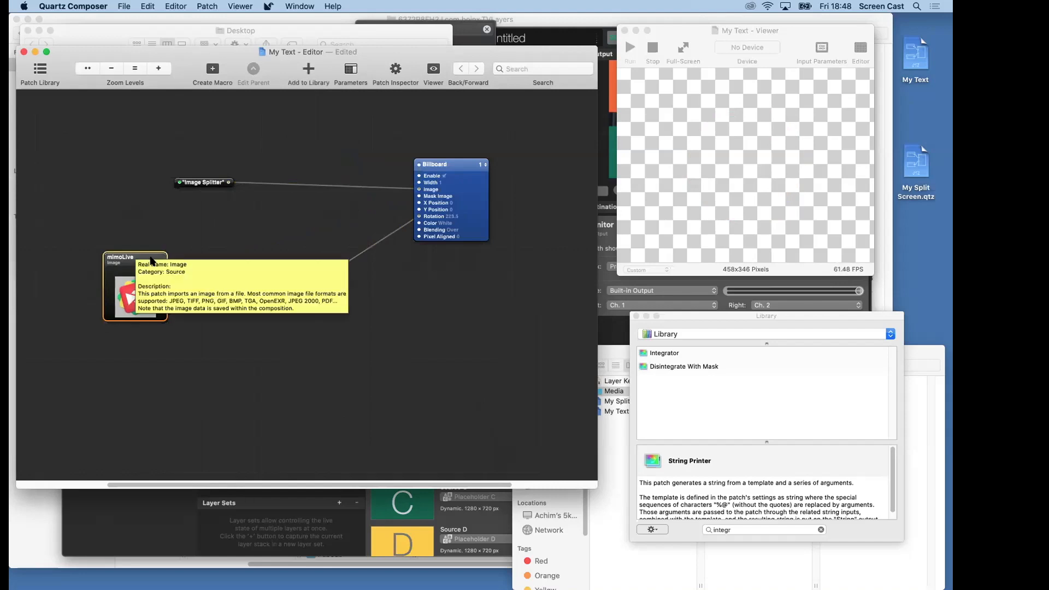
Delete the mimoLive image patch from the composition and close the Media and Desktop Finder windows.
key(Delete)
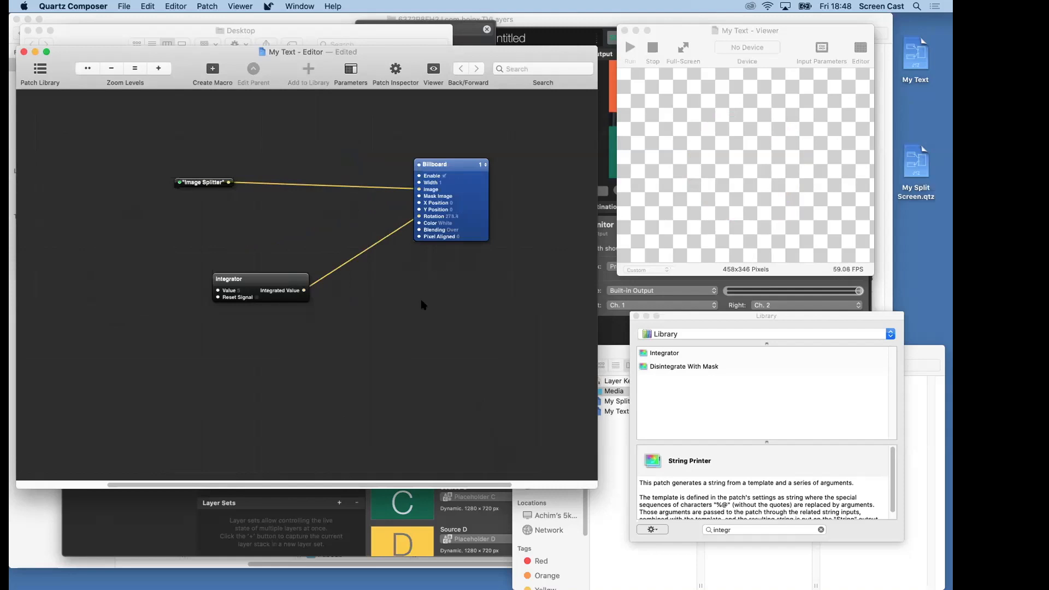
click(604, 348)
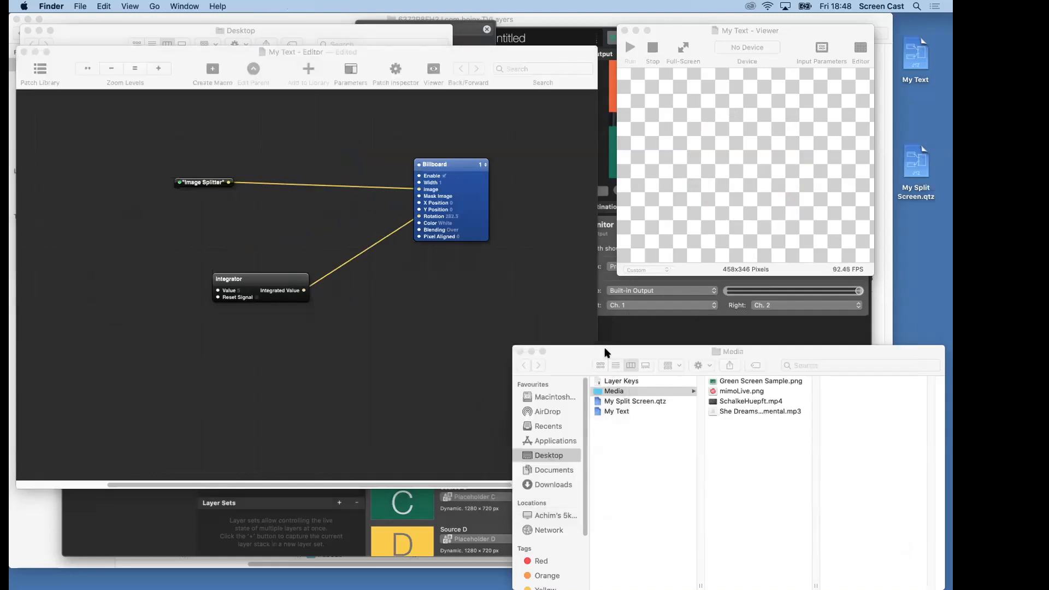
click(519, 351)
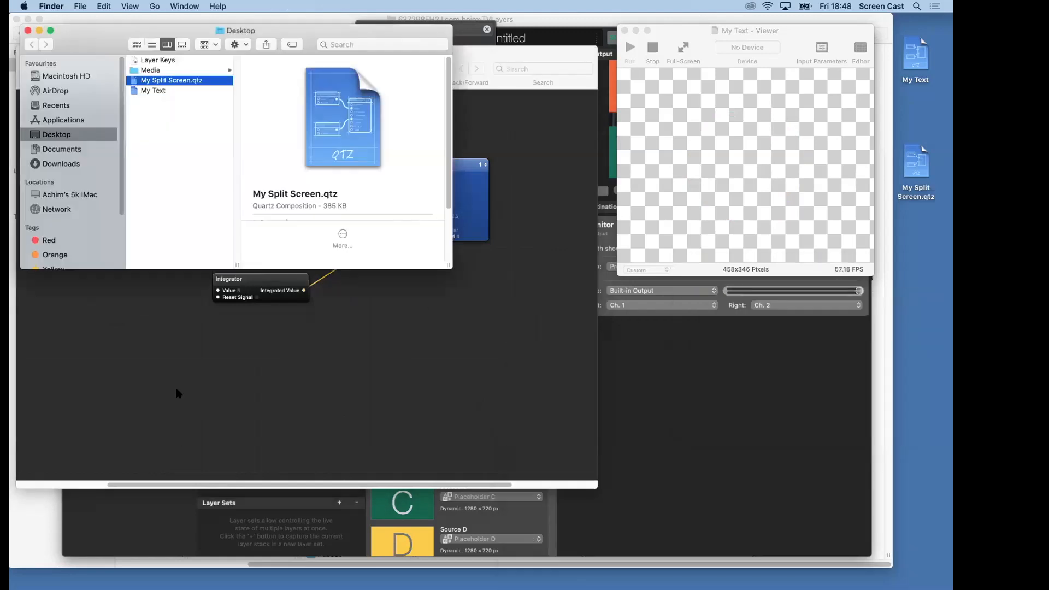
click(27, 33)
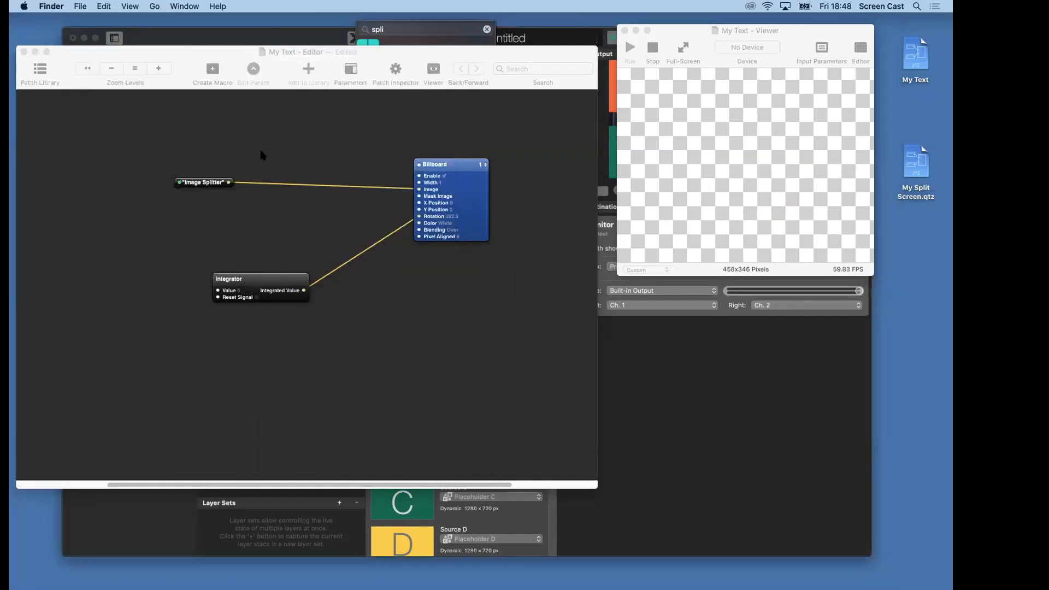
Switch to mimoLive, close the Untitled document without saving it, and quit mimoLive.
click(206, 42)
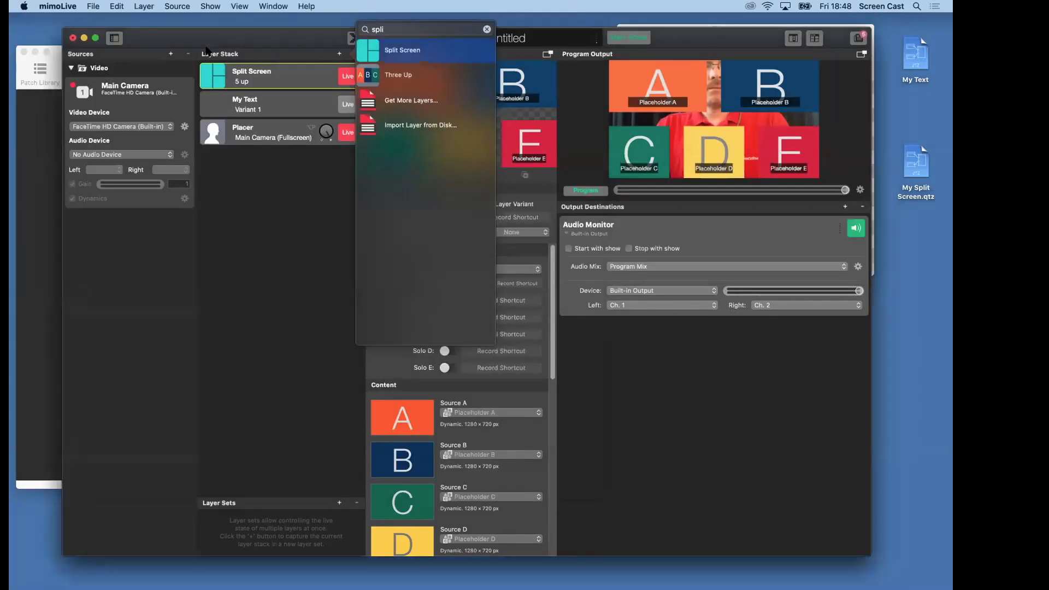
click(93, 6)
mouse_move(66, 6)
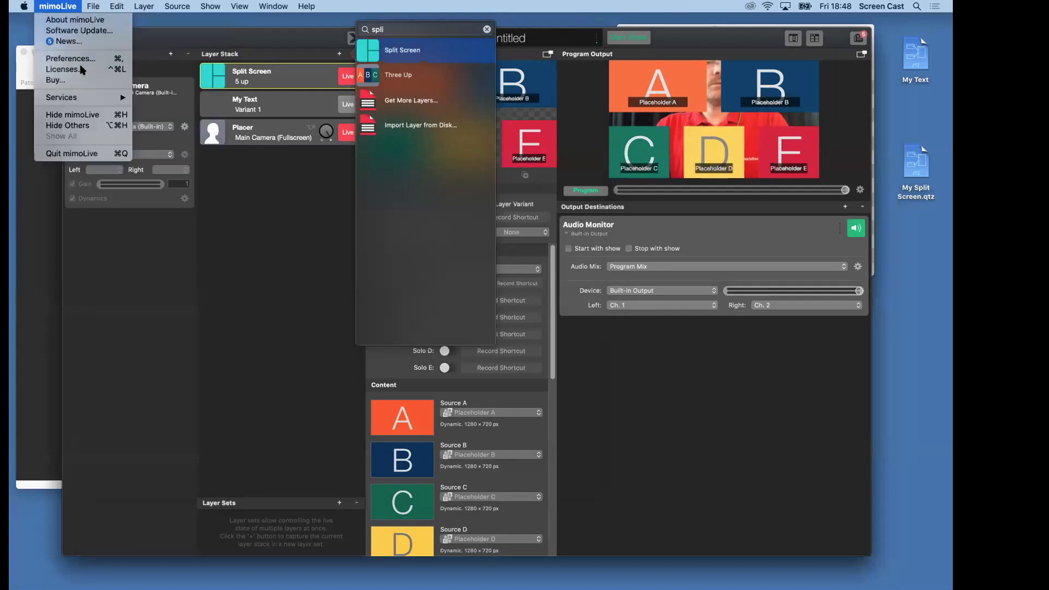
click(88, 158)
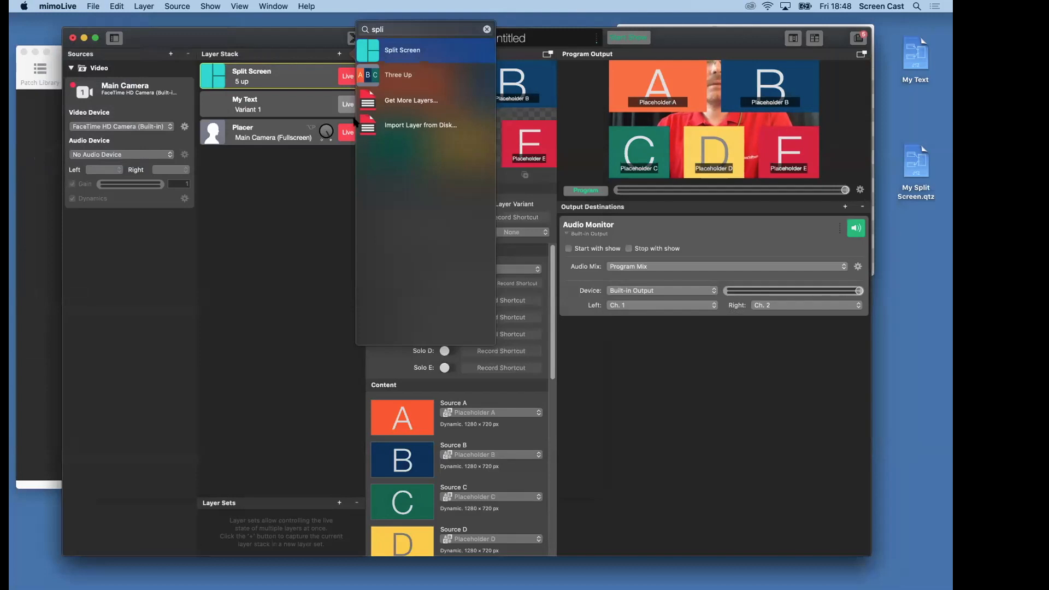
click(260, 39)
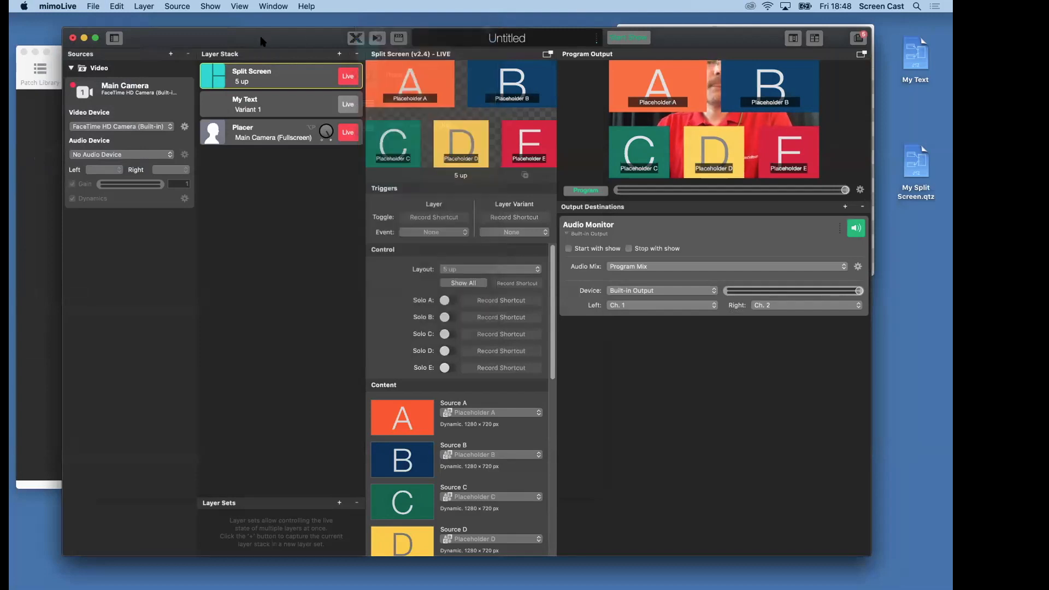
click(72, 38)
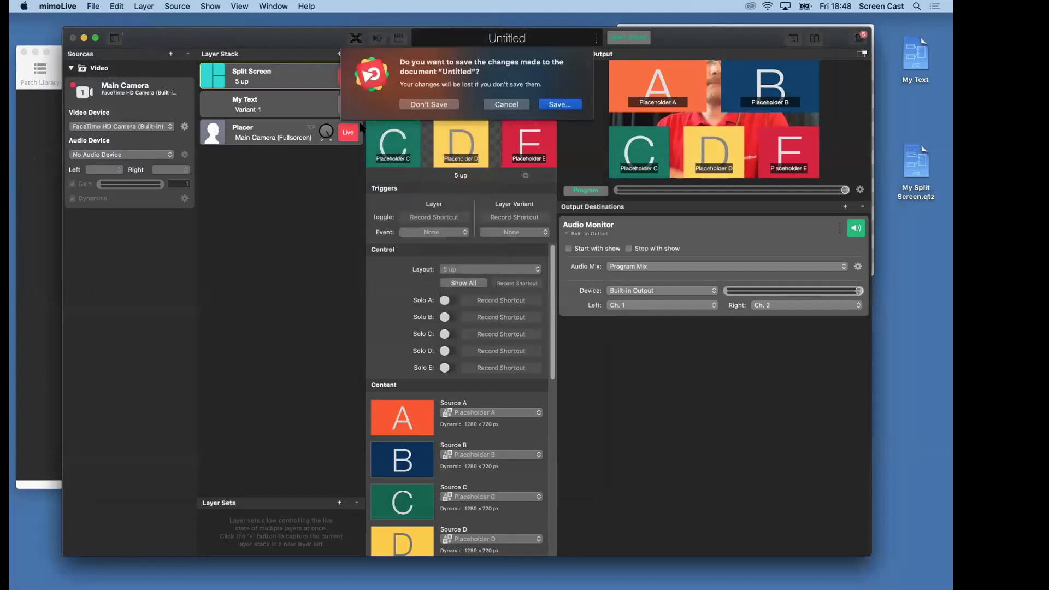
key(Escape)
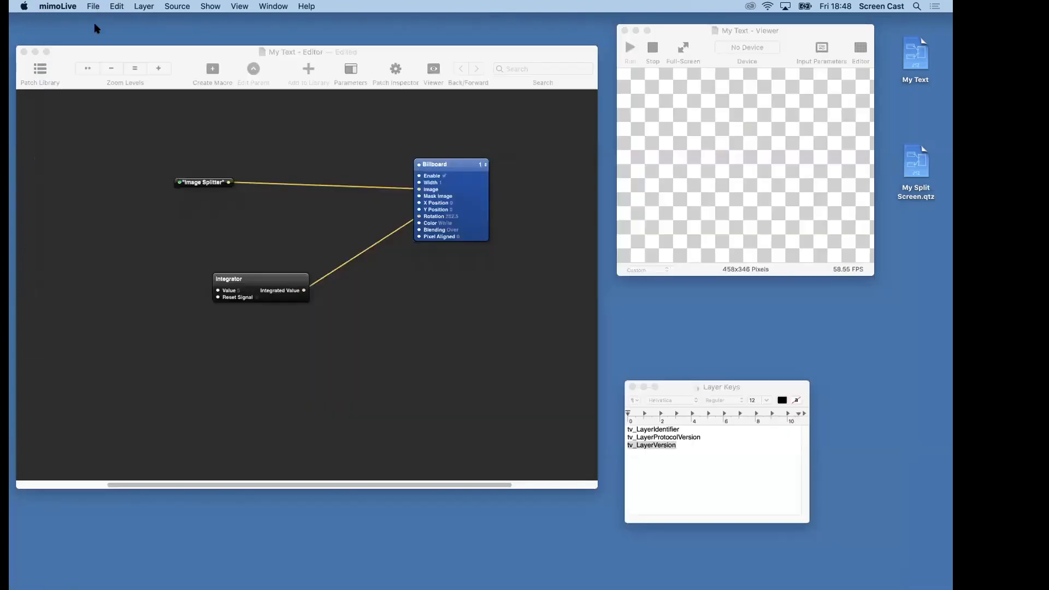
click(93, 6)
mouse_move(68, 7)
click(78, 154)
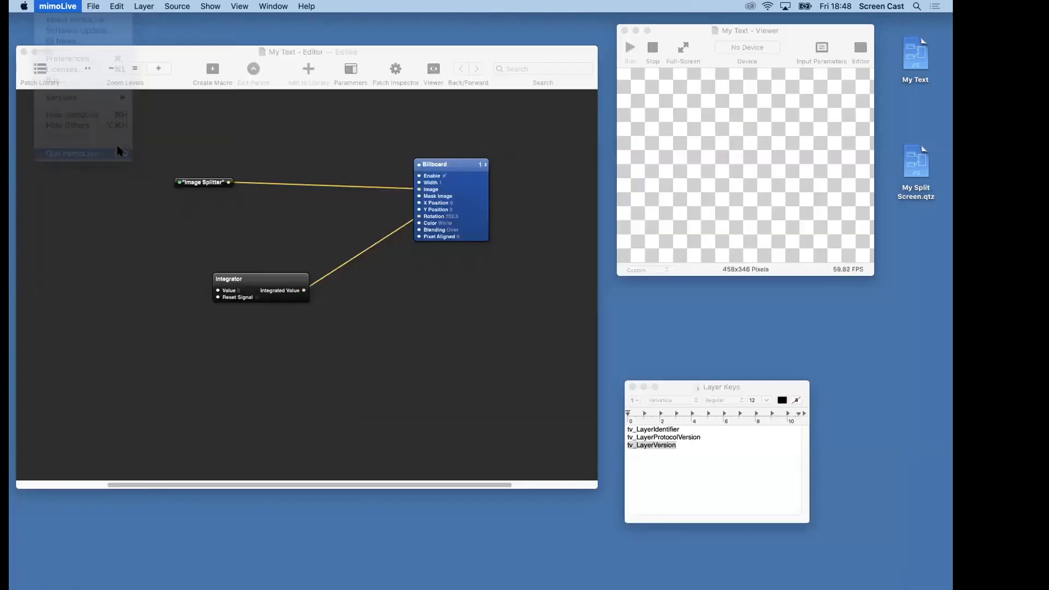
Return to Quartz Composer and save the My Text composition.
click(43, 67)
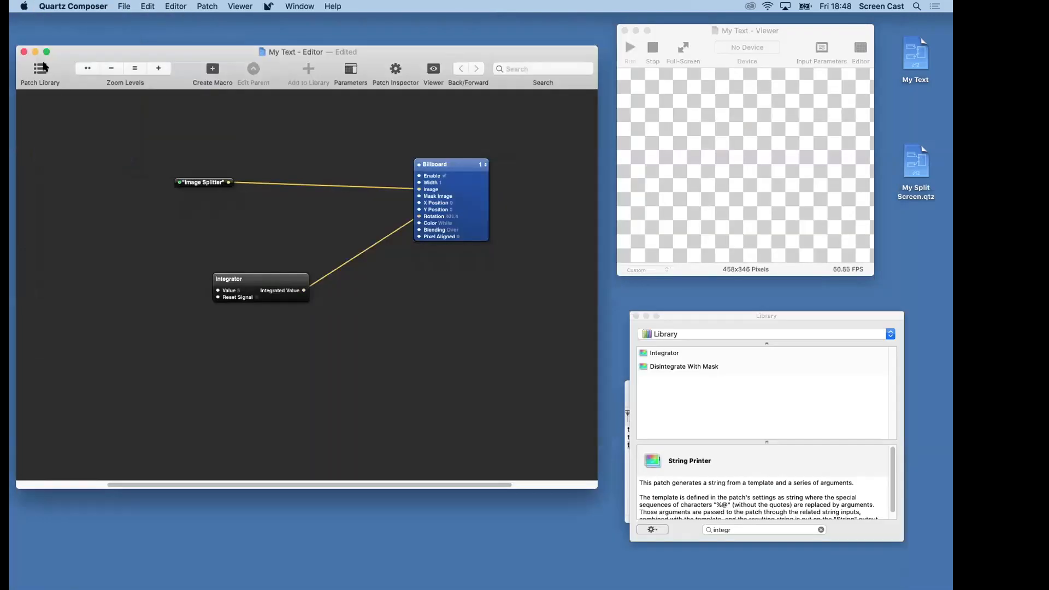
click(124, 6)
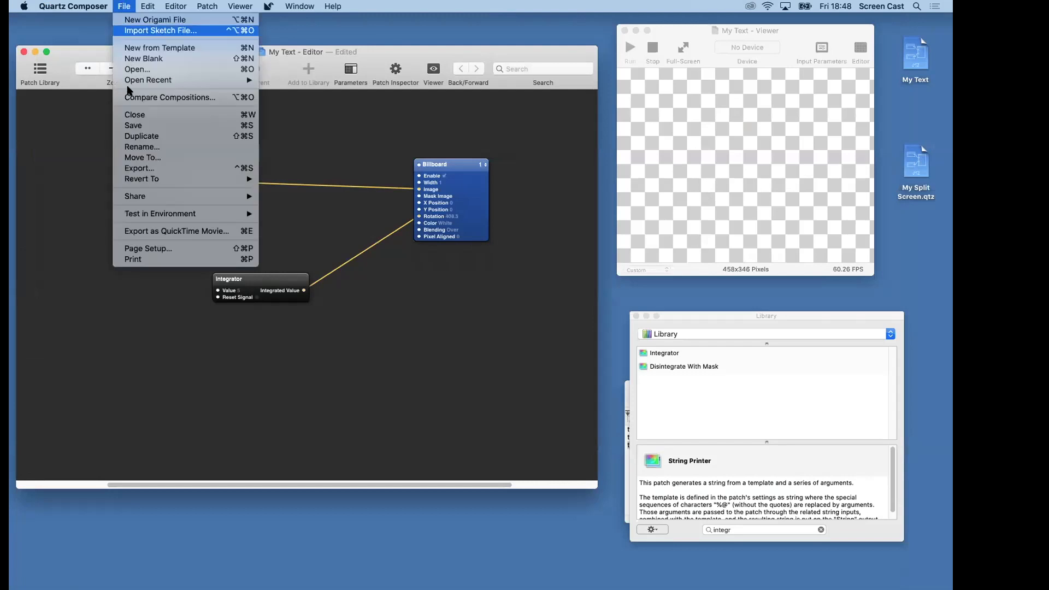
click(130, 126)
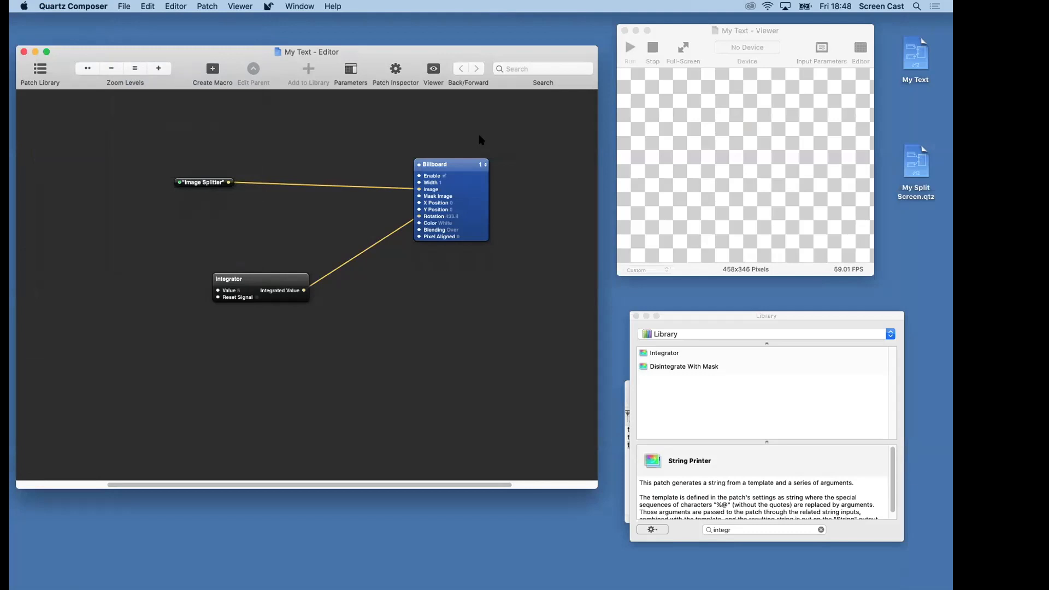
Relaunch mimoLive and create a new document from the Blank template.
mouse_move(501, 568)
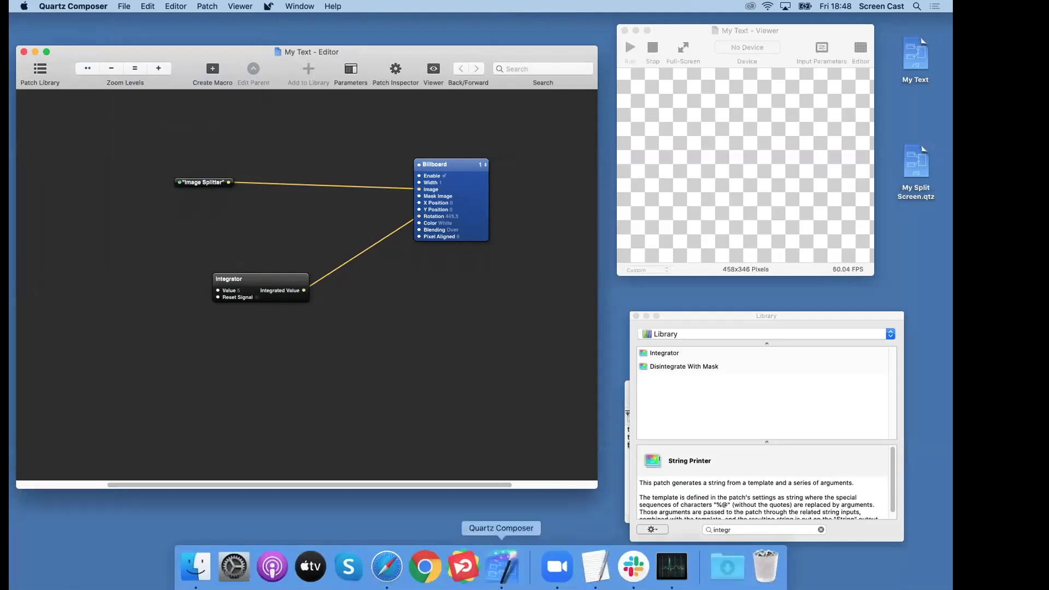
click(466, 567)
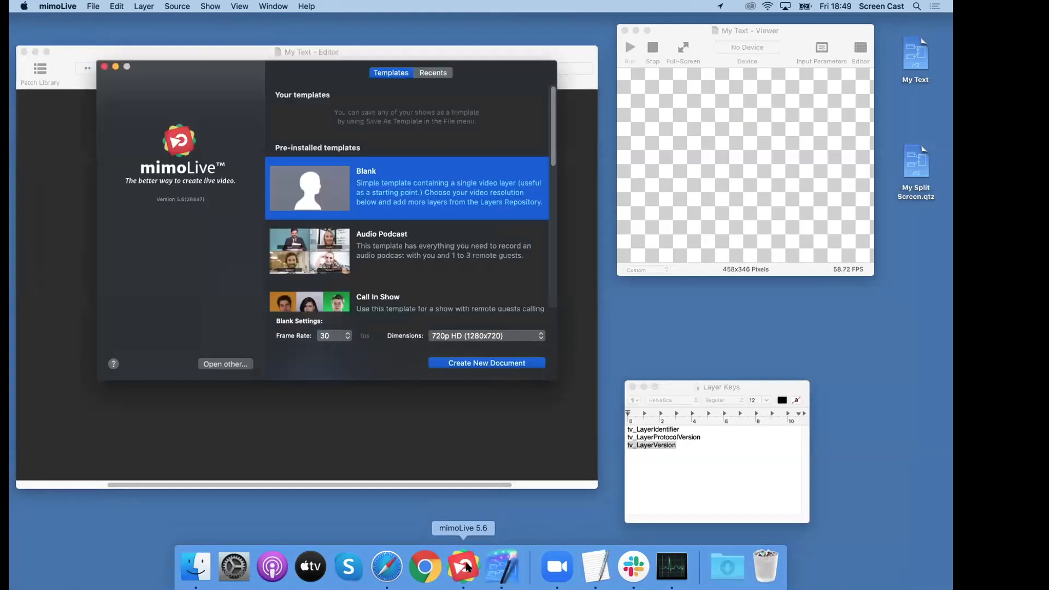
double_click(319, 189)
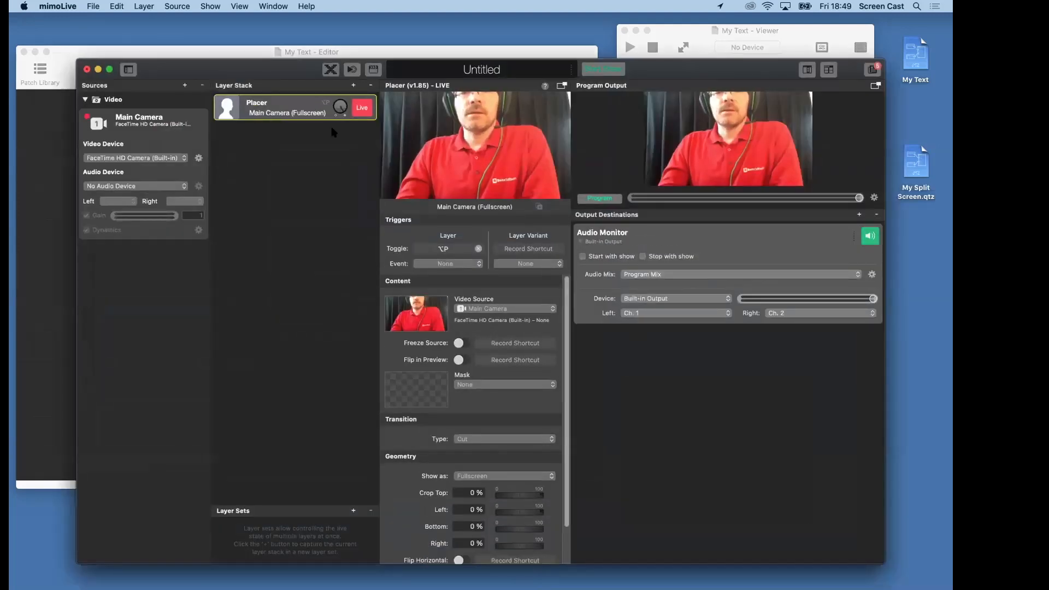
Find the My Text layer in the layer repository and add it above Placer in the Layer Stack.
click(354, 86)
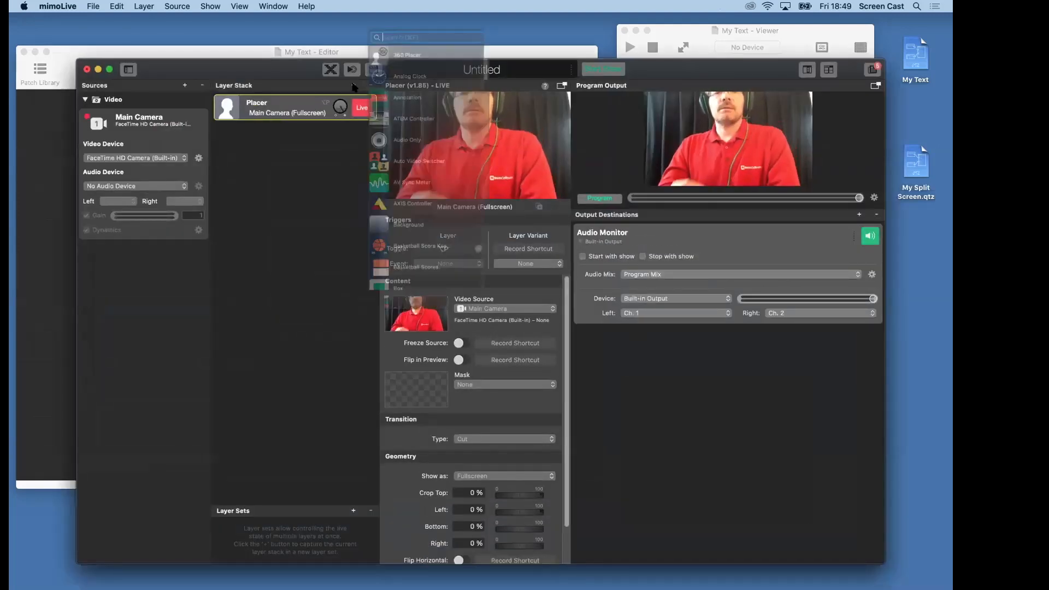
text(my)
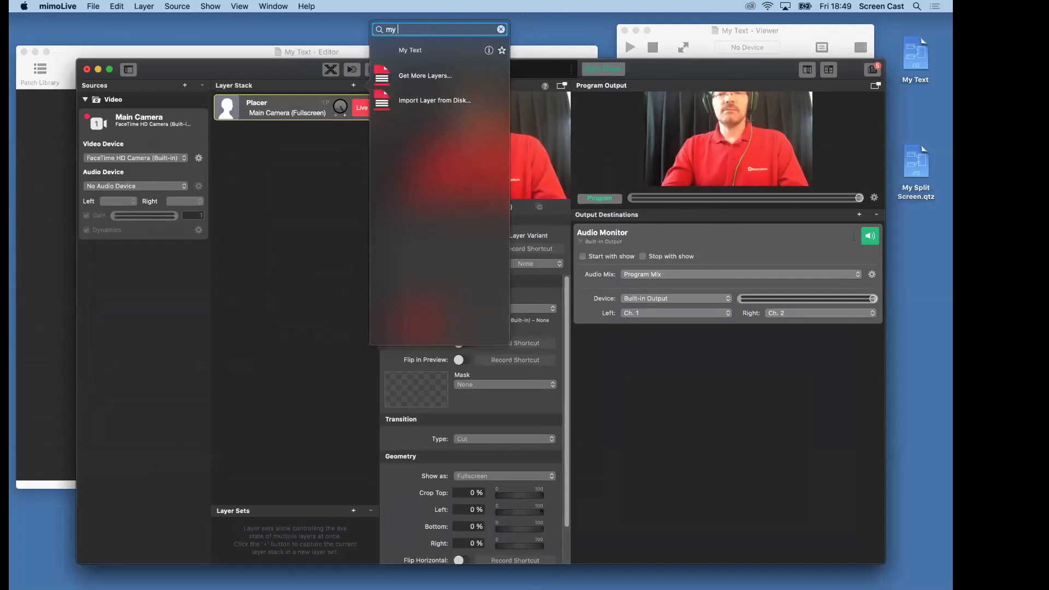
drag(409, 50, 296, 101)
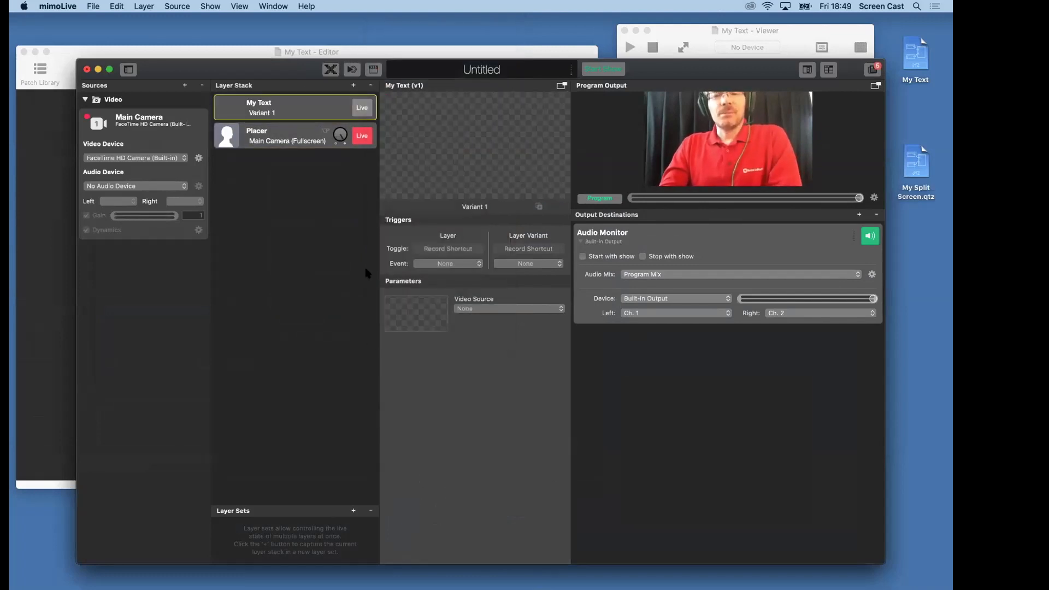
Set the My Text layer's Video Source to Main Camera, switch the layer live and enlarge the Program Output preview.
click(490, 308)
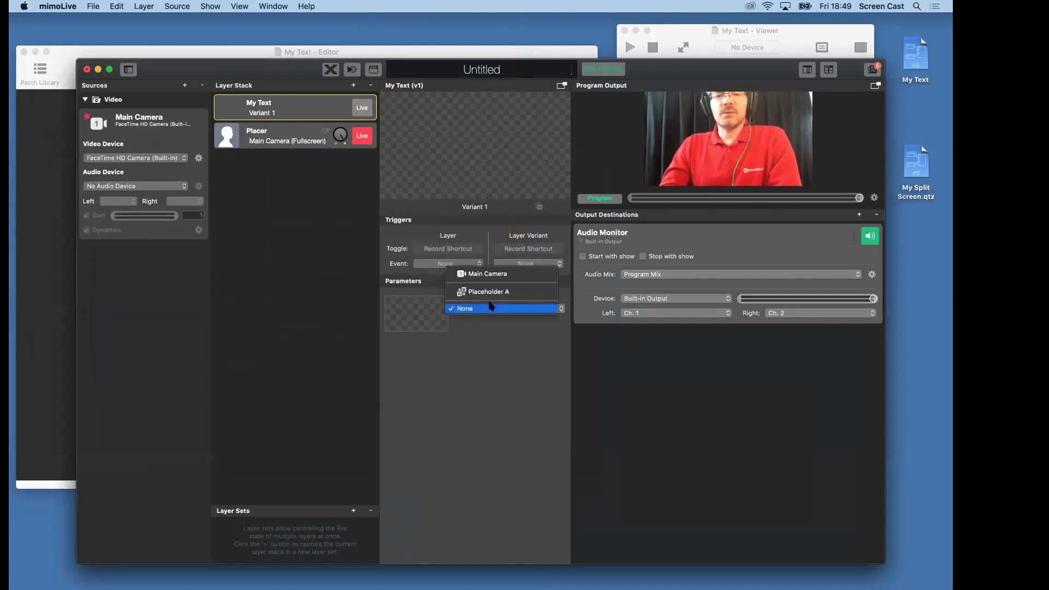
click(490, 276)
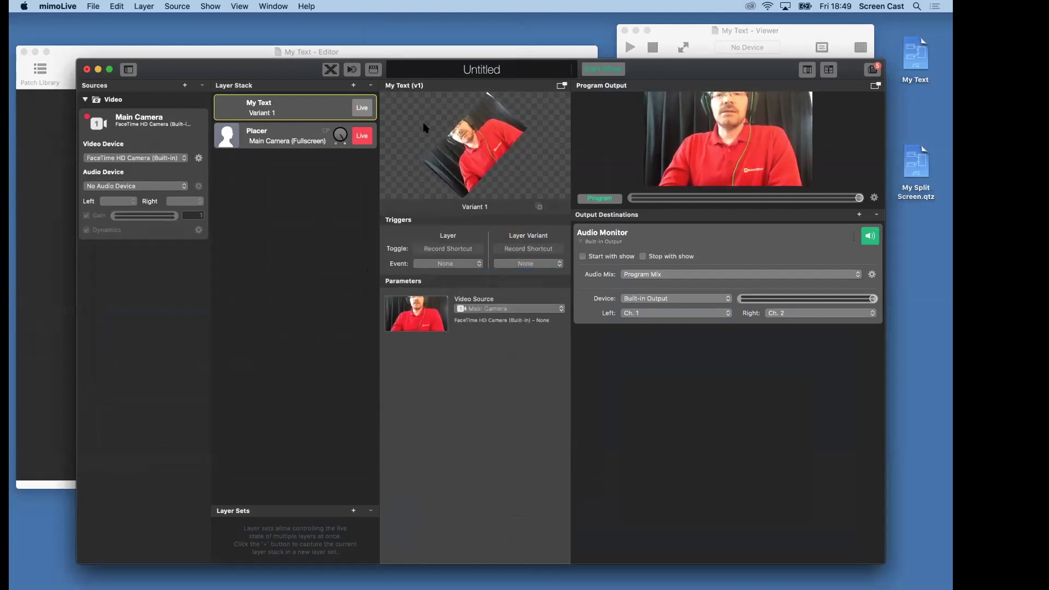
click(363, 109)
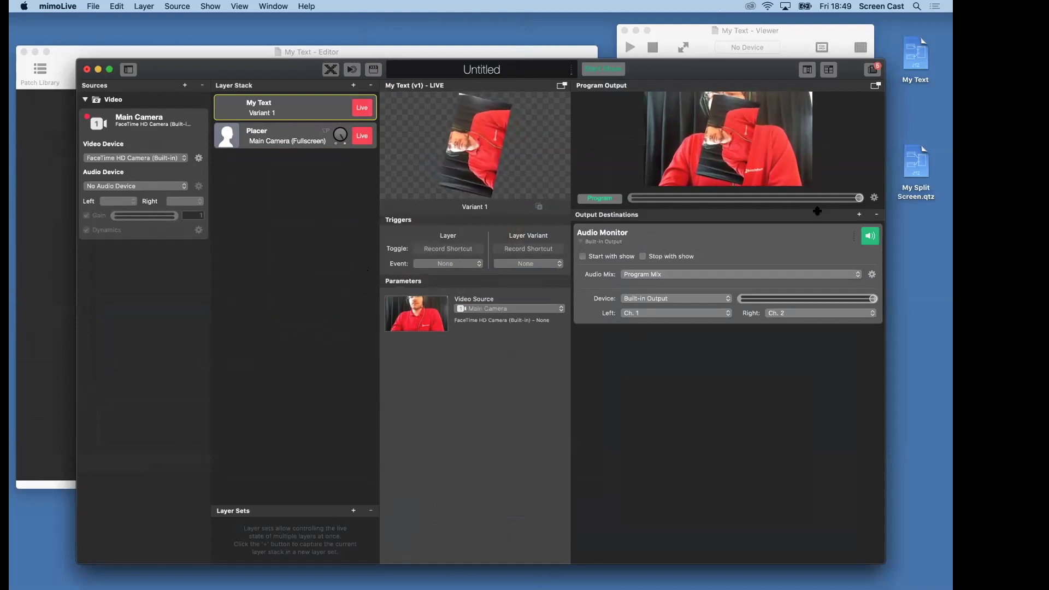
drag(817, 211, 817, 247)
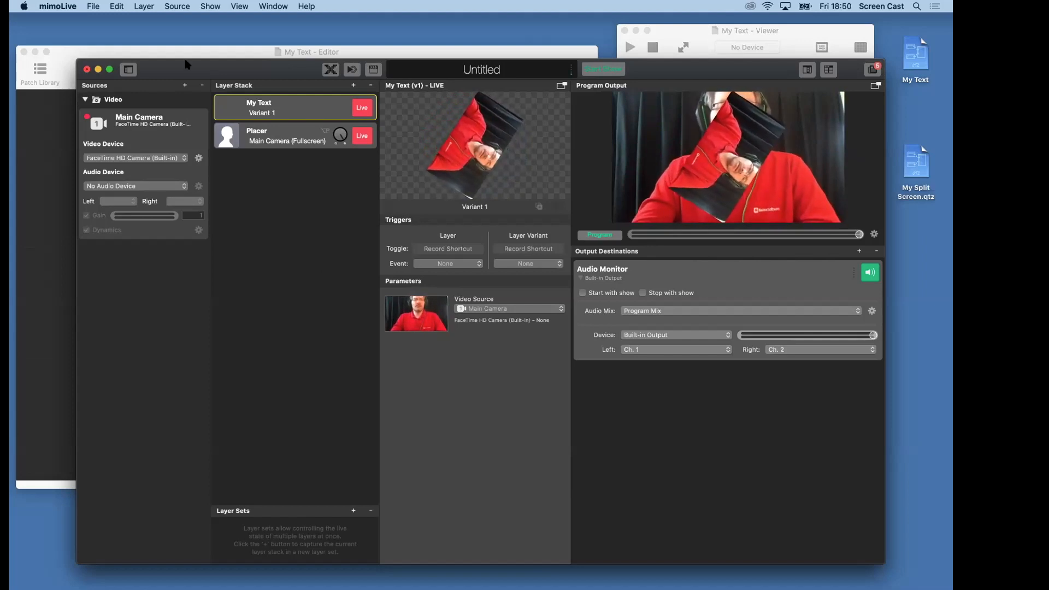
Quit mimoLive without saving the Untitled document.
click(88, 6)
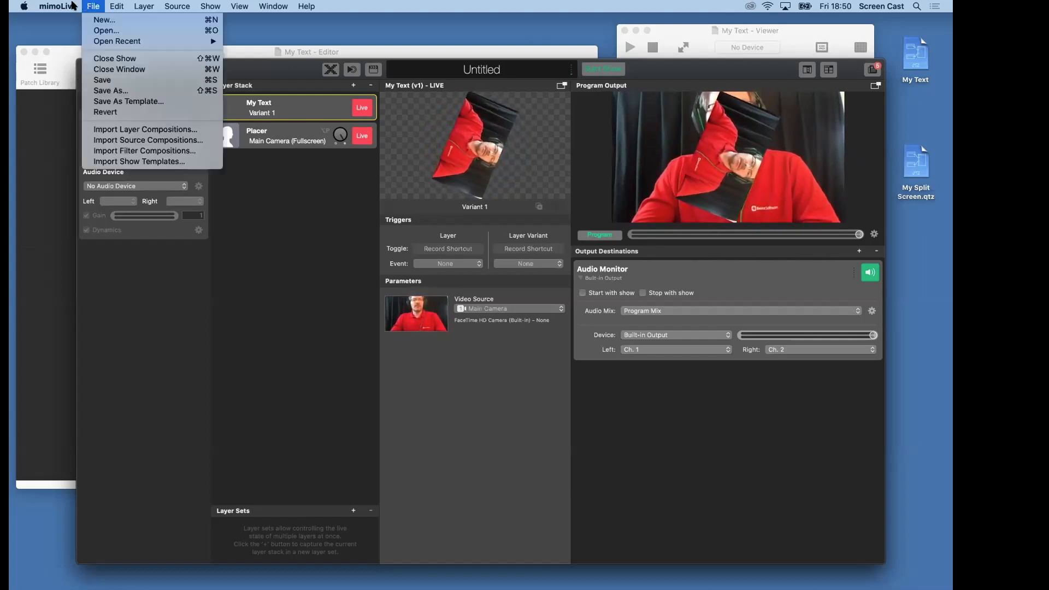
mouse_move(74, 6)
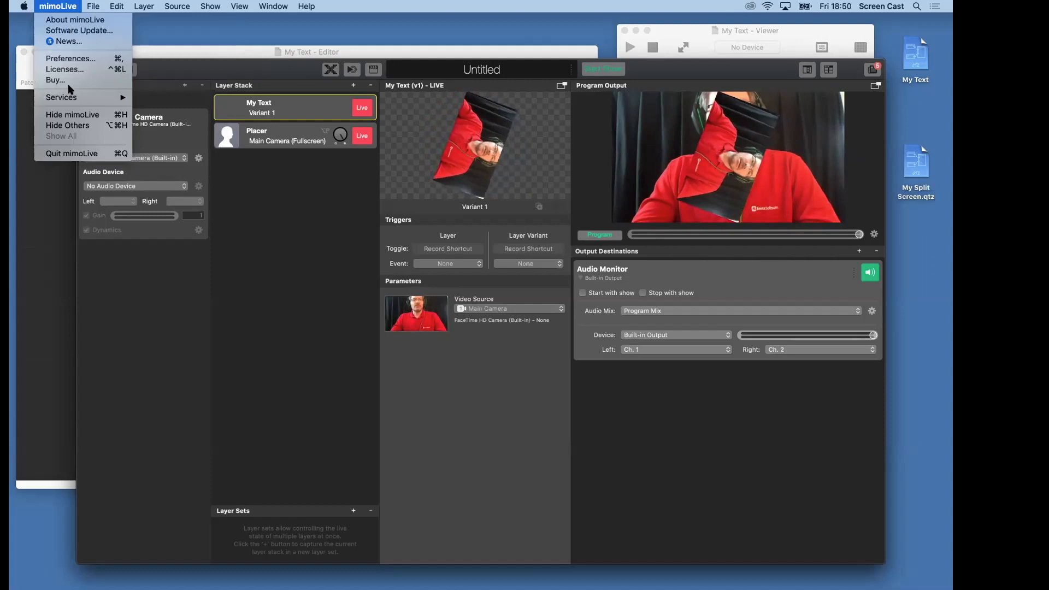
click(70, 155)
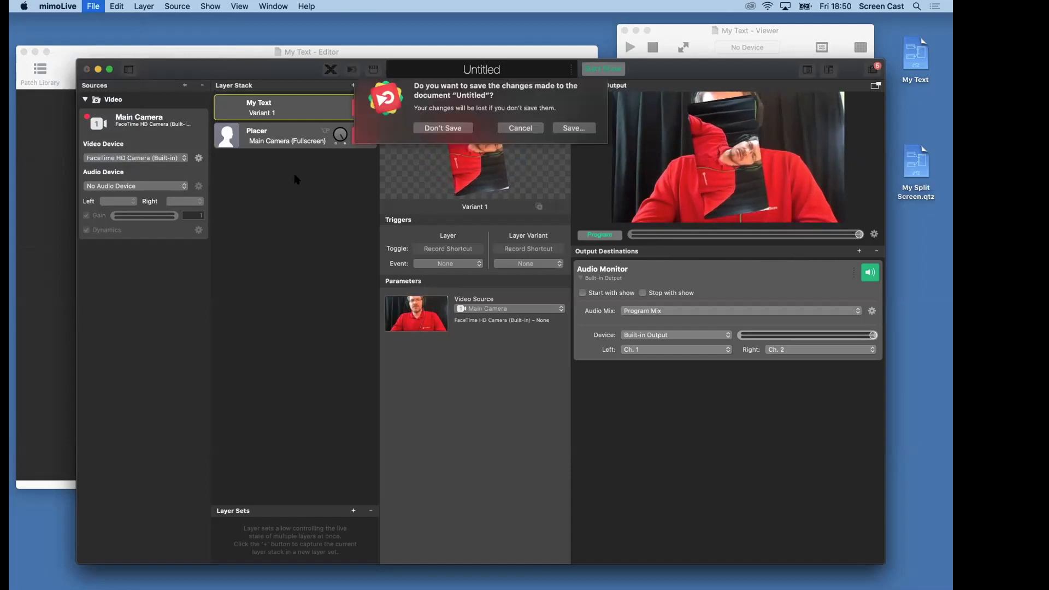
click(447, 135)
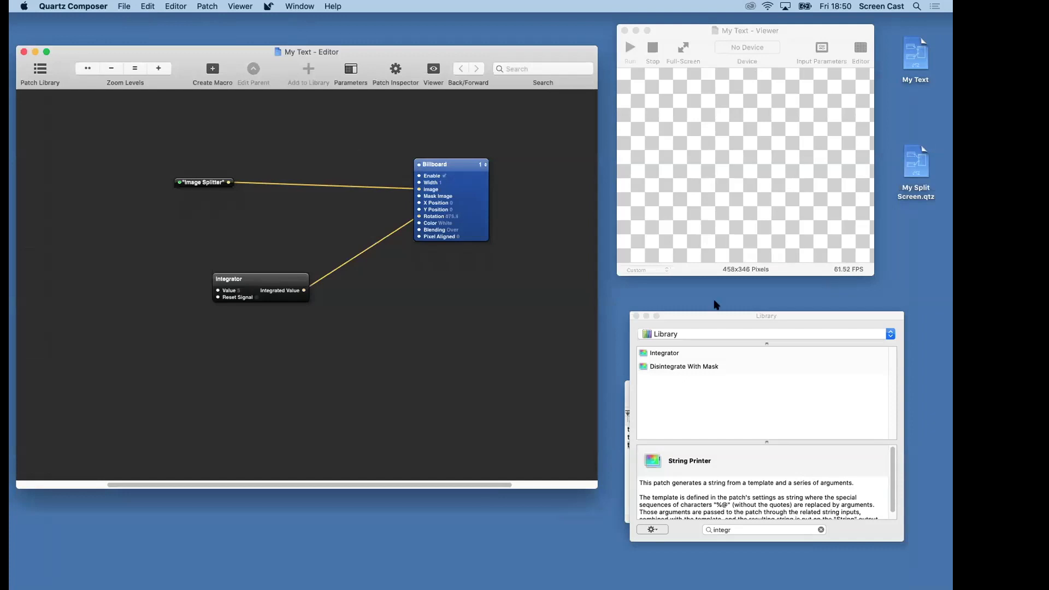
Rearrange the Quartz Composer Library and Viewer windows and move the Layer Keys text window off the visible desktop.
drag(710, 314, 720, 303)
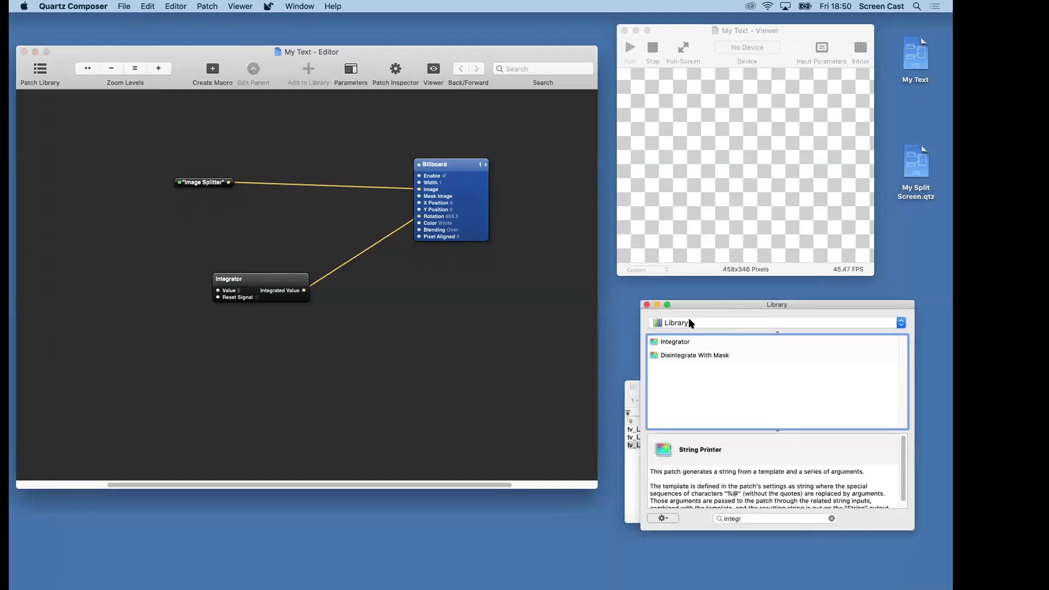
click(626, 392)
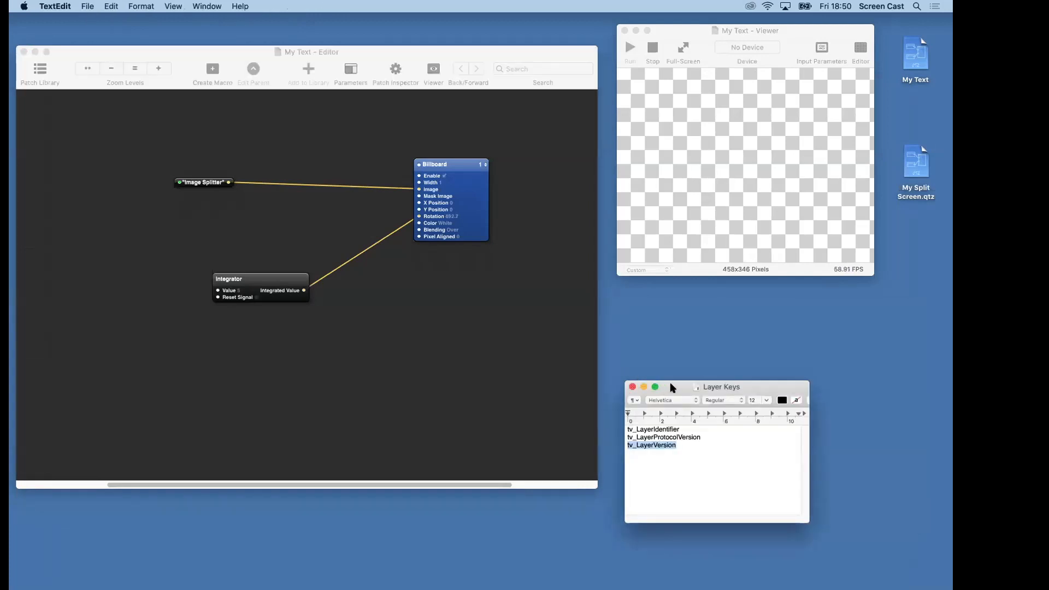
drag(672, 387, 1005, 323)
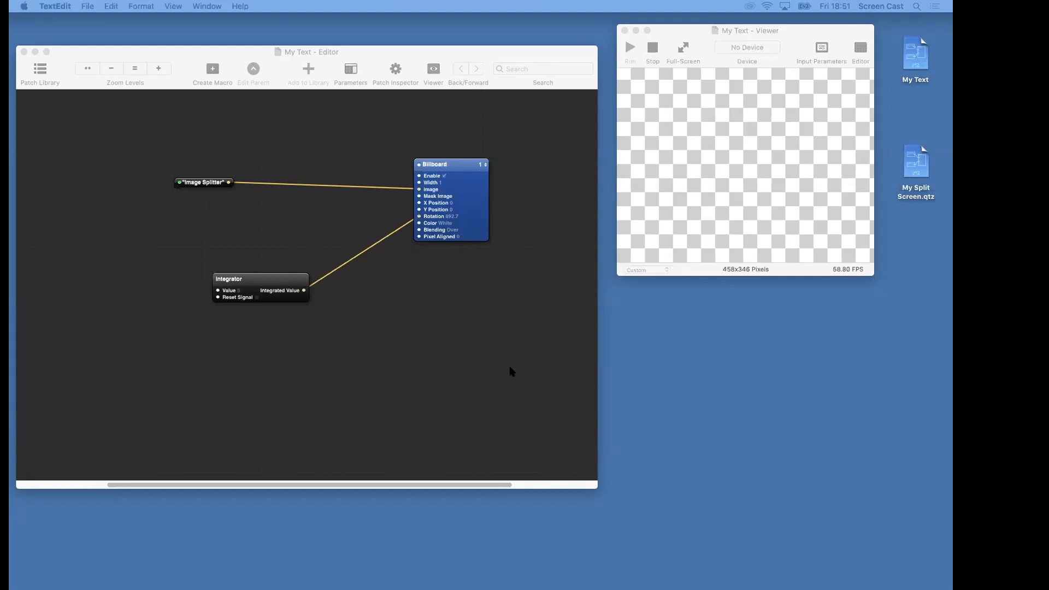
click(484, 342)
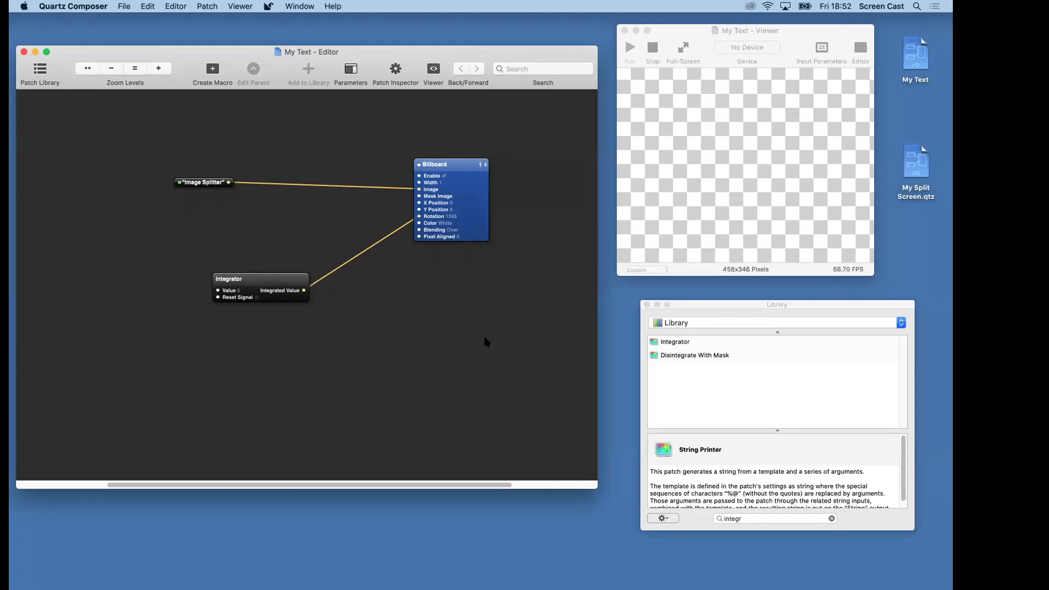
click(818, 34)
drag(817, 32, 805, 32)
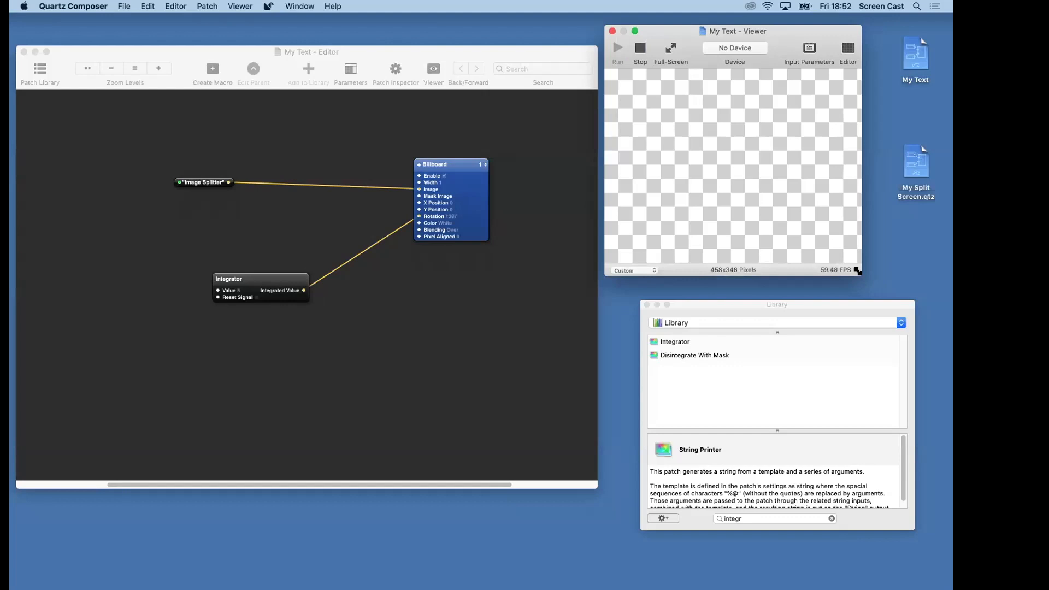
Add mimoLive.png from Finder's Recents to the My Text composition and close the Finder window.
mouse_move(234, 568)
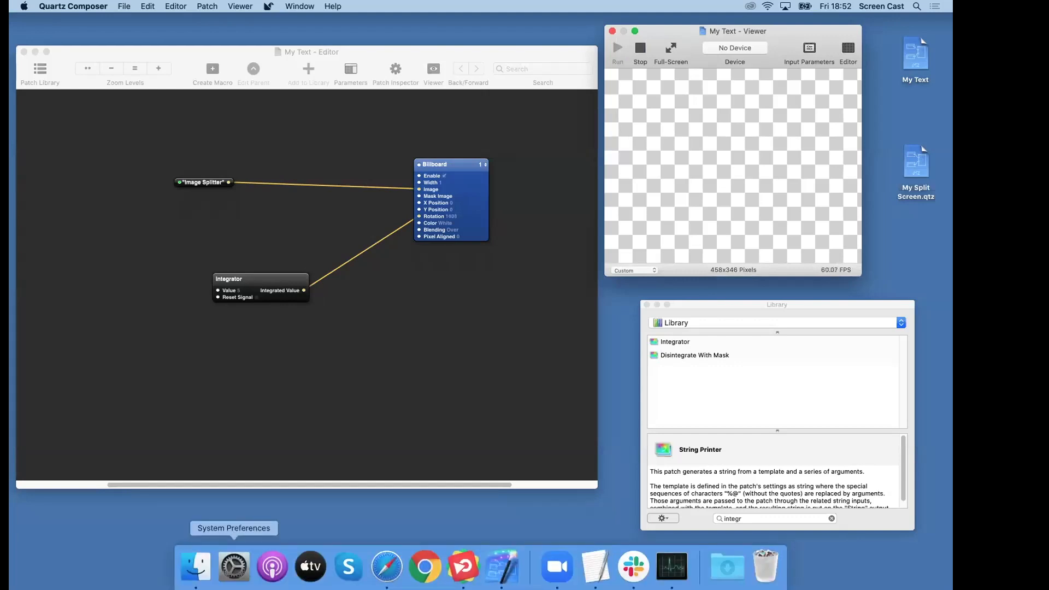
click(195, 568)
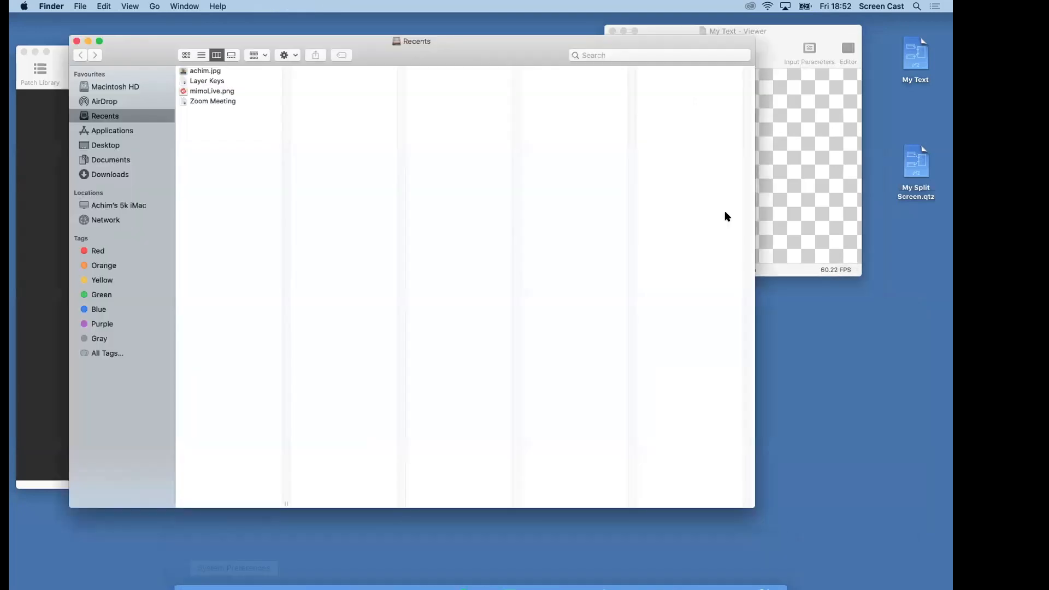
drag(208, 96, 43, 241)
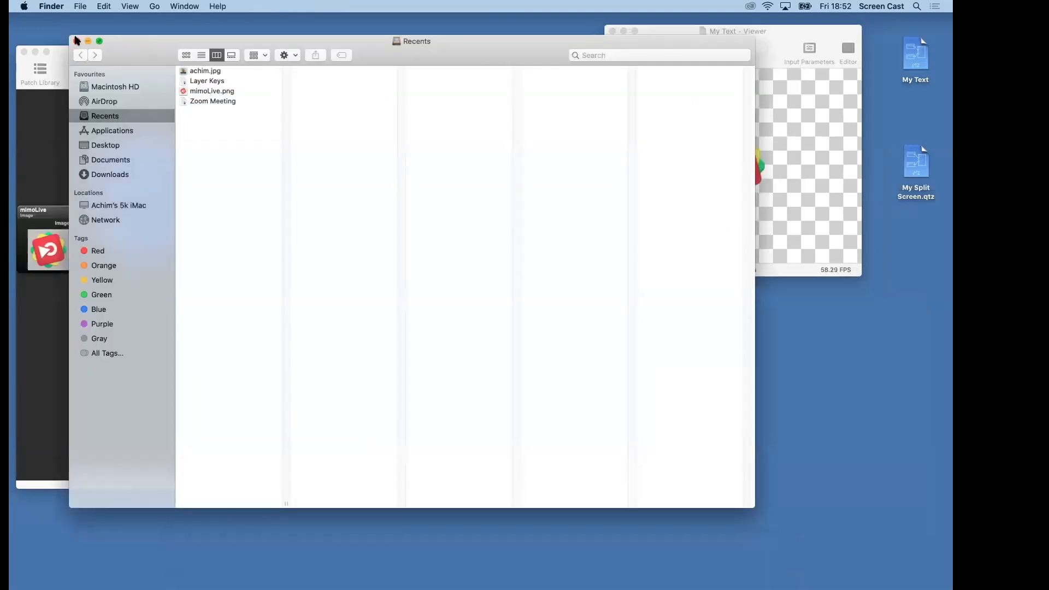
click(76, 41)
click(211, 226)
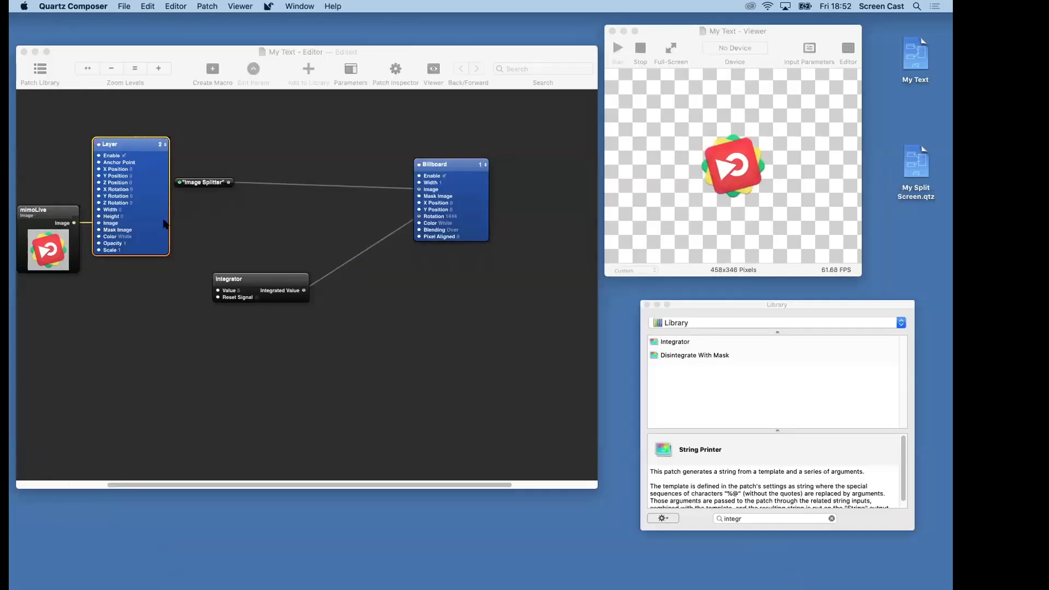
Delete the Layer patch attached to the mimoLive image and connect the image's output to the Billboard's Image input.
click(165, 224)
key(Delete)
drag(48, 212, 419, 189)
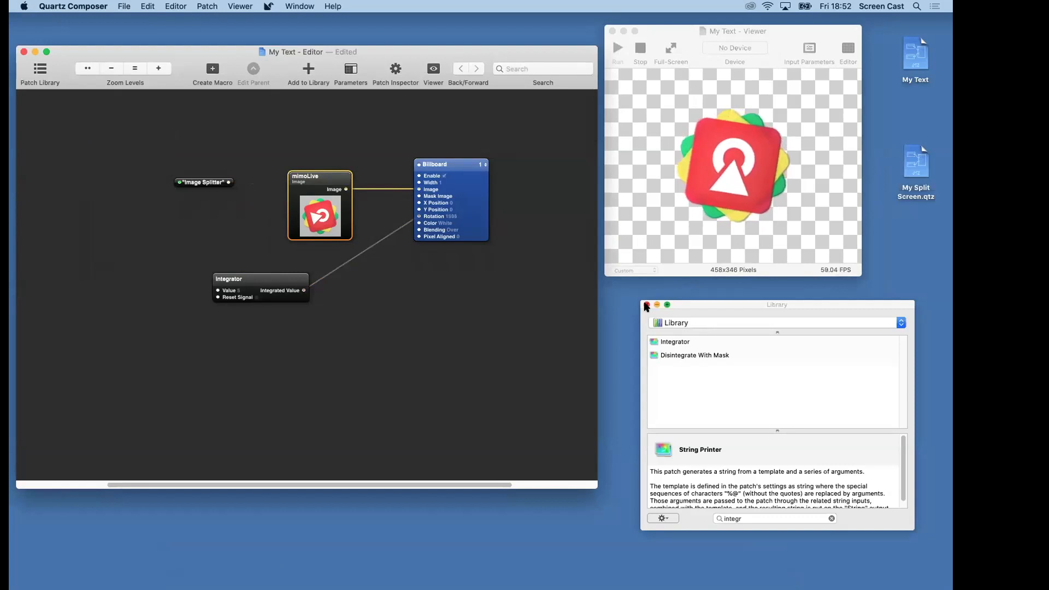
Close the Library and resize the Viewer to various proportions, ending at about 486x694 pixels, to examine how the Billboard scales.
click(646, 305)
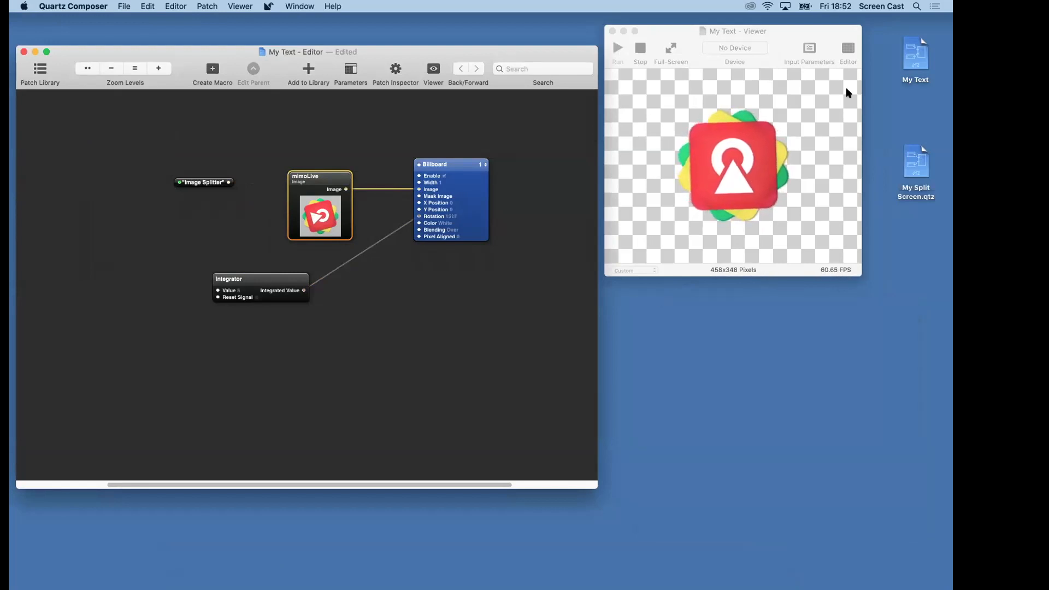
drag(796, 31, 800, 40)
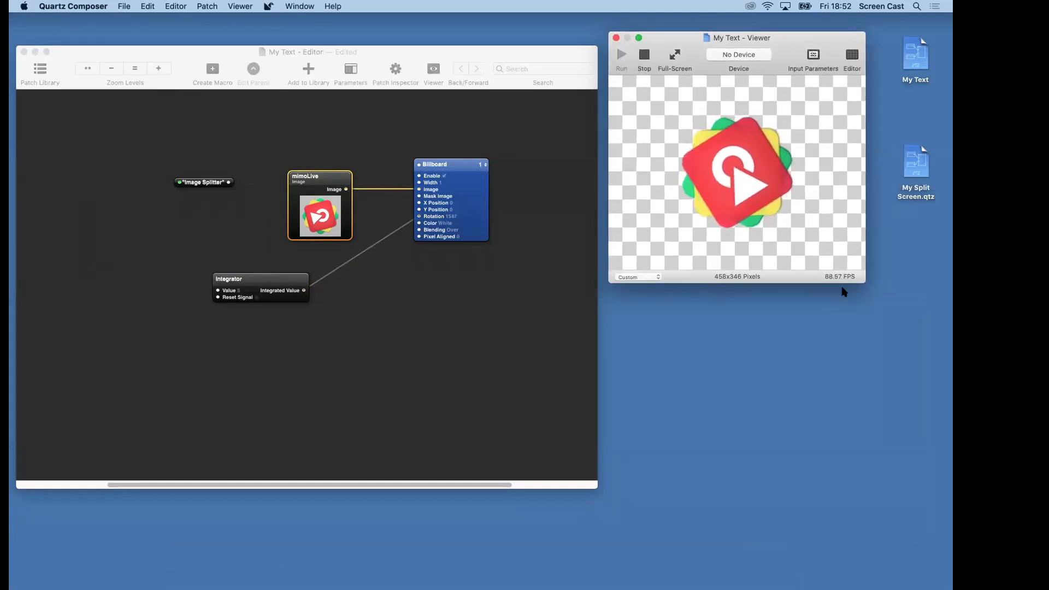
drag(861, 279, 907, 280)
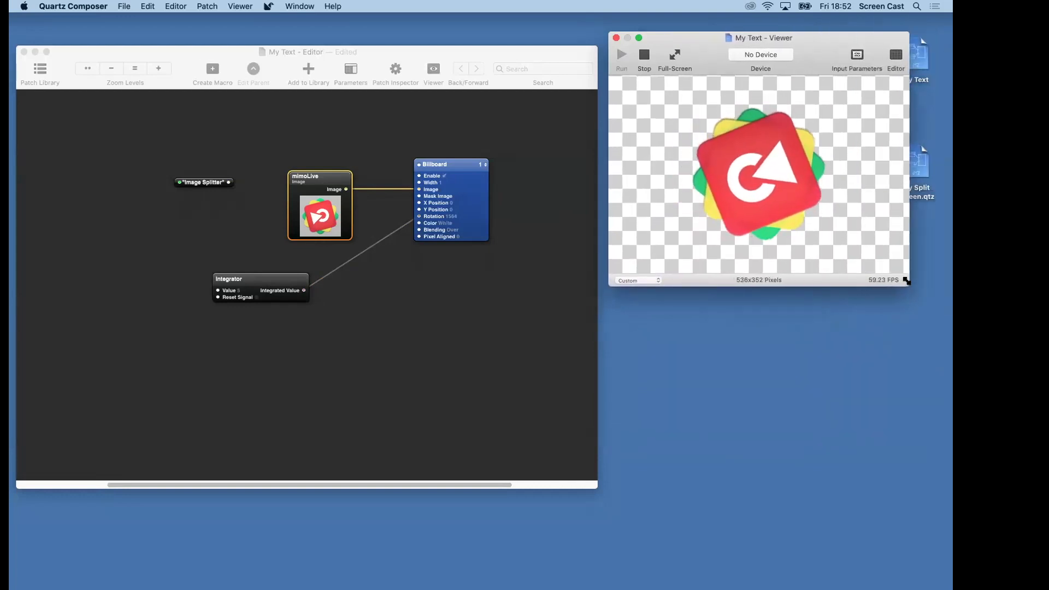
drag(914, 459, 879, 272)
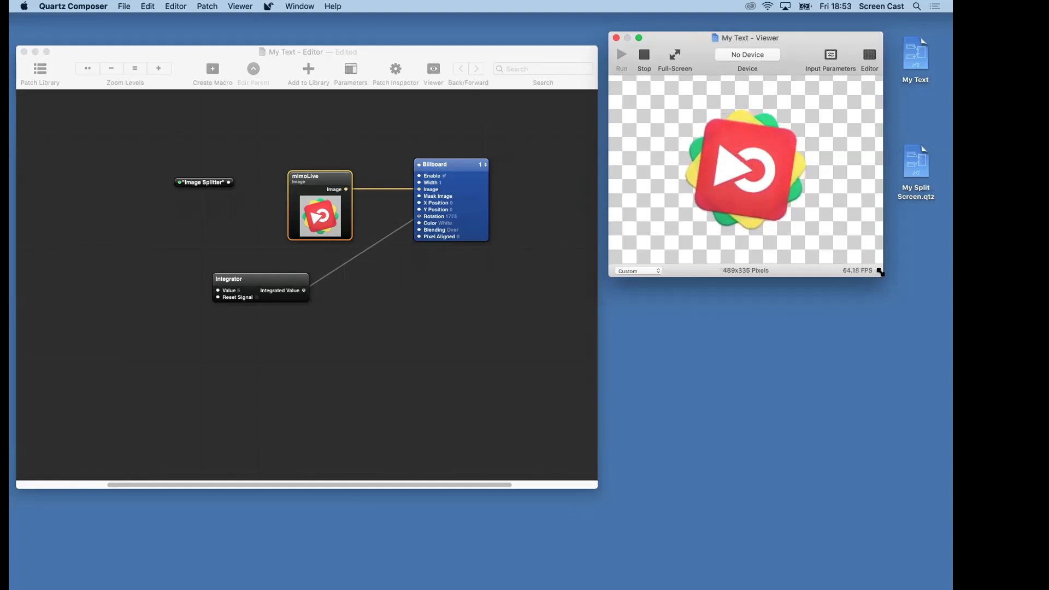
drag(878, 274, 873, 479)
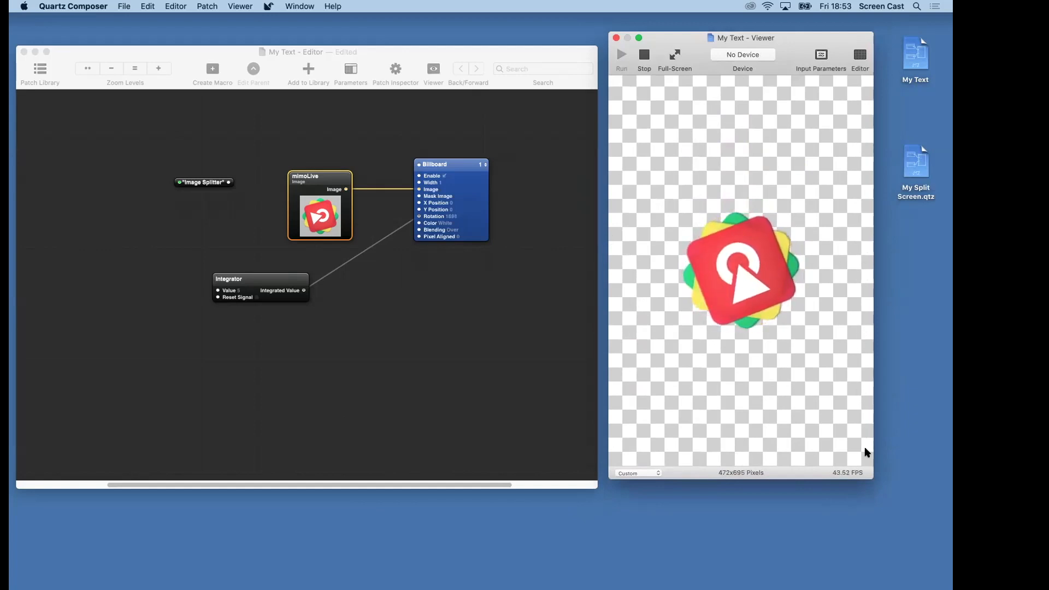
mouse_move(869, 474)
mouse_down()
mouse_move(885, 393)
mouse_move(875, 339)
mouse_move(885, 284)
mouse_move(878, 452)
mouse_move(780, 461)
mouse_move(880, 461)
mouse_move(831, 470)
mouse_move(876, 473)
mouse_up()
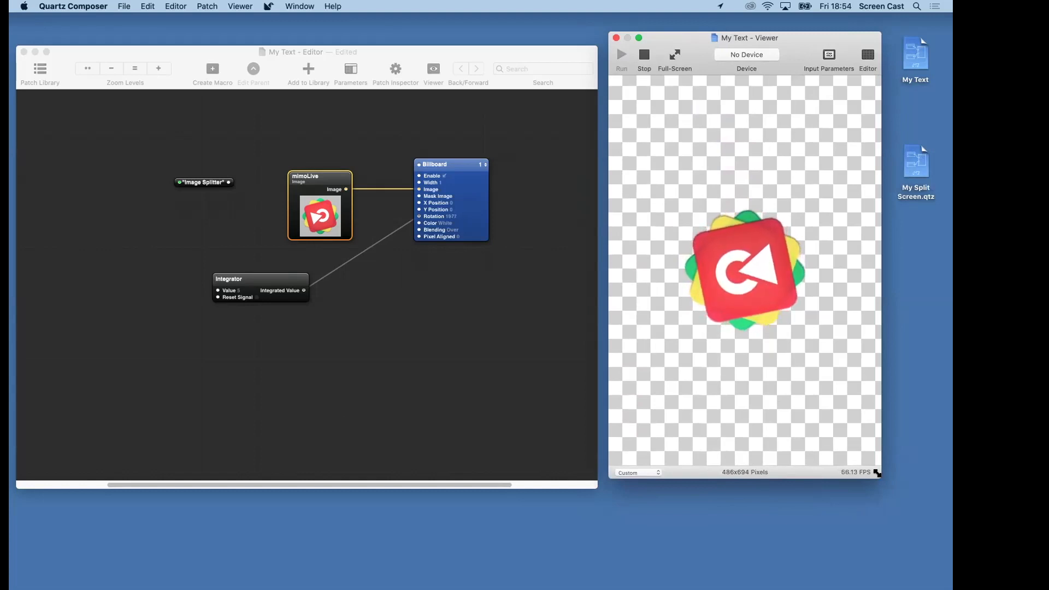
Set the Billboard's Width to 2 and resize the Viewer to about 547x641 pixels.
click(476, 187)
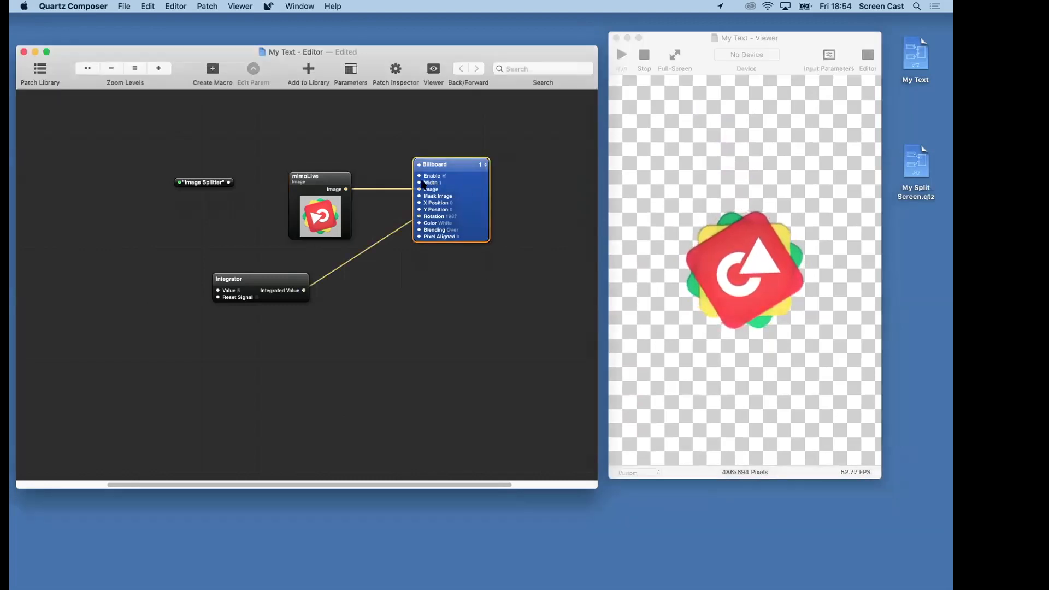
mouse_move(437, 184)
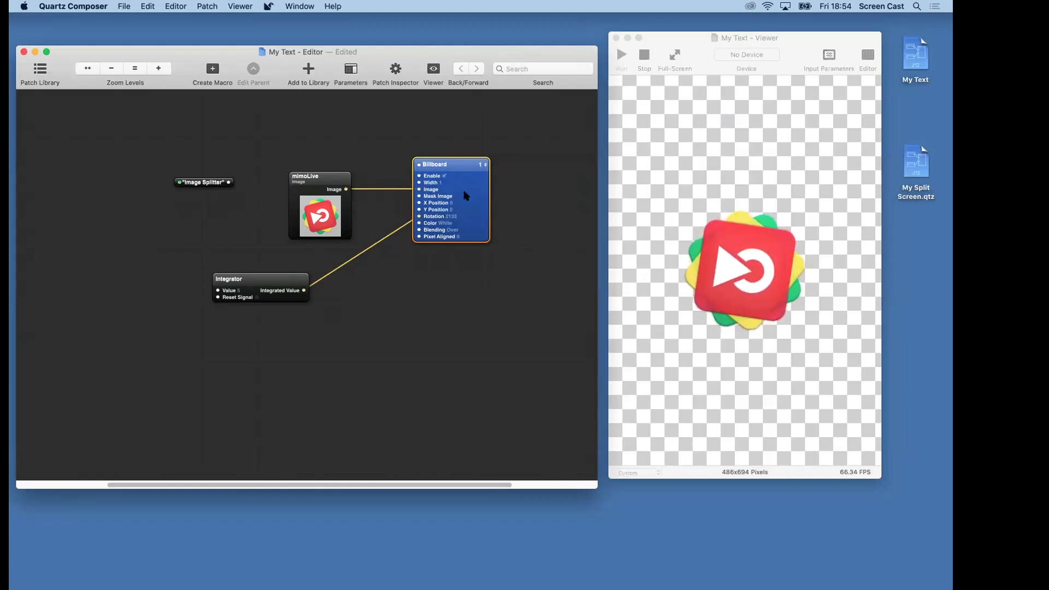
click(396, 74)
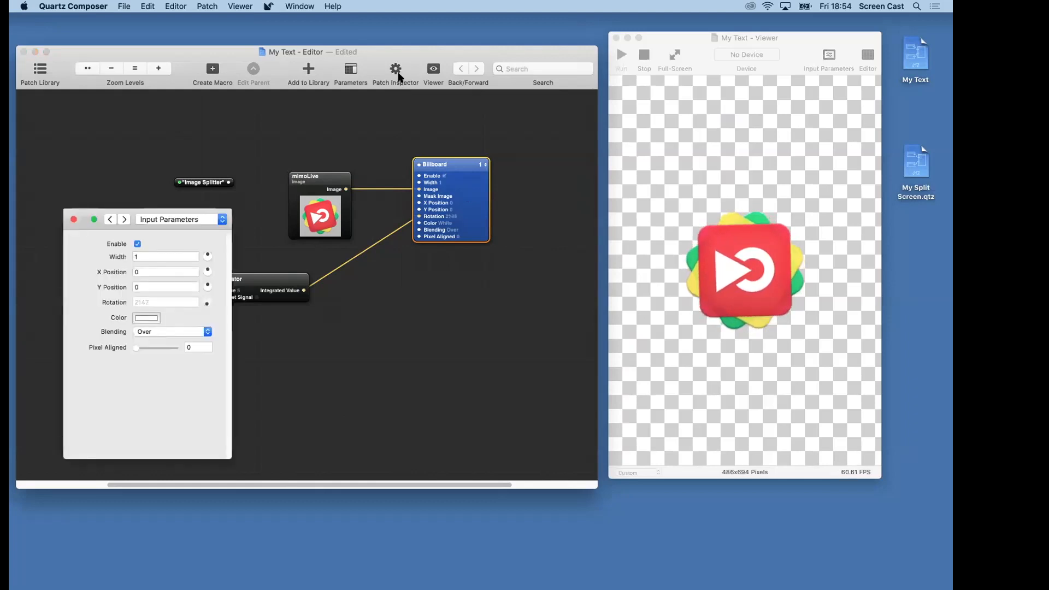
click(162, 252)
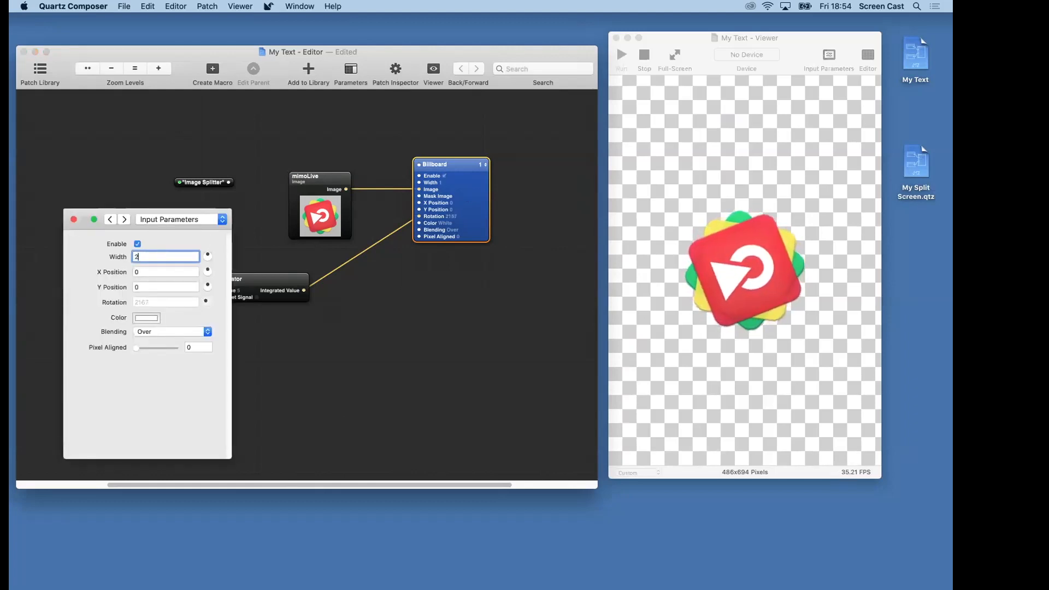
text(2)
key(Tab)
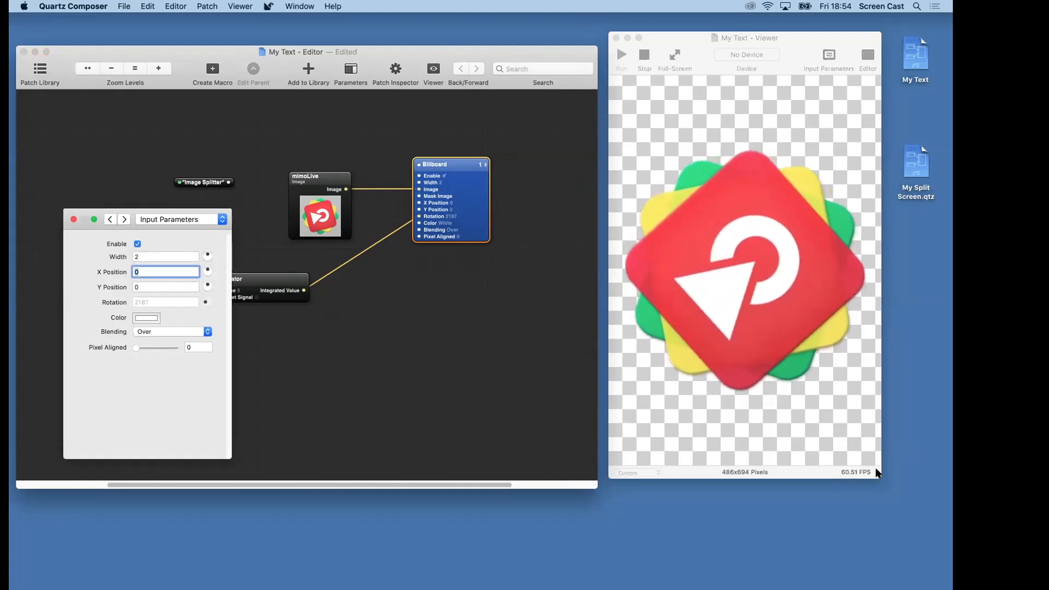
drag(877, 453, 931, 478)
drag(926, 378, 912, 443)
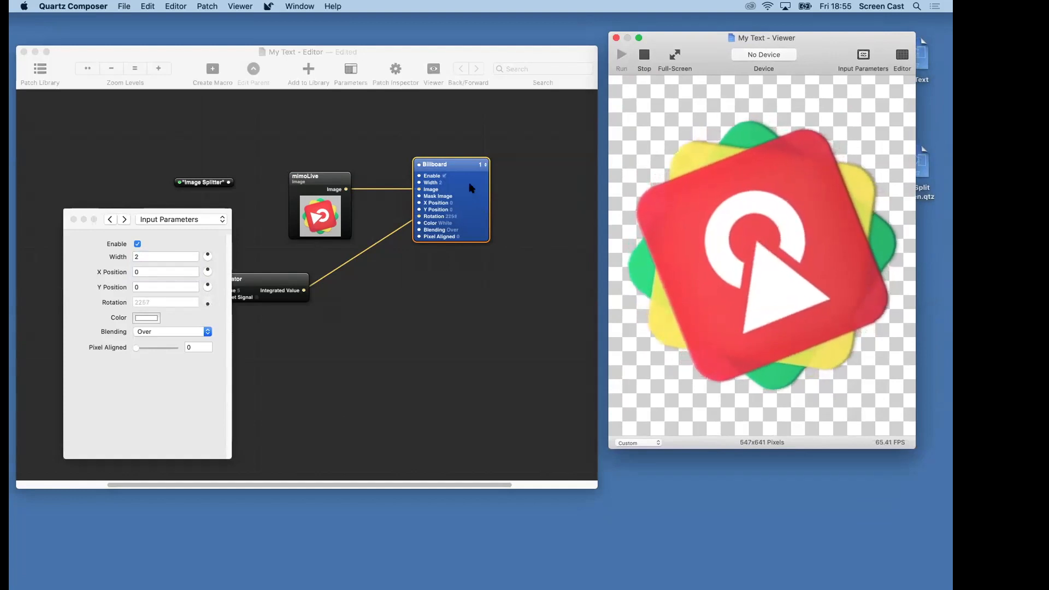
Change the Billboard's Dimensions Mode to Real Size in its settings.
click(421, 181)
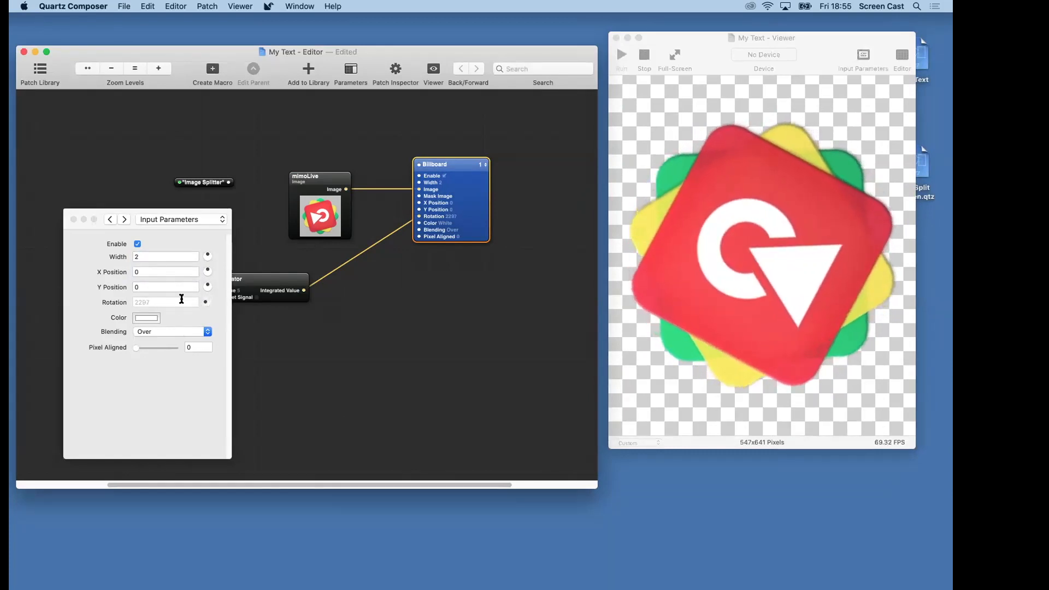
click(158, 221)
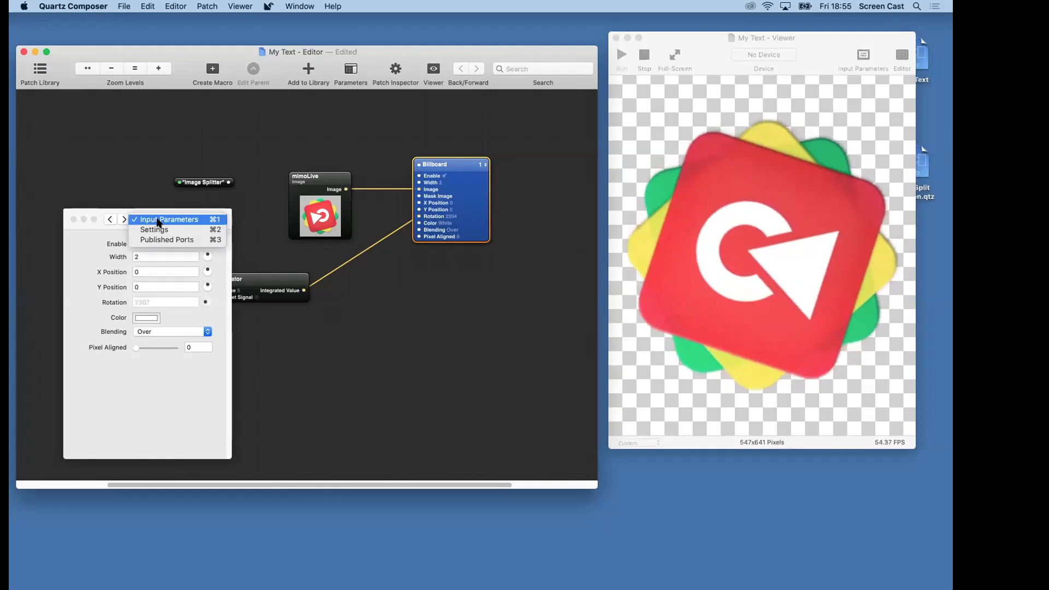
click(157, 228)
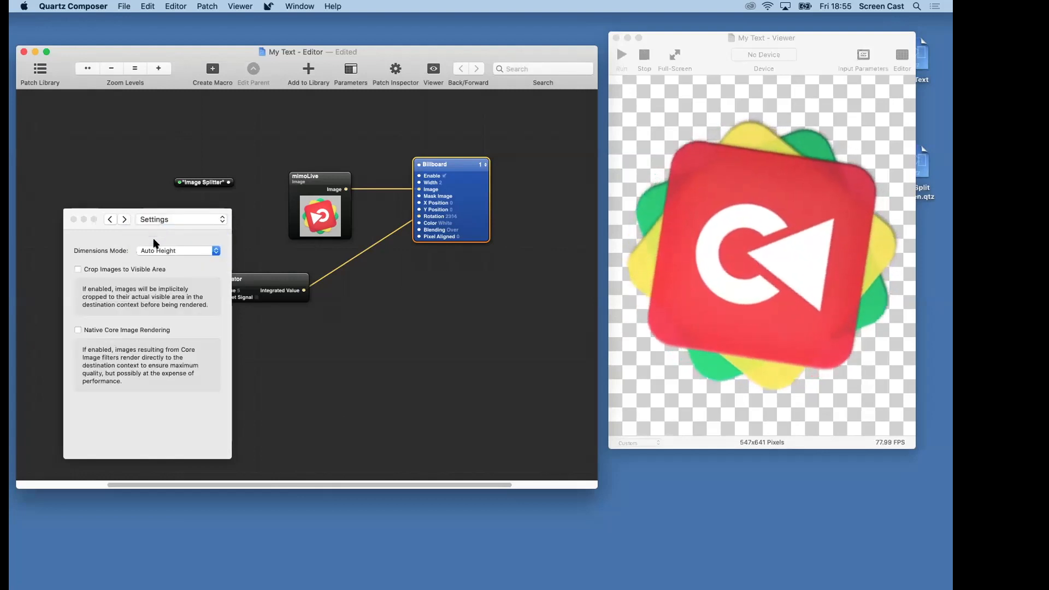
click(153, 251)
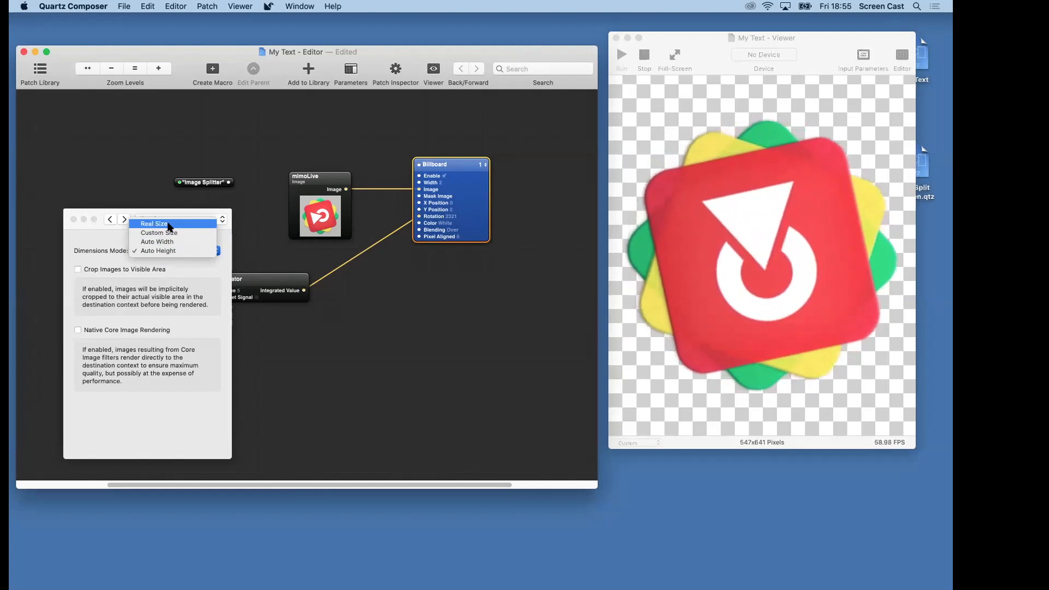
key(Escape)
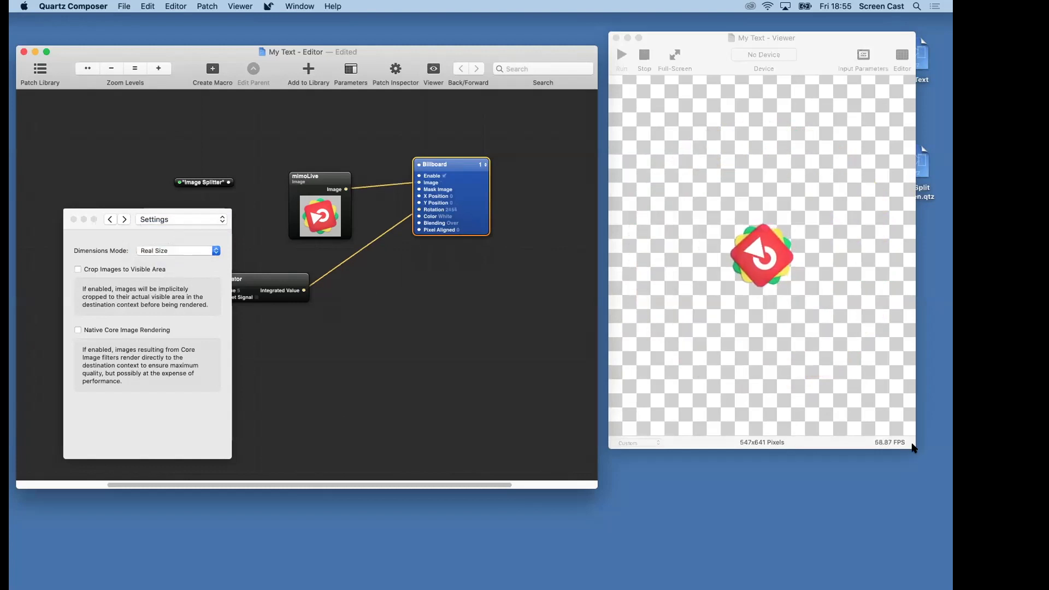
Resize the Viewer several times, ending at about 577x408 pixels, to check how the Real Size Billboard responds.
drag(911, 445, 932, 482)
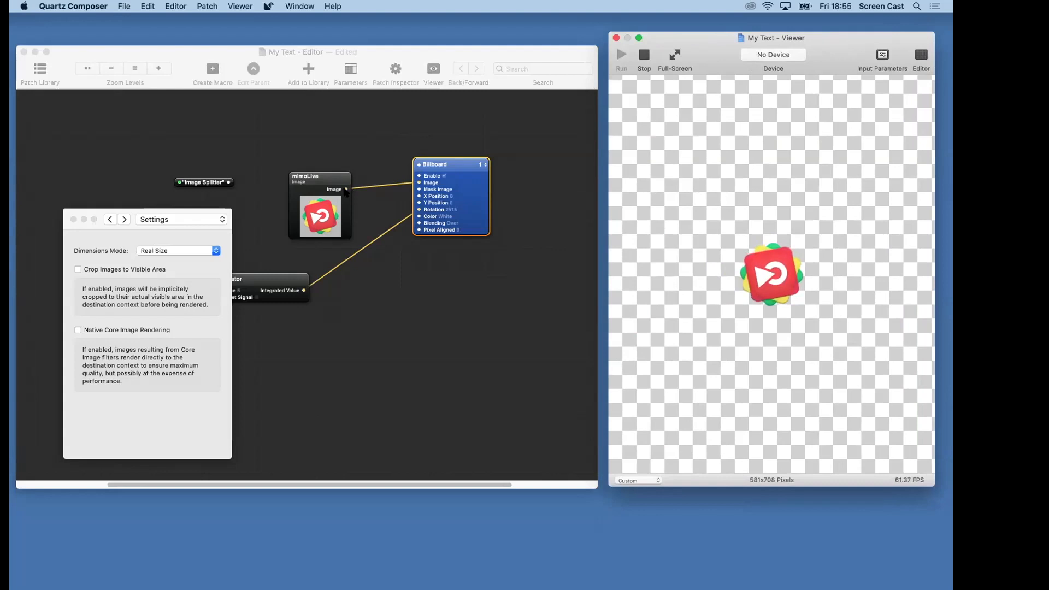
mouse_move(345, 191)
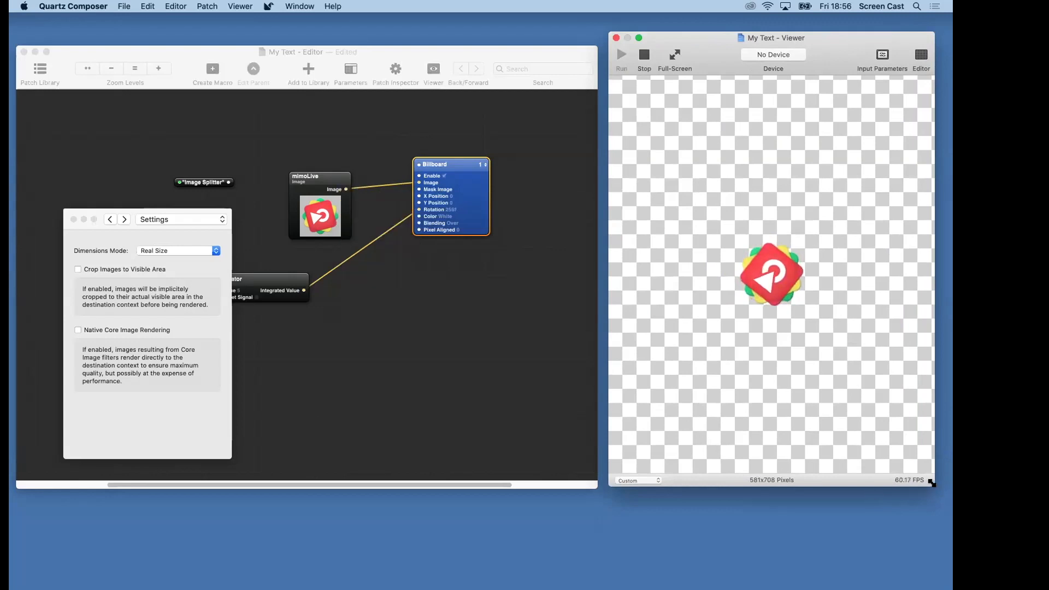
drag(874, 483, 921, 440)
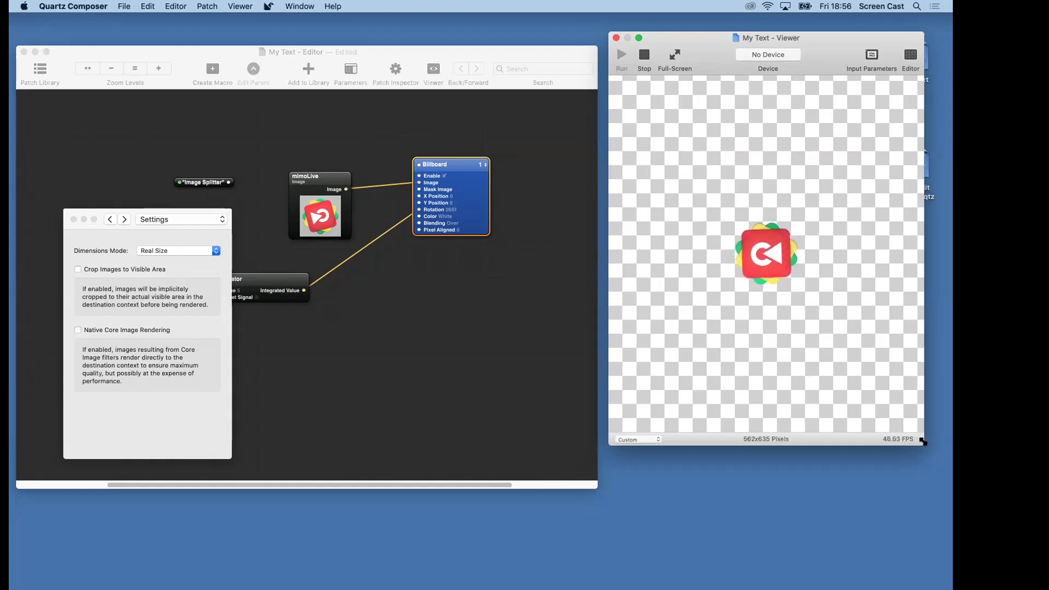
drag(921, 439, 924, 313)
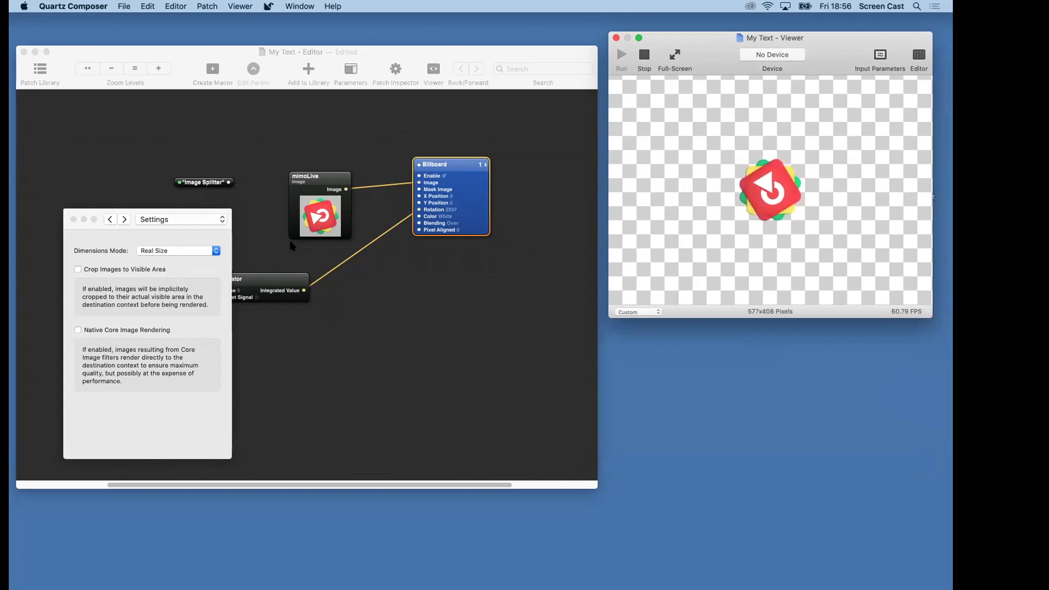
Review the Billboard's other Dimensions Mode options without changing the mode and close its inspector.
click(191, 251)
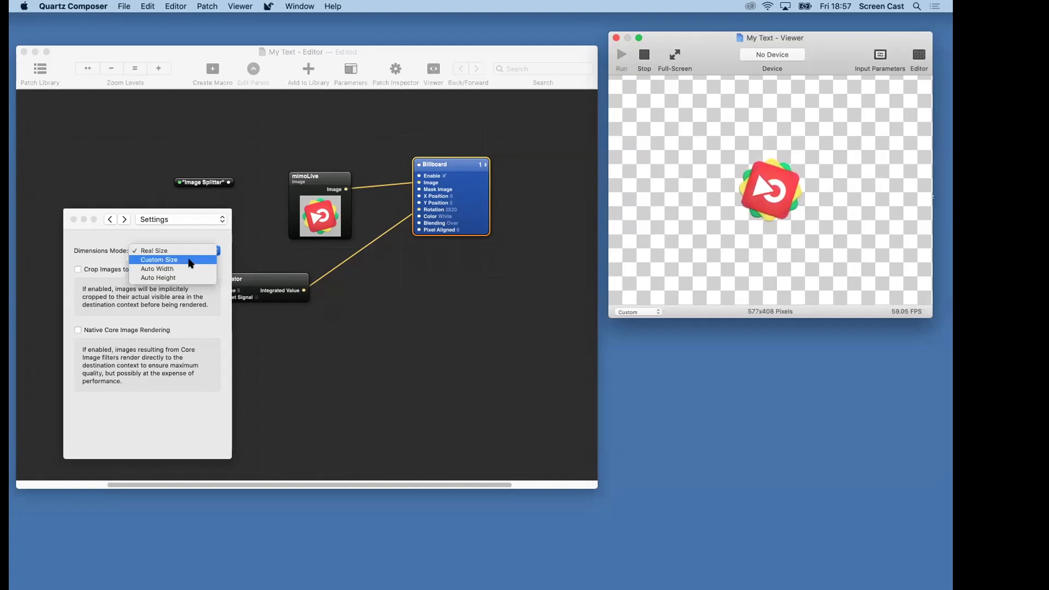
click(424, 306)
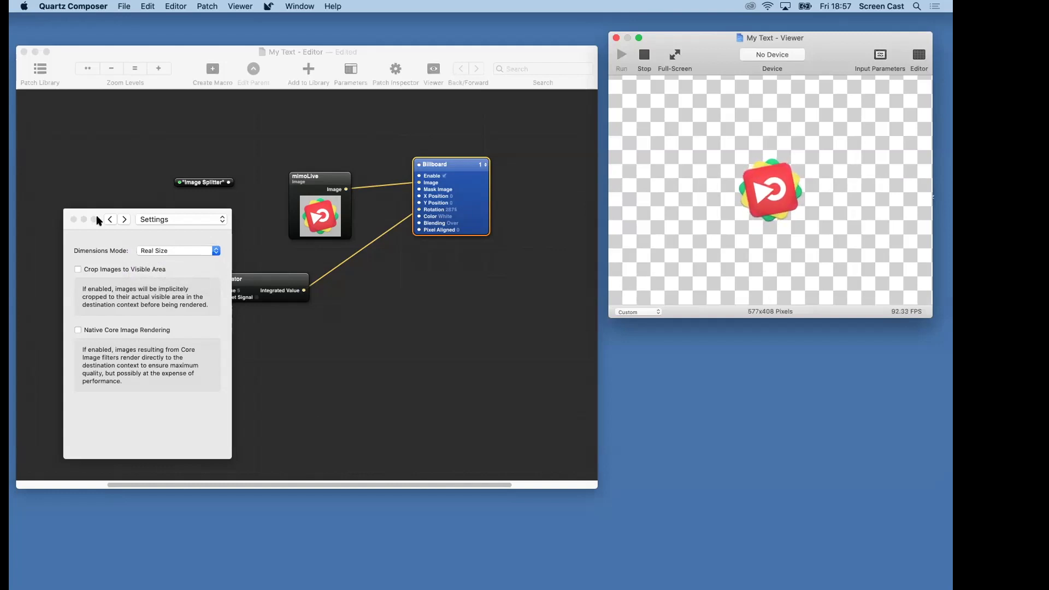
click(76, 218)
Search the Patch Library for "cube", compare the two Cube entries and select the patch that renders a fully customizable cube.
click(167, 110)
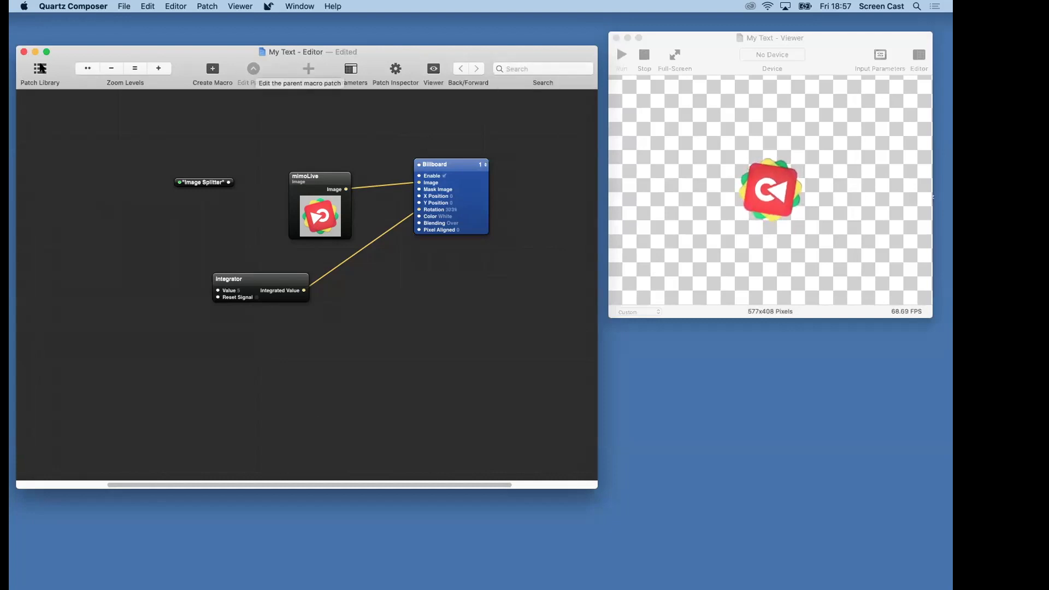
key(super+Return)
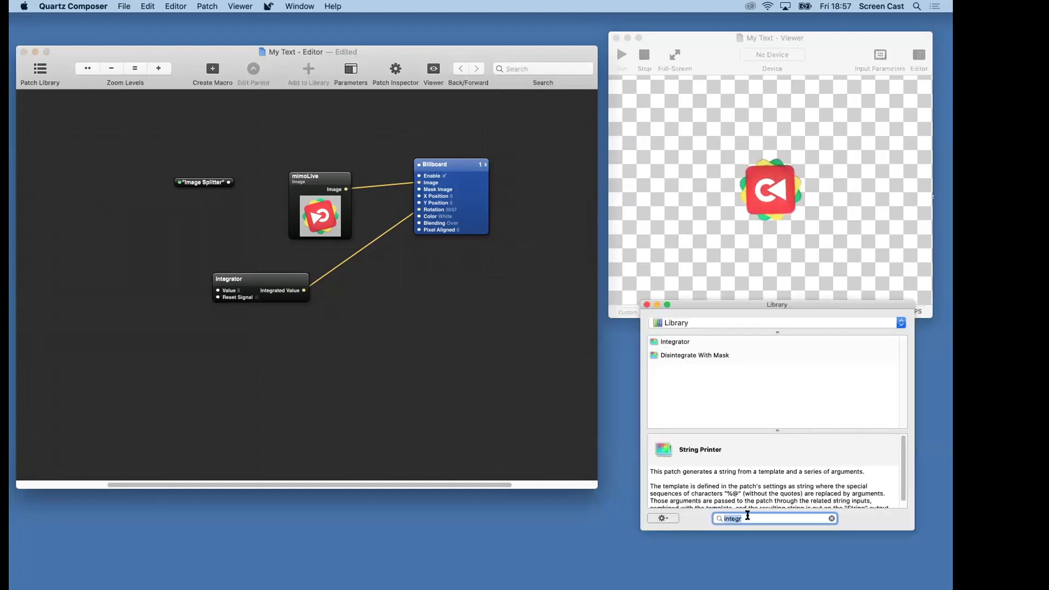
text(cube)
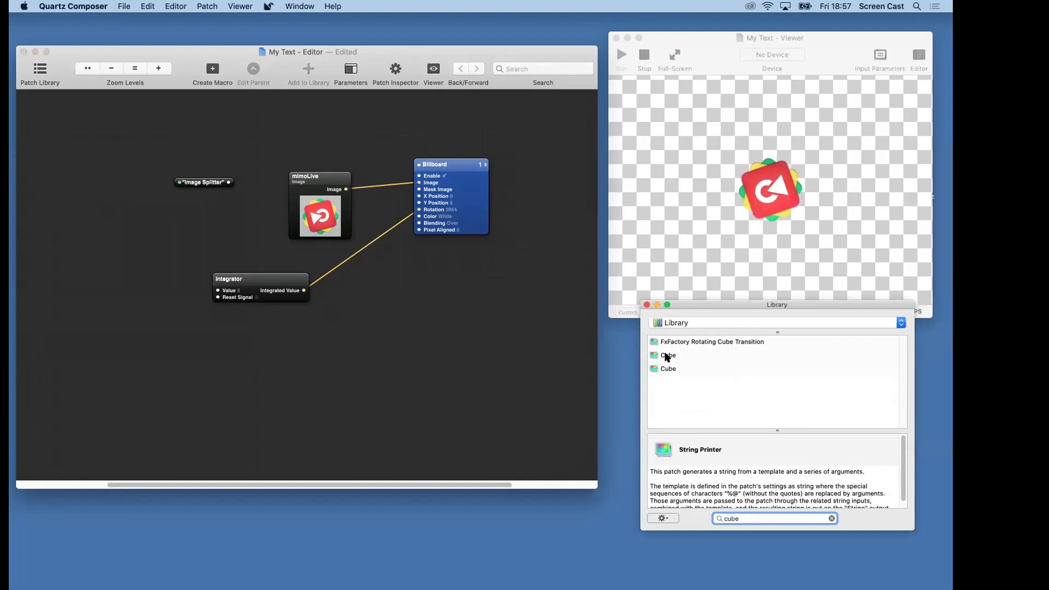
click(667, 356)
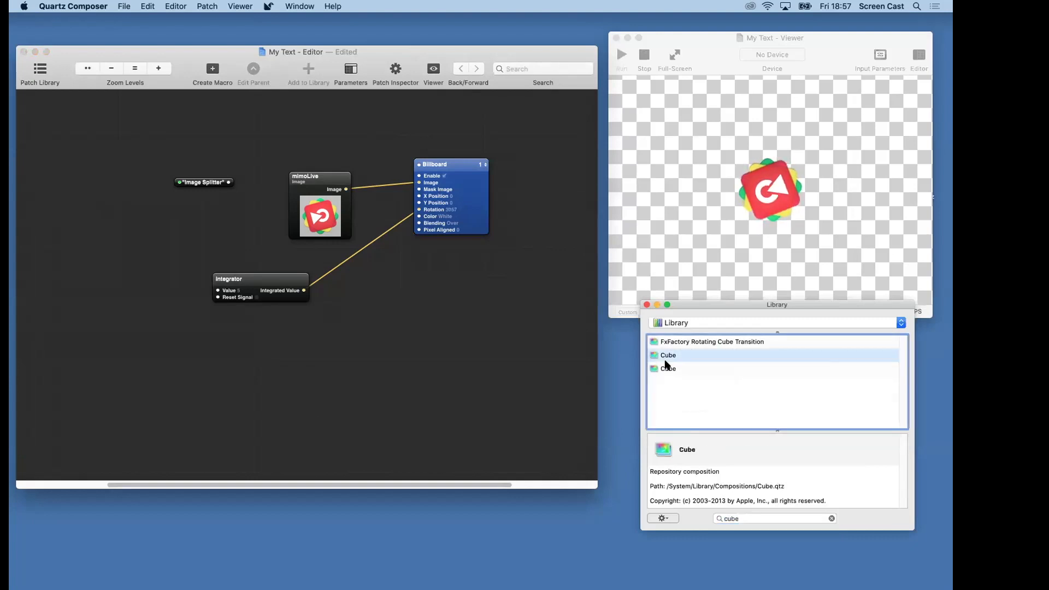
click(666, 369)
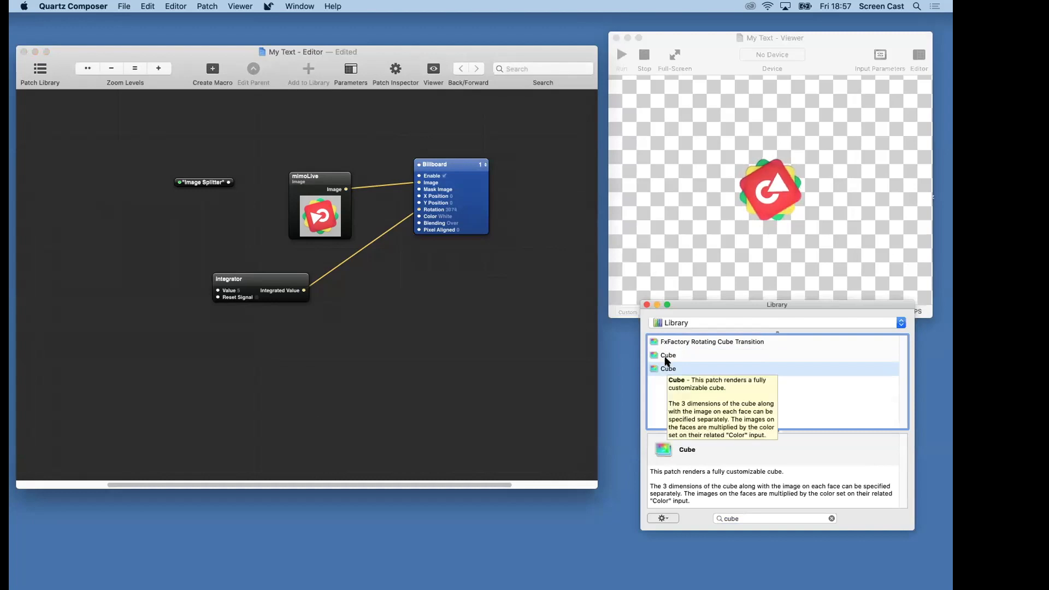
click(669, 355)
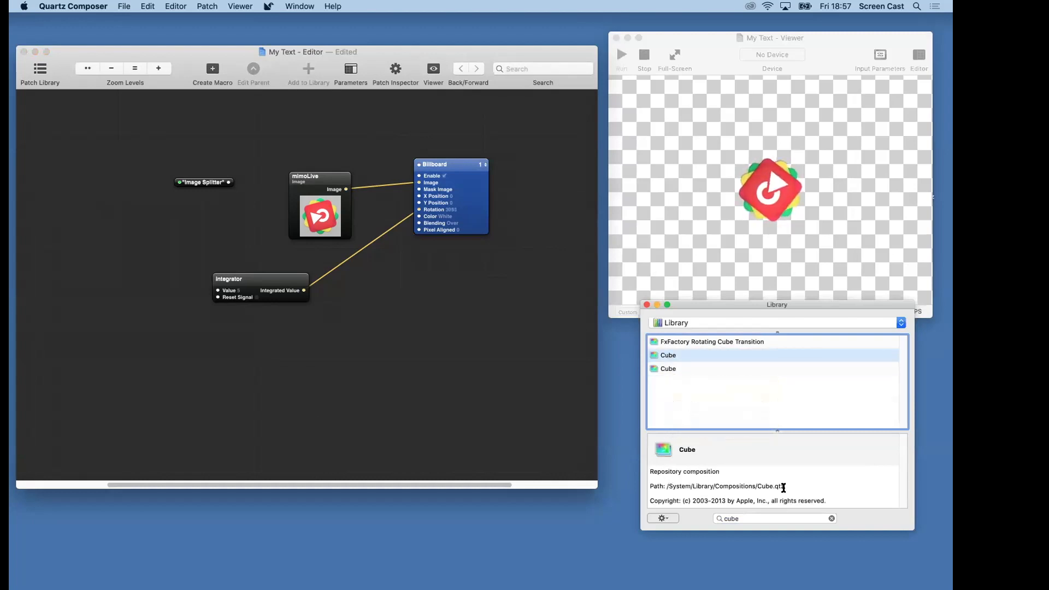
click(665, 368)
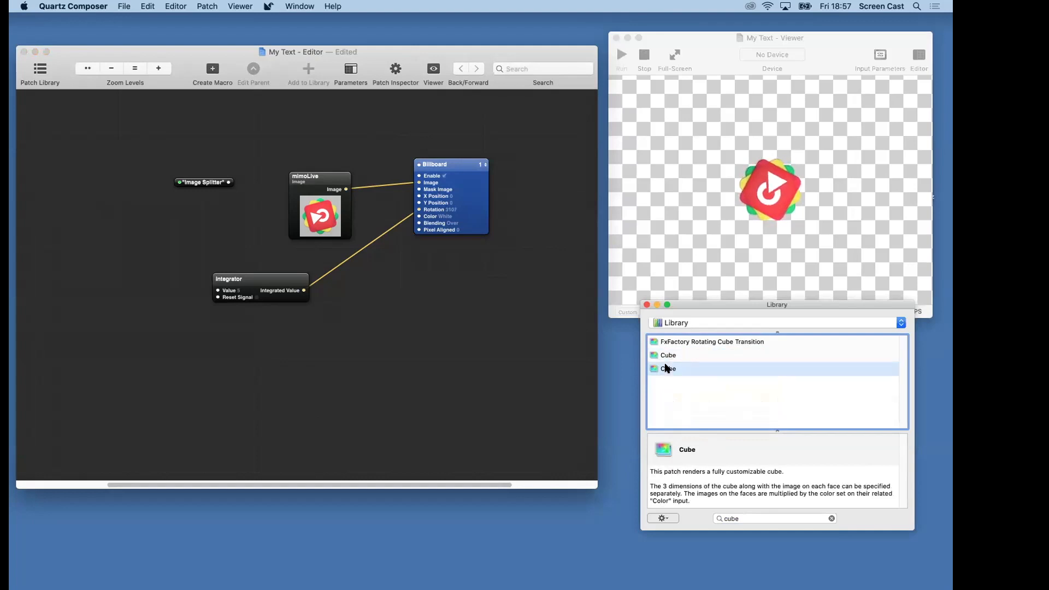
Add the fully customizable Cube patch below the Billboard and connect the mimoLive image output to the image inputs of the Cube's faces.
drag(666, 370, 334, 354)
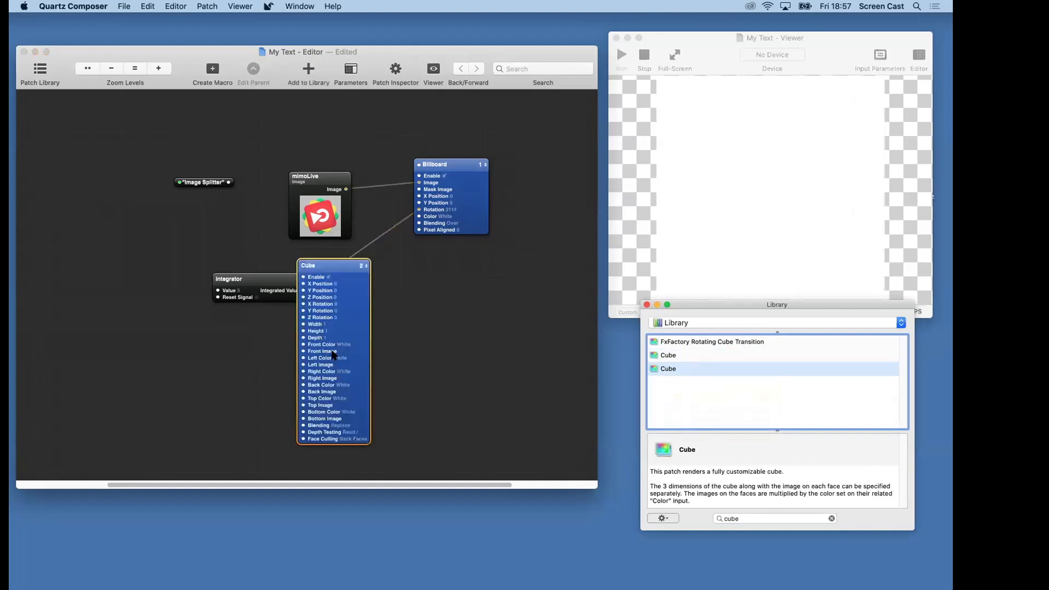
drag(336, 266, 458, 272)
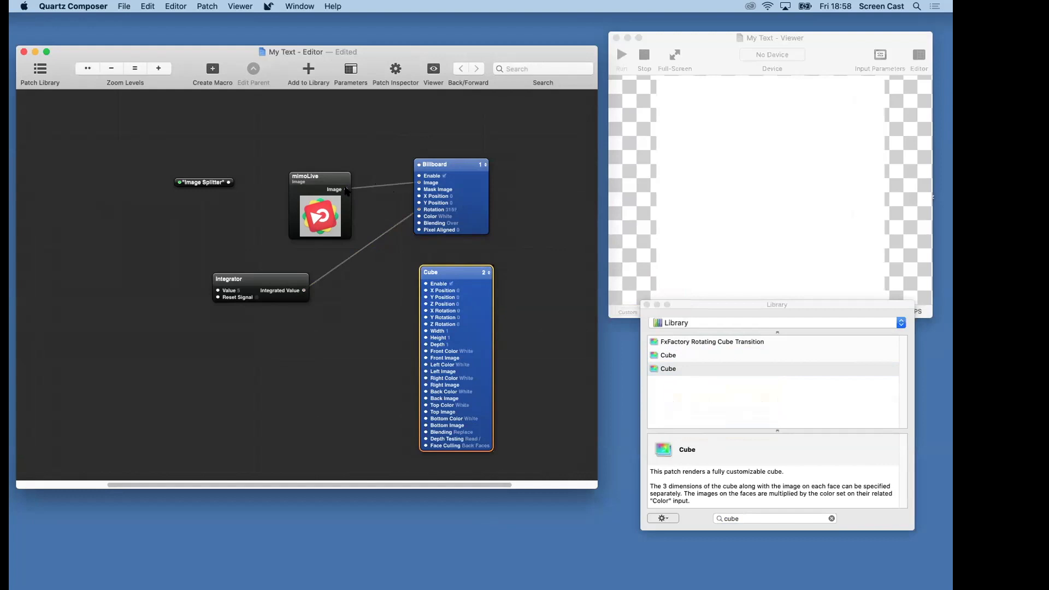
mouse_move(345, 190)
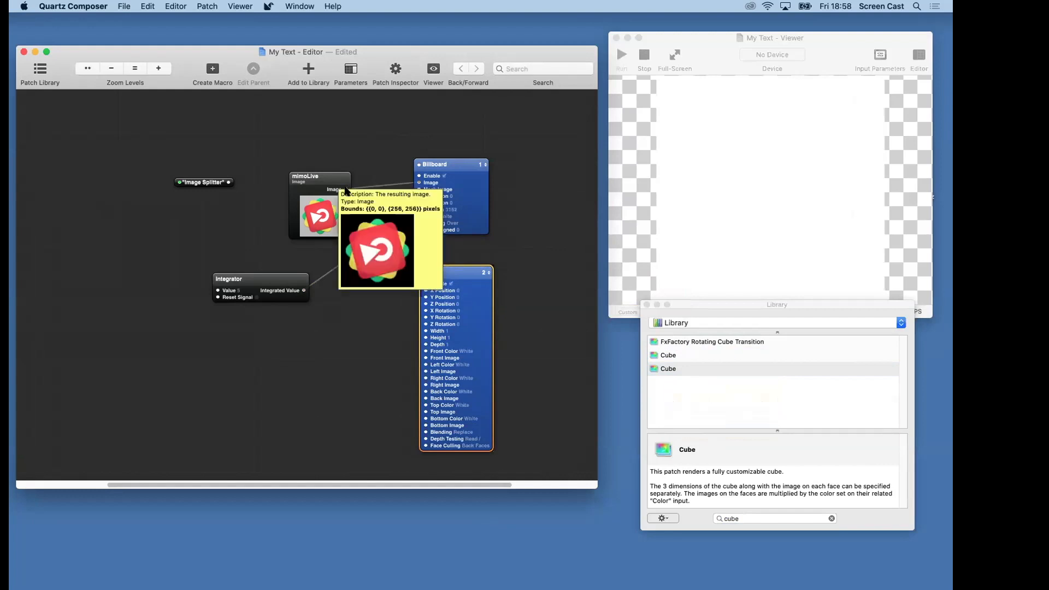
drag(345, 190, 425, 358)
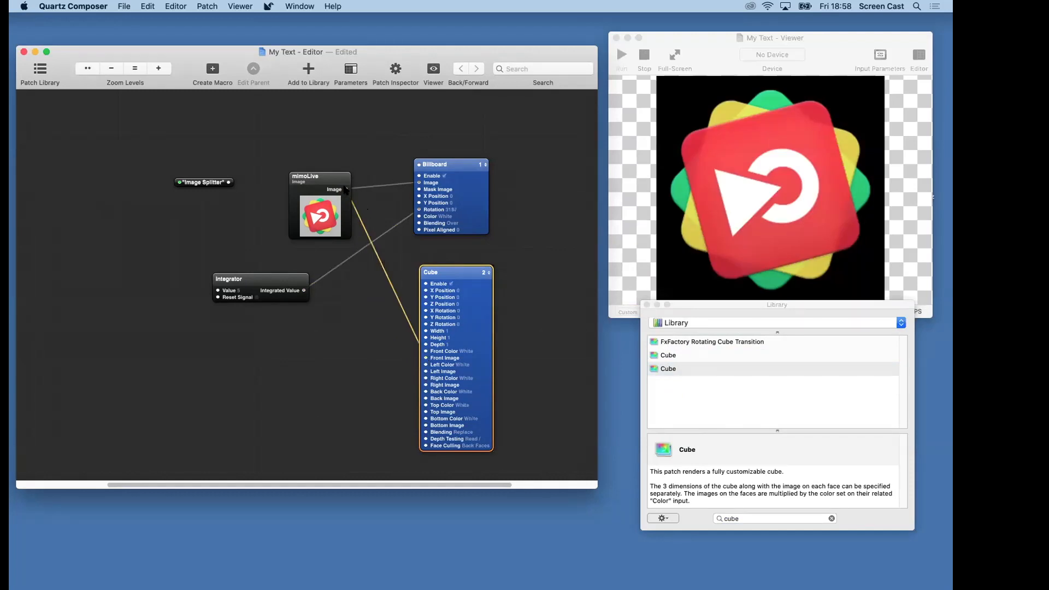
drag(346, 190, 423, 374)
drag(425, 374, 426, 426)
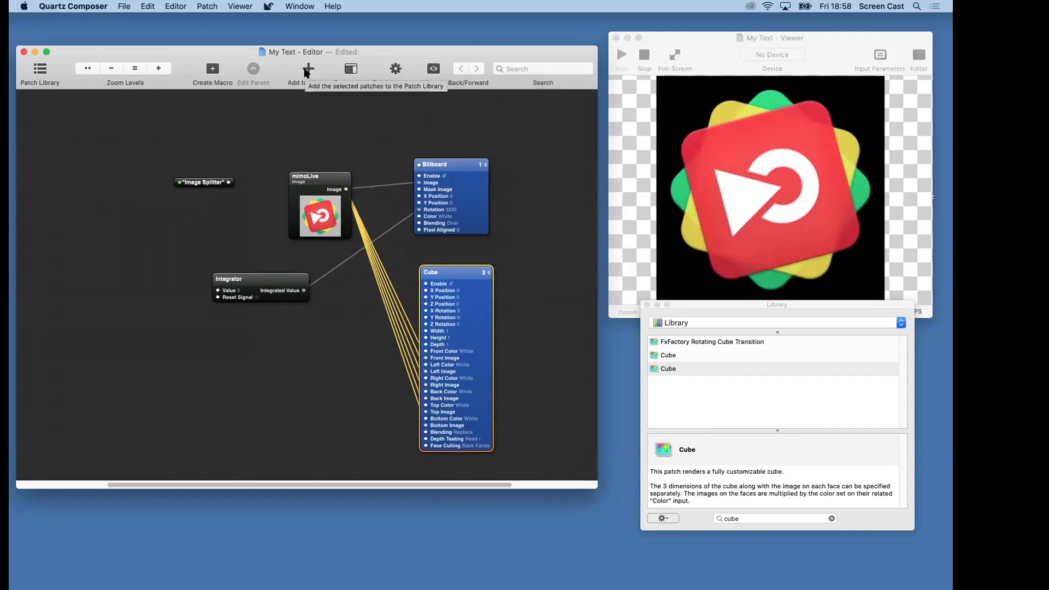
Set the Cube's Width, Height and Depth to 0.5 each and close its input parameters.
click(350, 70)
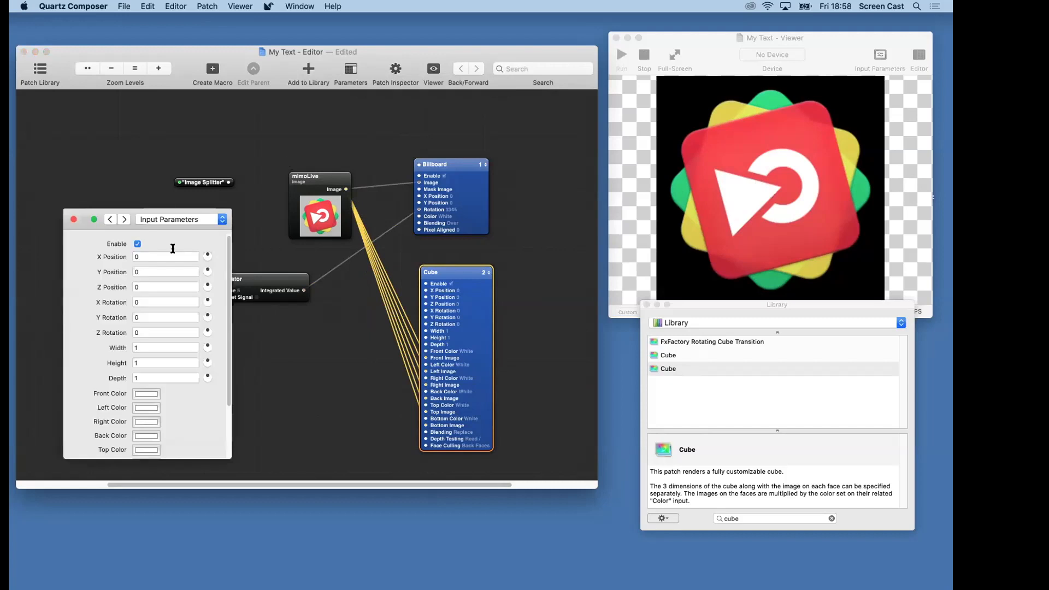
click(151, 346)
text(0.5)
key(Tab)
text(0.5)
key(Tab)
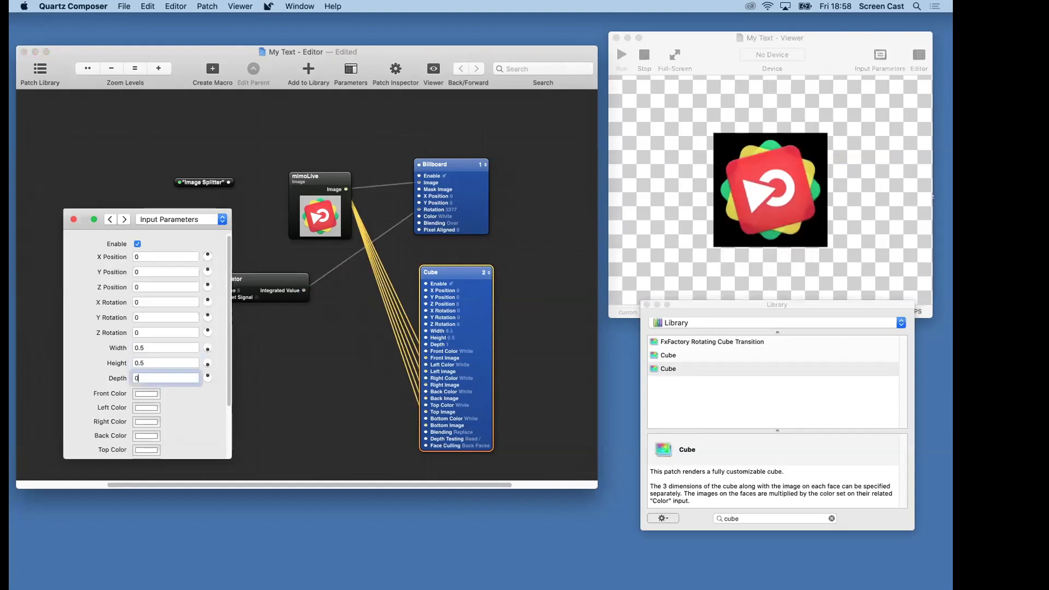
text(0.5)
key(Tab)
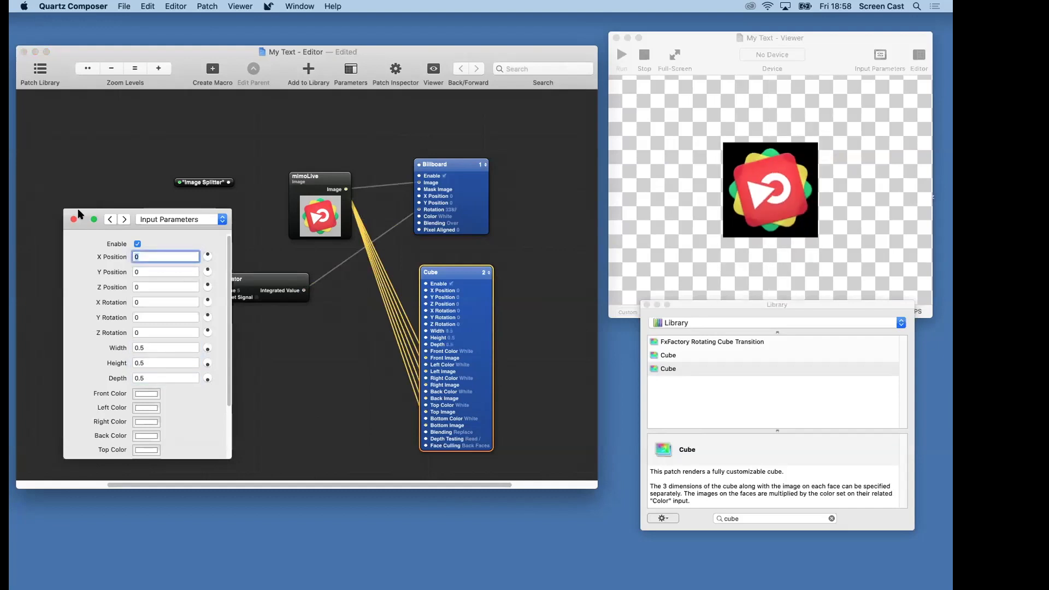
click(74, 220)
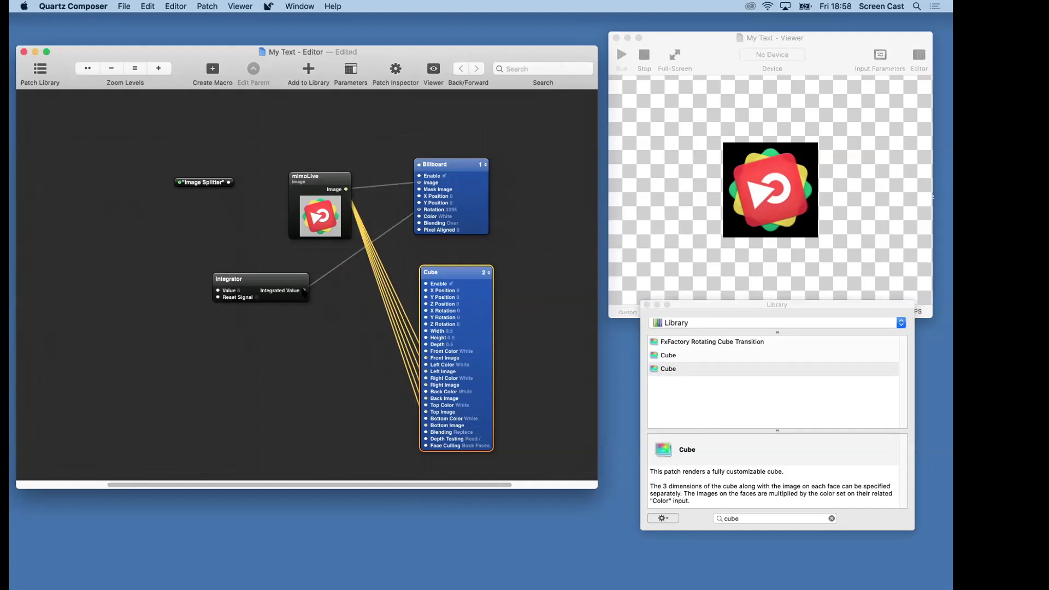
Connect the Integrator's output to the Cube's X, Y and Z Rotation and set its X Position to -0.533 and Y Position to 0.4512.
mouse_move(304, 291)
mouse_down()
mouse_move(416, 385)
mouse_move(419, 407)
mouse_move(426, 312)
mouse_move(425, 324)
mouse_up()
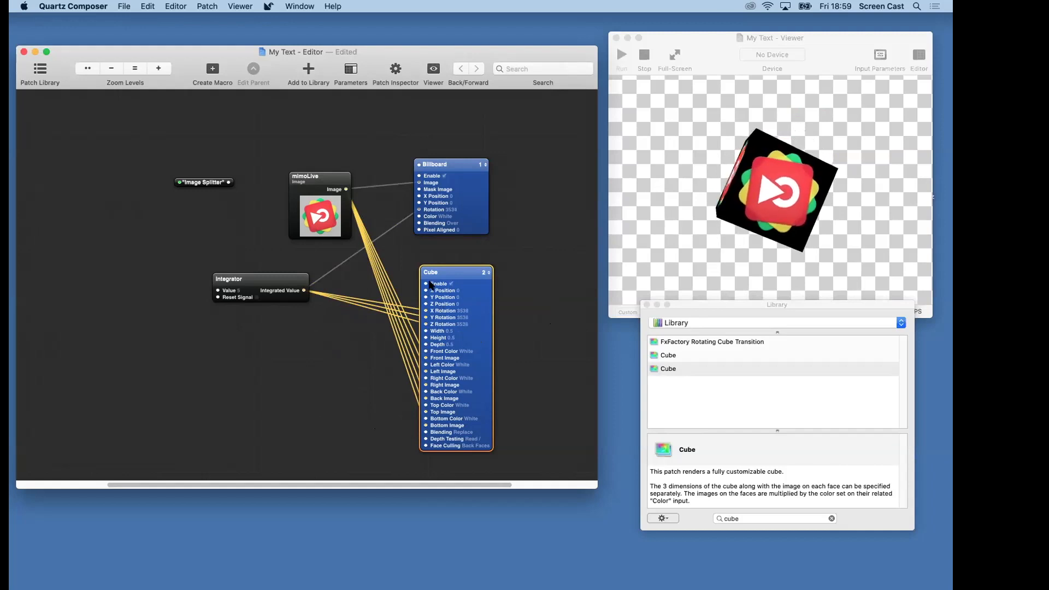
key(super+i)
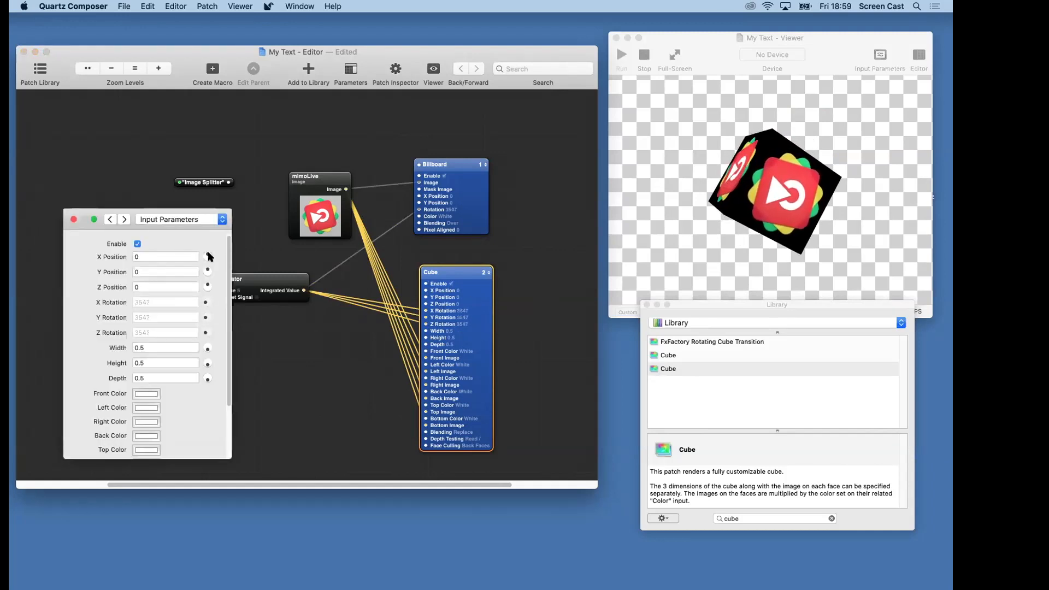
drag(206, 255, 215, 298)
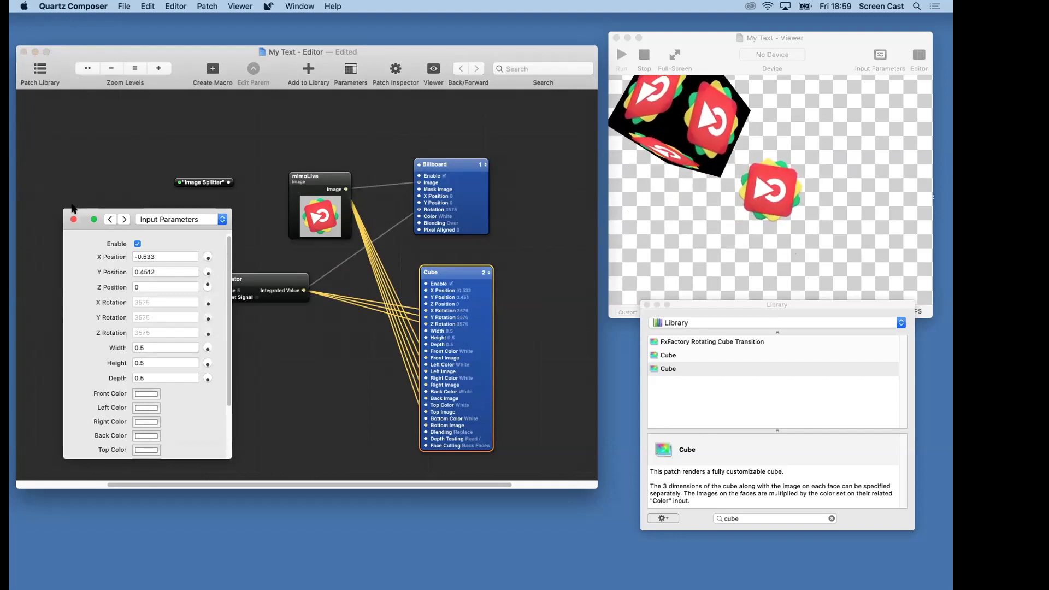
key(super+i)
click(227, 229)
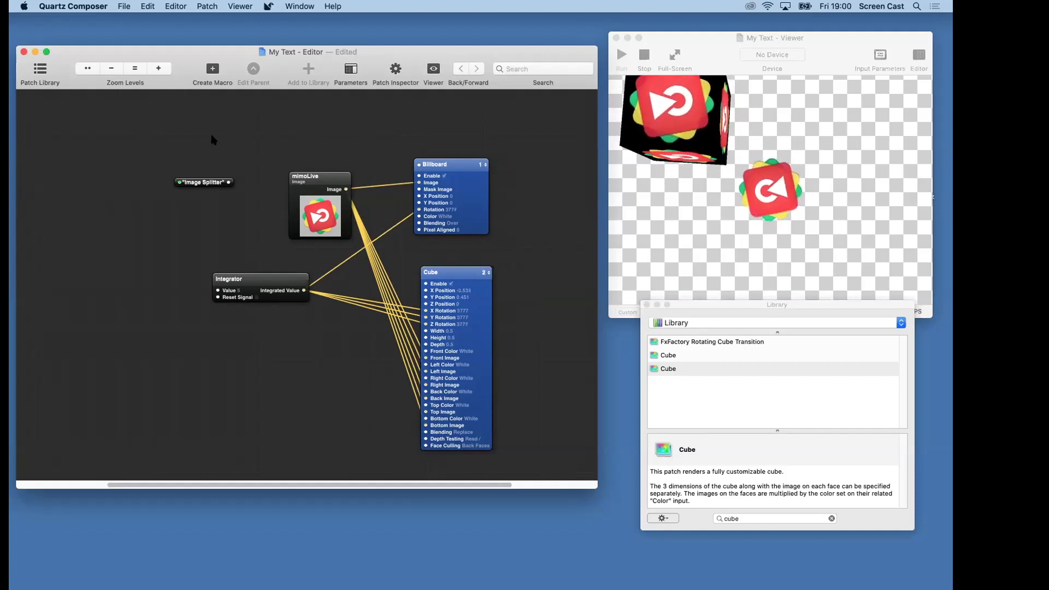
mouse_move(352, 568)
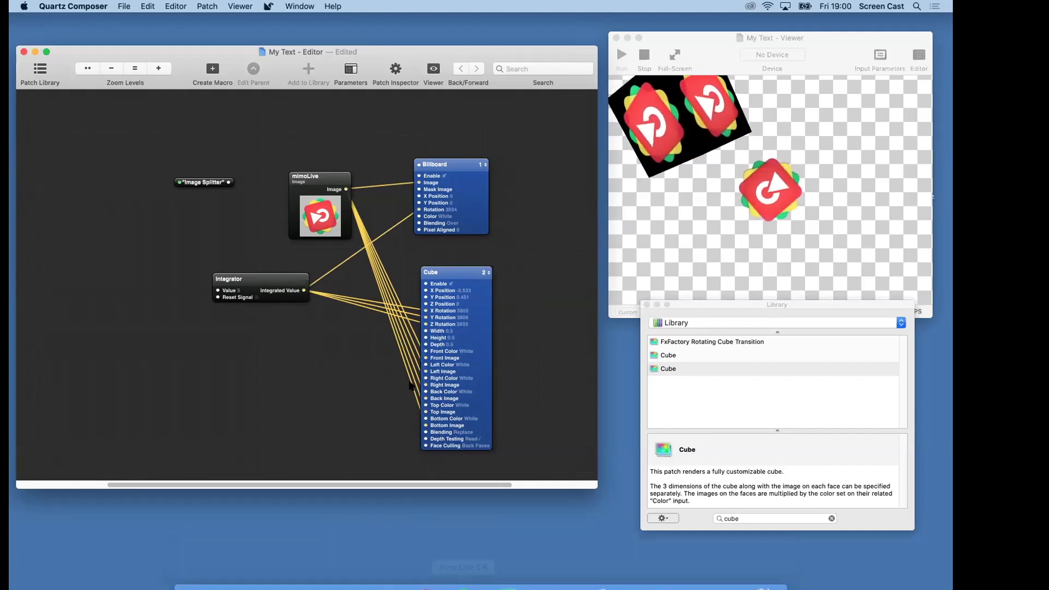
mouse_move(425, 568)
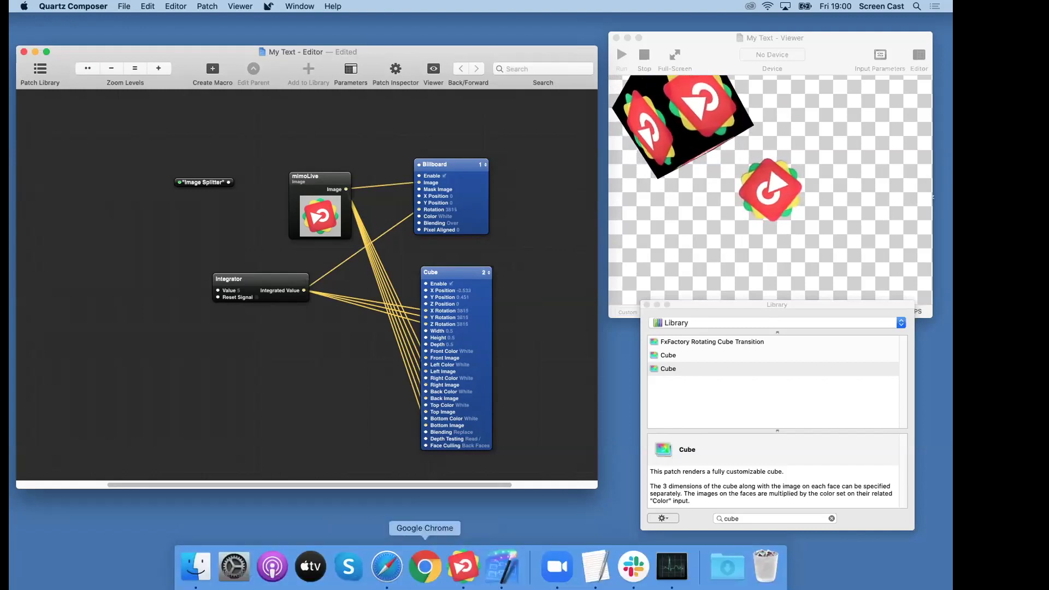
click(463, 568)
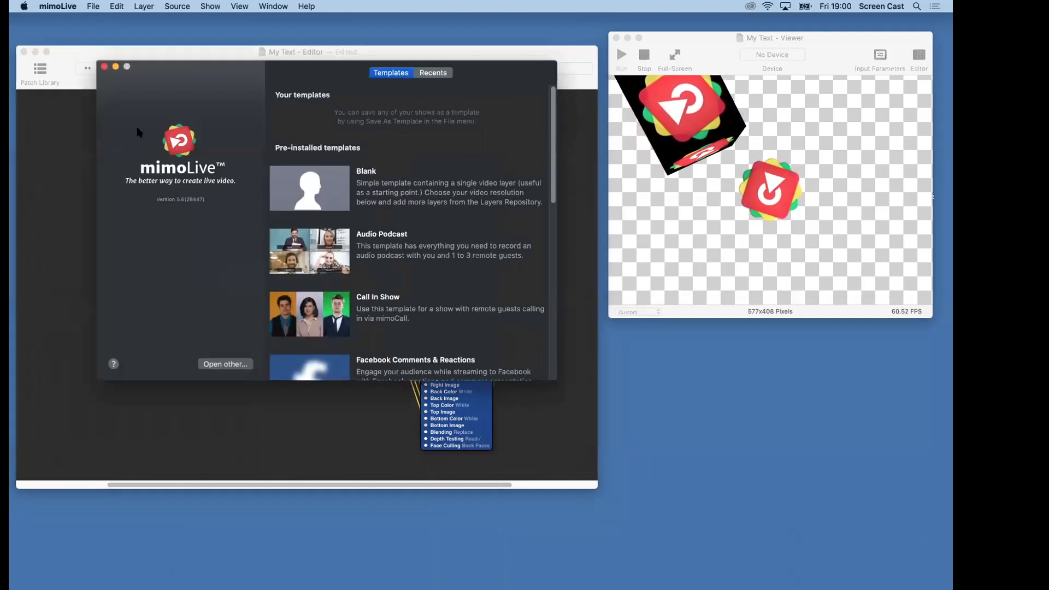
click(104, 66)
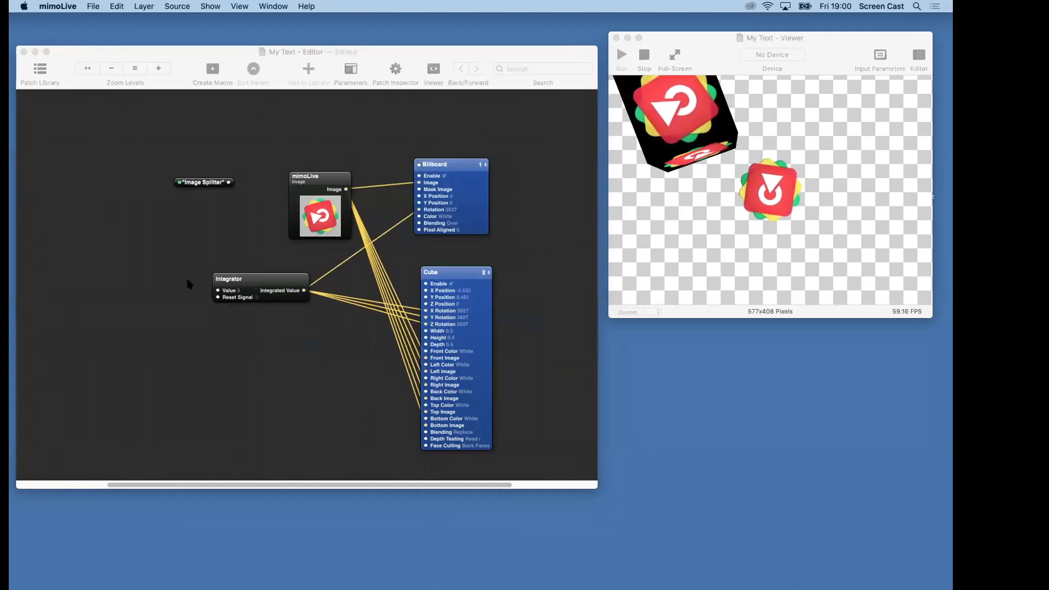
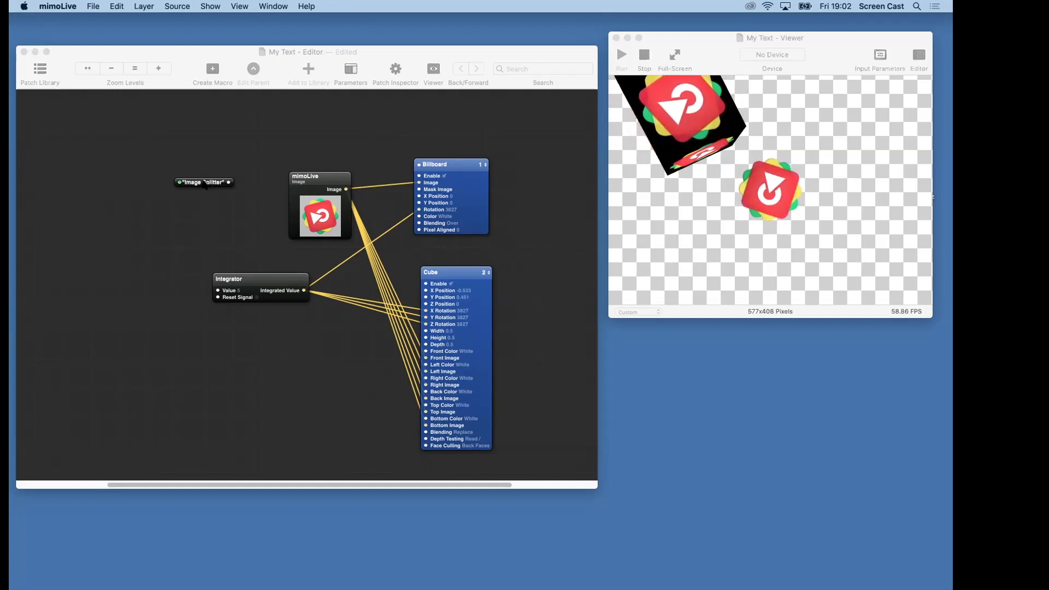
Move the Image Splitter toward the canvas's upper-left area, search the Patch Library for "input" and add an Input Splitter below it.
drag(204, 185, 155, 158)
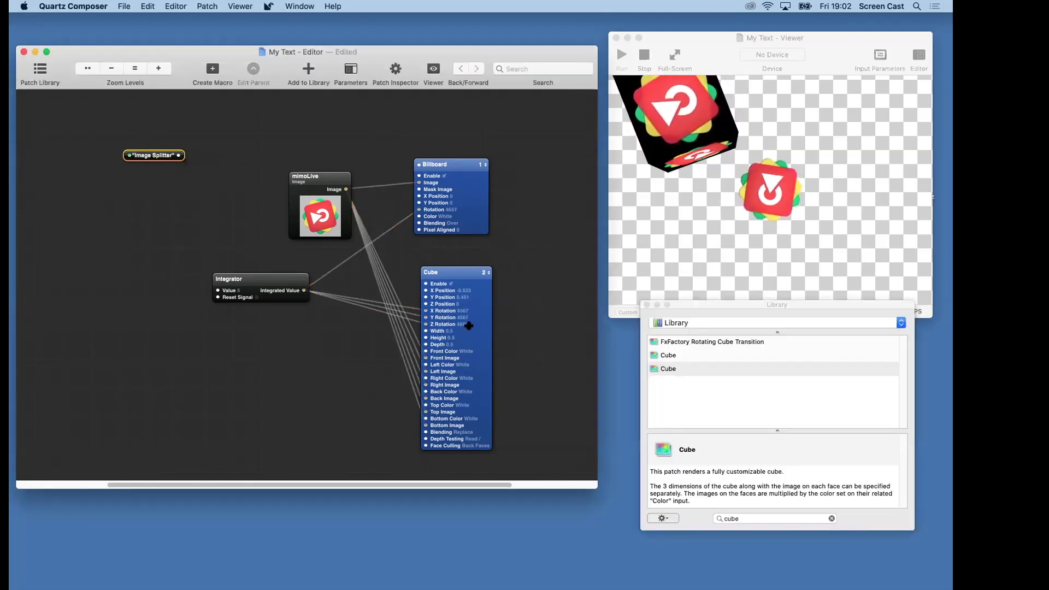
click(745, 518)
text(in)
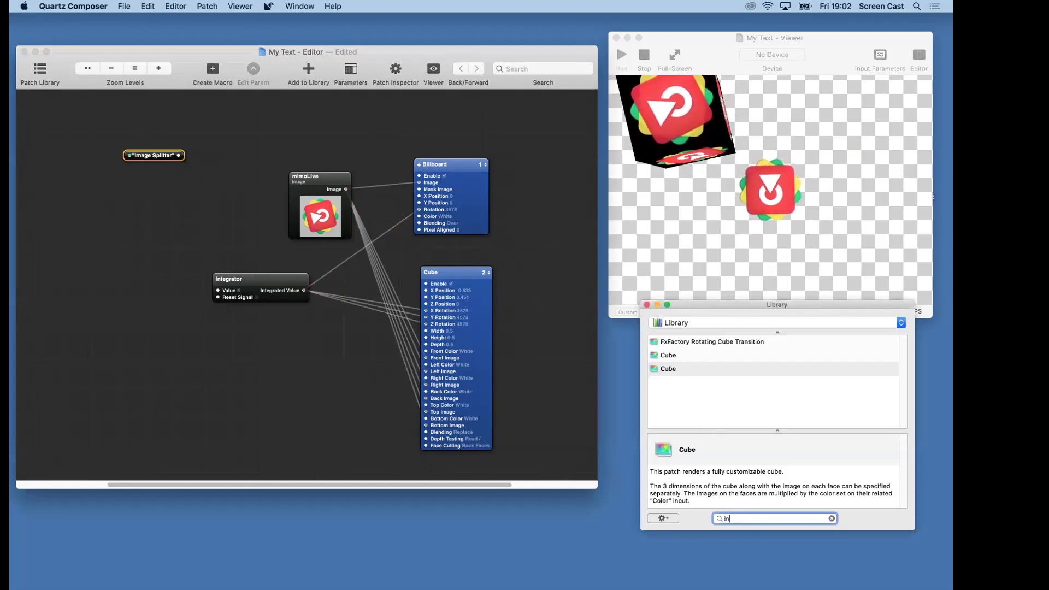
text(put)
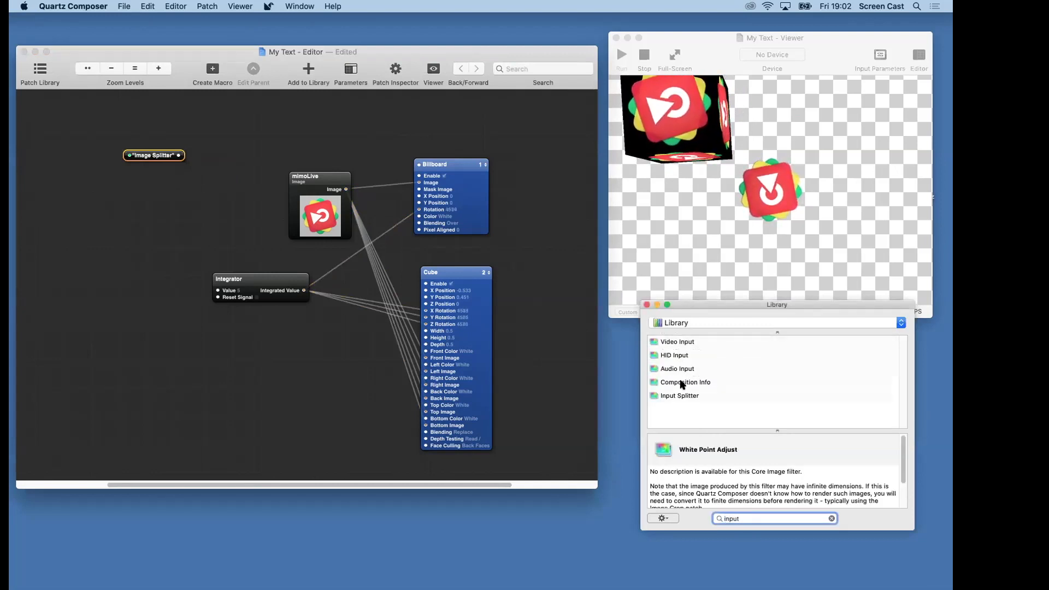
drag(683, 396, 146, 190)
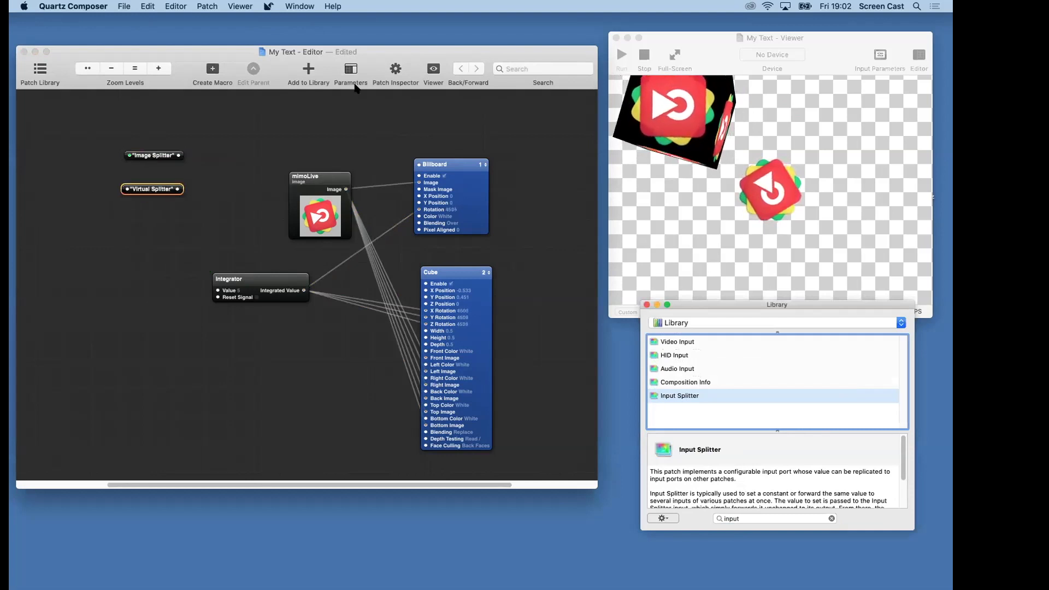
Set the new Input Splitter's Type to Image in its settings and close the inspector.
click(395, 69)
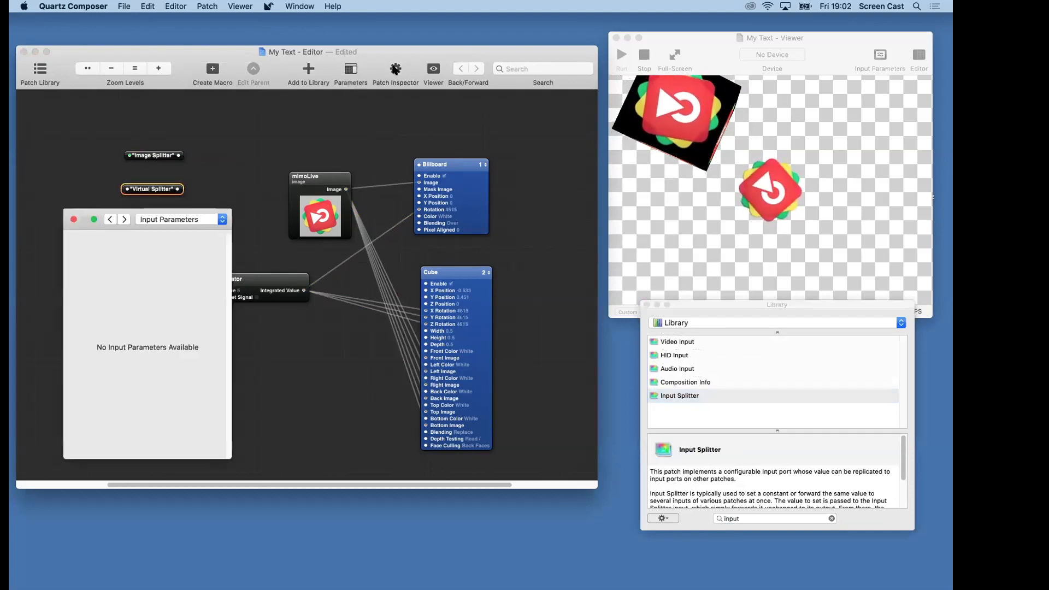
click(124, 219)
click(148, 257)
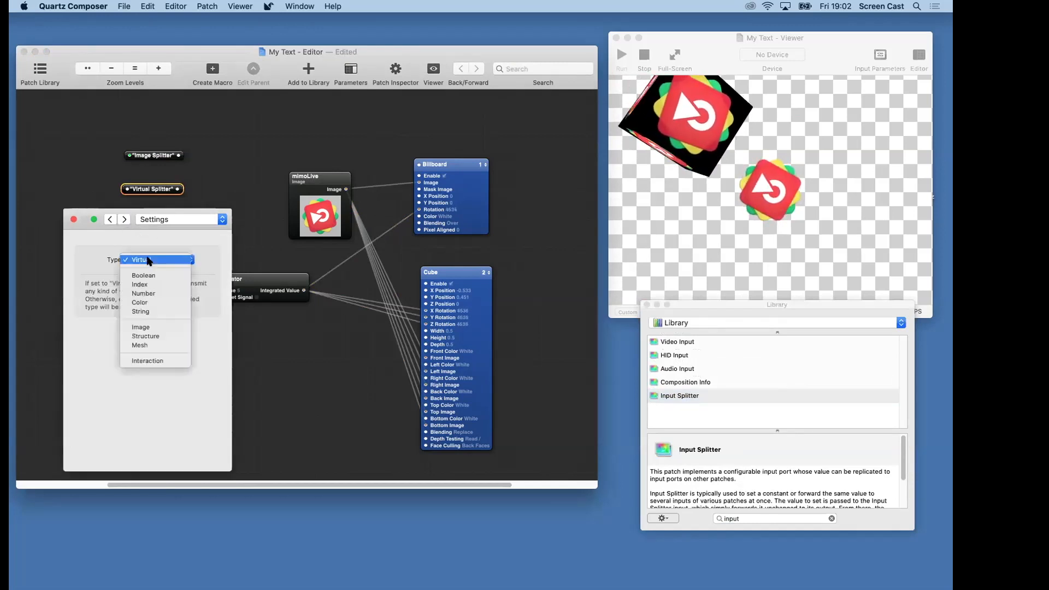
click(144, 328)
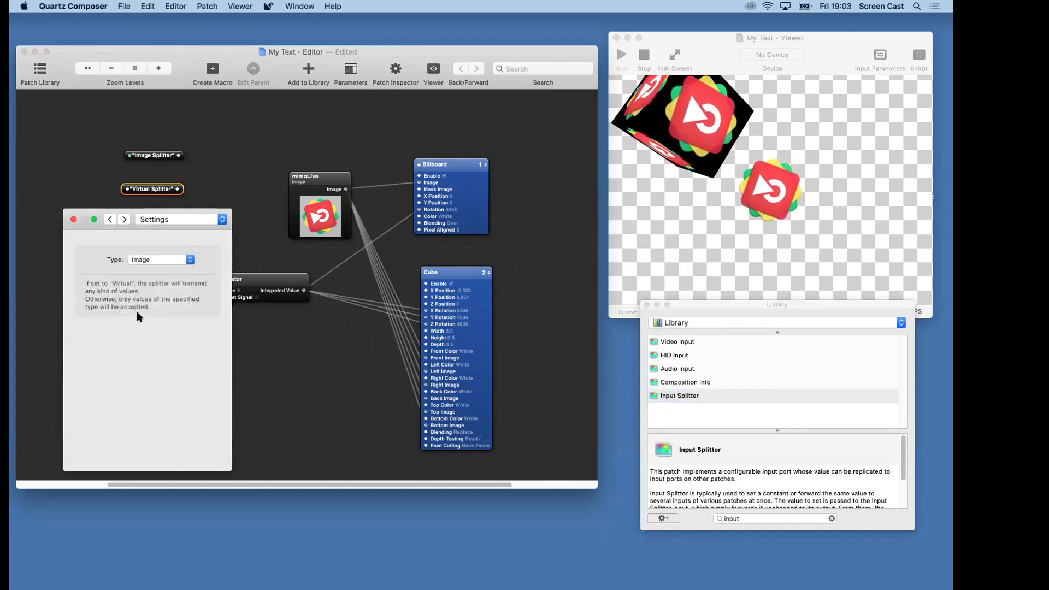
click(73, 219)
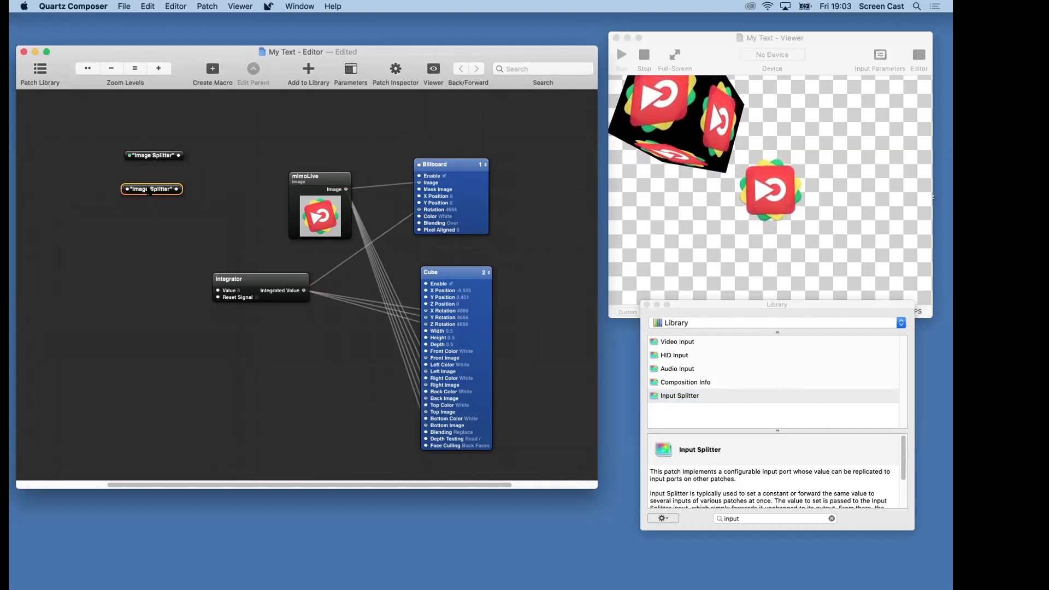
Publish the new Image Splitter's input under the name "Video source B" and deselect the patch.
mouse_move(149, 192)
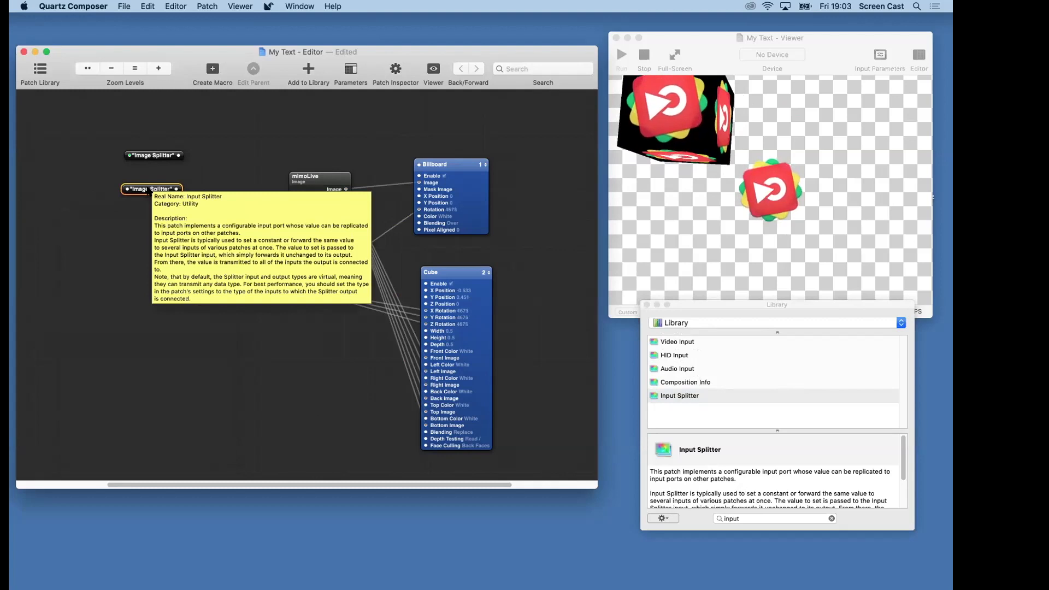
right_click(148, 191)
mouse_move(168, 191)
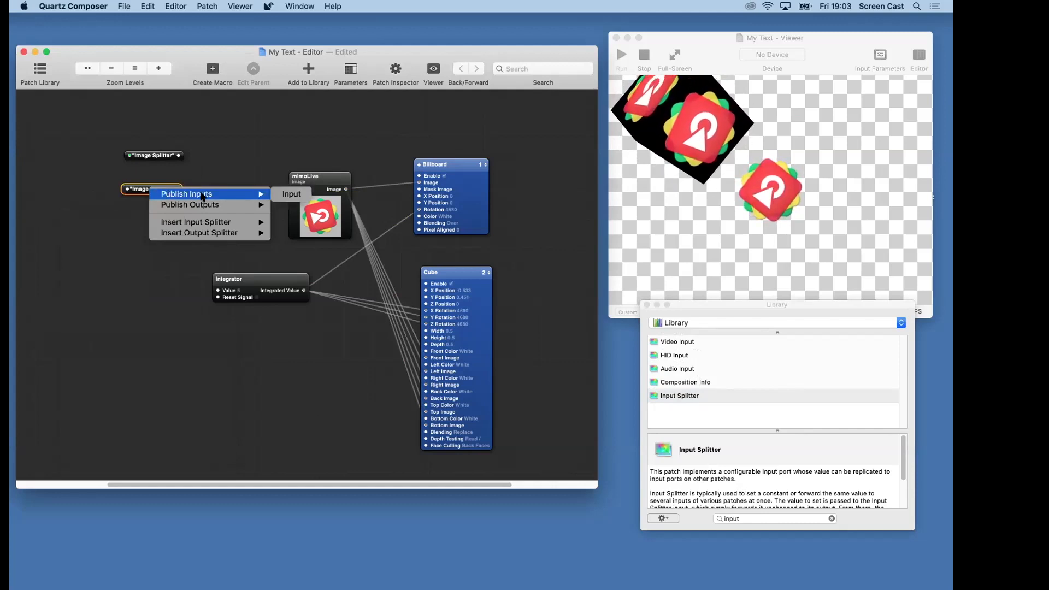
click(290, 195)
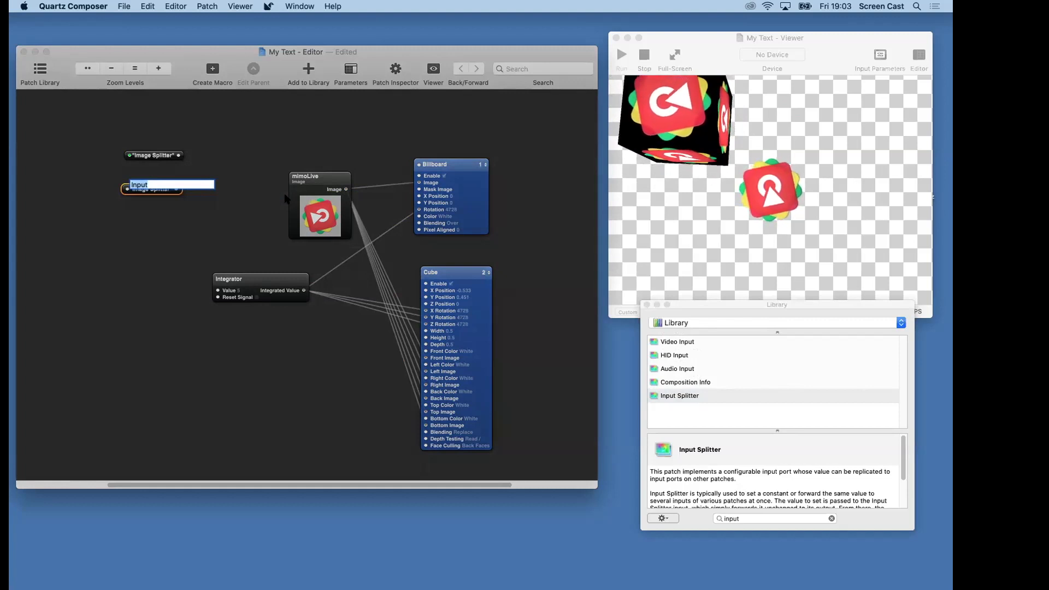
text(Visource B)
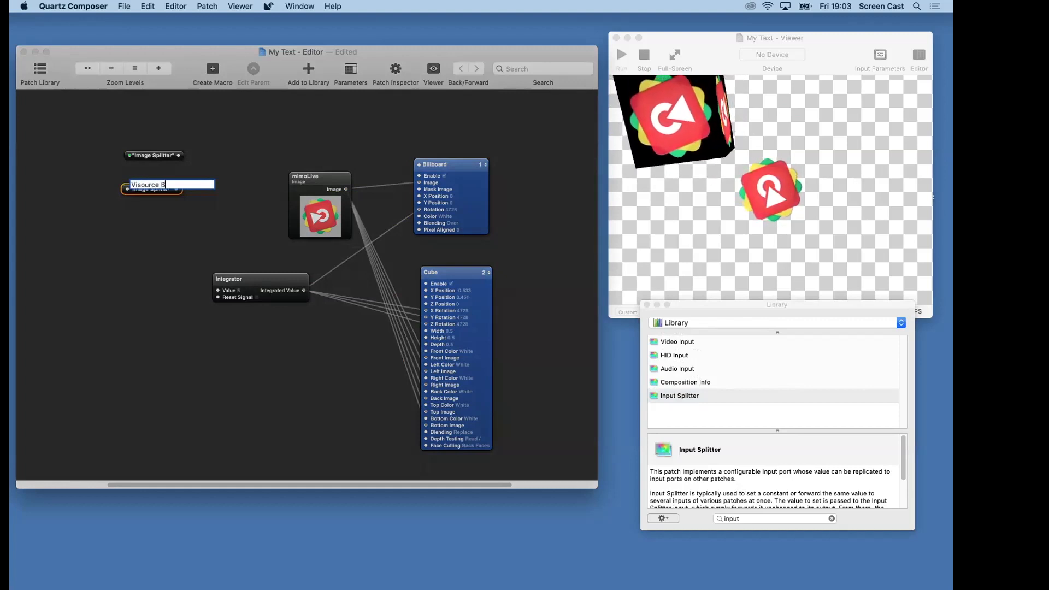
click(138, 184)
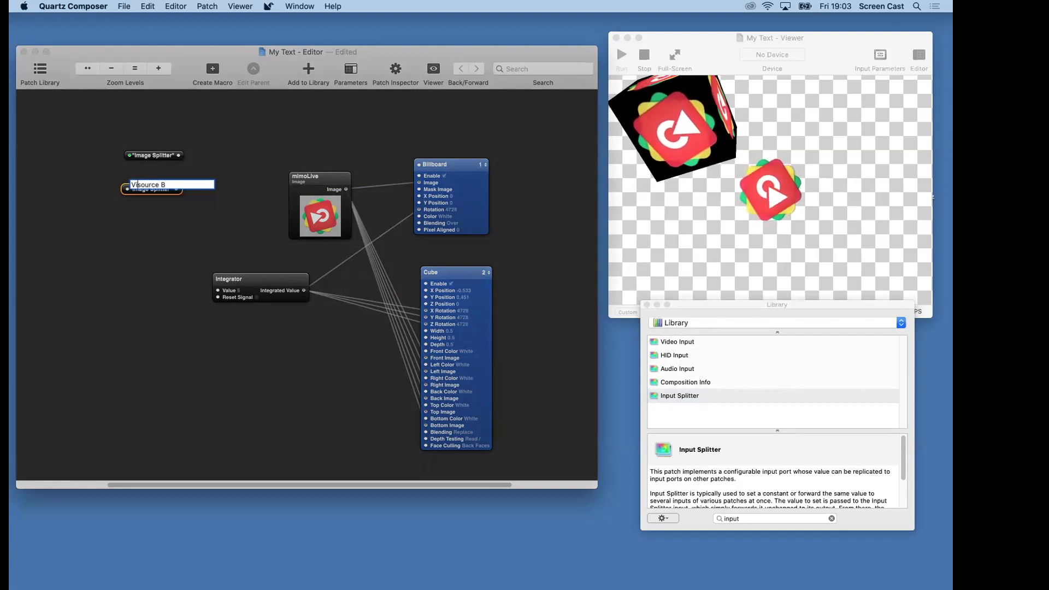
text(deo)
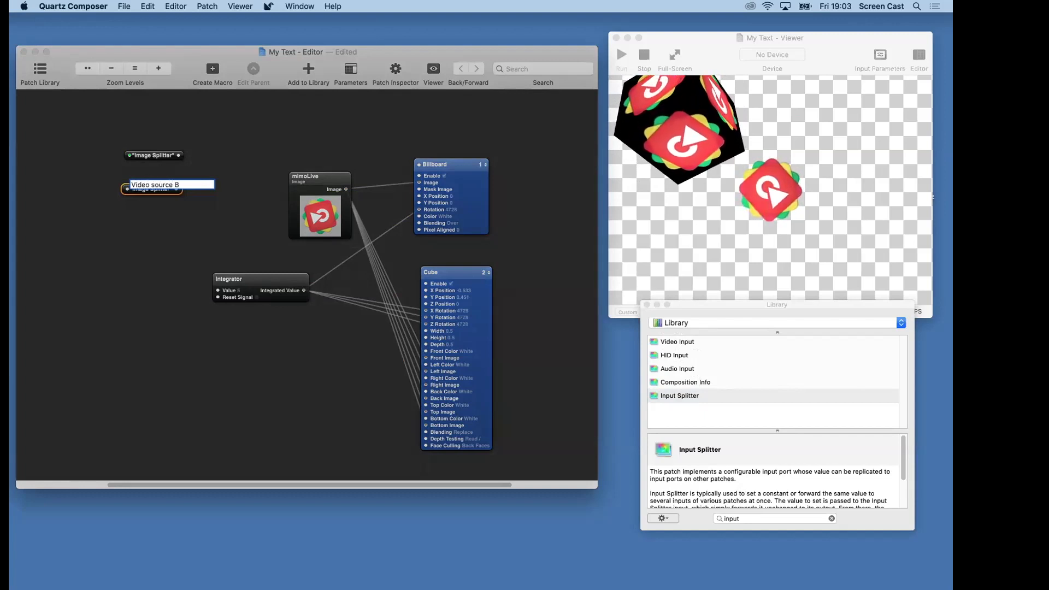
key(Return)
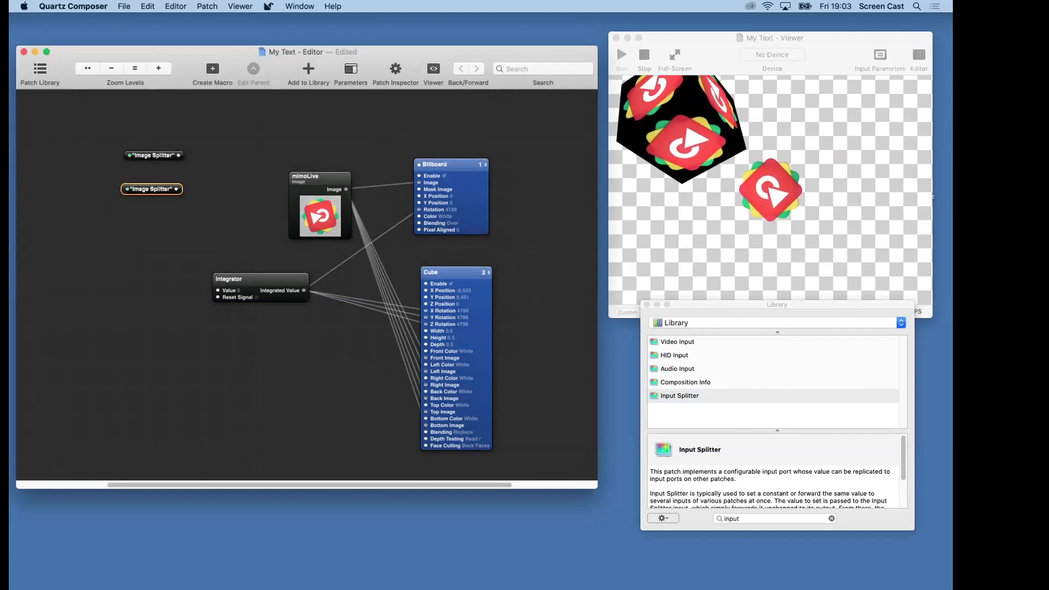
click(217, 177)
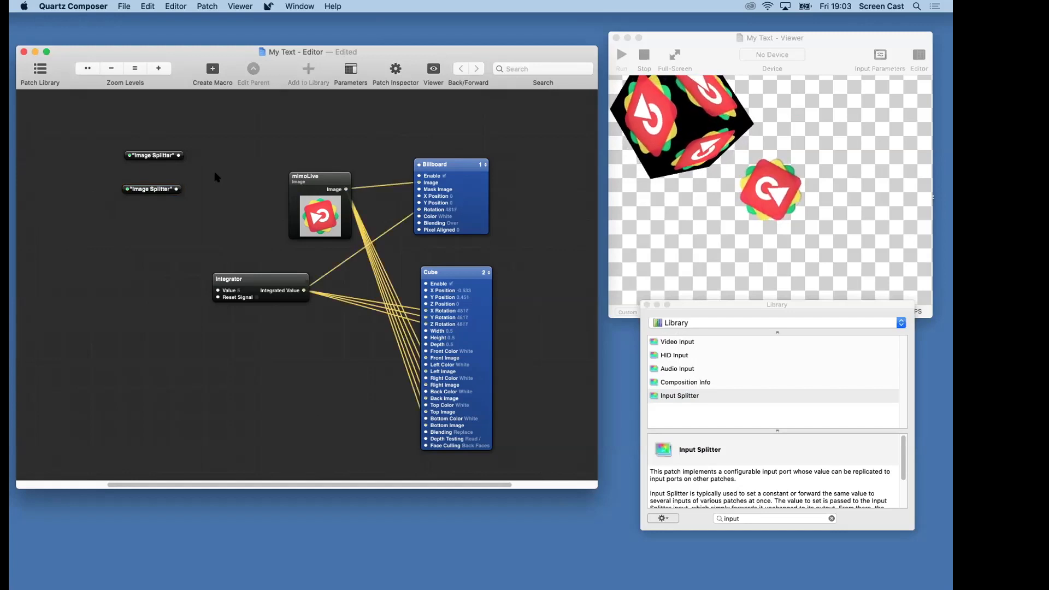
Search the Patch Library for "multi" and add a Multiplexer patch beside the two Image Splitters.
click(780, 516)
text(multi)
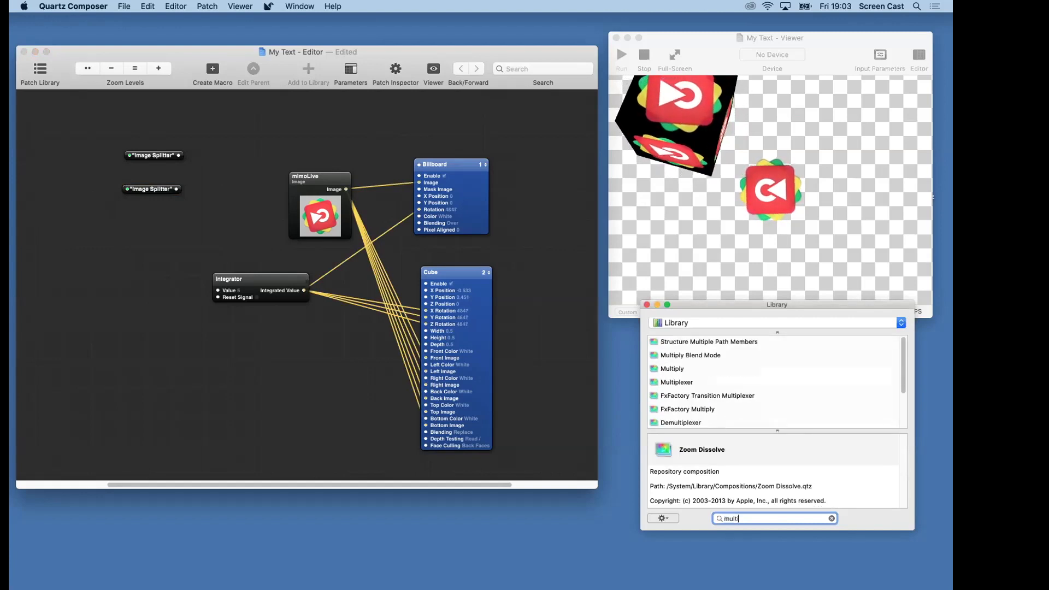
click(679, 382)
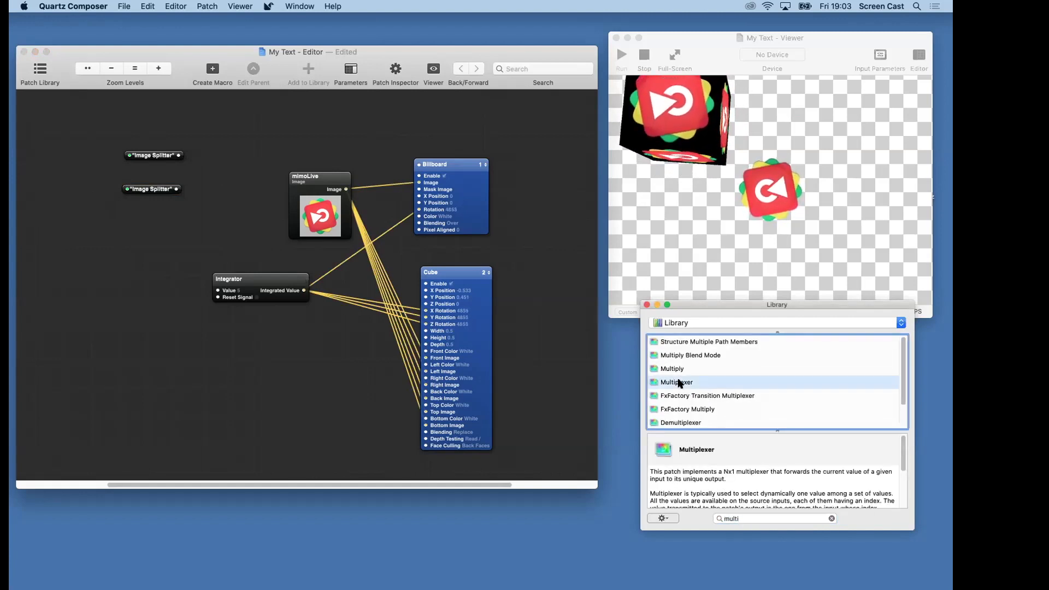
drag(679, 382, 246, 151)
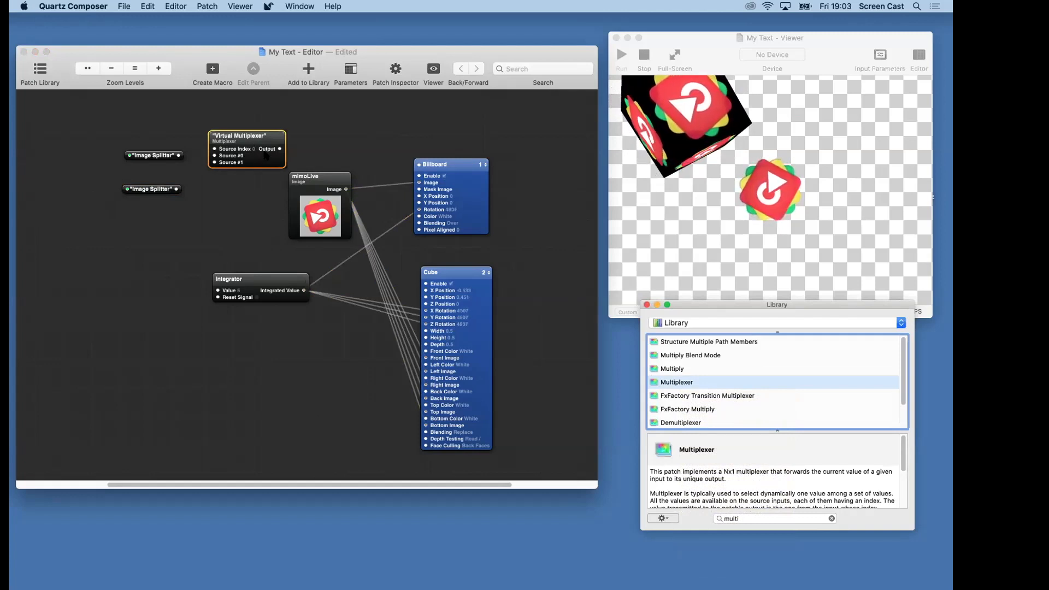
Set the Multiplexer's Type of Input to Image in its settings and close the inspector.
click(394, 70)
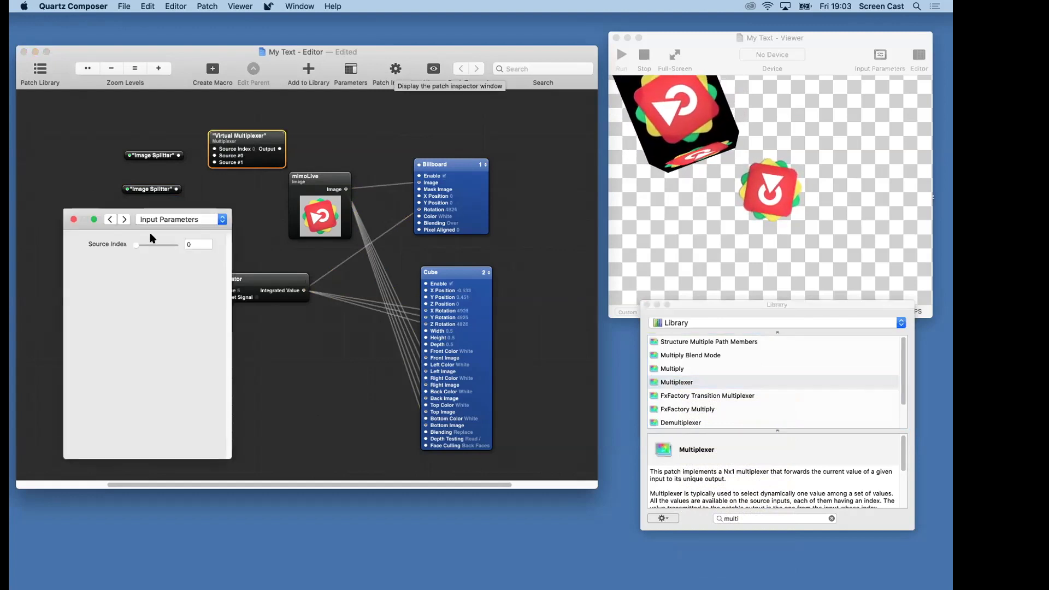
click(124, 219)
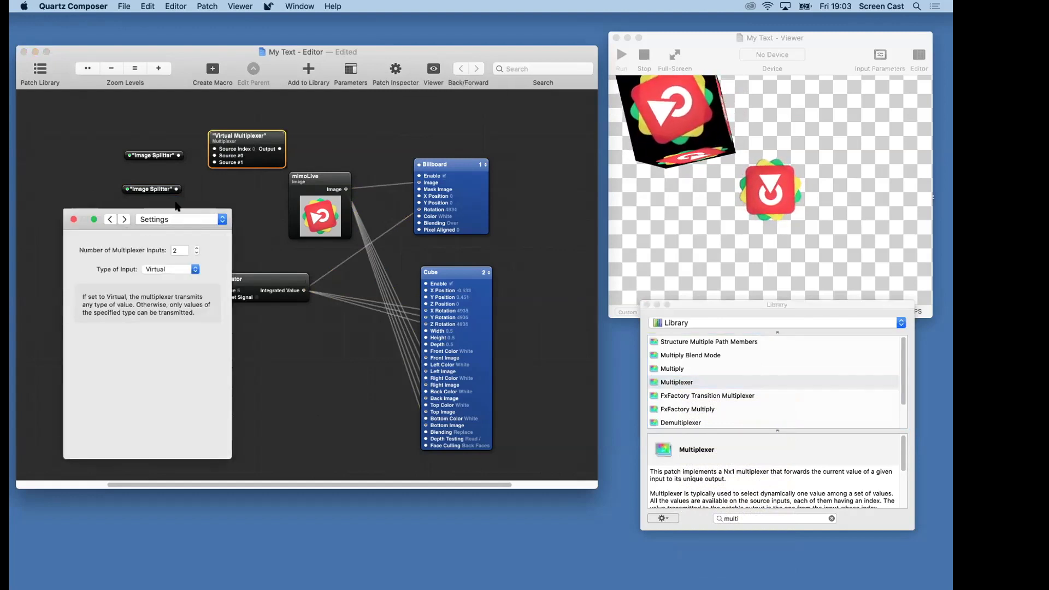
click(182, 268)
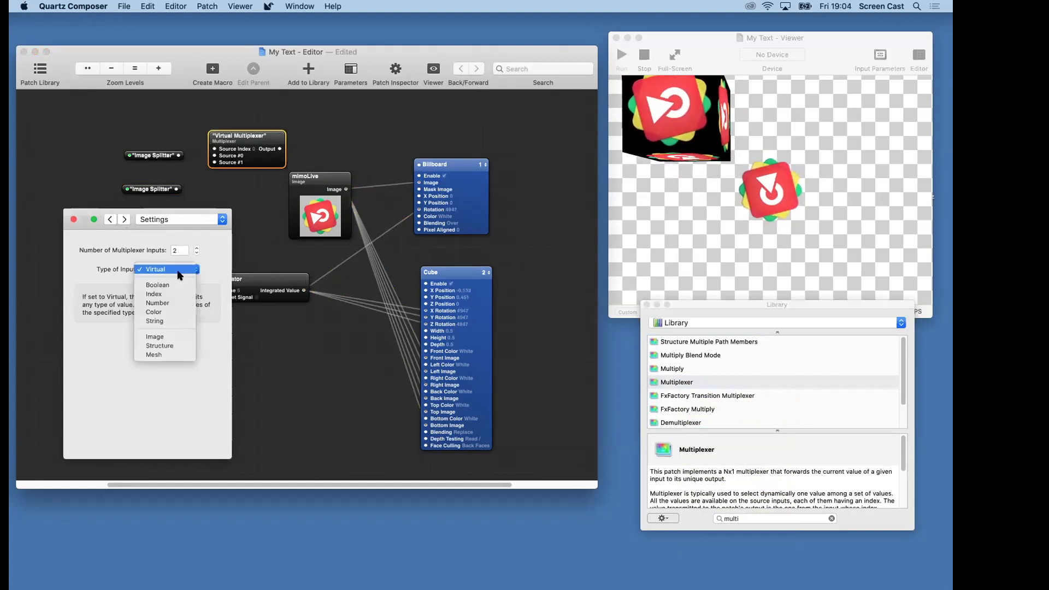
click(163, 337)
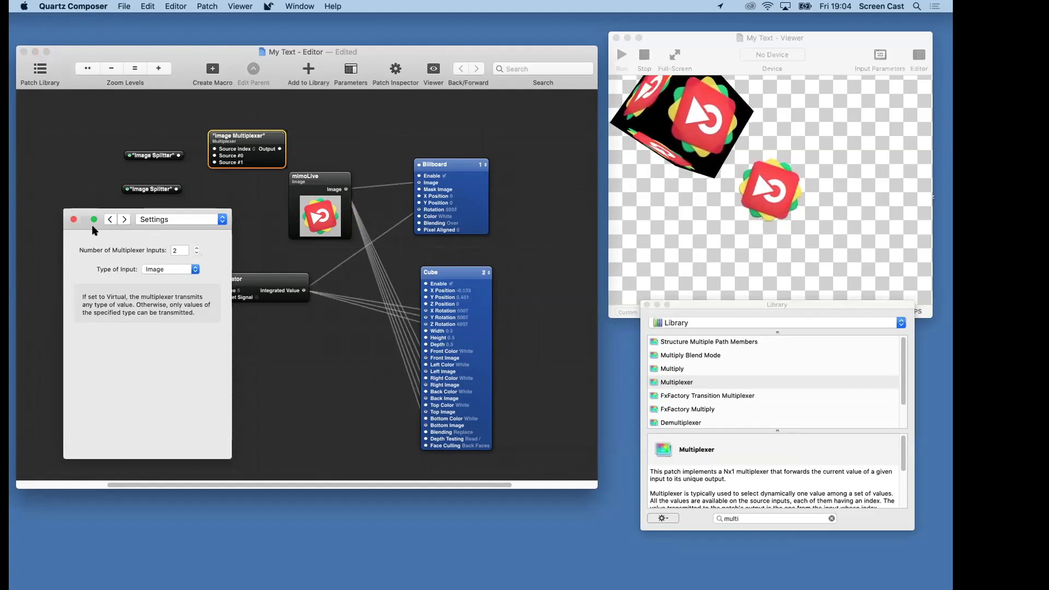
click(74, 219)
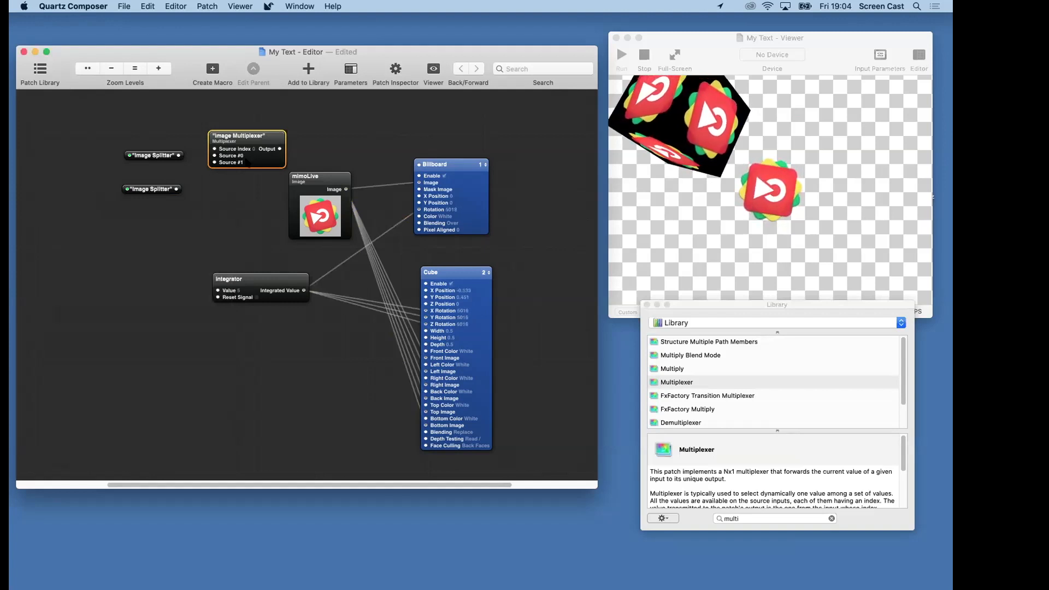
Nudge the Multiplexer toward the splitters and connect the upper Image Splitter to Source #0 and the lower one to Source #1.
drag(250, 156, 244, 157)
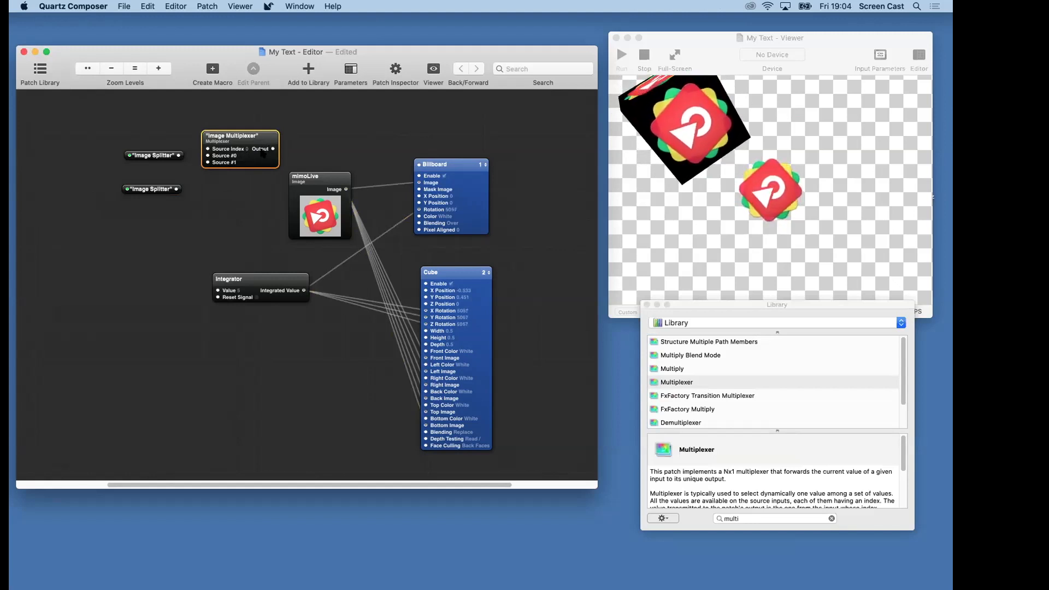
drag(179, 155, 208, 156)
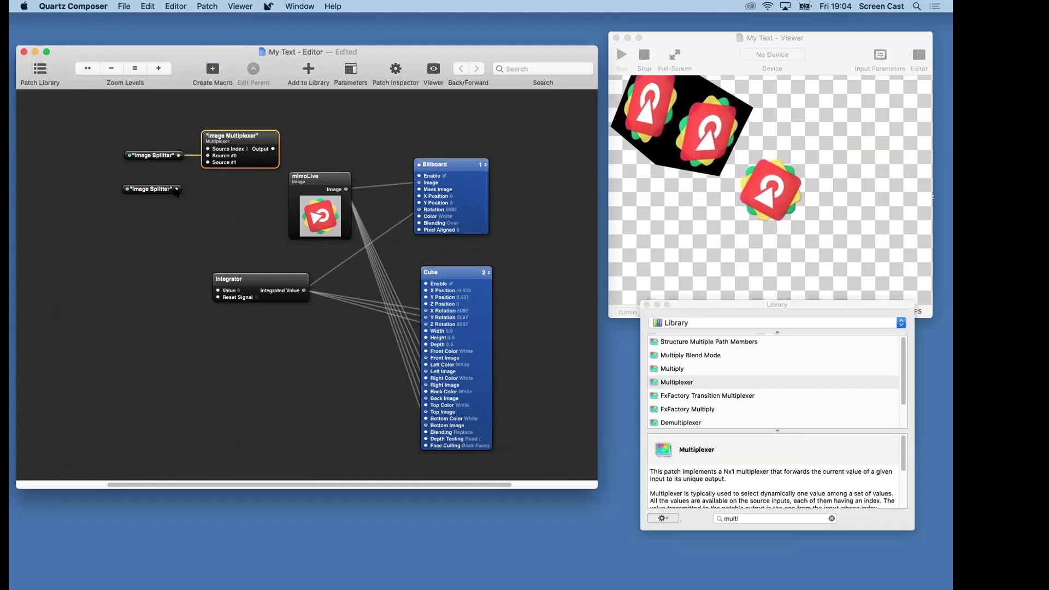
drag(177, 189, 208, 162)
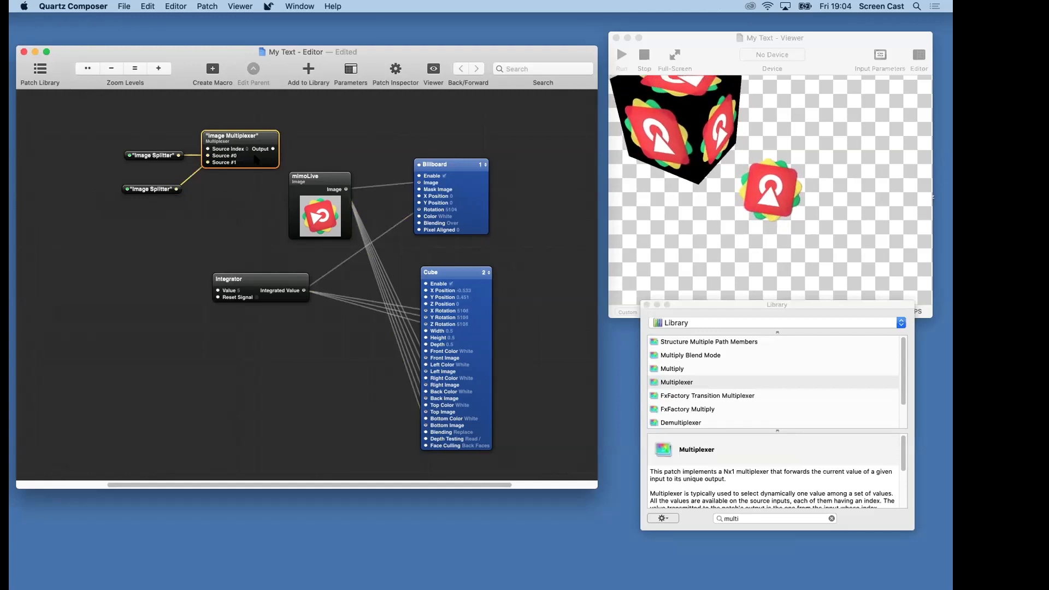
Set the Image Multiplexer's Number of Multiplexer Inputs to 3 in its settings and close the inspector.
click(352, 70)
click(353, 70)
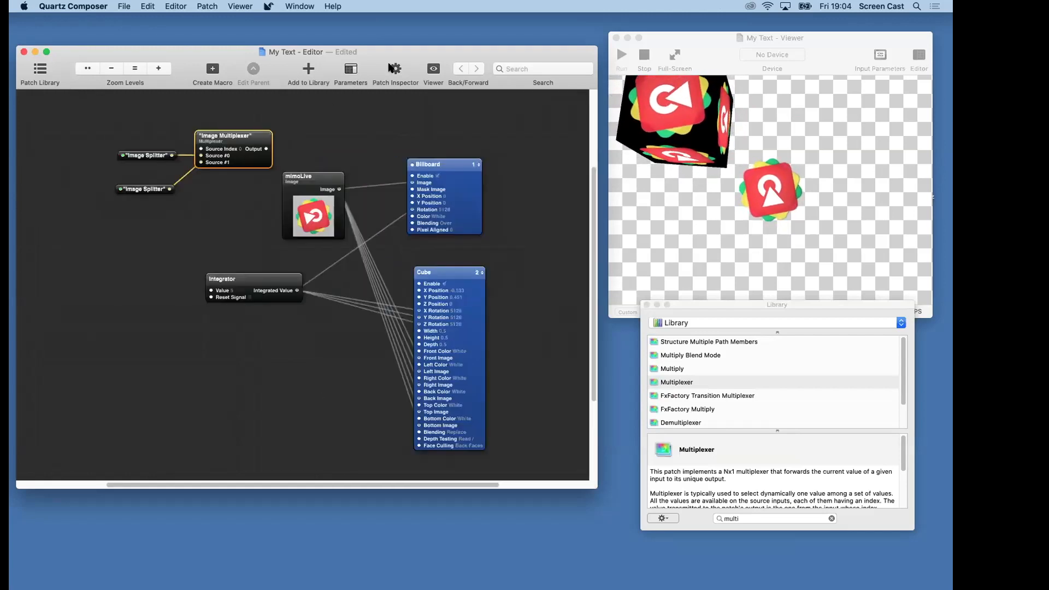
click(395, 69)
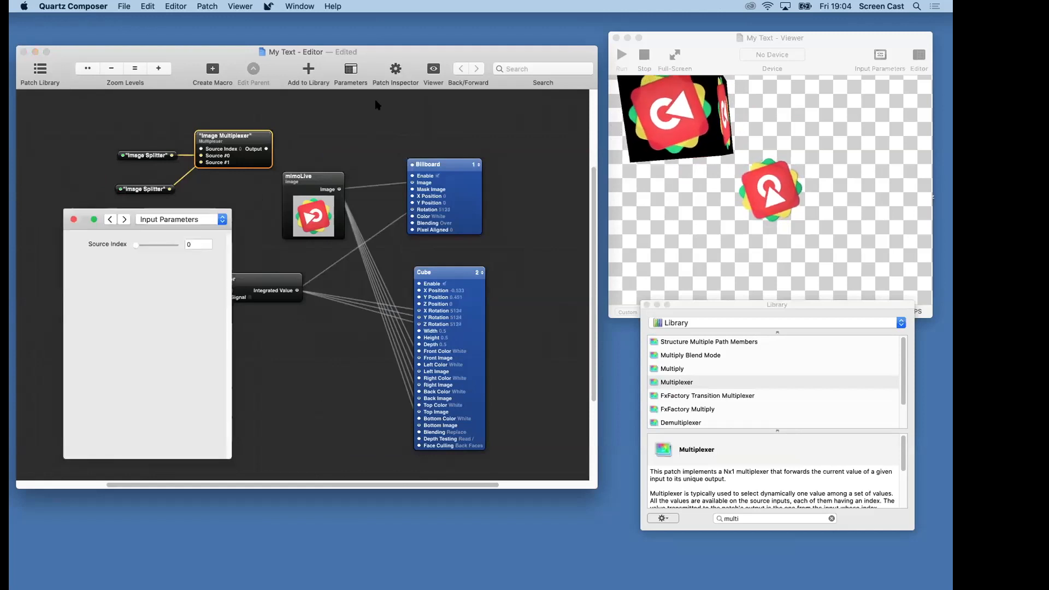
click(165, 221)
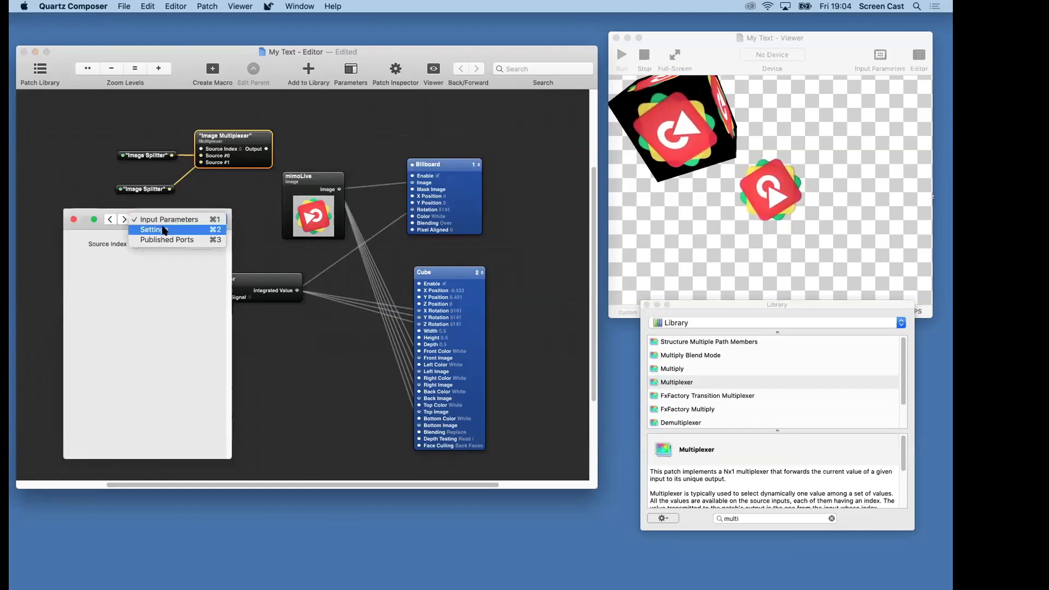
click(163, 230)
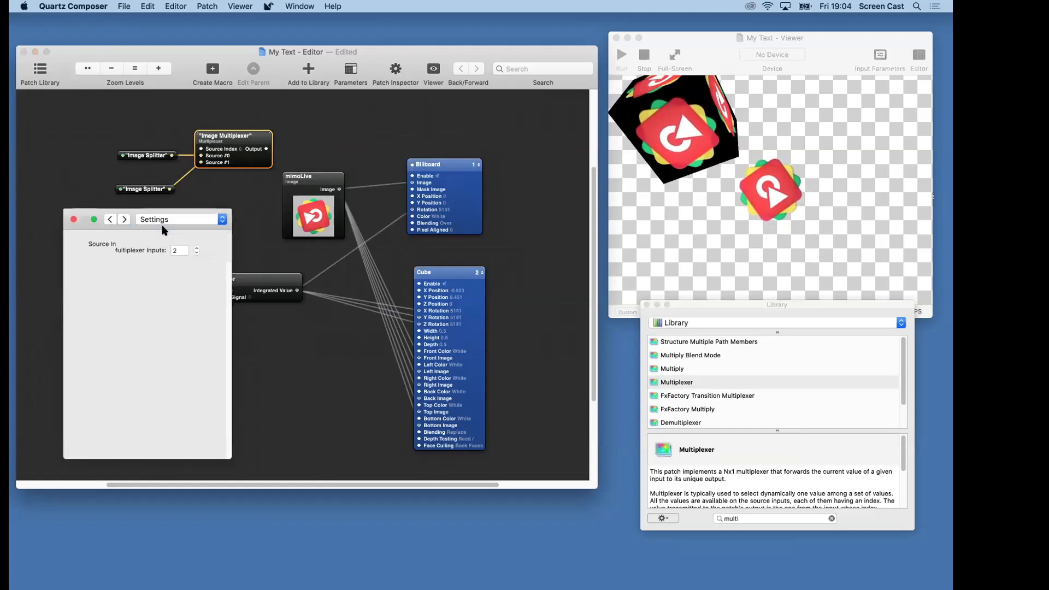
click(195, 246)
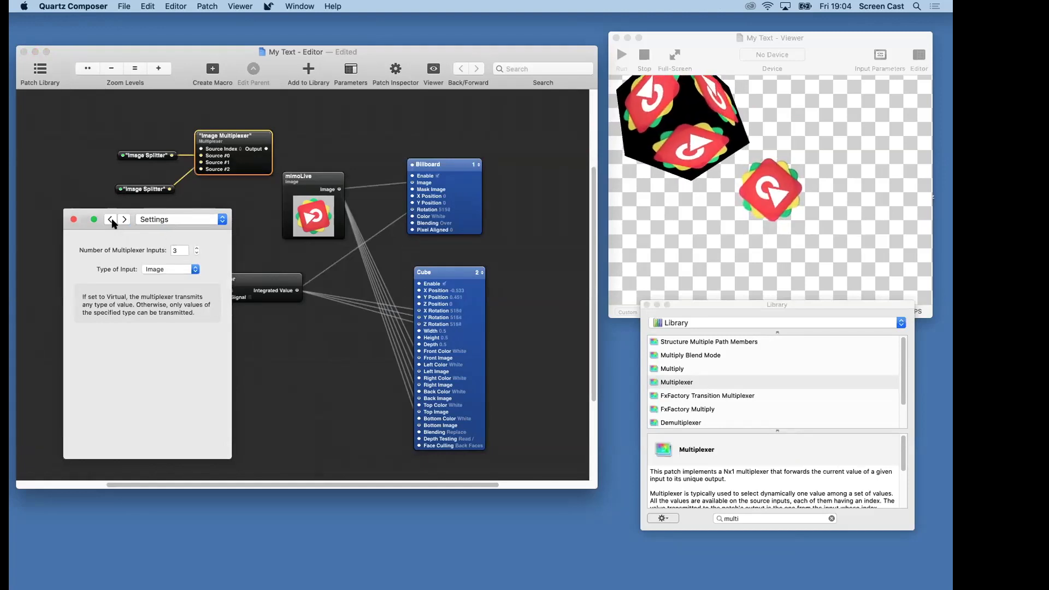
click(73, 219)
Move the lower Image Splitter closer to the upper one and connect the Image Multiplexer's Output to the Billboard's Image input.
drag(147, 192, 147, 178)
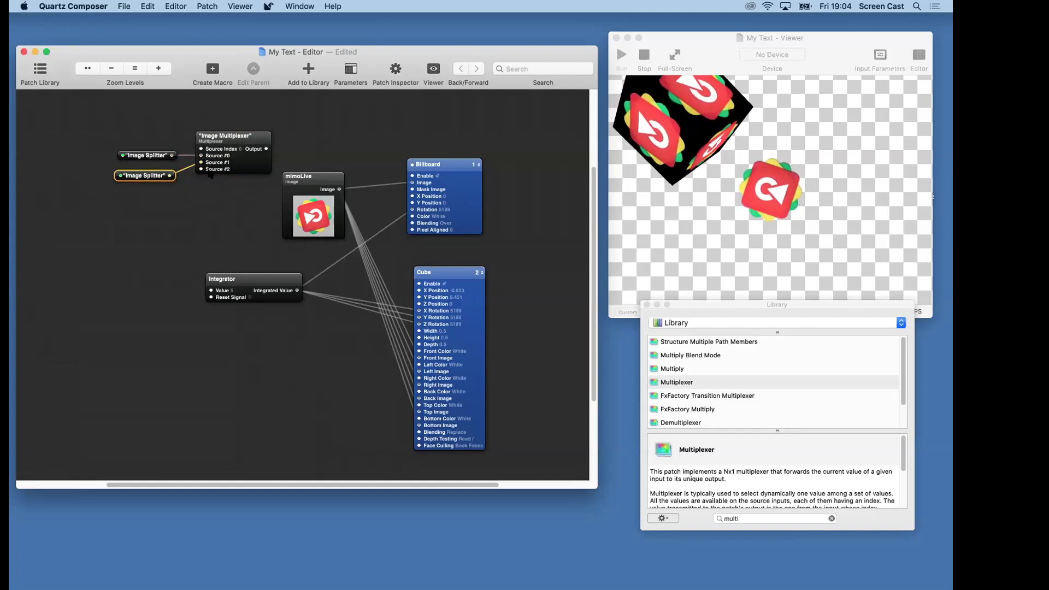
click(246, 164)
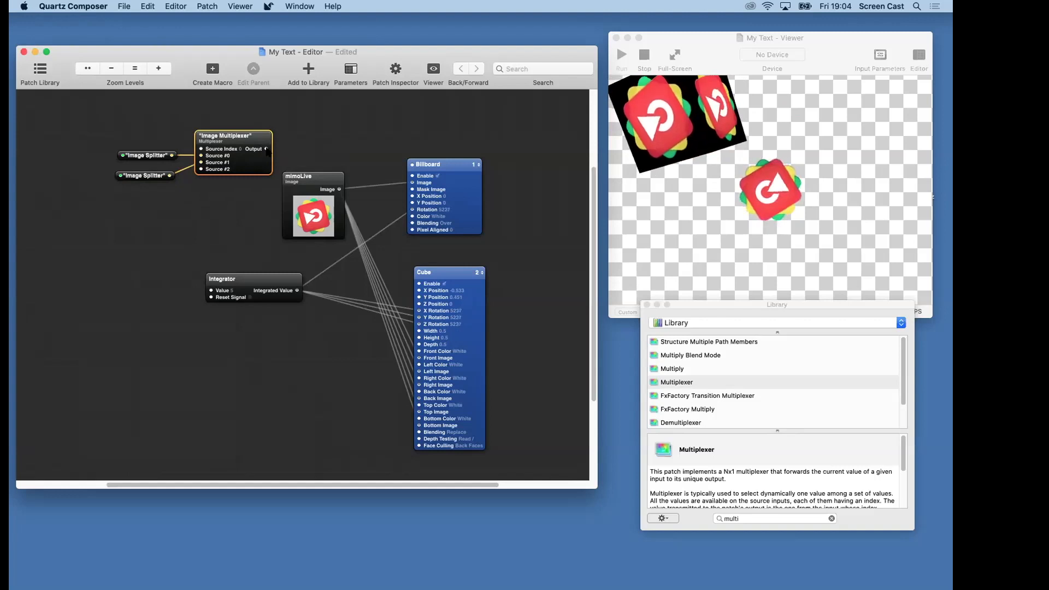
drag(266, 149, 412, 183)
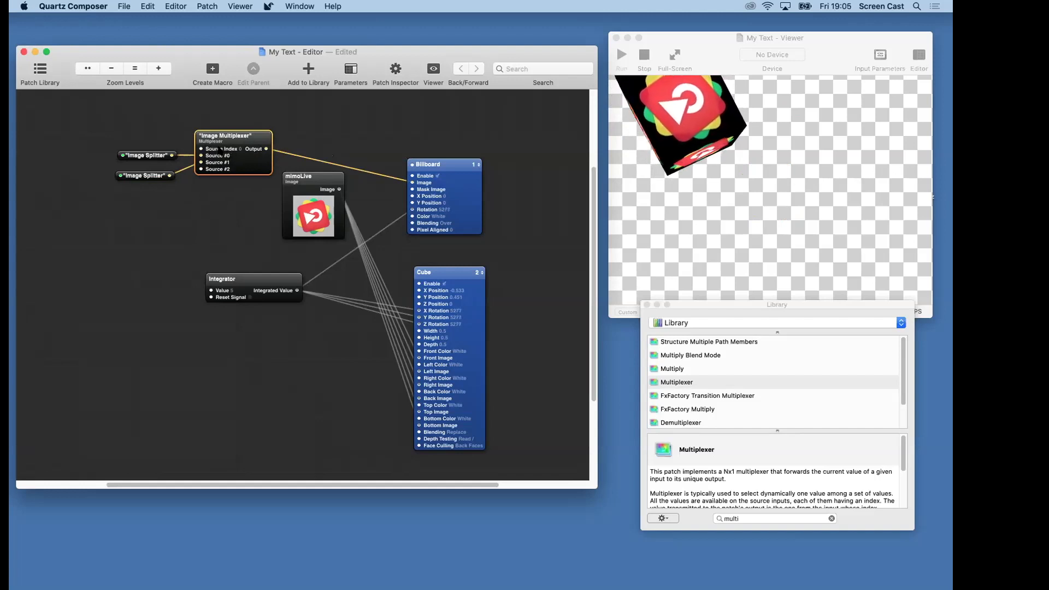
Set the Image Multiplexer's Source Index to 1 in its input parameters and close the inspector.
mouse_move(229, 149)
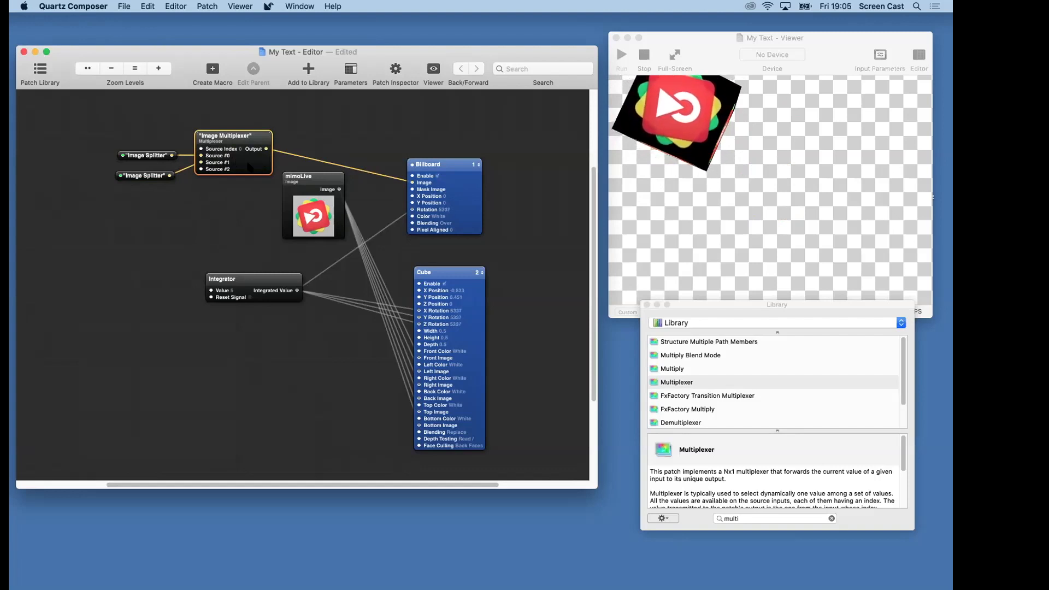
click(395, 71)
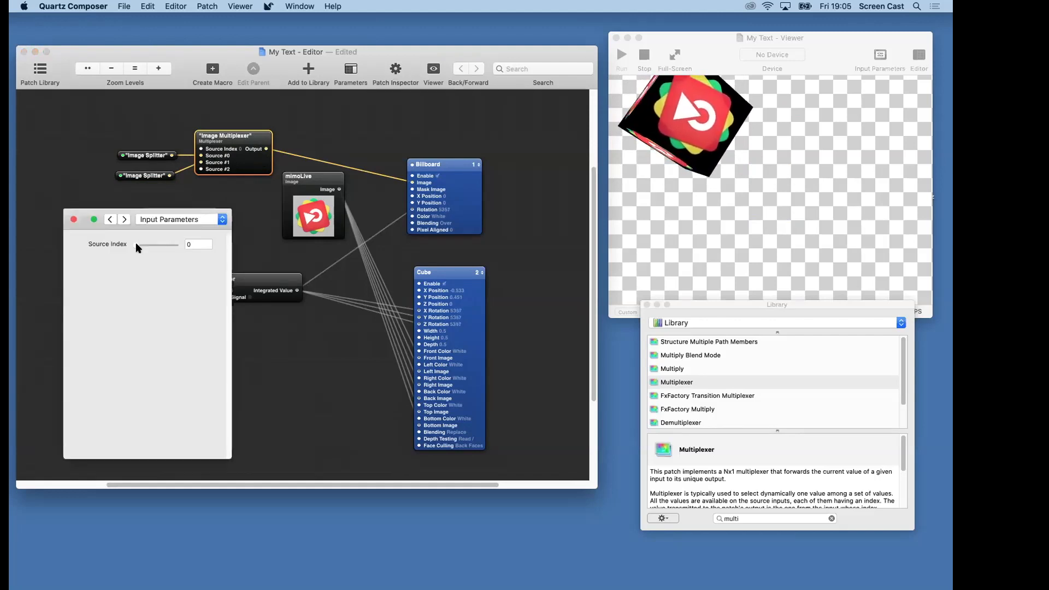
double_click(194, 242)
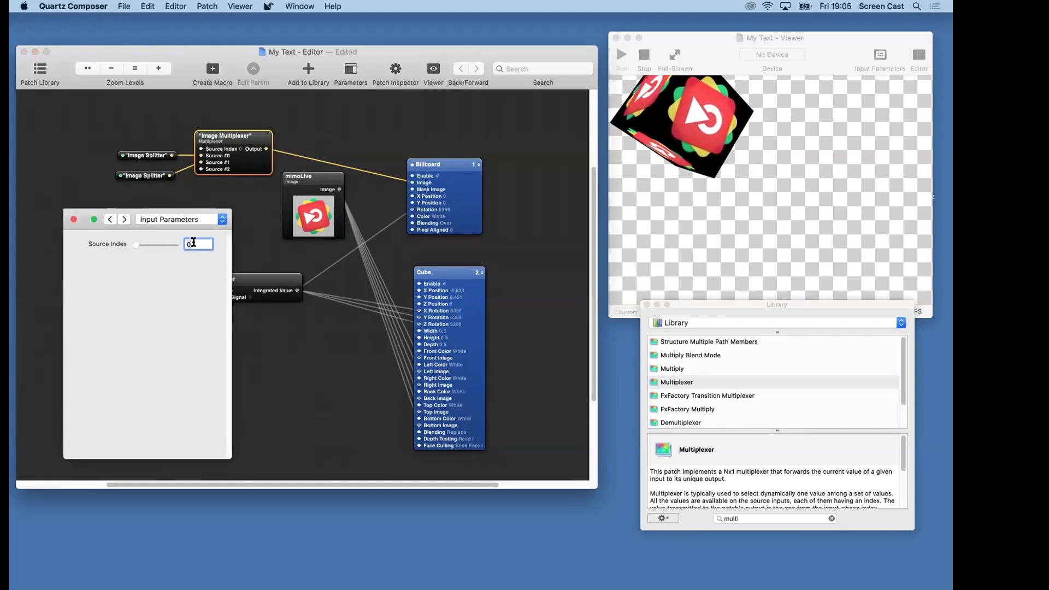
text(1)
key(Return)
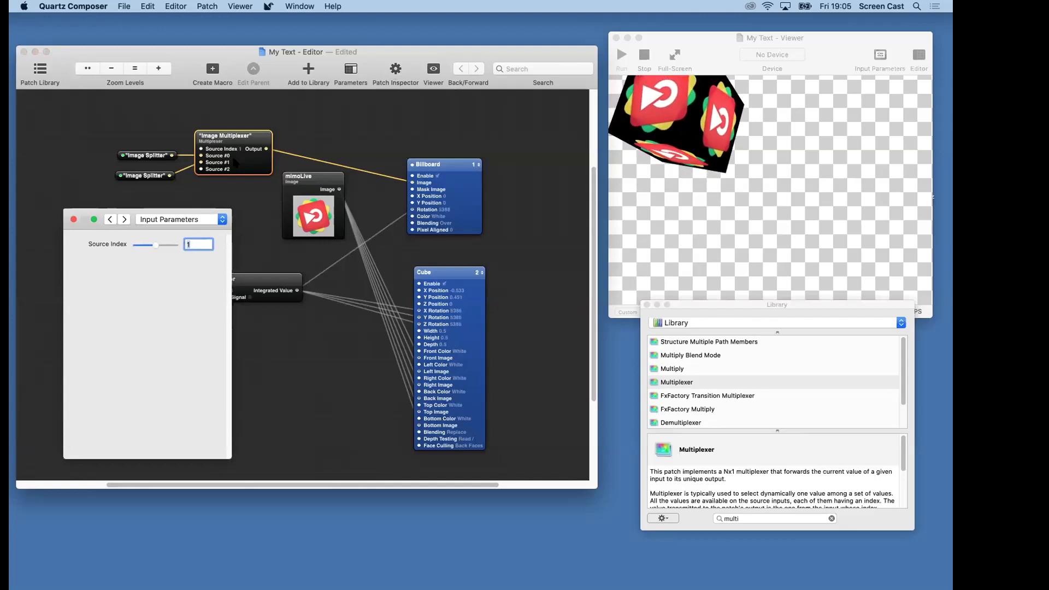
click(74, 220)
click(74, 220)
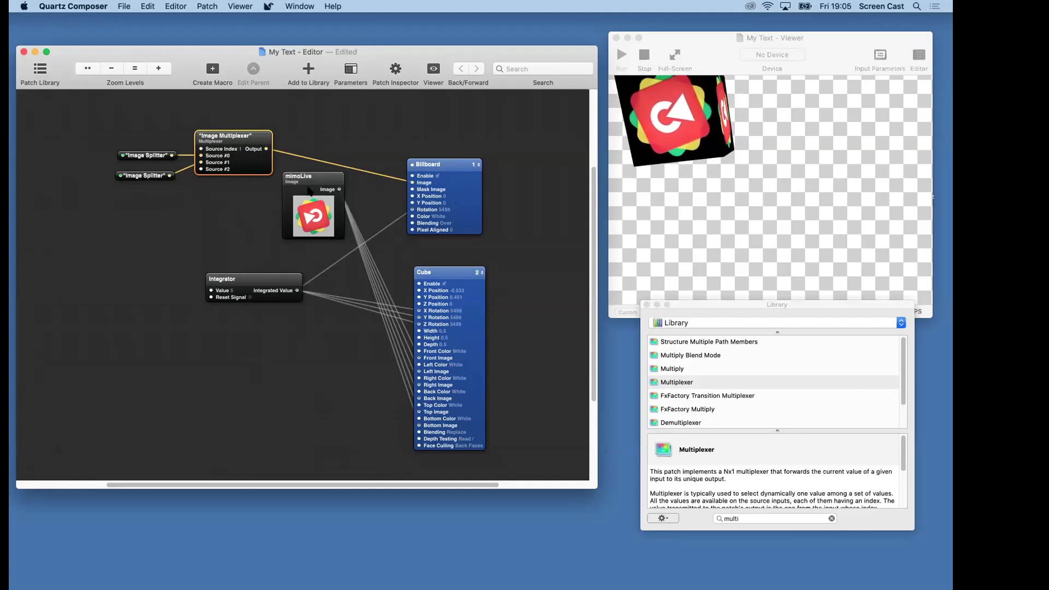
Move the mimoLive image patch below the Integrator and the Image Multiplexer nearer the Billboard, leaving all patches deselected.
drag(310, 190, 288, 399)
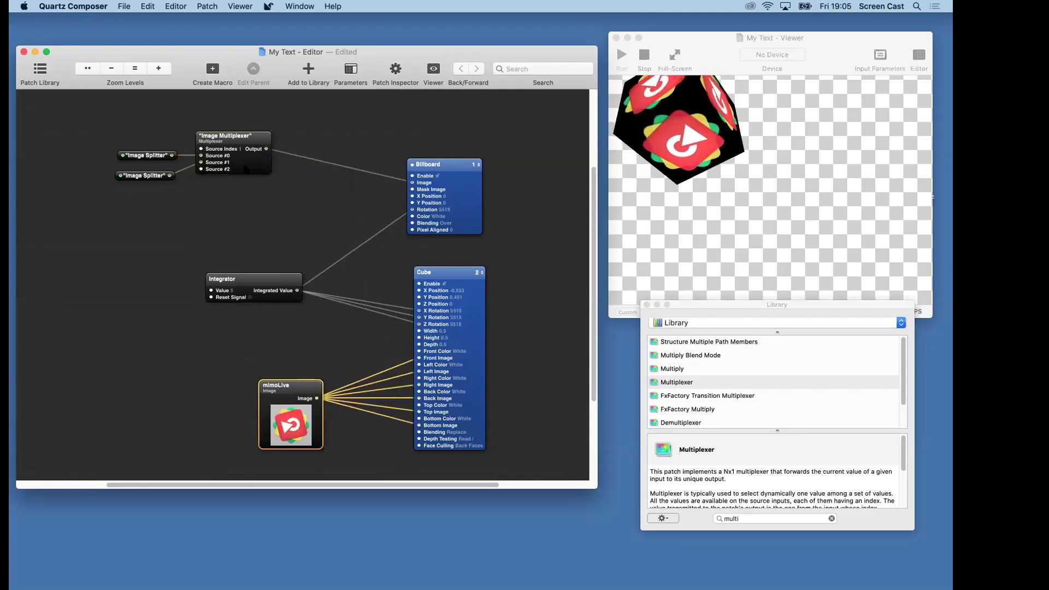
drag(247, 169, 307, 176)
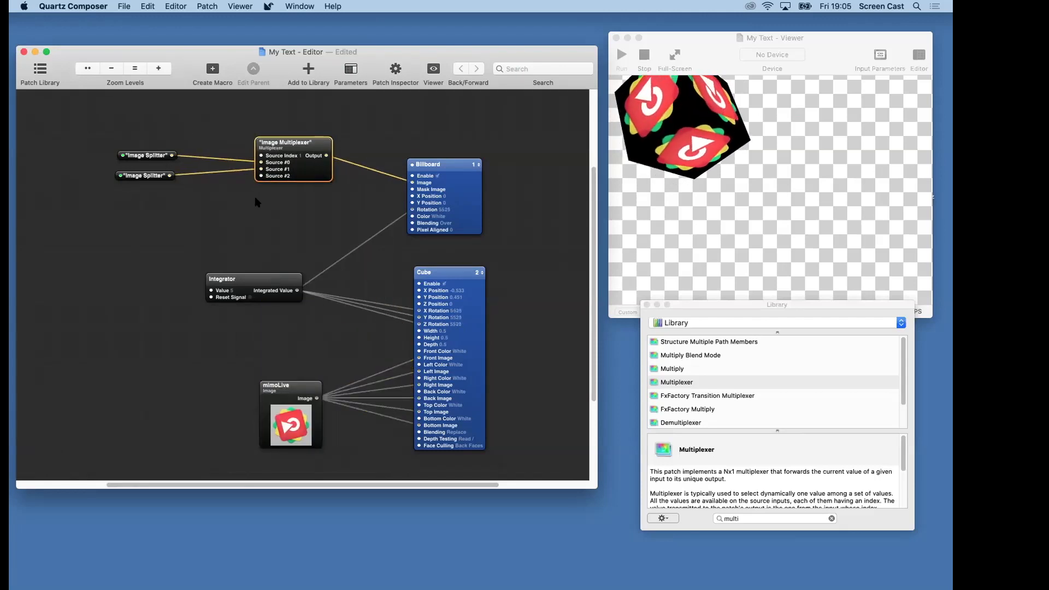
click(258, 202)
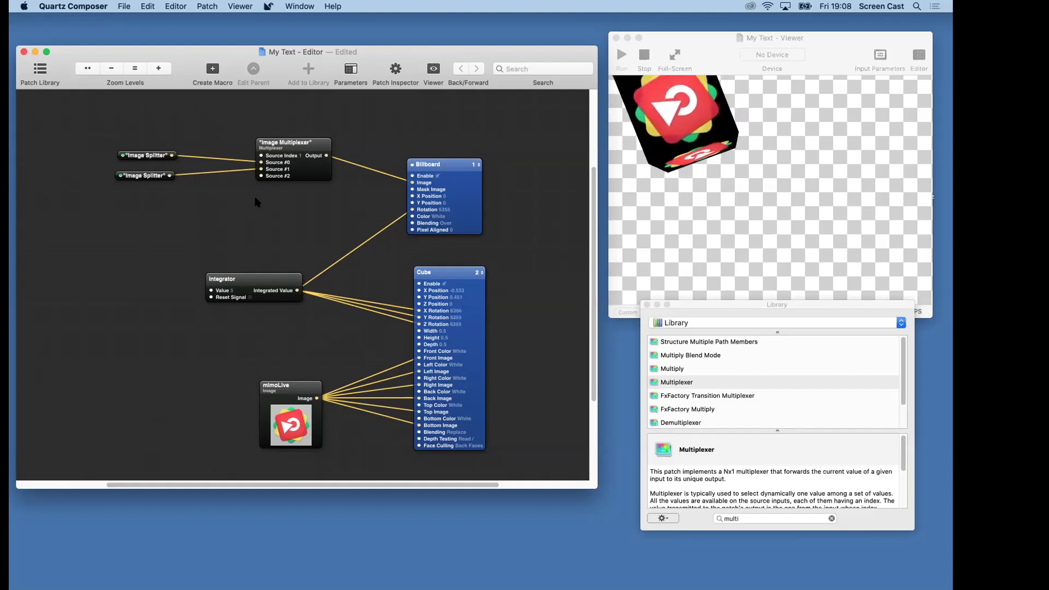
Switch to mimoLive, create a document from the Blank template, reposition its window and enlarge the Program Output preview.
mouse_move(424, 572)
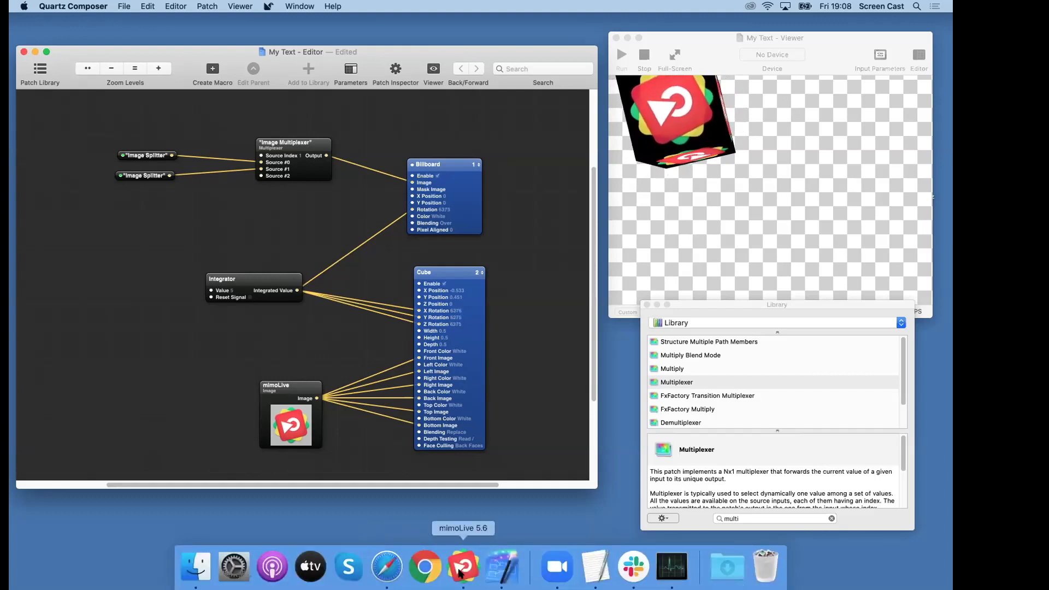
click(460, 572)
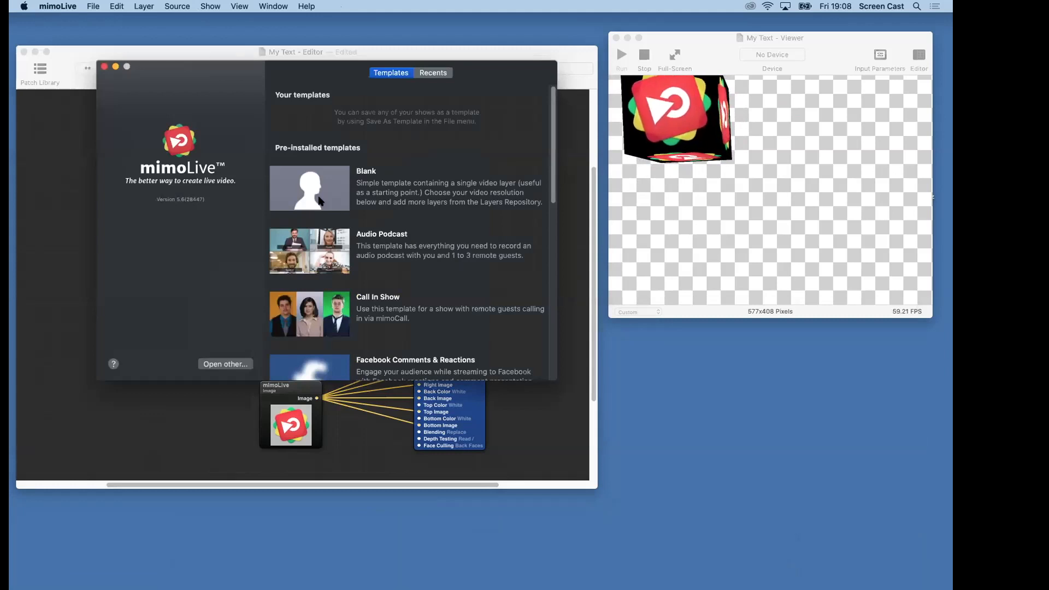
double_click(320, 201)
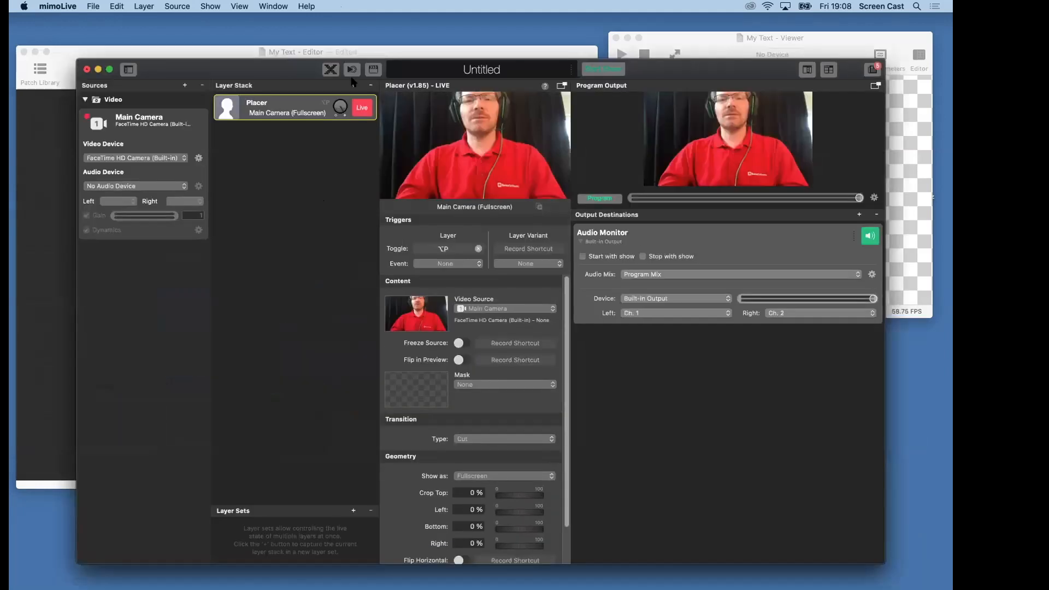
drag(285, 69, 261, 55)
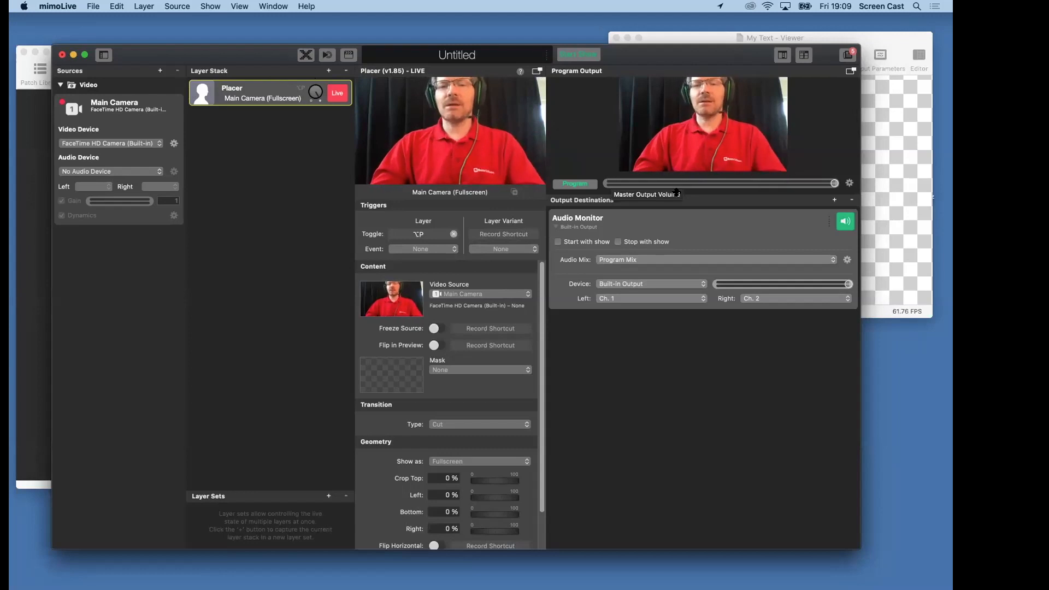
drag(675, 199, 674, 244)
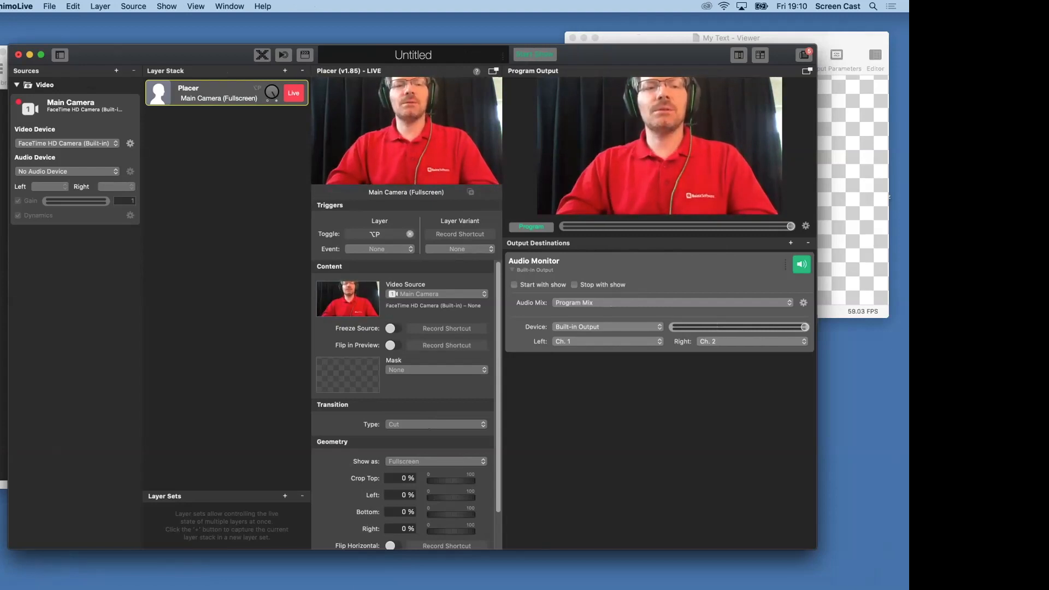
Switch to Safari and open the Custom Layer API documentation page from the reading list.
click(37, 139)
mouse_move(190, 585)
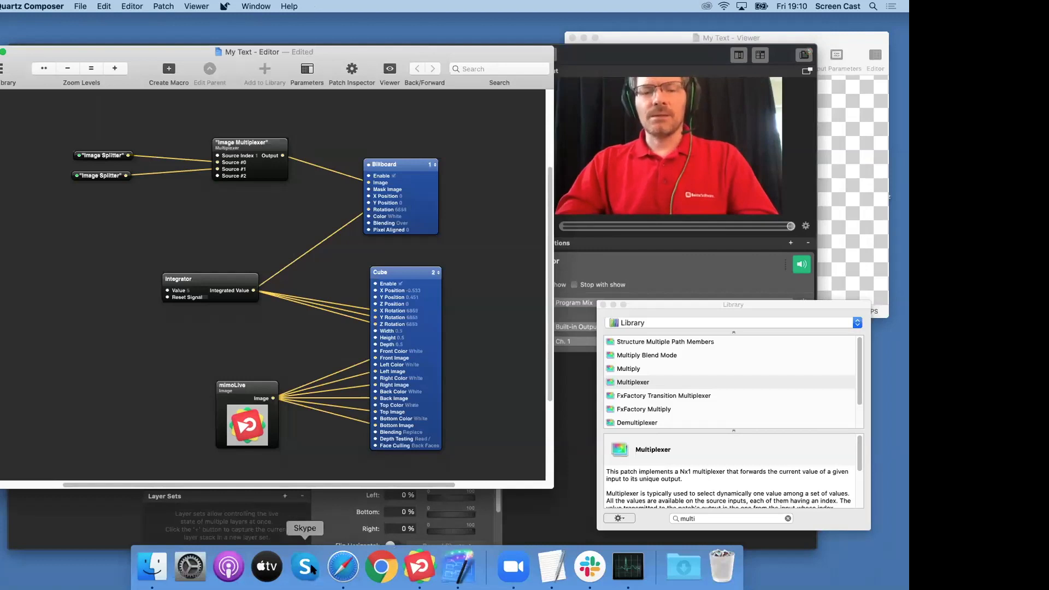
click(343, 566)
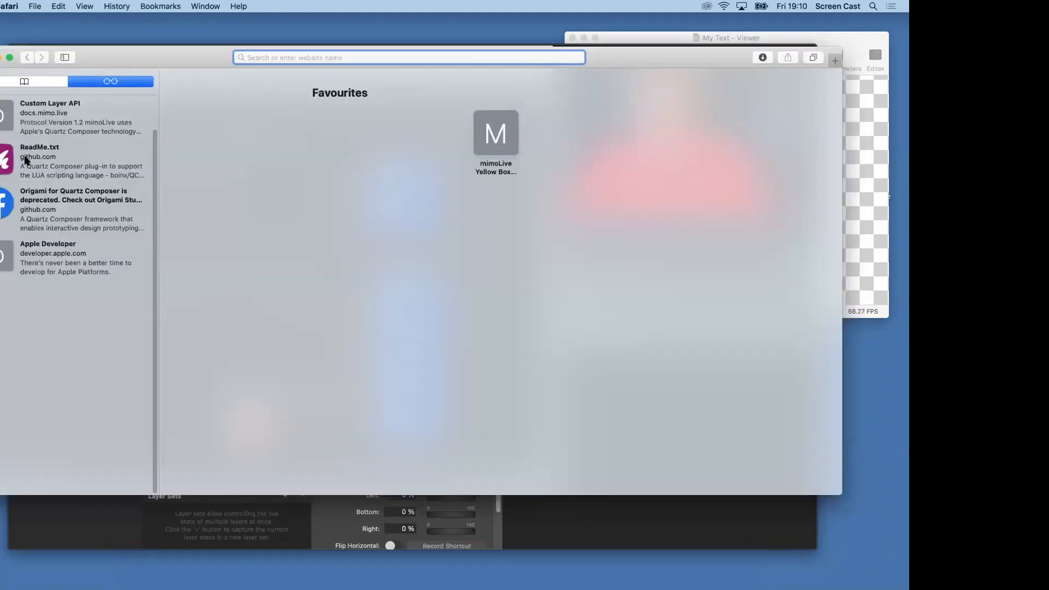
click(28, 132)
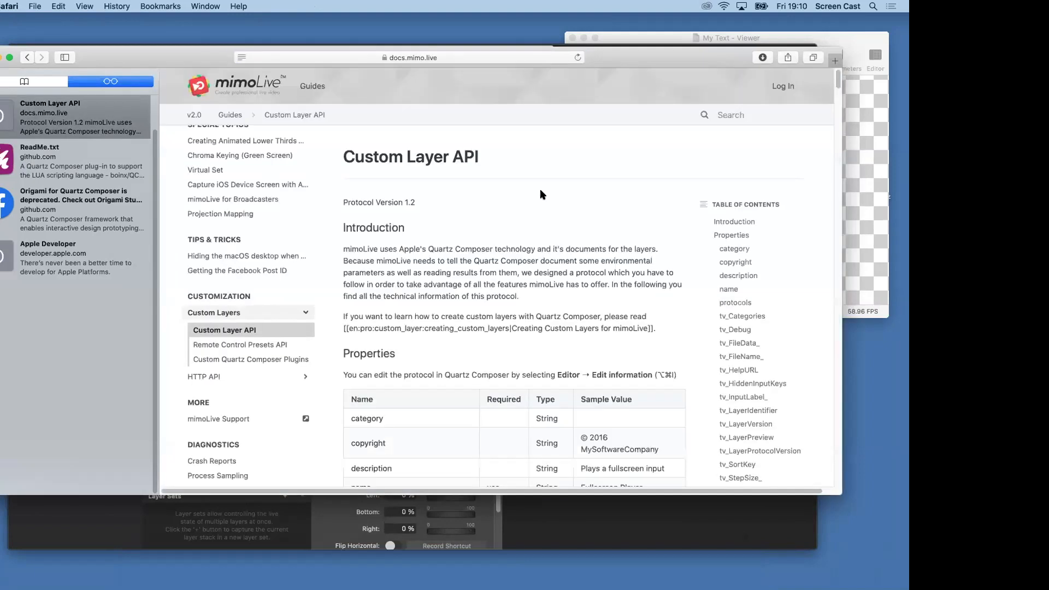
Examine the Custom Layer API's properties and inputs tables for the preview mode input and its data type.
scroll(542, 195, down, 10)
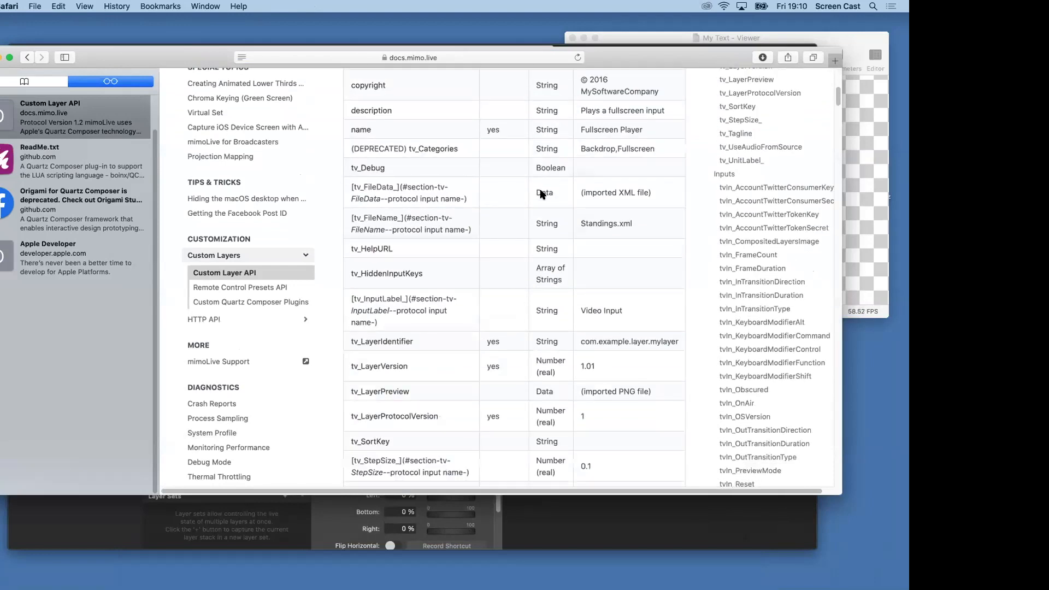
scroll(542, 194, down, 10)
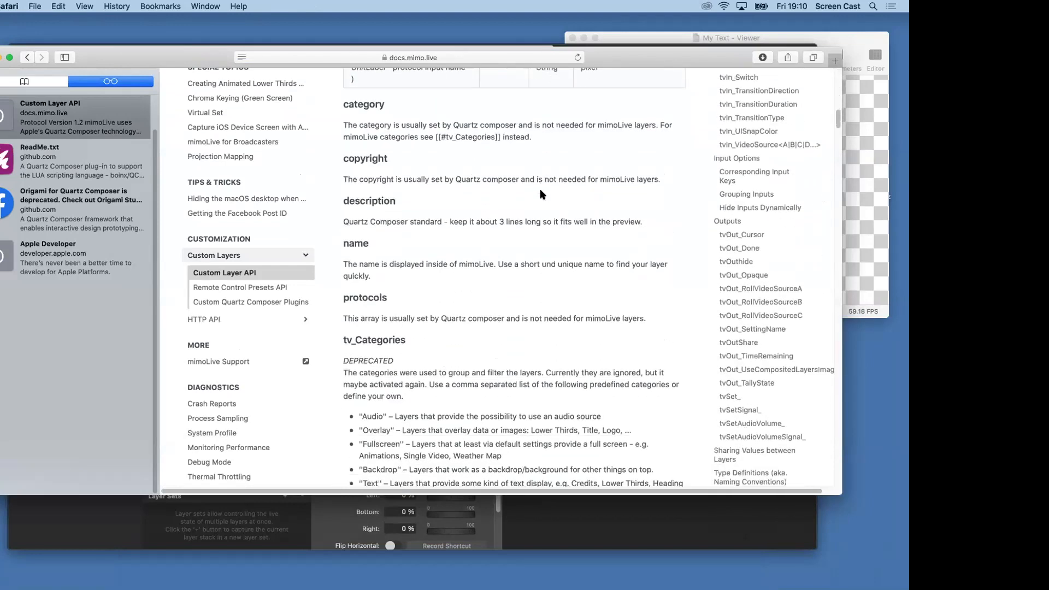
scroll(543, 195, down, 10)
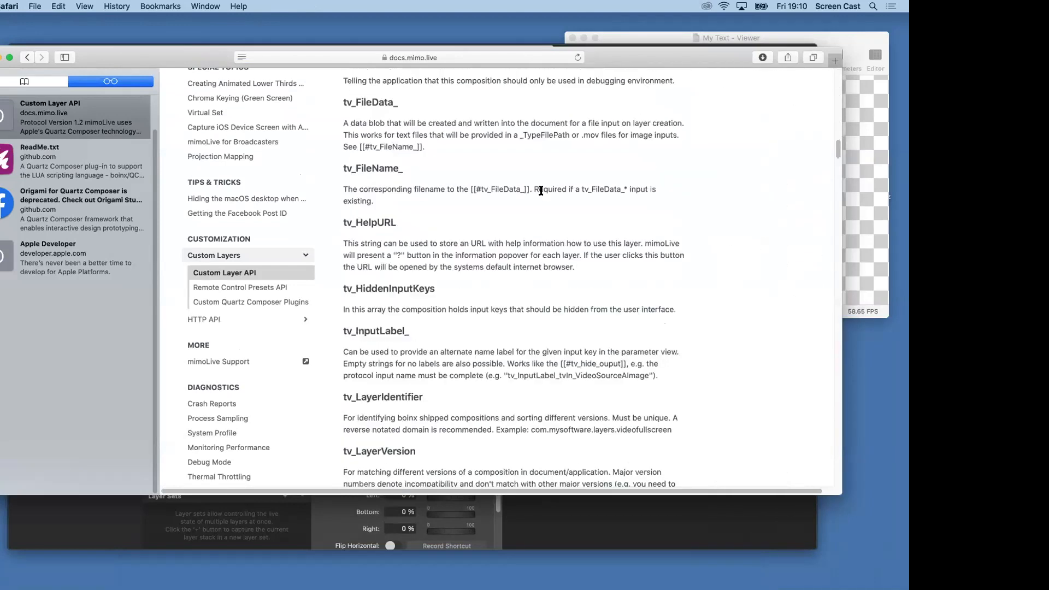
scroll(541, 191, down, 10)
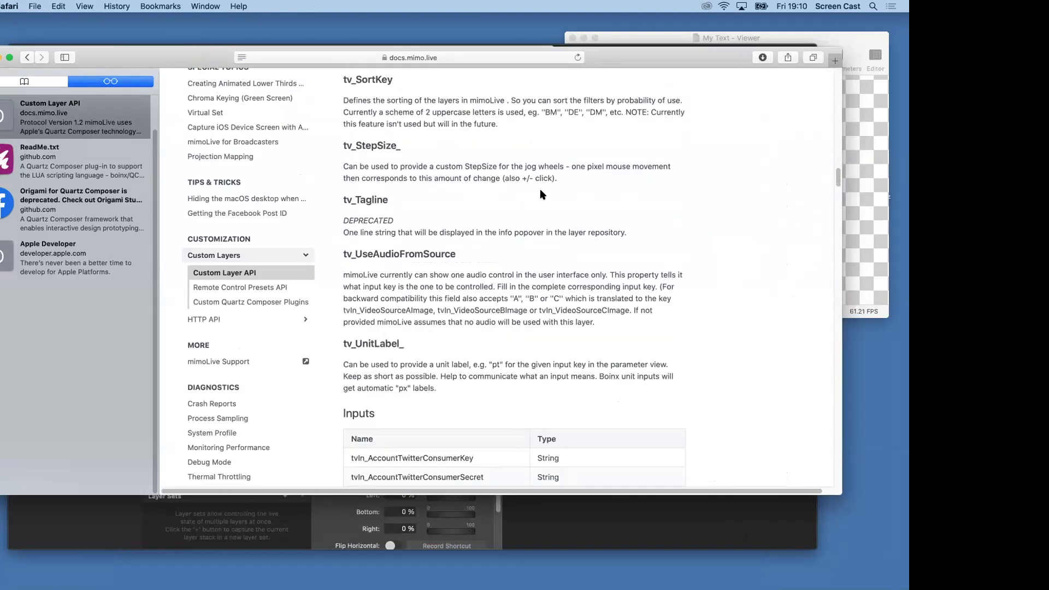
scroll(543, 195, down, 10)
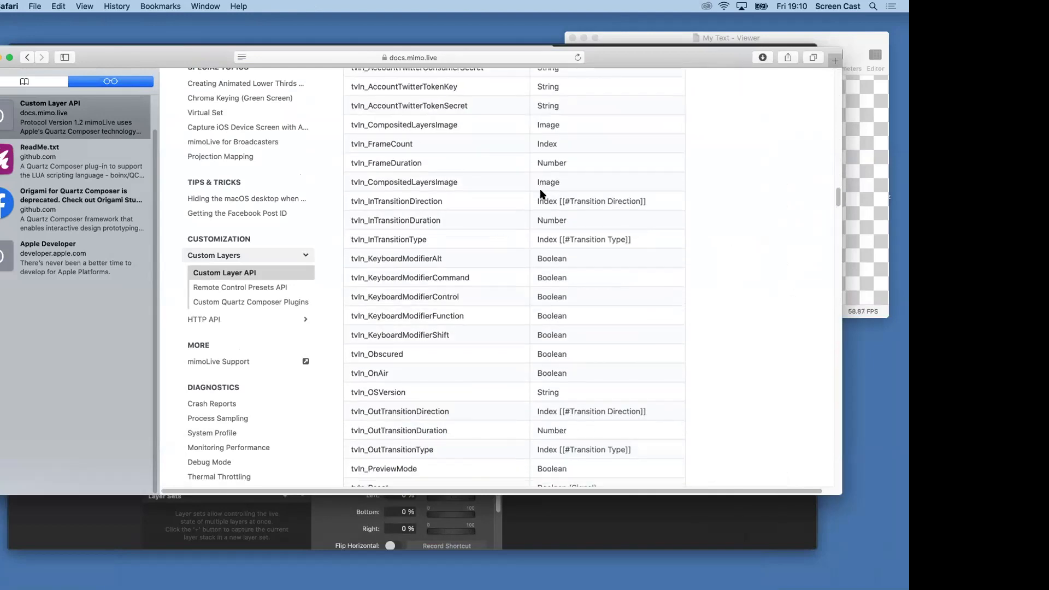
scroll(541, 190, down, 1)
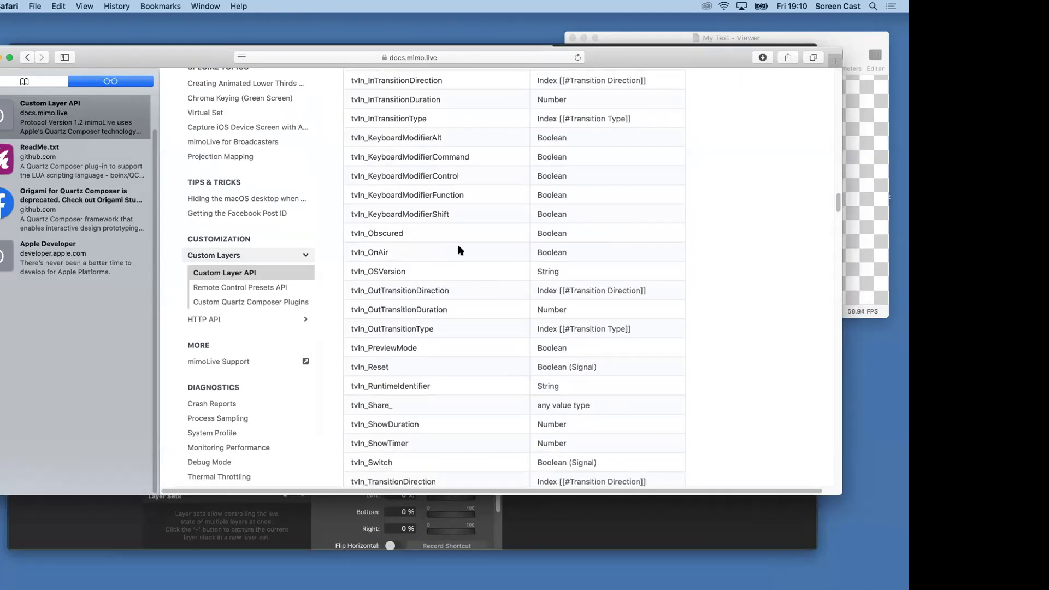
scroll(459, 250, down, 4)
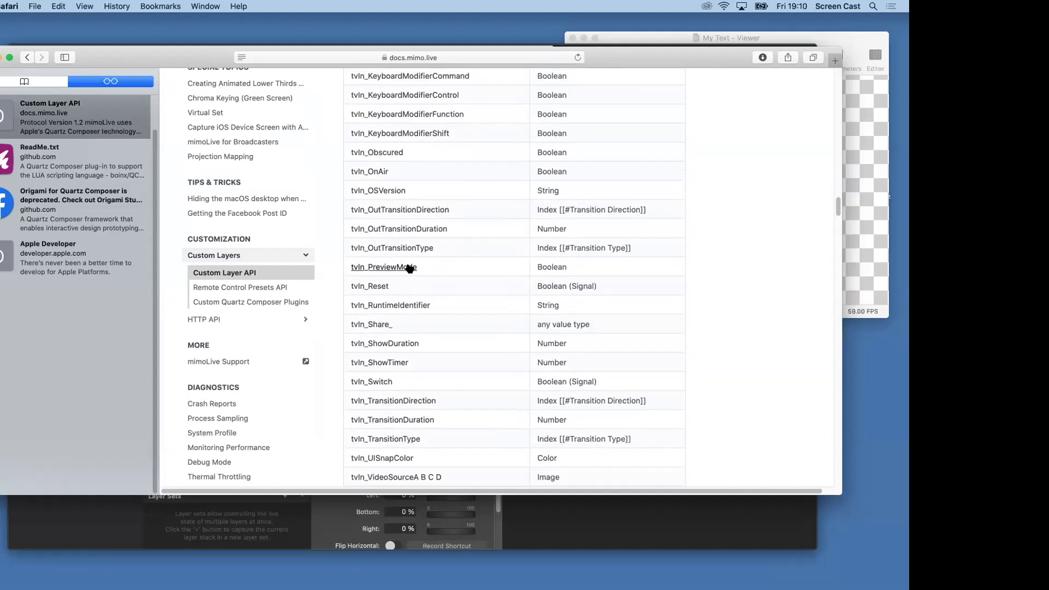
double_click(556, 267)
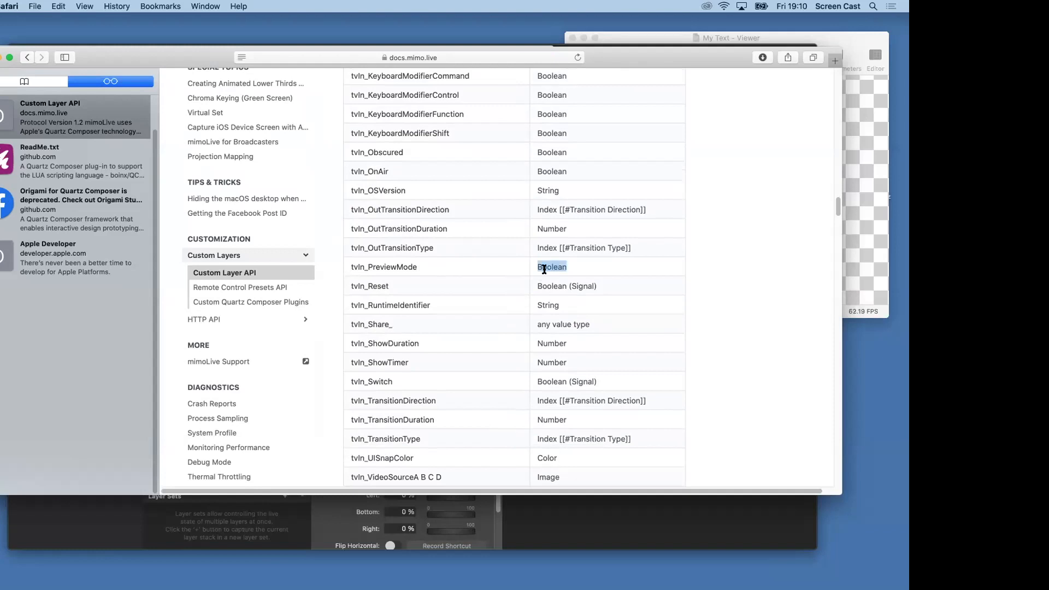
click(391, 267)
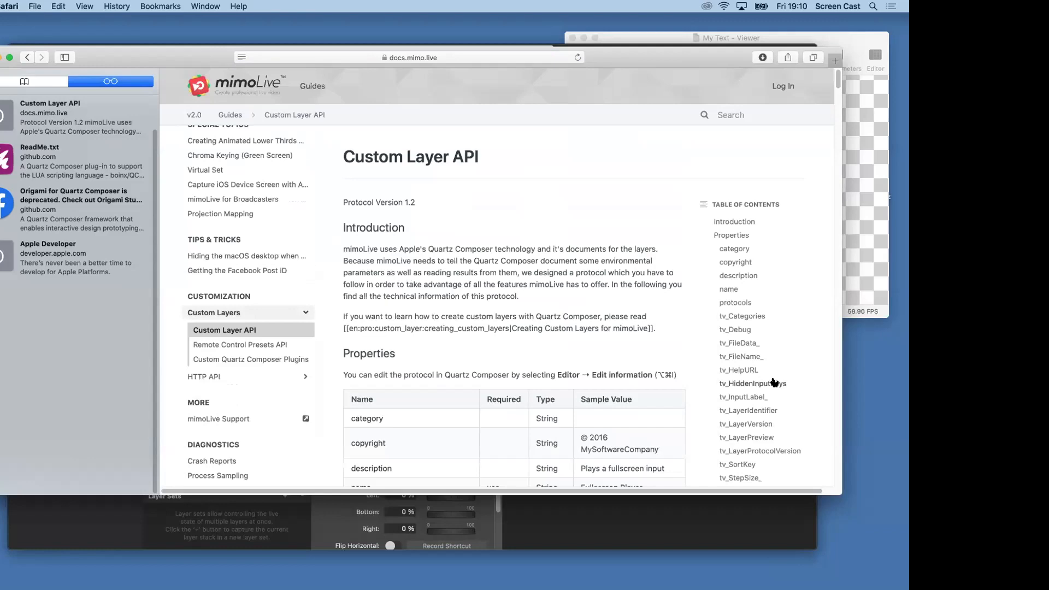
Go to the tvIn_PreviewMode section of the Custom Layer API page and copy the key name from its heading.
scroll(774, 383, down, 3)
scroll(773, 382, down, 10)
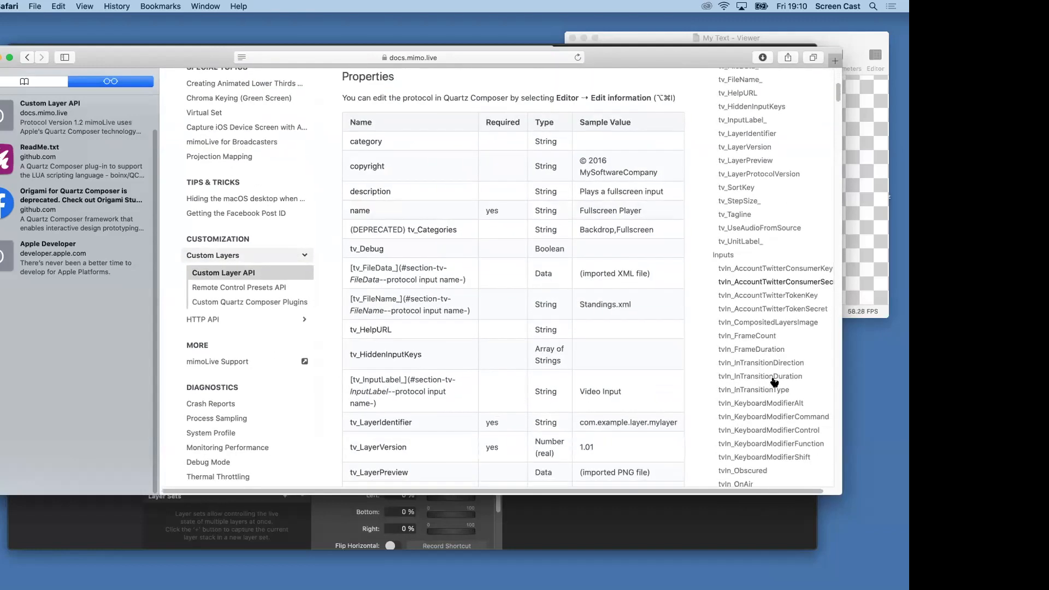
scroll(774, 383, down, 3)
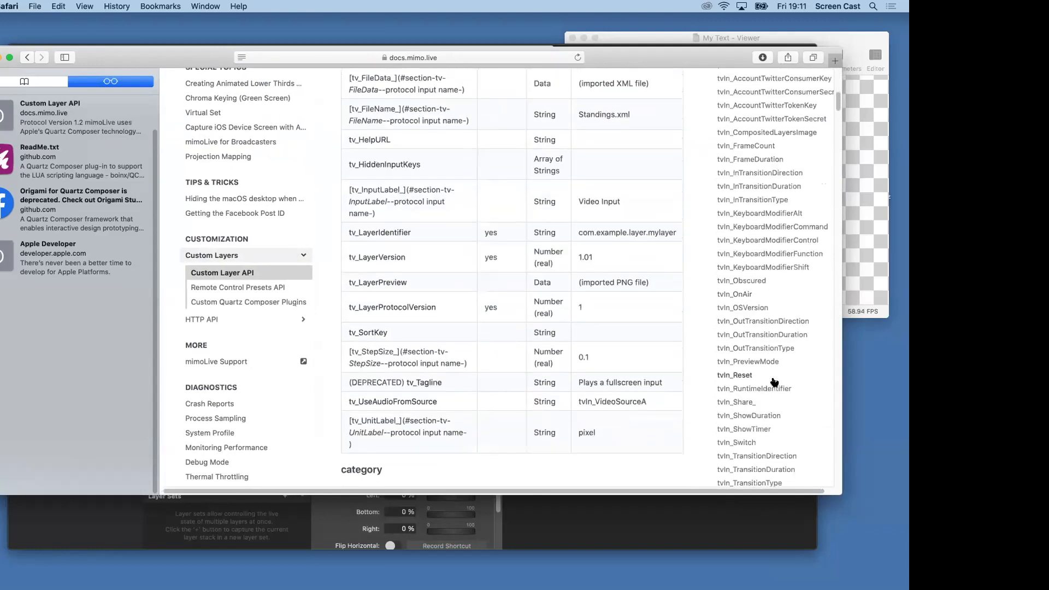
scroll(774, 382, down, 3)
scroll(774, 382, down, 1)
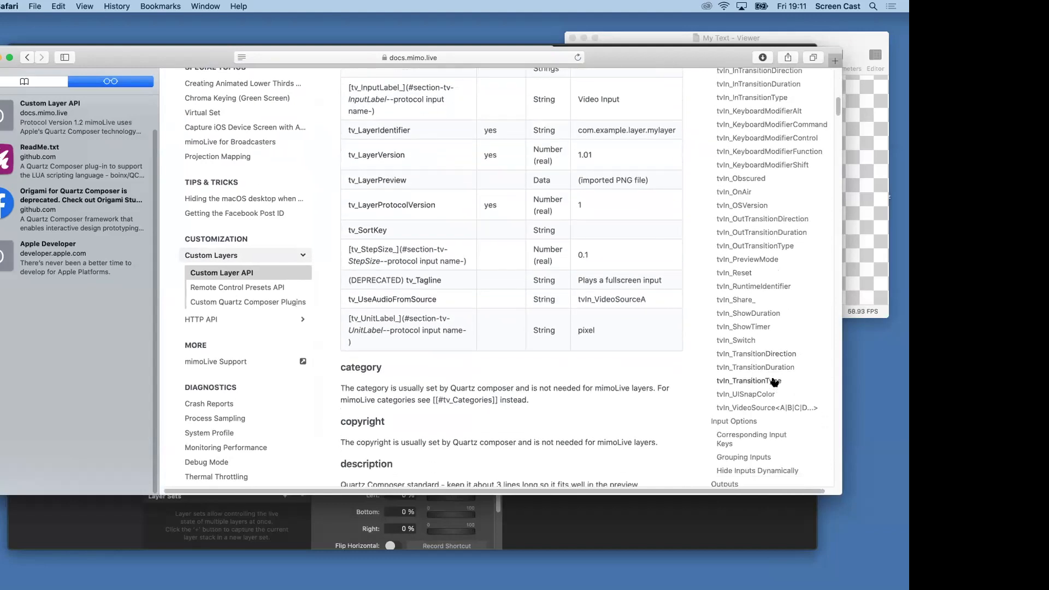
click(761, 260)
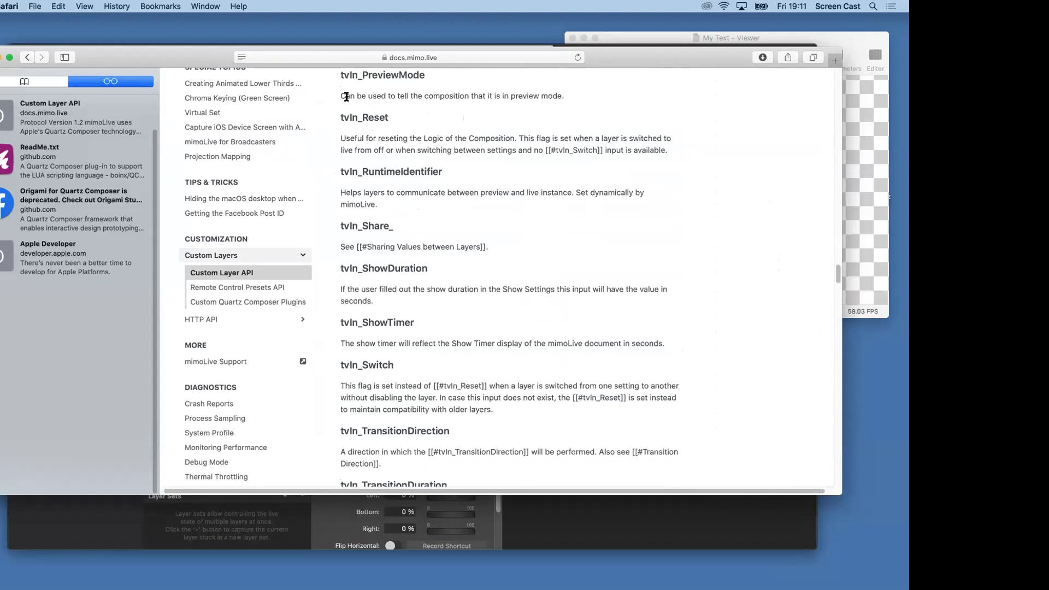
double_click(378, 75)
key(super+c)
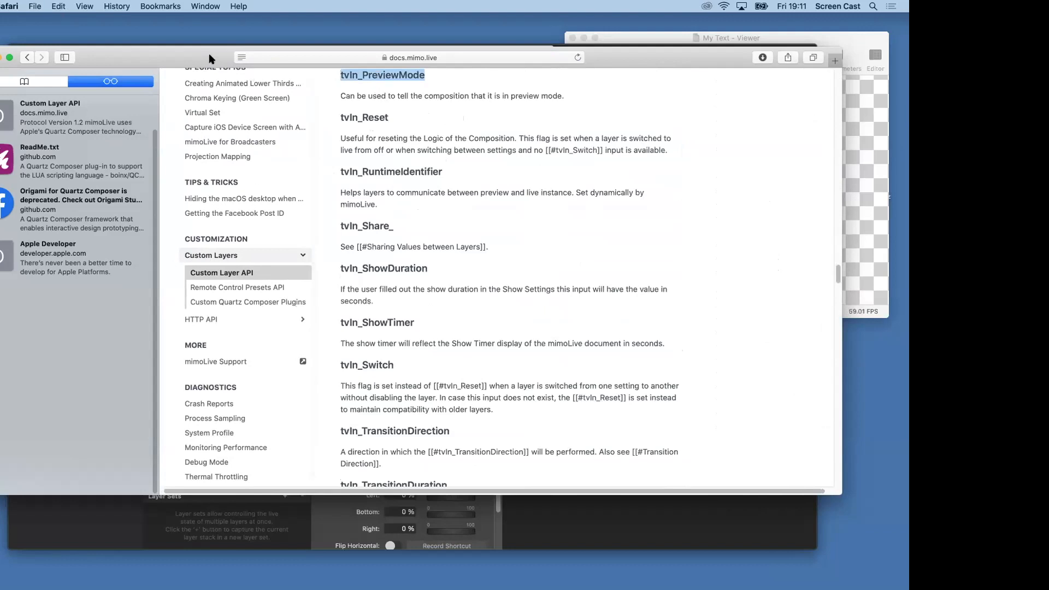
Move the browser window off the patch editor, then in Quartz Composer place an Input Splitter patch below the two Image Splitters.
drag(206, 53, 401, 57)
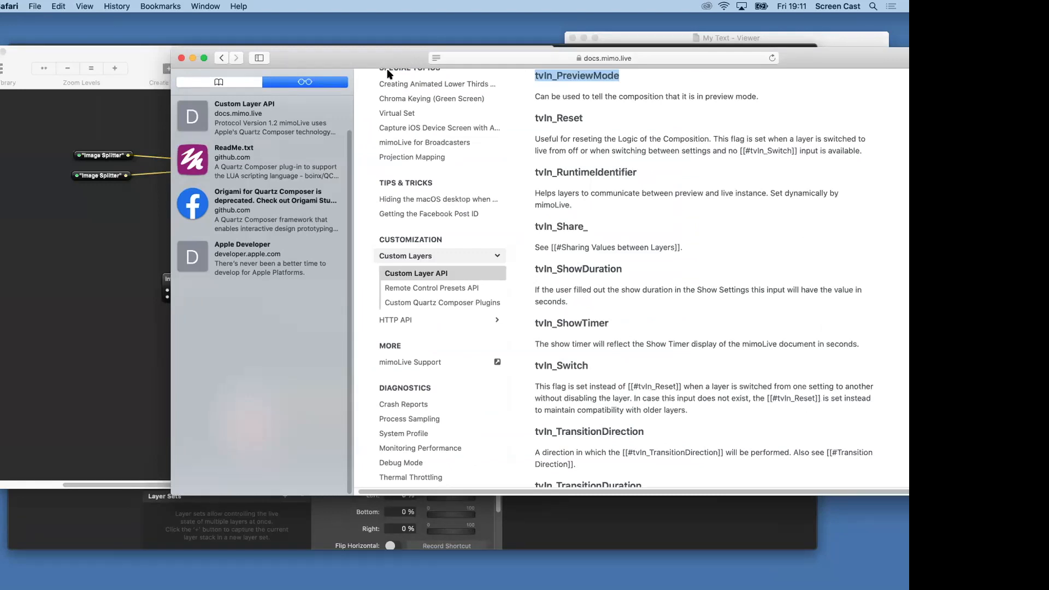
click(86, 225)
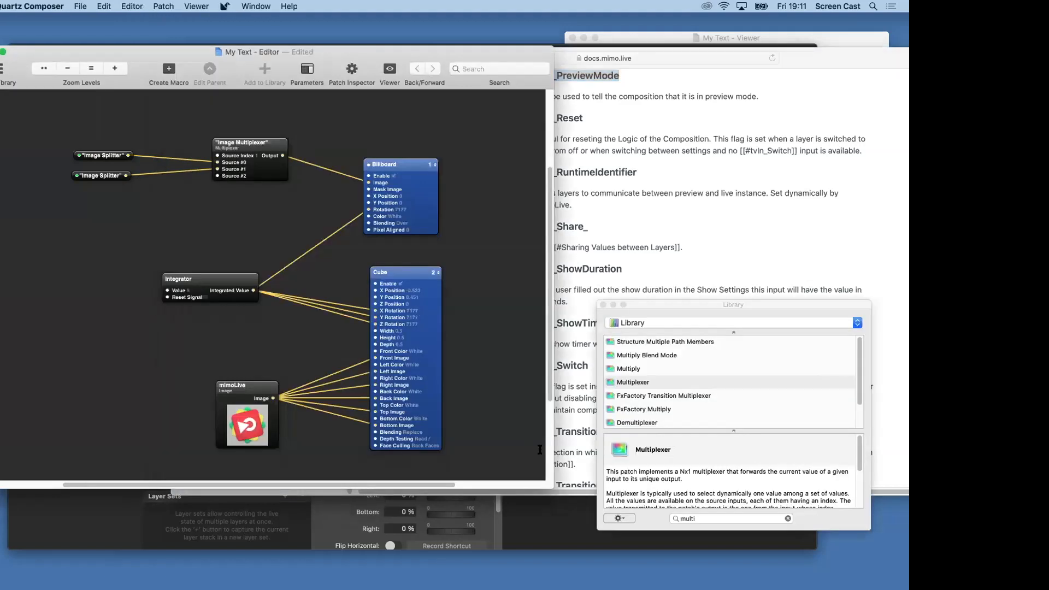
click(718, 519)
text(inspu)
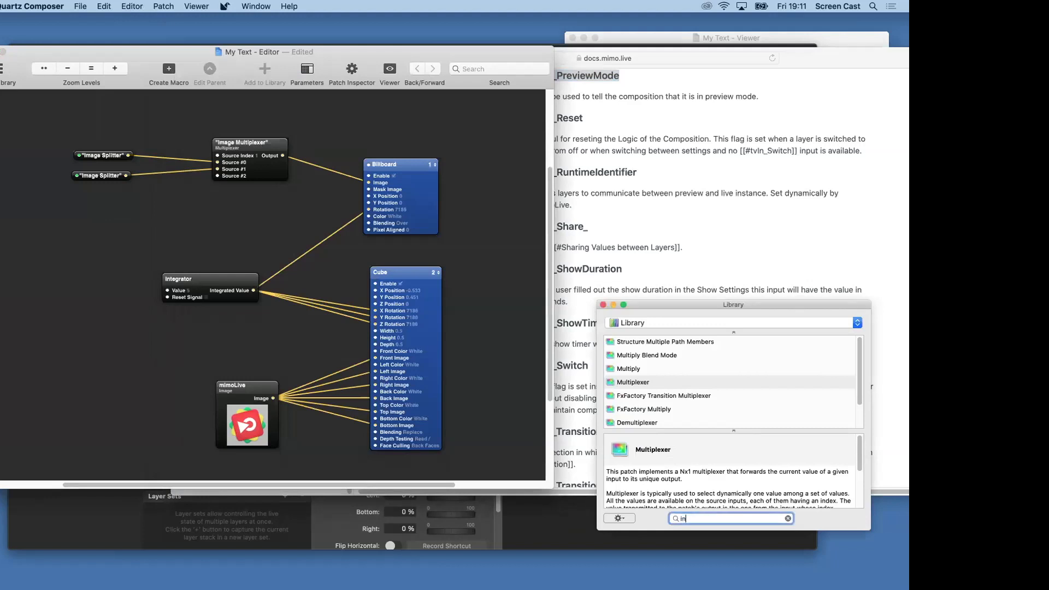
key(BackSpace)
key(BackSpace)
key(BackSpace)
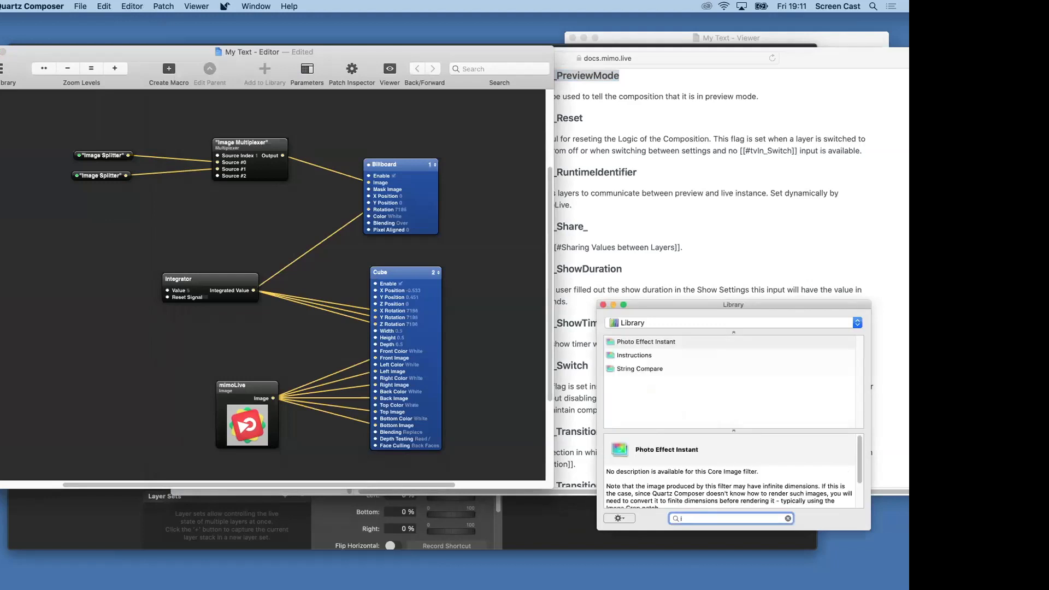
text(npu)
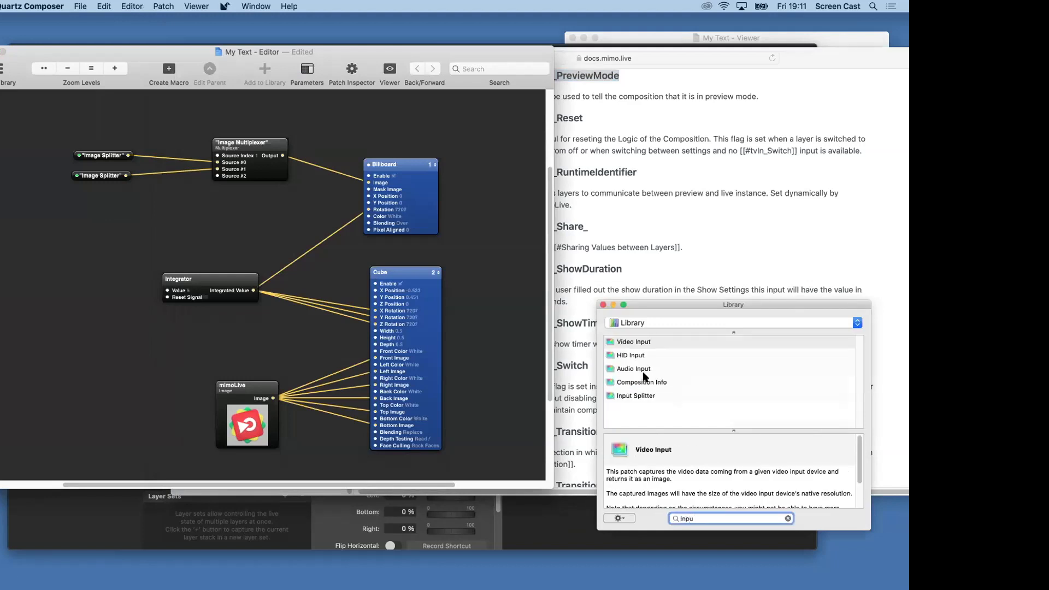
drag(641, 397, 99, 229)
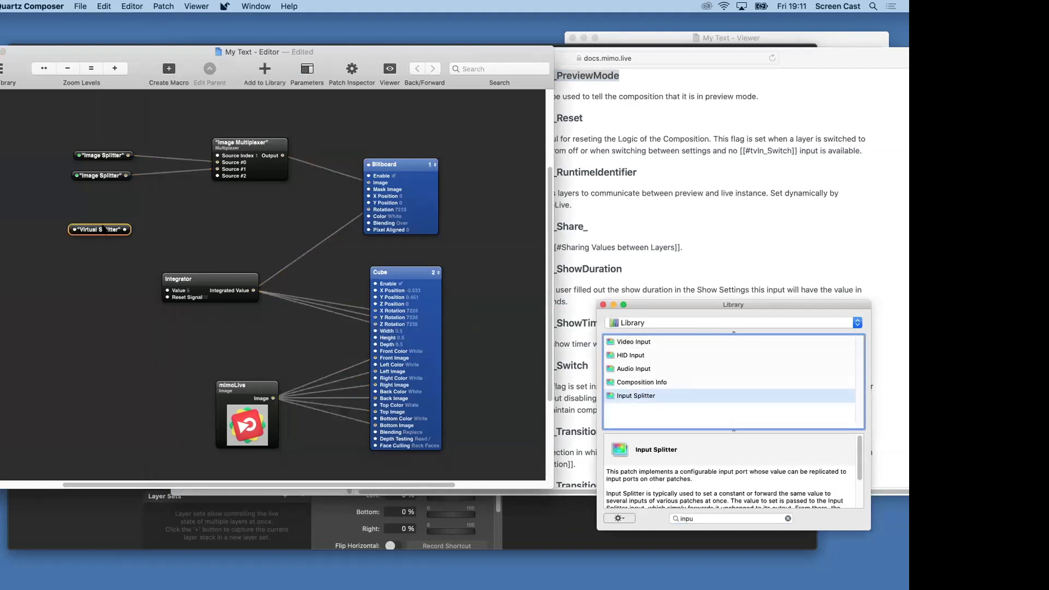
click(104, 229)
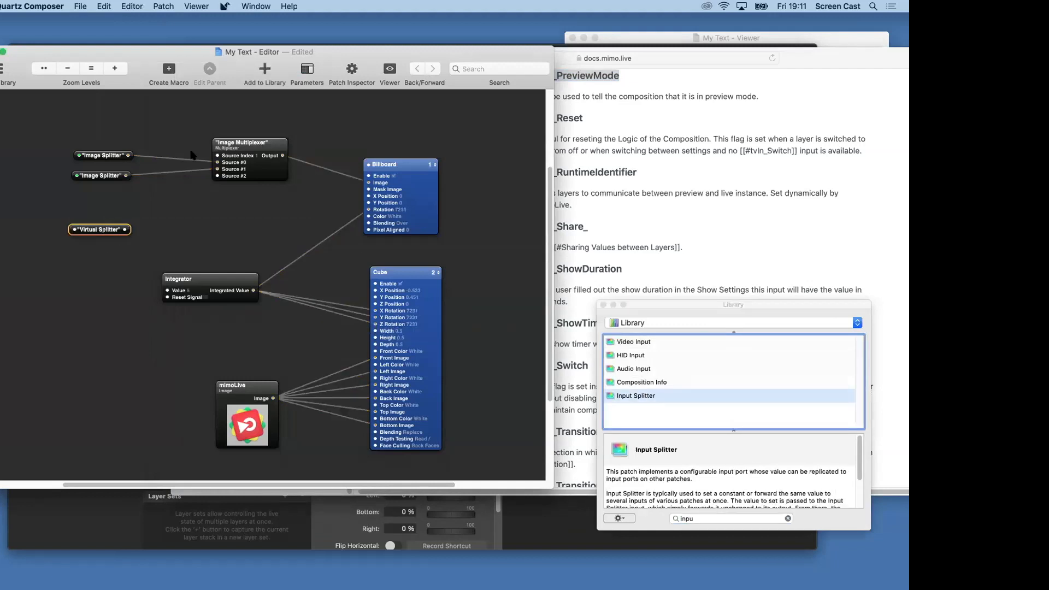
Set the new Input Splitter's type to Boolean in its settings and close the inspector.
click(352, 70)
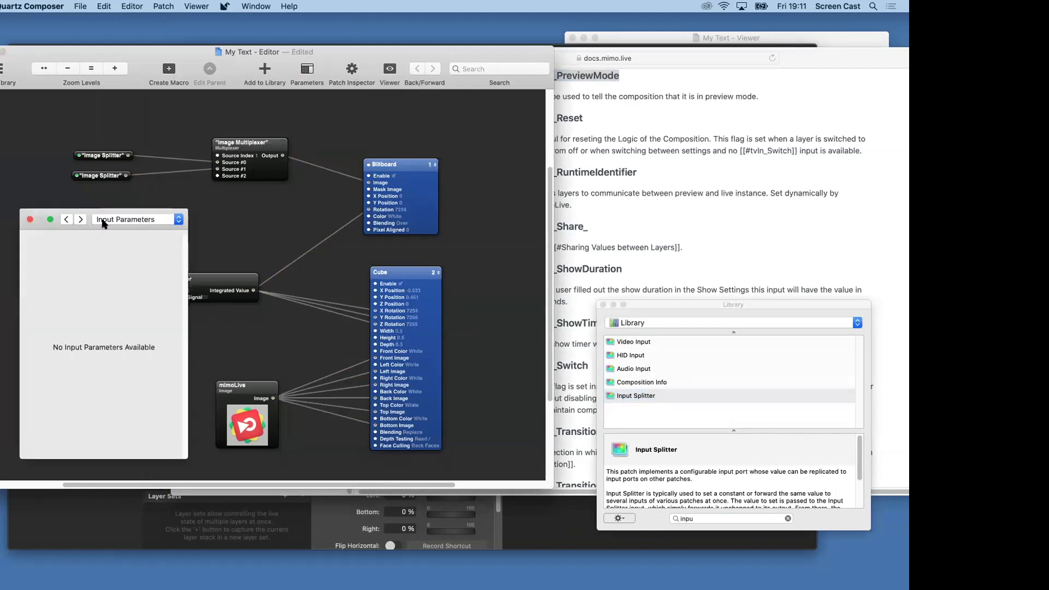
click(81, 219)
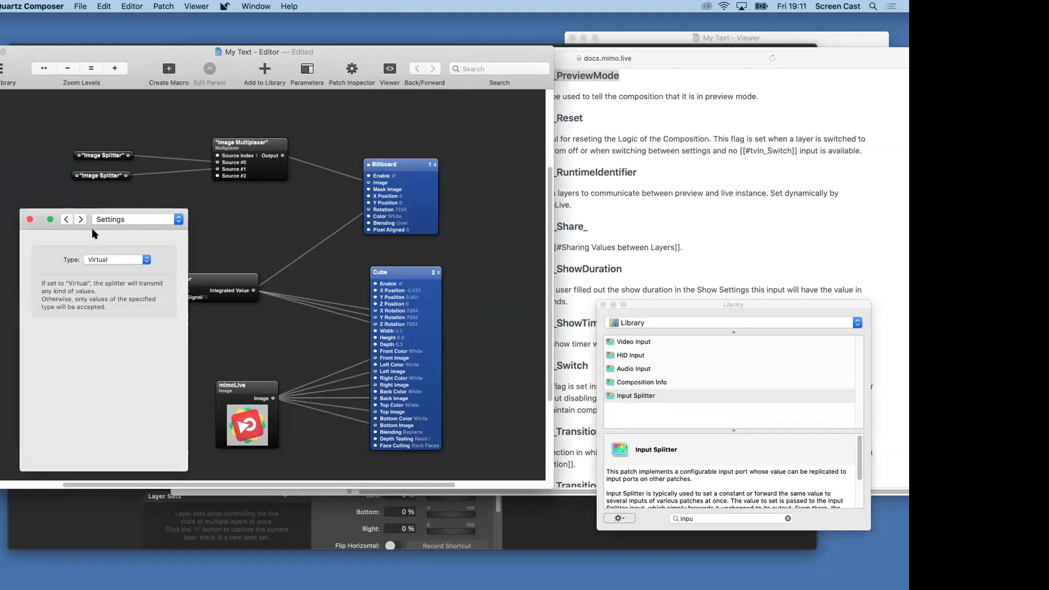
click(99, 260)
click(97, 274)
drag(99, 213, 221, 218)
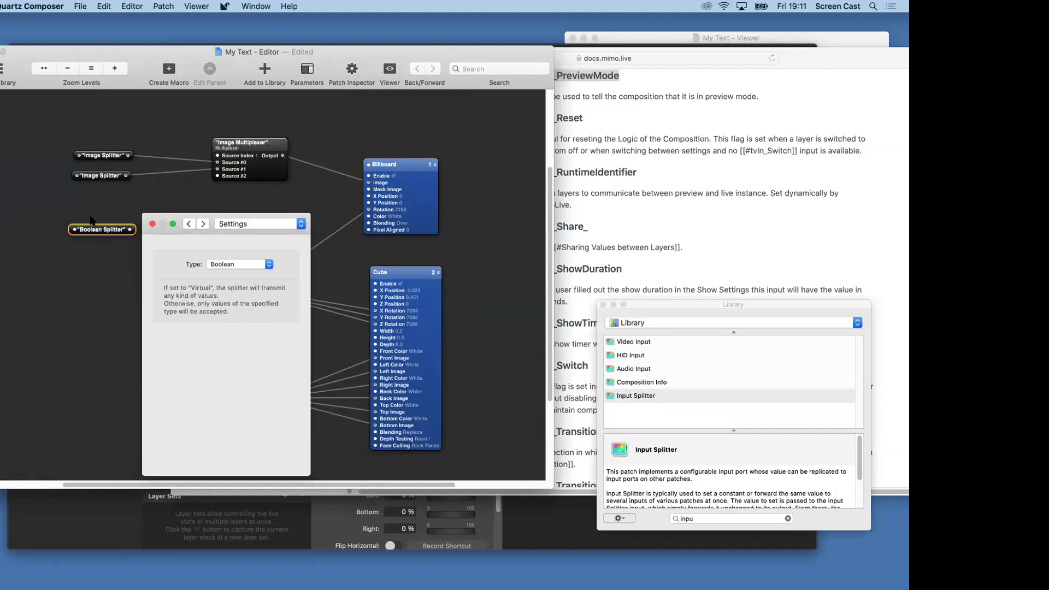
click(152, 224)
Publish the Boolean Splitter's input under the copied key name tvIn_PreviewMode.
mouse_move(100, 230)
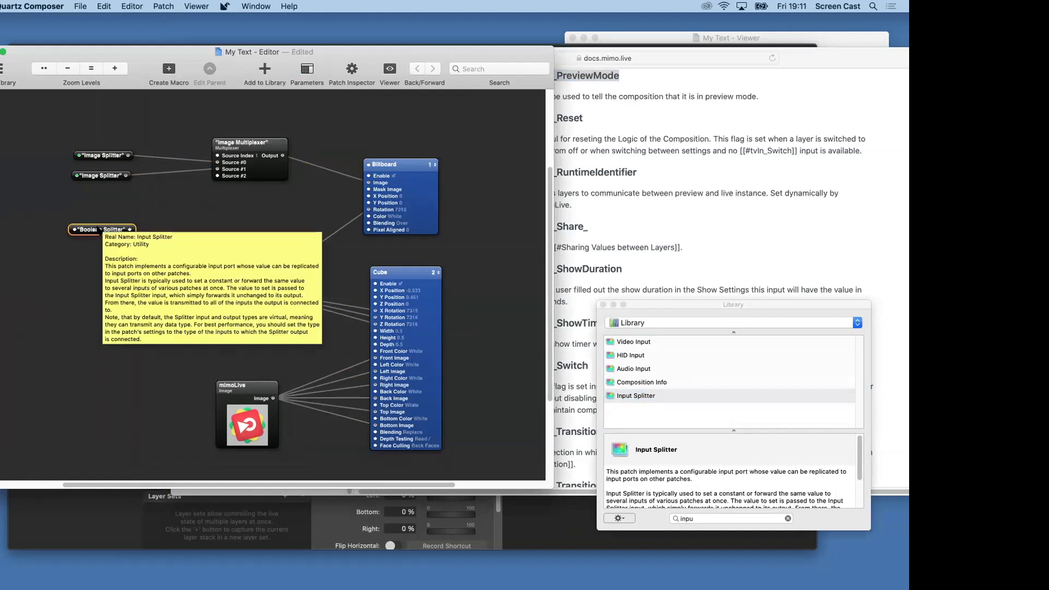
right_click(100, 229)
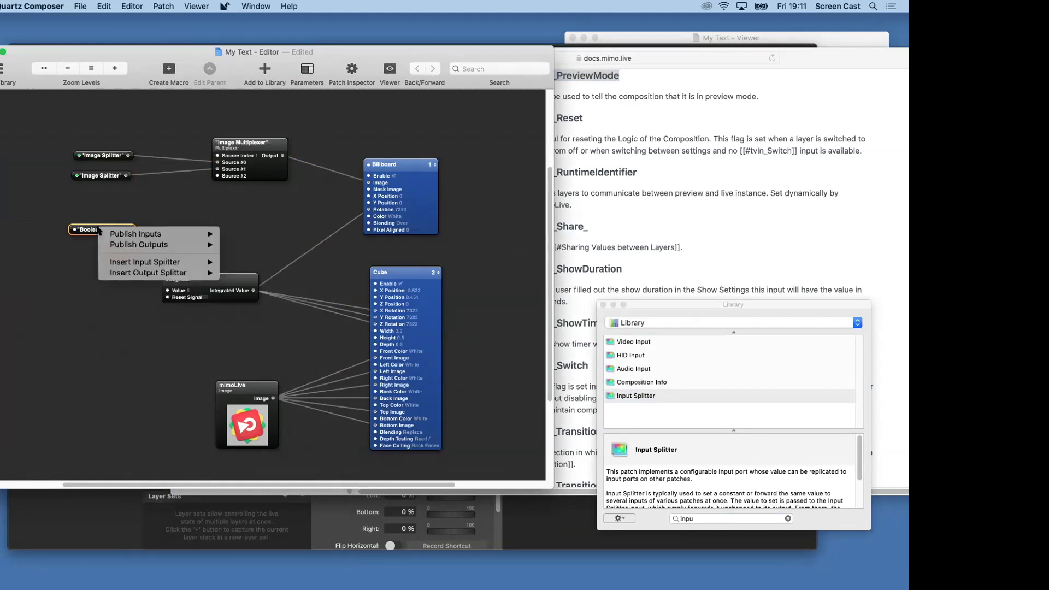
mouse_move(134, 235)
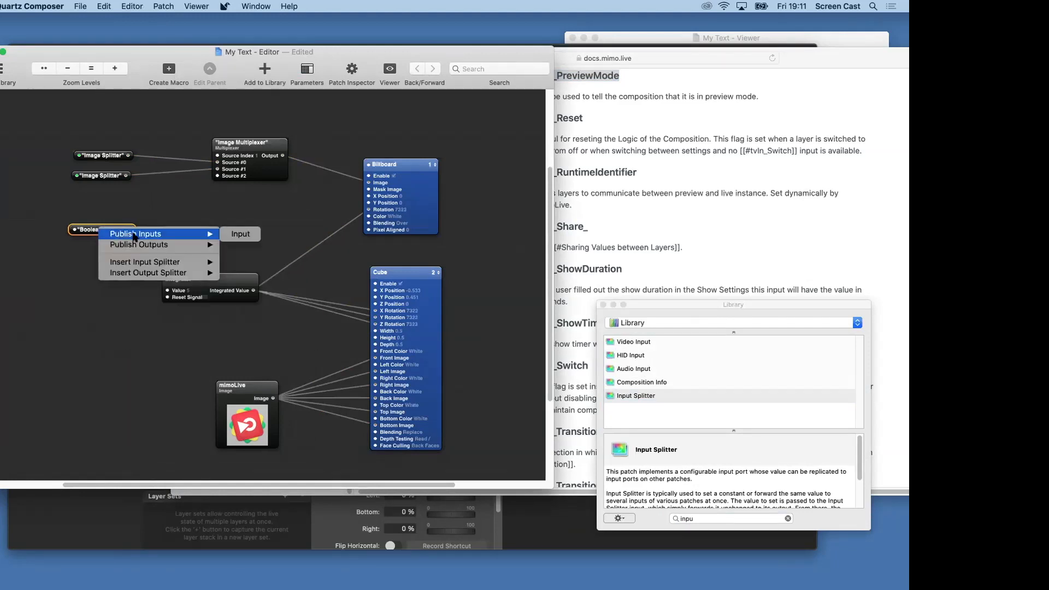
click(240, 234)
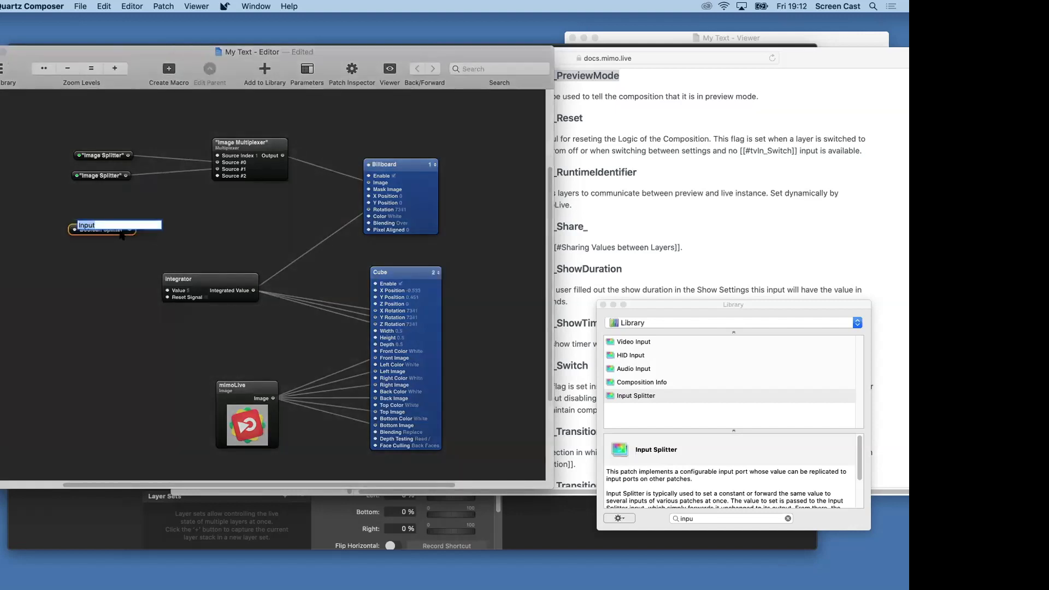
key(super+v)
key(Return)
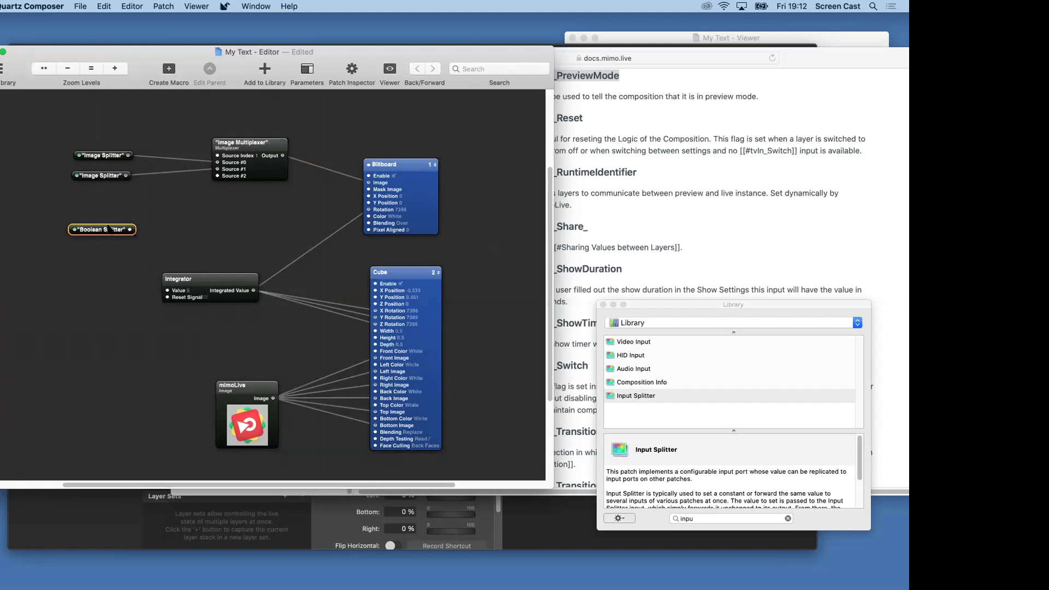
Move the Boolean Splitter slightly closer to the Image Splitters, rename it Preview Mode and deselect it.
drag(110, 228, 101, 214)
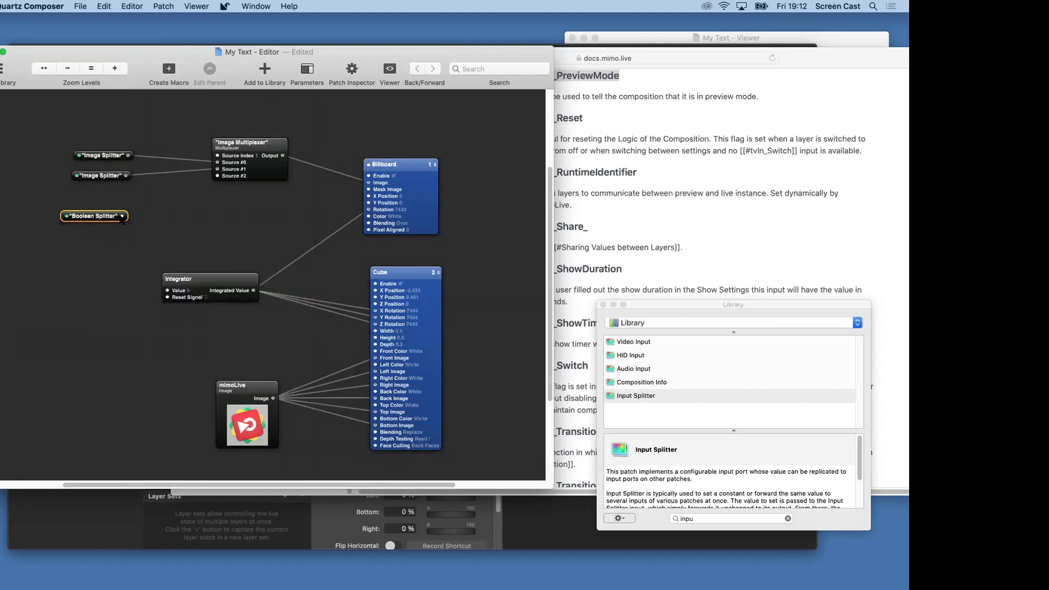
click(109, 221)
double_click(107, 216)
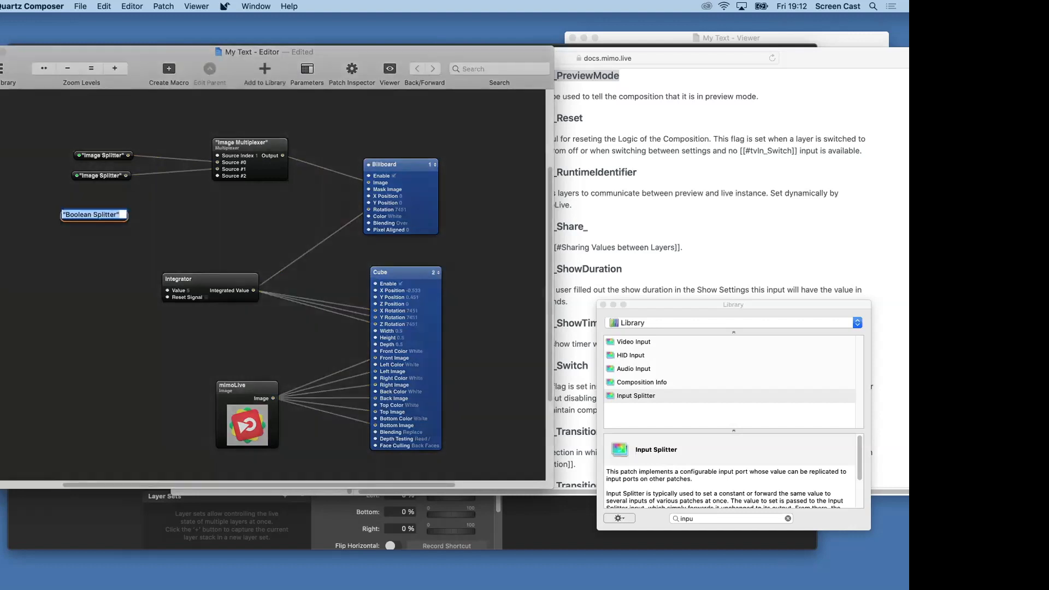
text(Preview Mode)
key(Return)
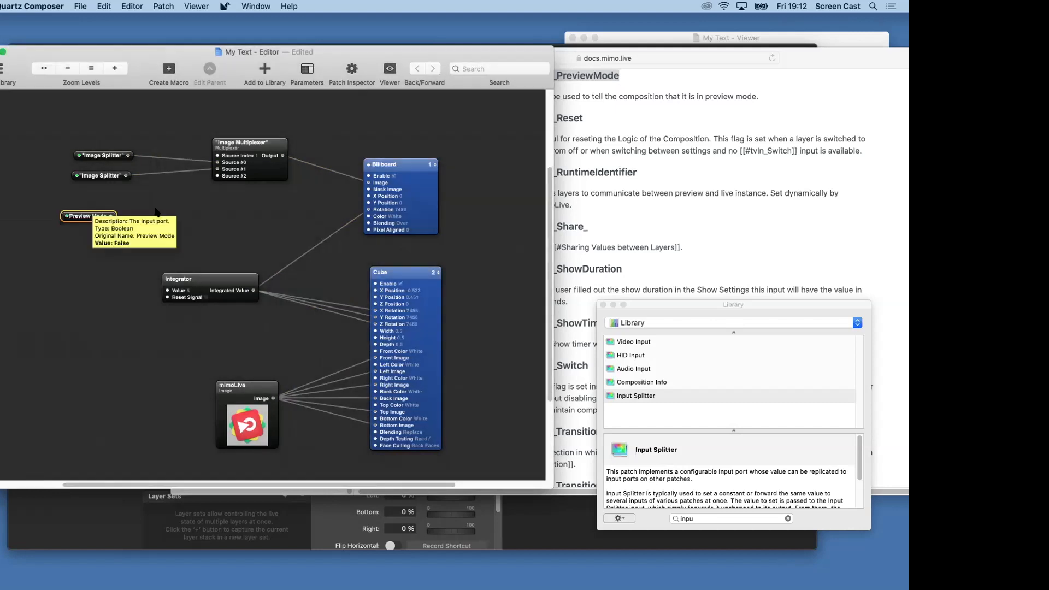
click(156, 218)
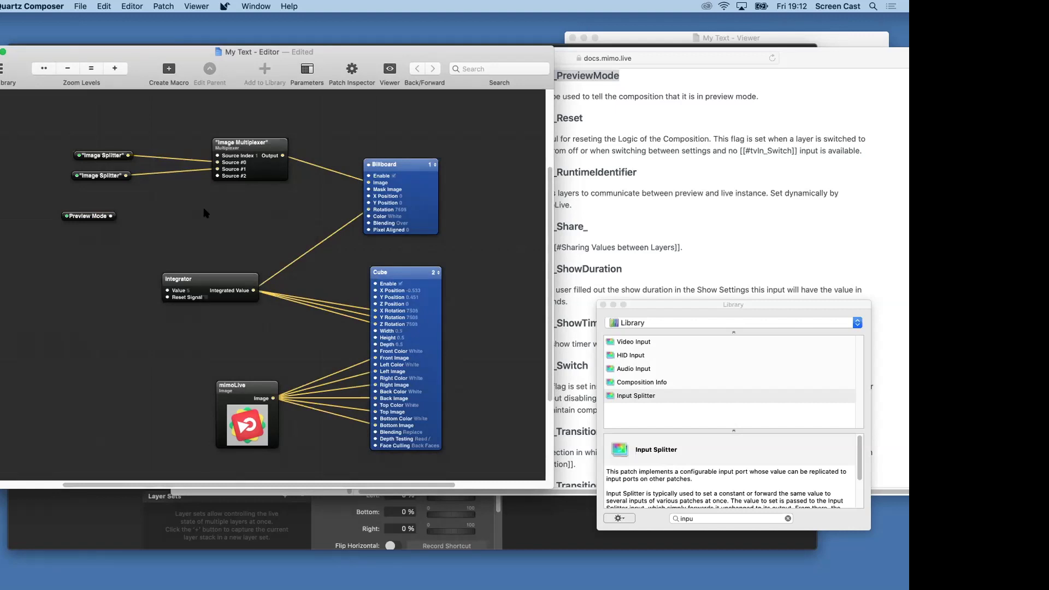
Bring the composition's Viewer window to the front beside the patch editor.
scroll(205, 213, up, 3)
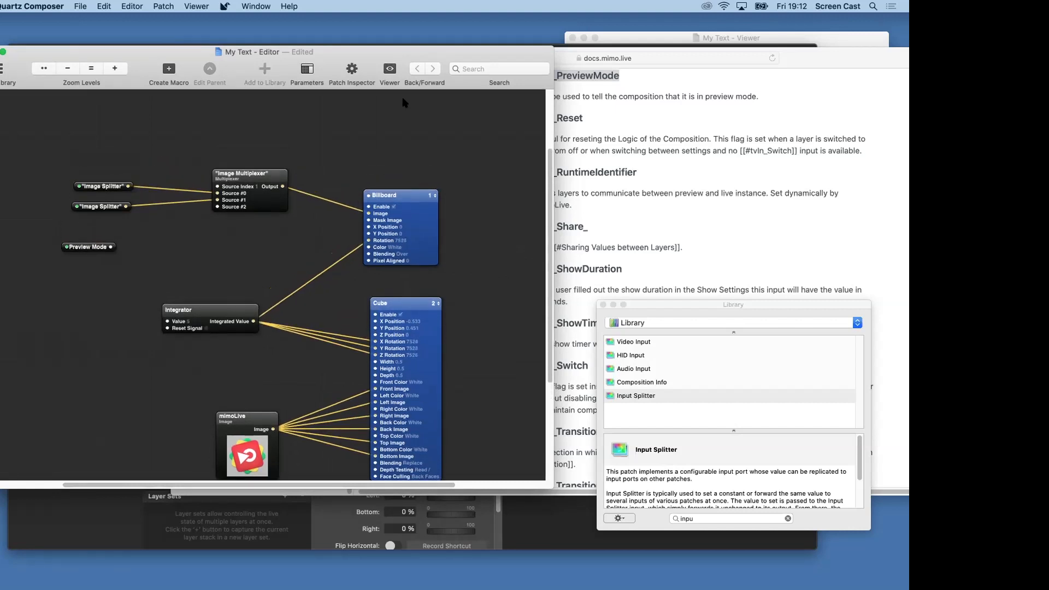
click(388, 69)
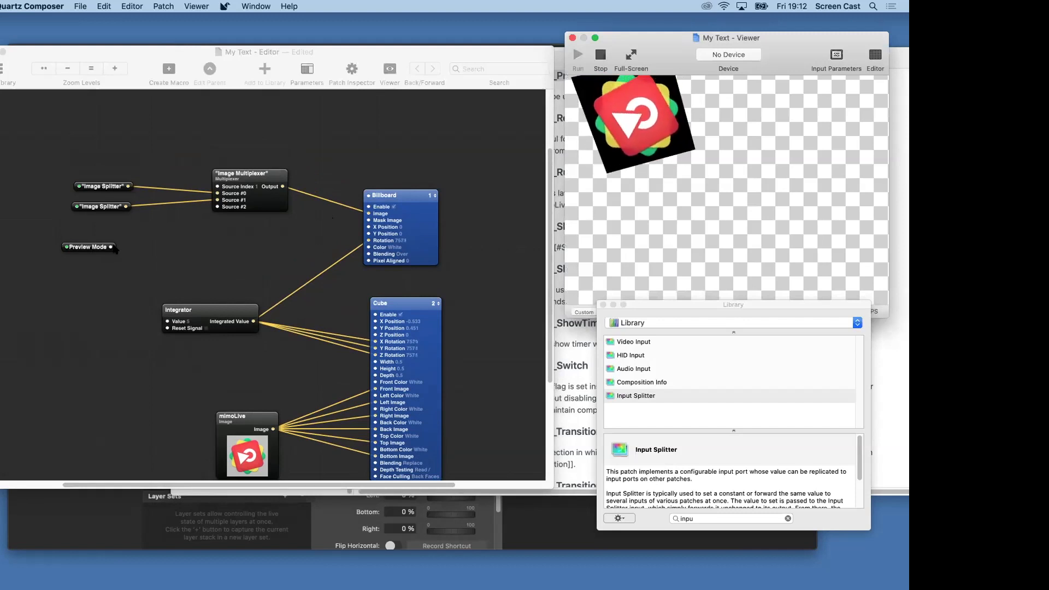
Connect the Preview Mode splitter's output to the Billboard's Enable input and check the link on both patches.
drag(112, 249, 368, 208)
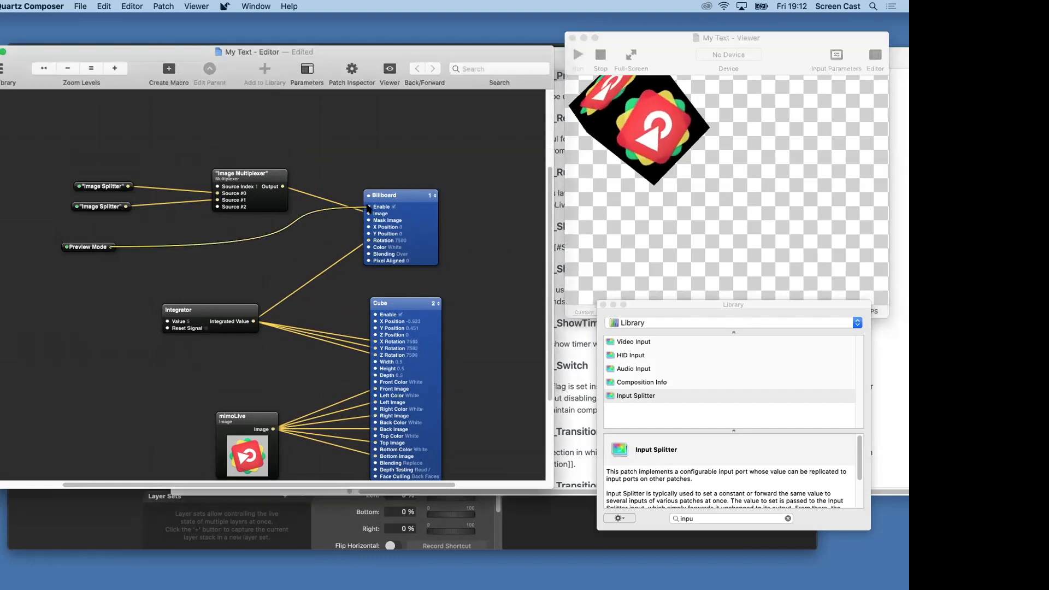
drag(368, 207, 368, 207)
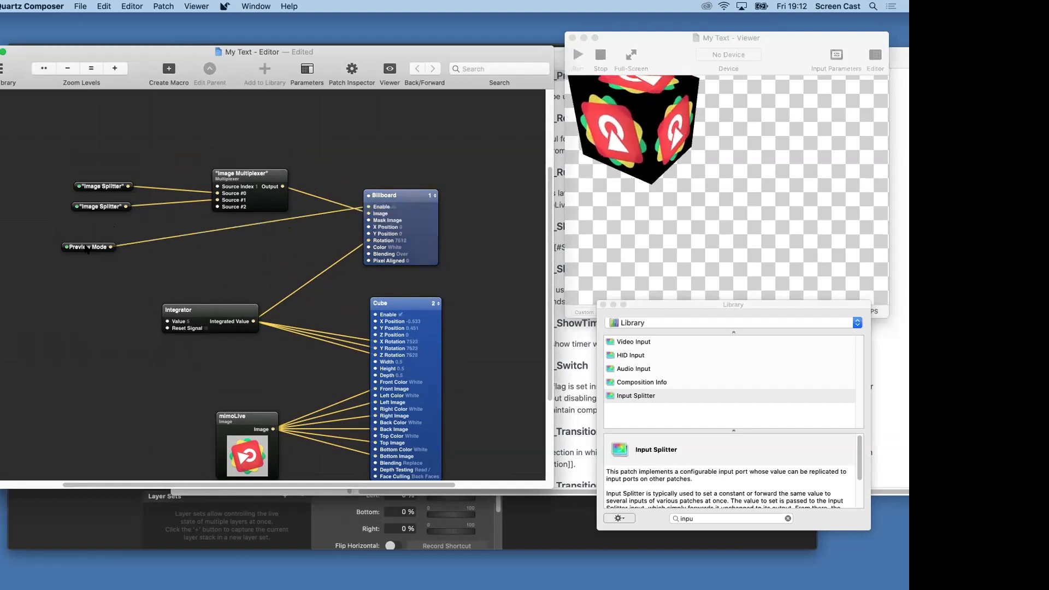
click(88, 247)
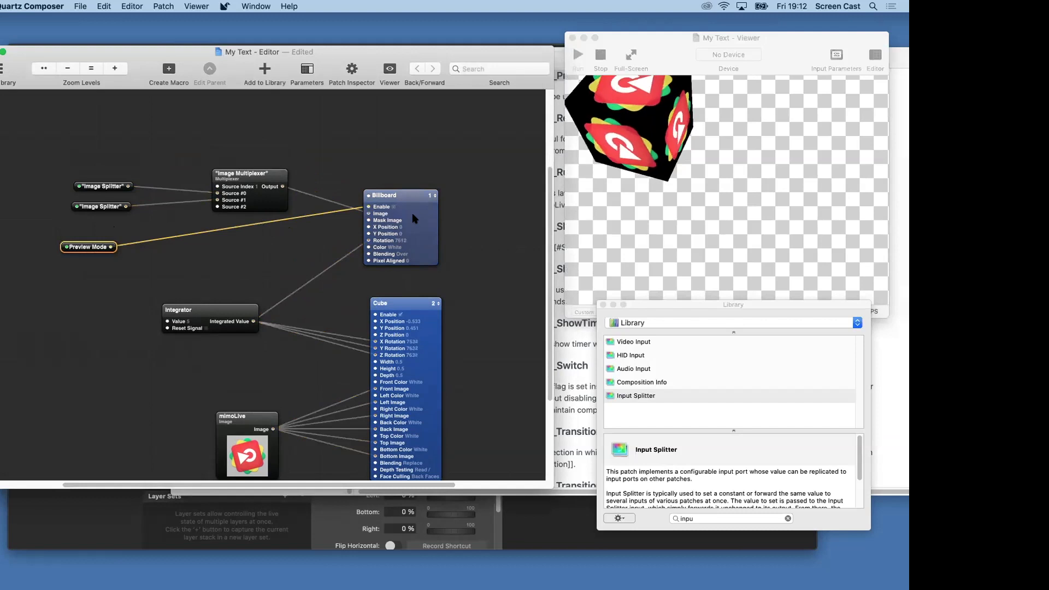
click(396, 212)
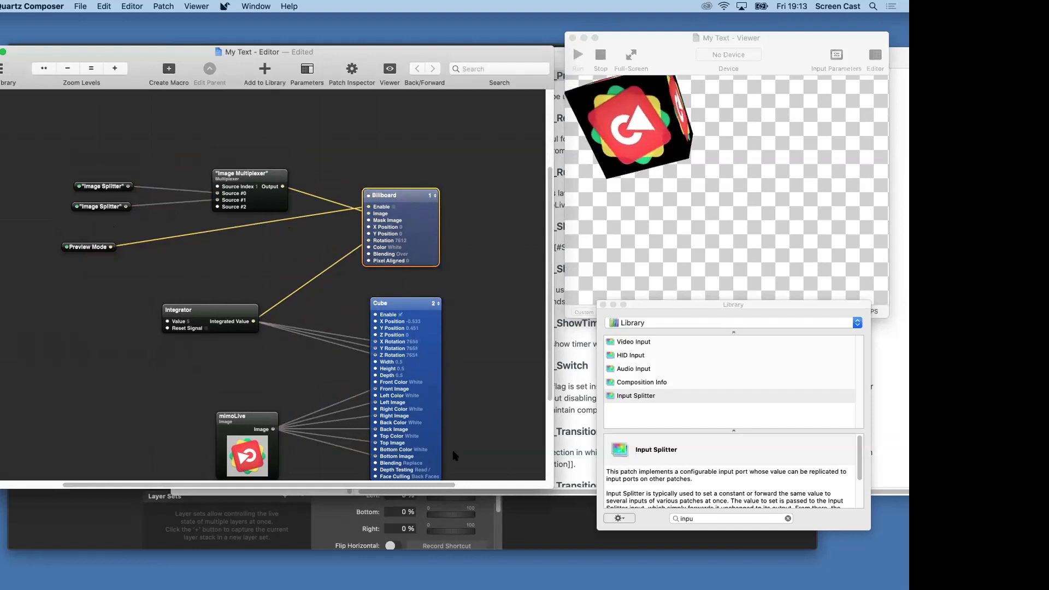
Clear the patch selection in the composition editor and close the patch Library window.
click(523, 533)
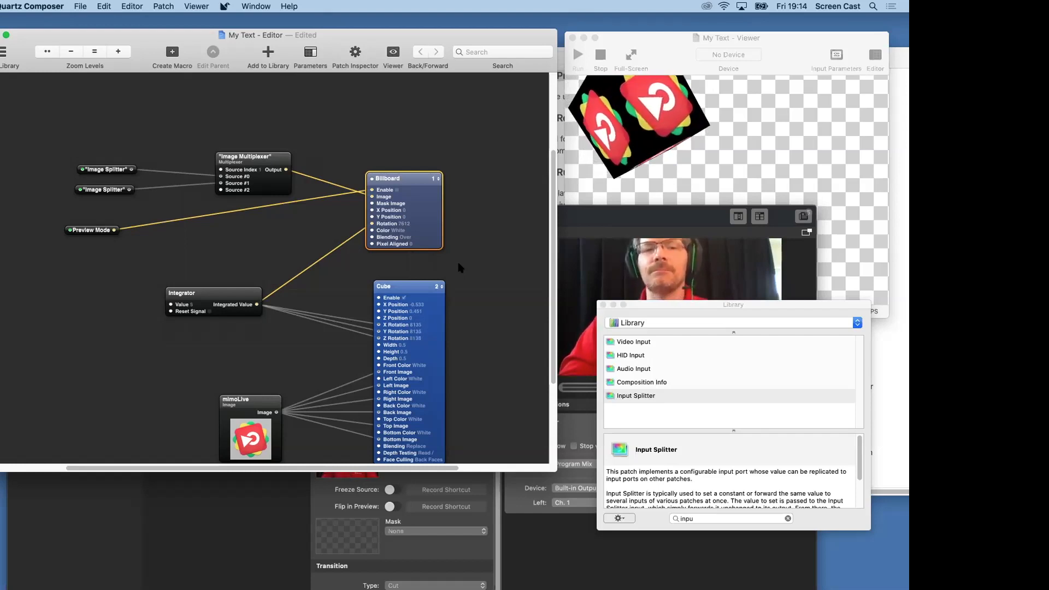
click(459, 133)
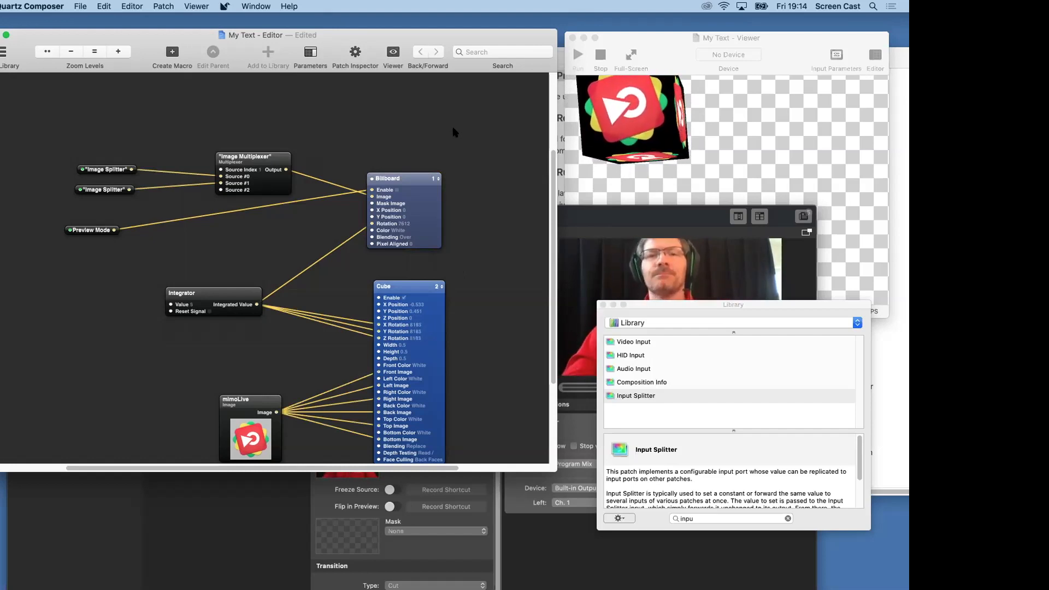
scroll(454, 132, down, 2)
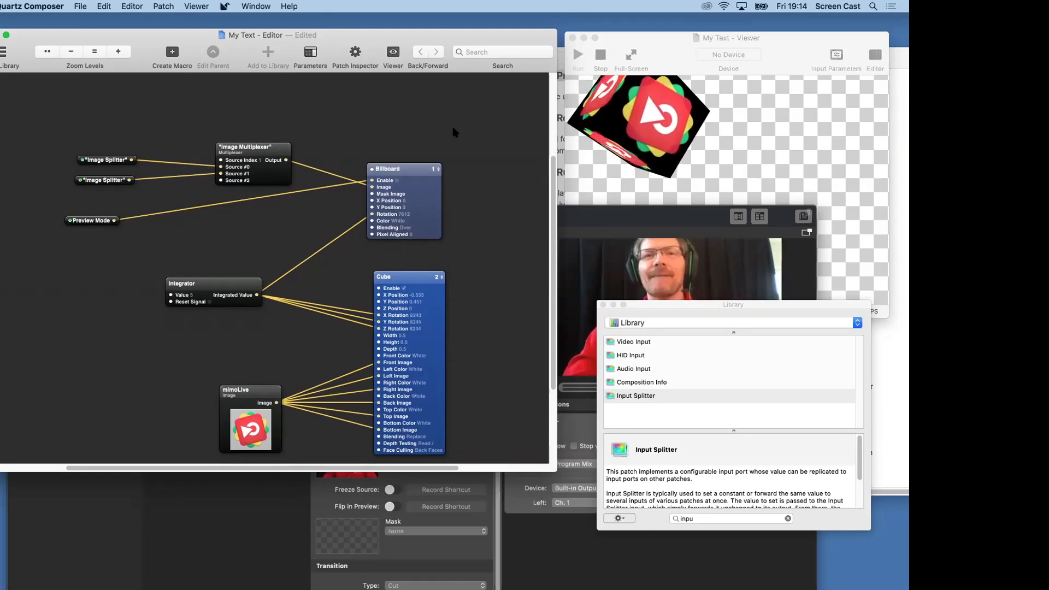
click(603, 305)
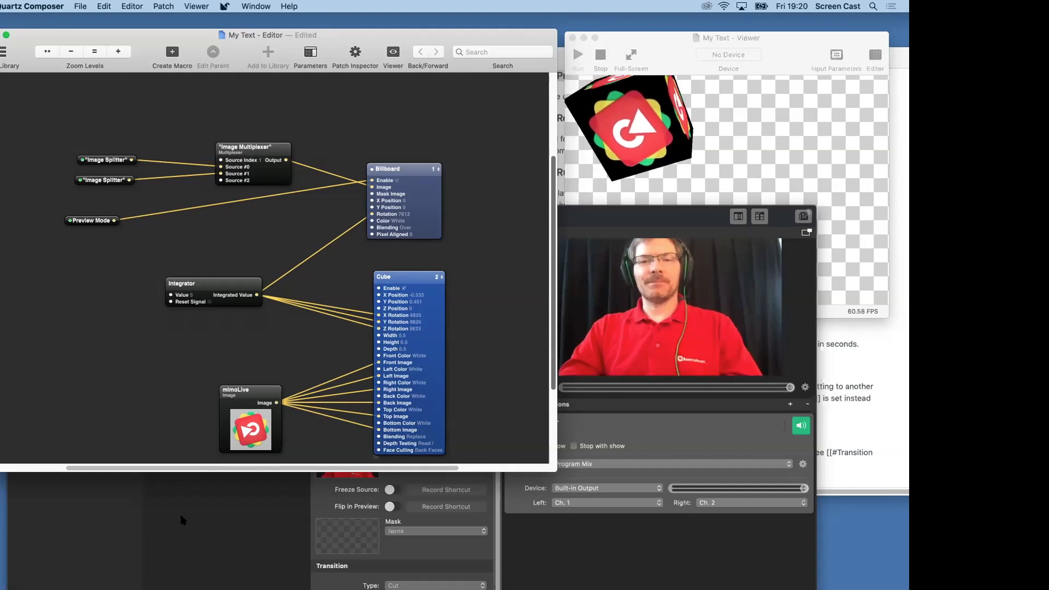
Switch to mimoLive and add a new layer set that captures the current layer stack.
click(170, 474)
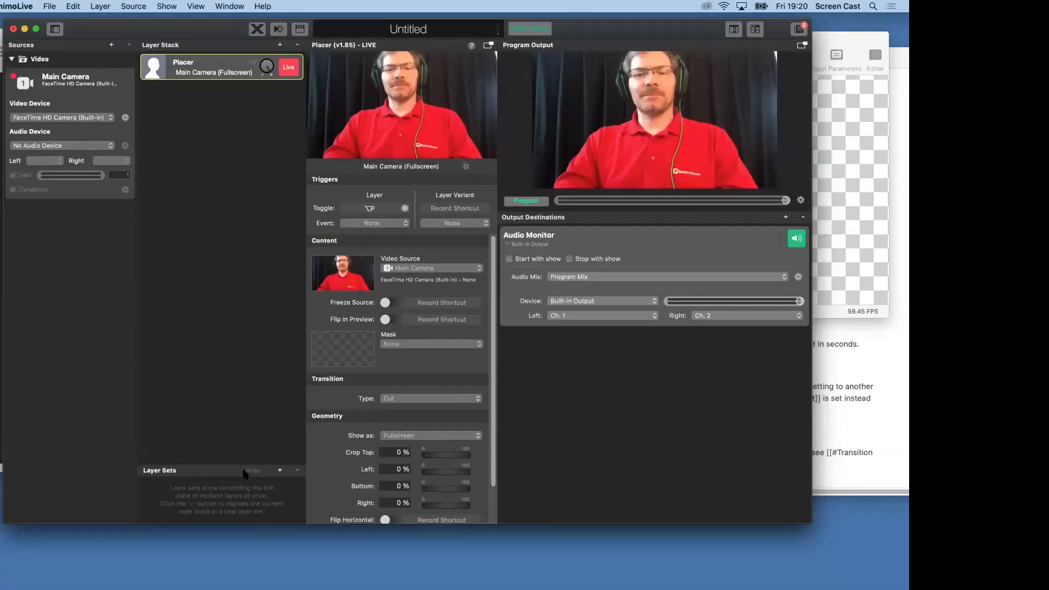
click(241, 472)
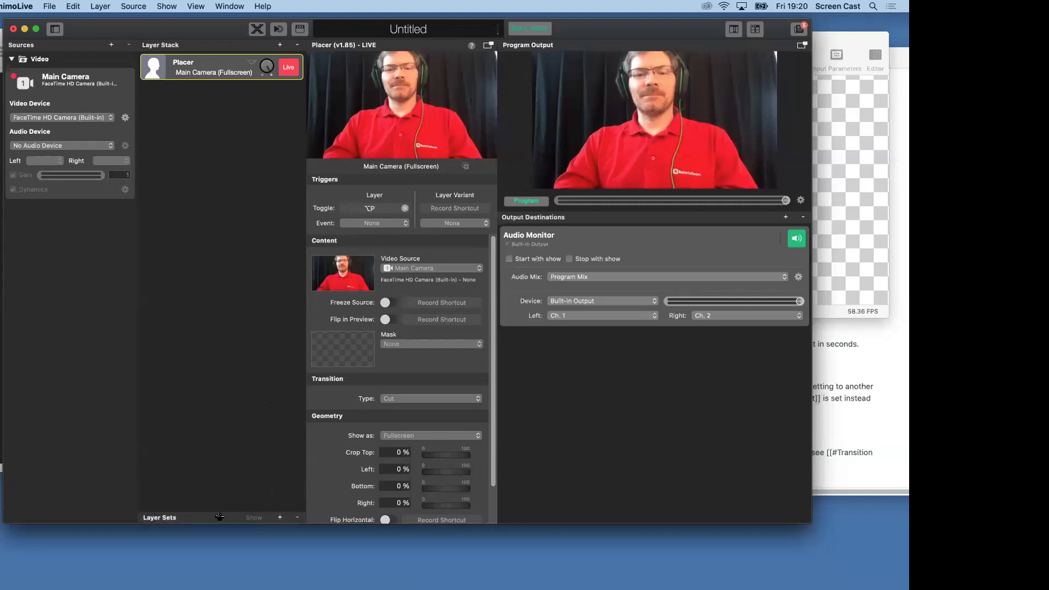
click(254, 518)
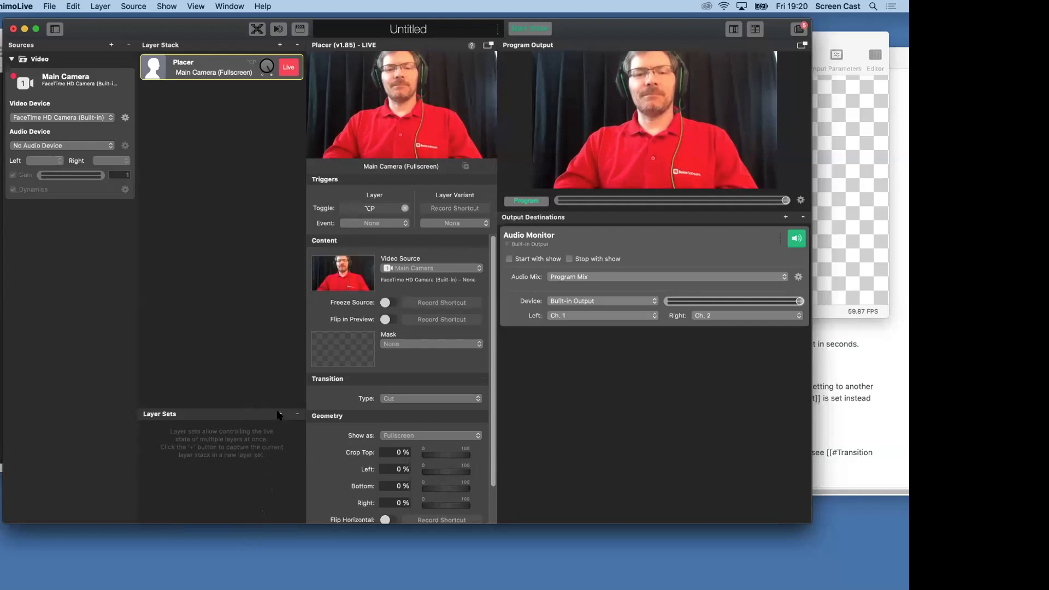
click(279, 414)
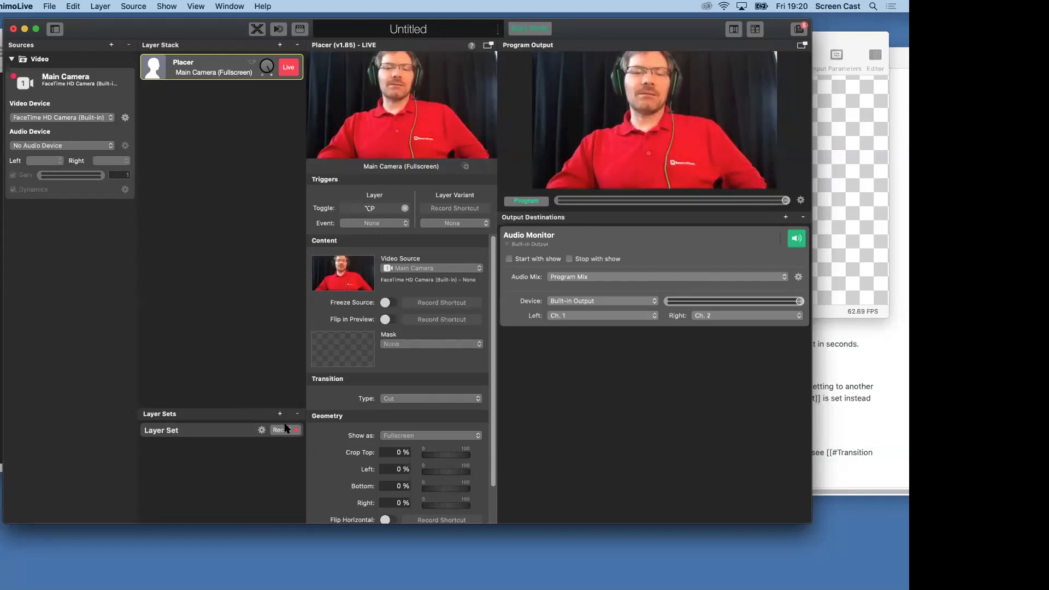
Examine the new layer set's recall and Placer options in a detached editor window and close it.
click(262, 430)
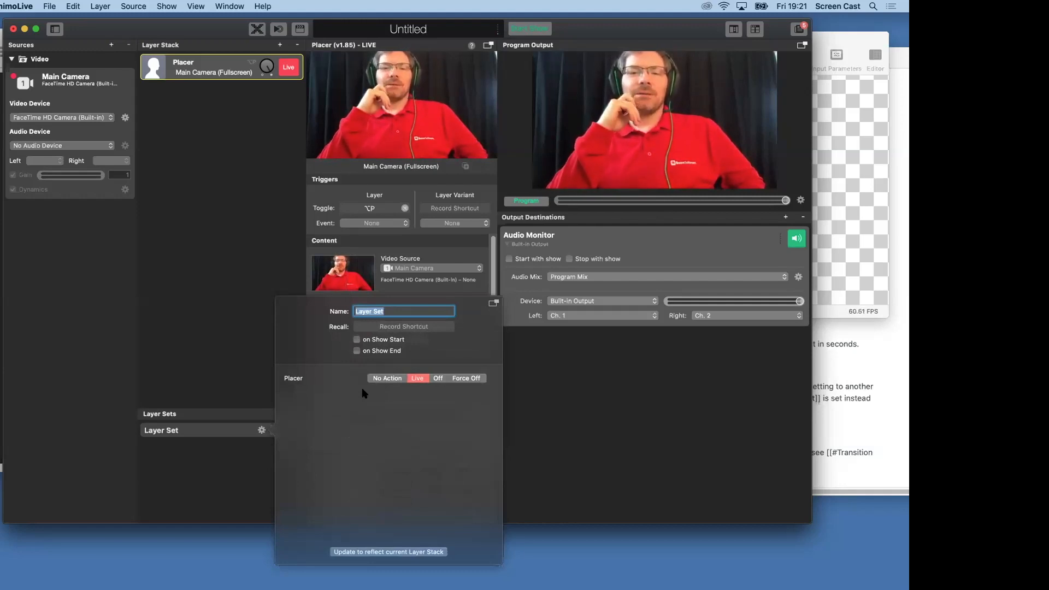
click(493, 305)
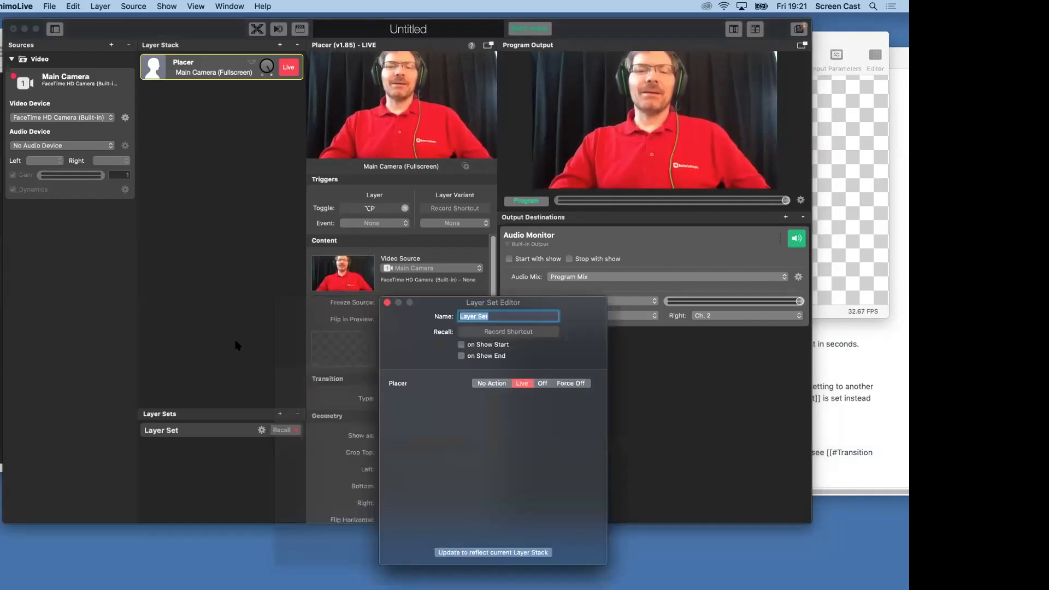
click(386, 302)
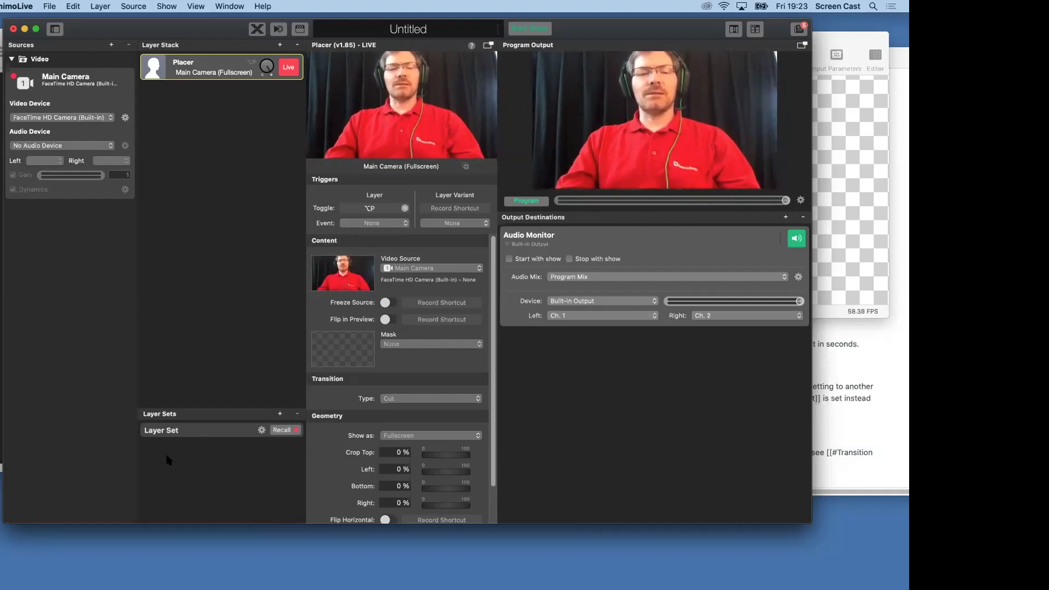
Switch to the mimoLive documentation in Safari, move its window fully into view and check the page's full address.
mouse_move(158, 584)
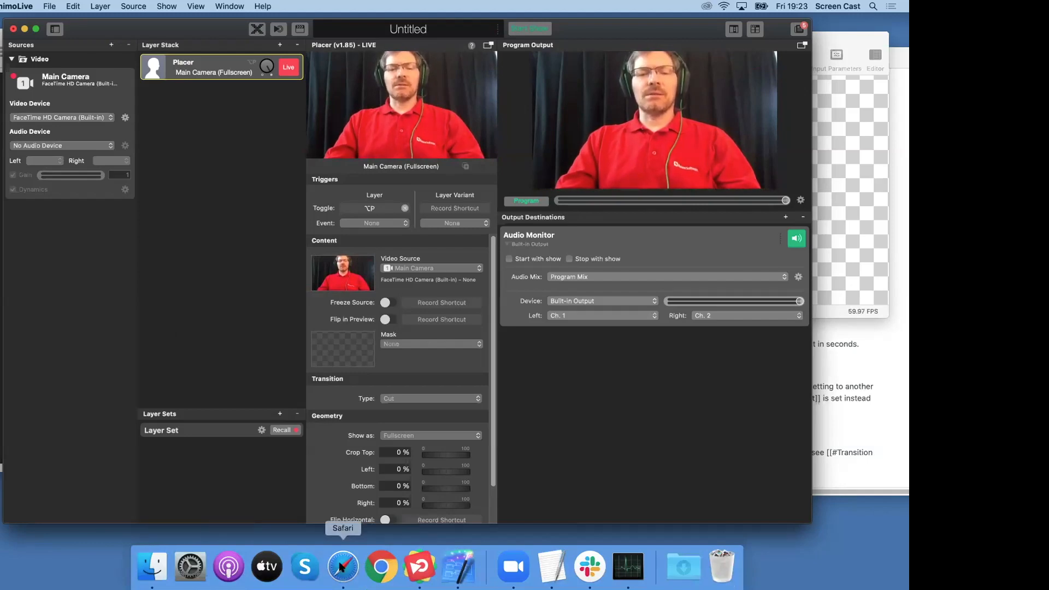
click(341, 567)
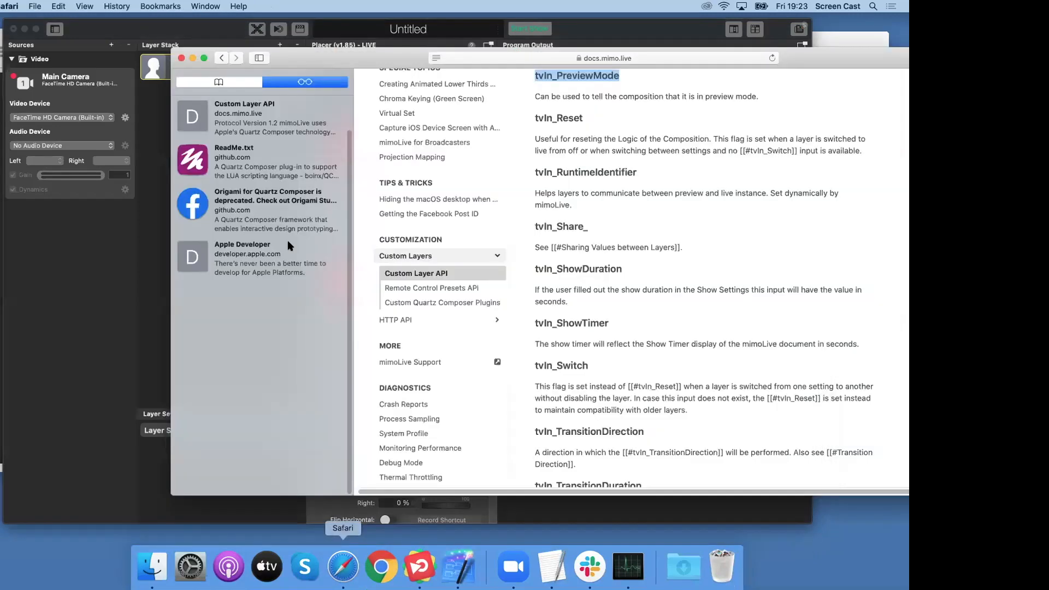
double_click(391, 55)
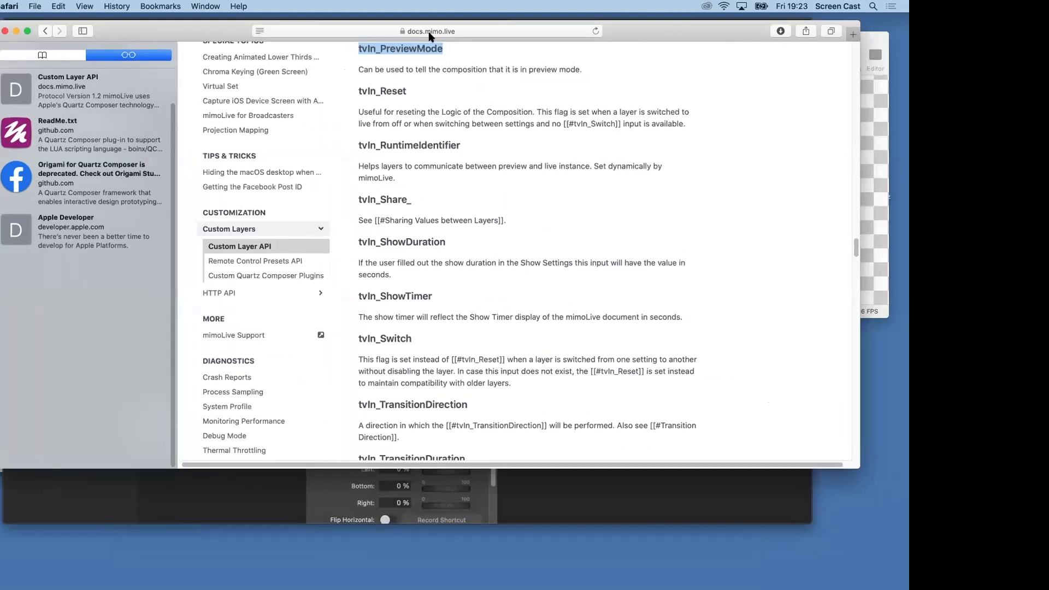
click(430, 33)
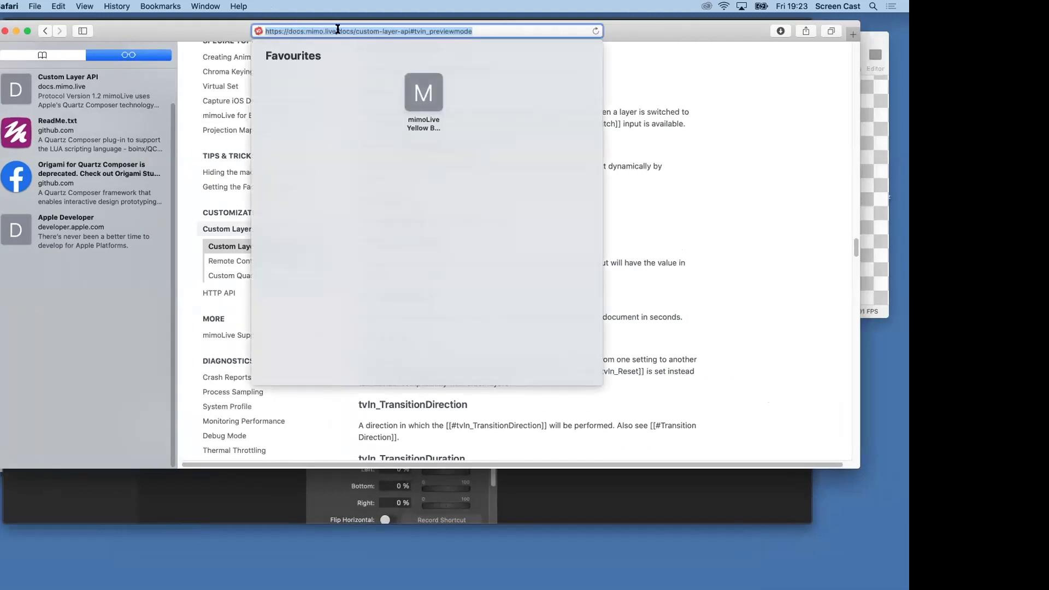
click(338, 30)
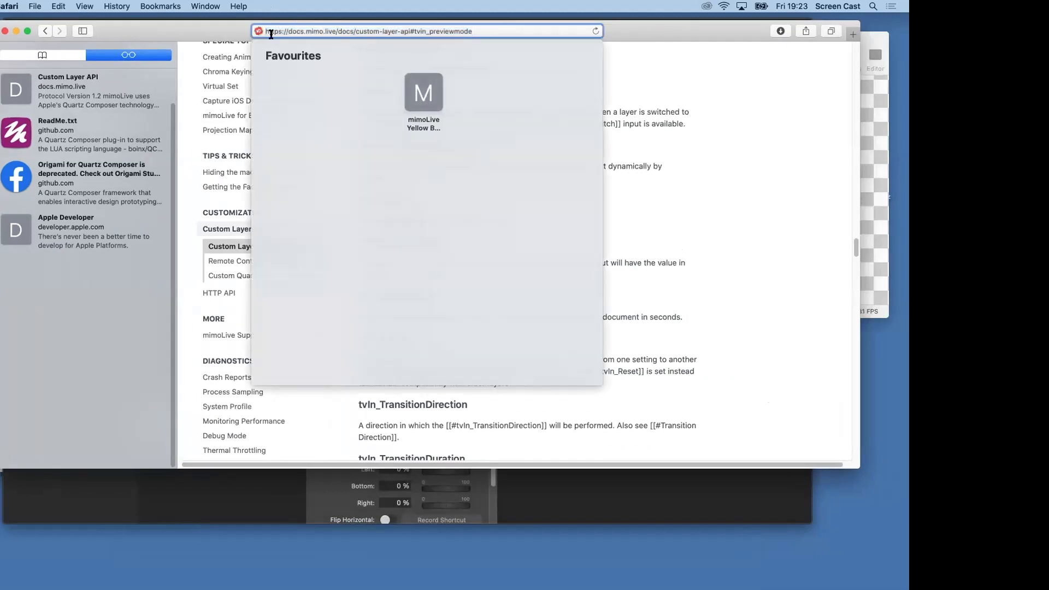
click(217, 139)
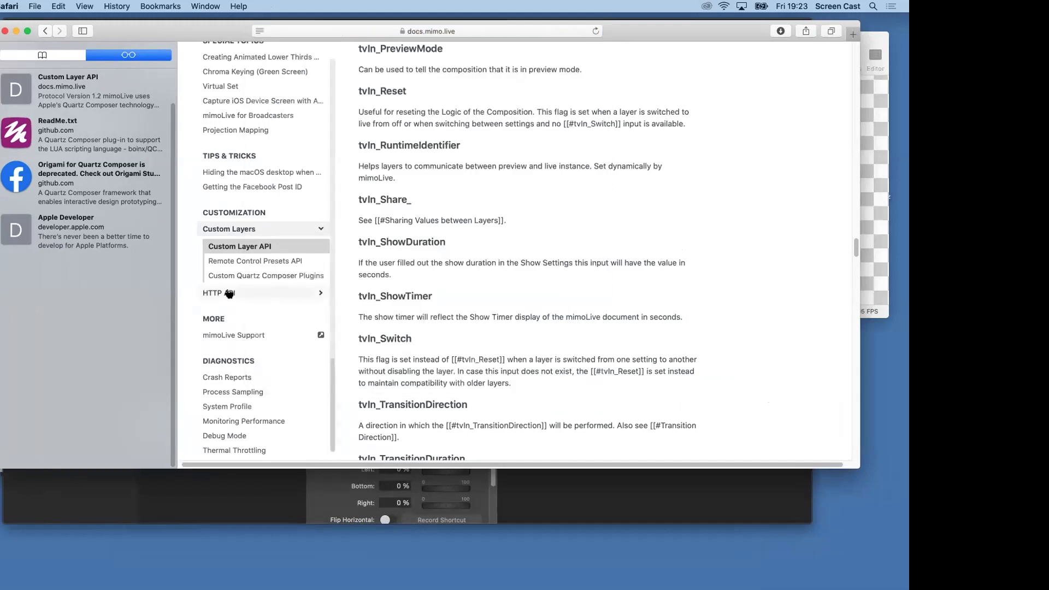
Open the Examples of API usage page in the HTTP API section of the documentation.
scroll(229, 294, up, 3)
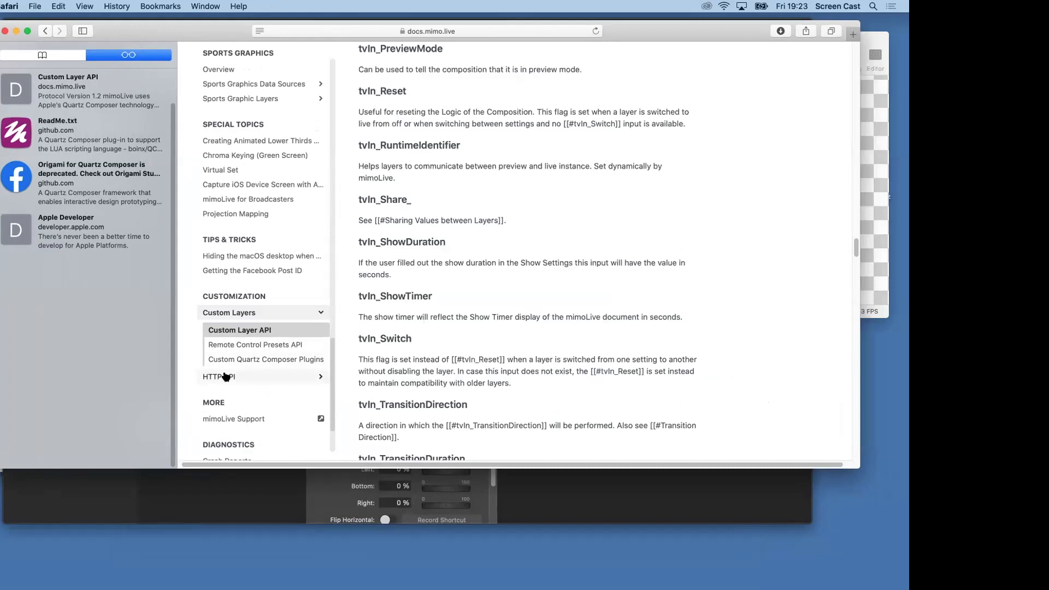
click(226, 377)
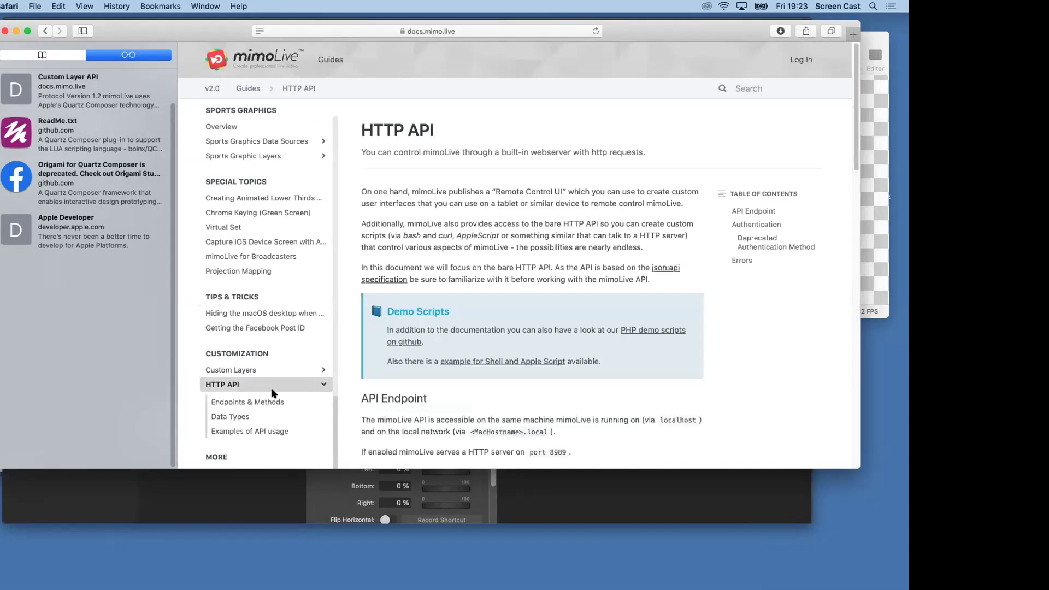
scroll(271, 389, down, 2)
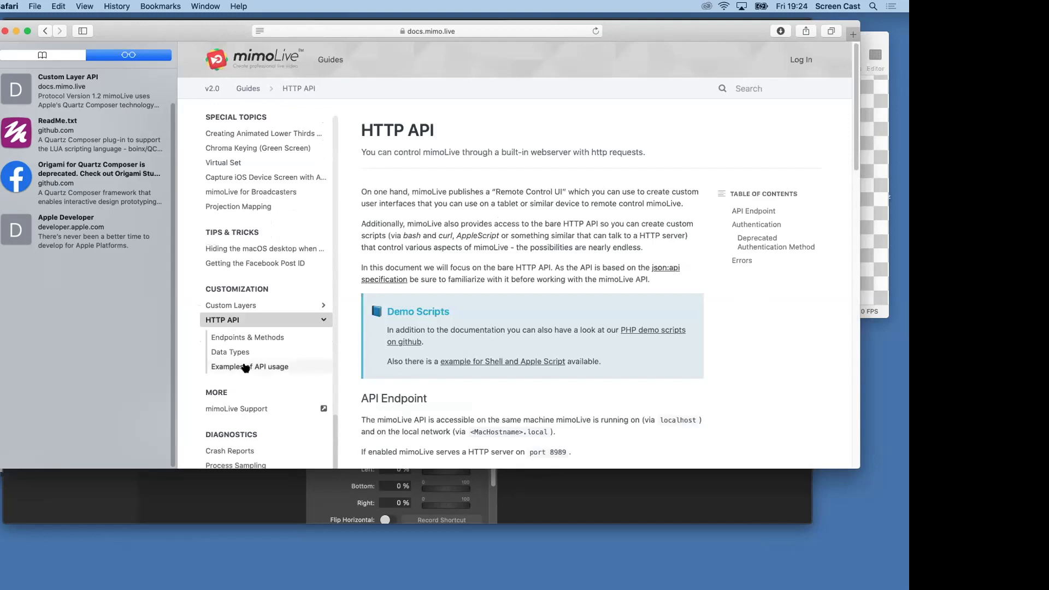
click(245, 367)
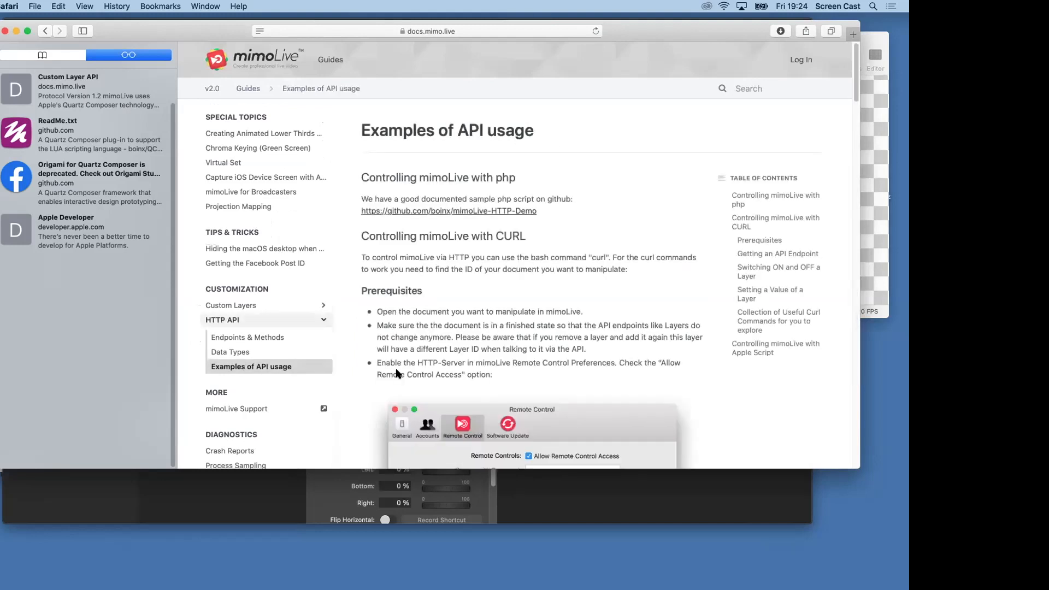
Examine how to get an API endpoint and the curl commands setLive and setOff for switching a layer on and off.
scroll(397, 373, down, 10)
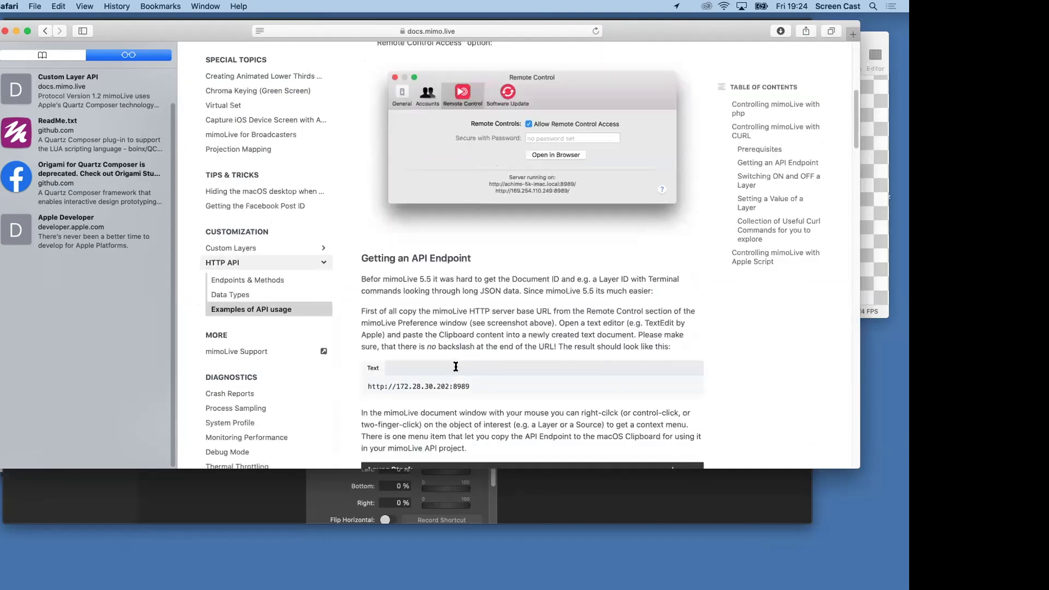
scroll(456, 366, down, 2)
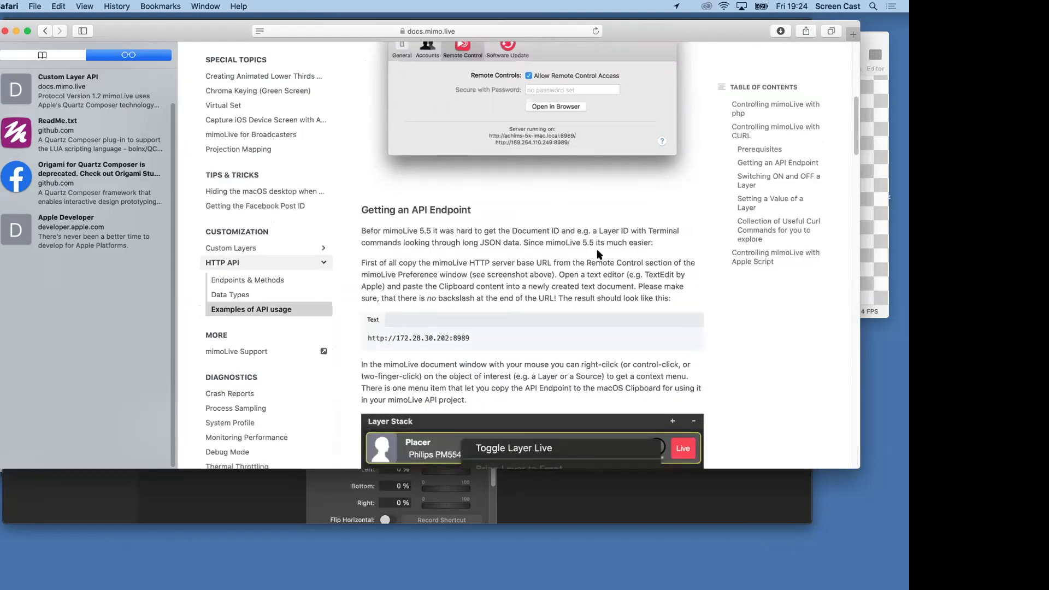
scroll(597, 254, down, 8)
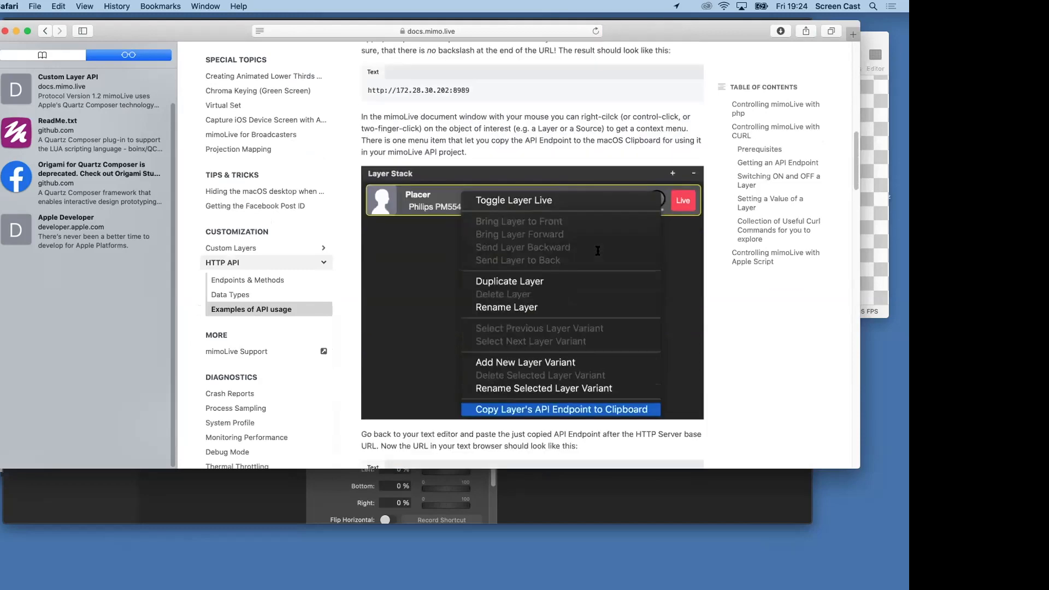
scroll(598, 250, down, 10)
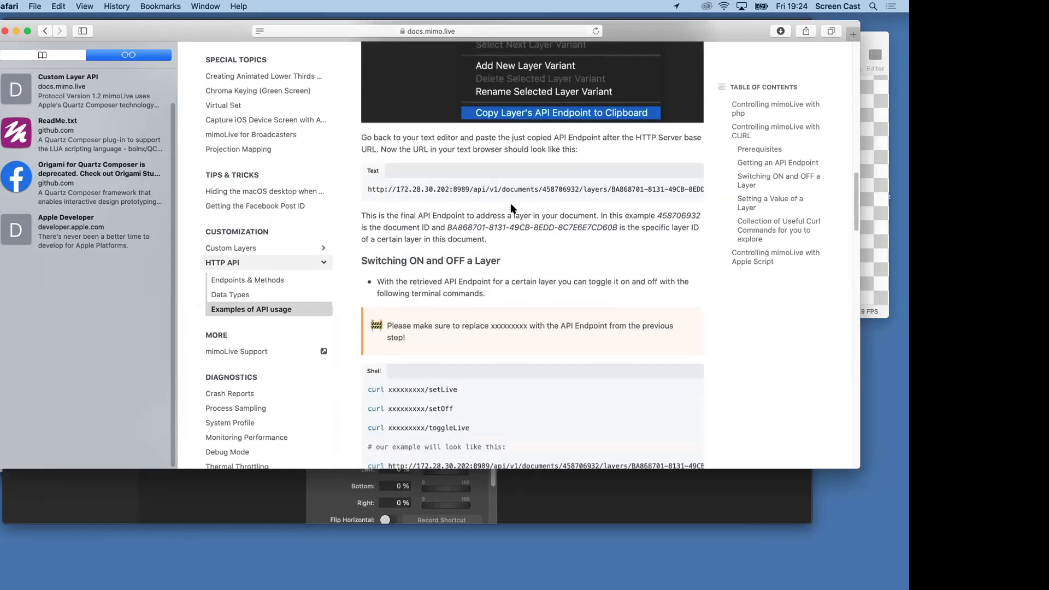
scroll(518, 261, down, 4)
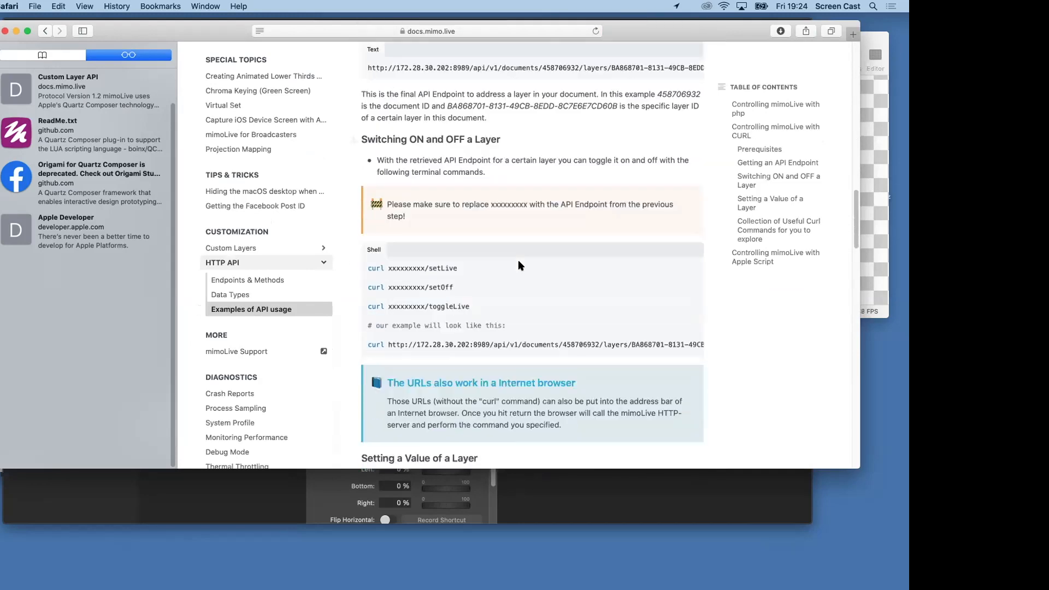
scroll(518, 260, down, 7)
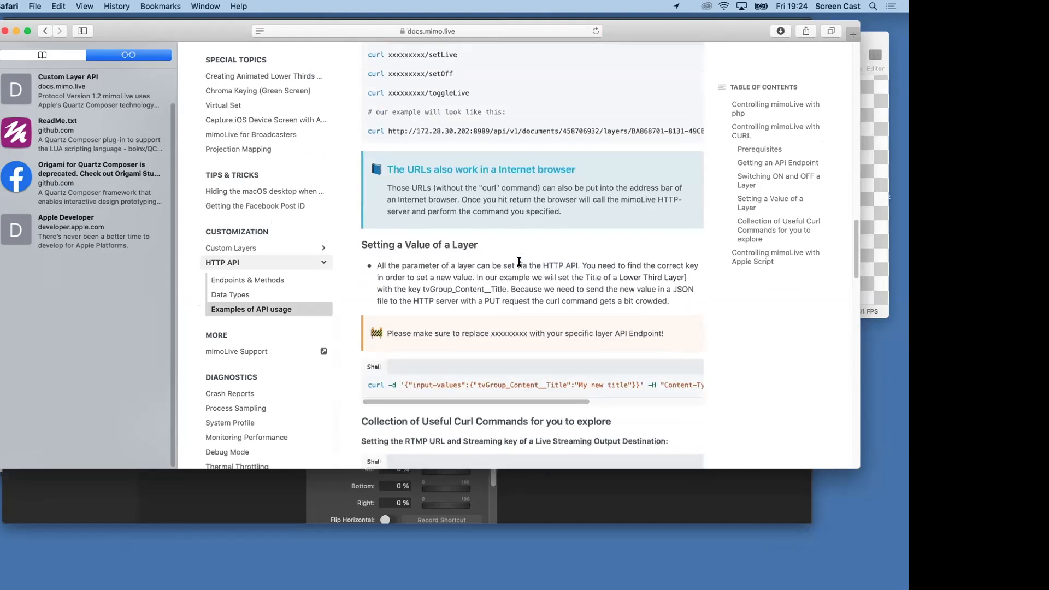
double_click(442, 55)
double_click(439, 73)
Review the remaining curl examples and the section on controlling mimoLive with Apple Script, marking a word in its heading.
scroll(458, 149, down, 5)
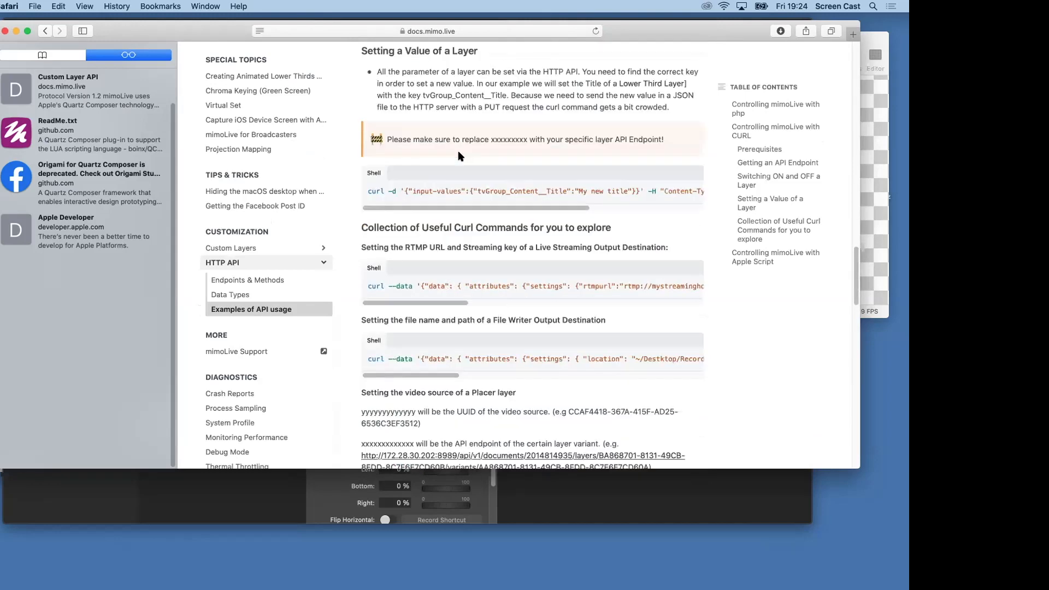
scroll(458, 155, down, 15)
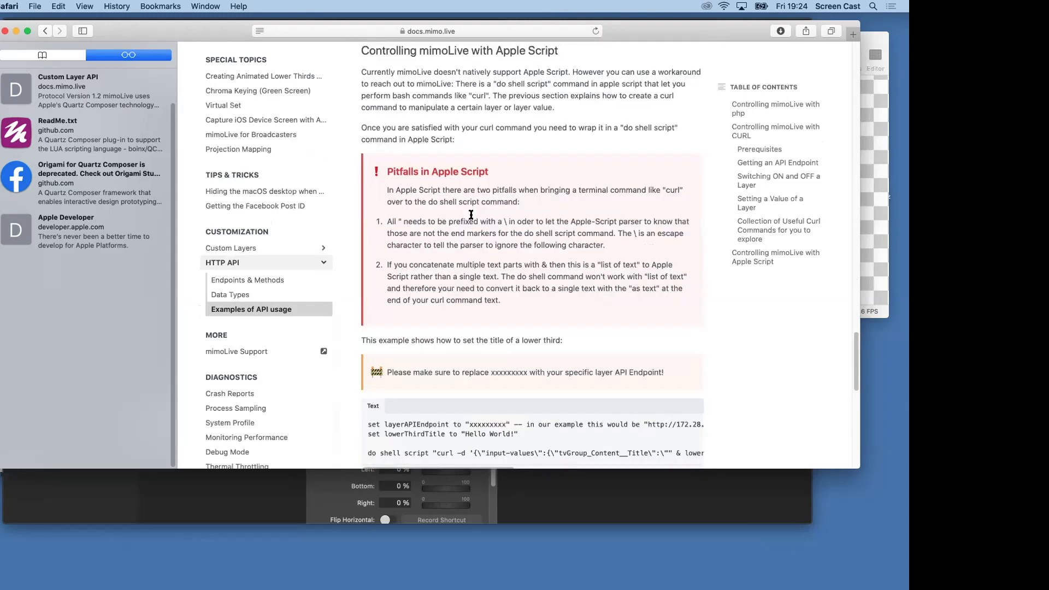
scroll(471, 214, down, 2)
scroll(471, 215, up, 3)
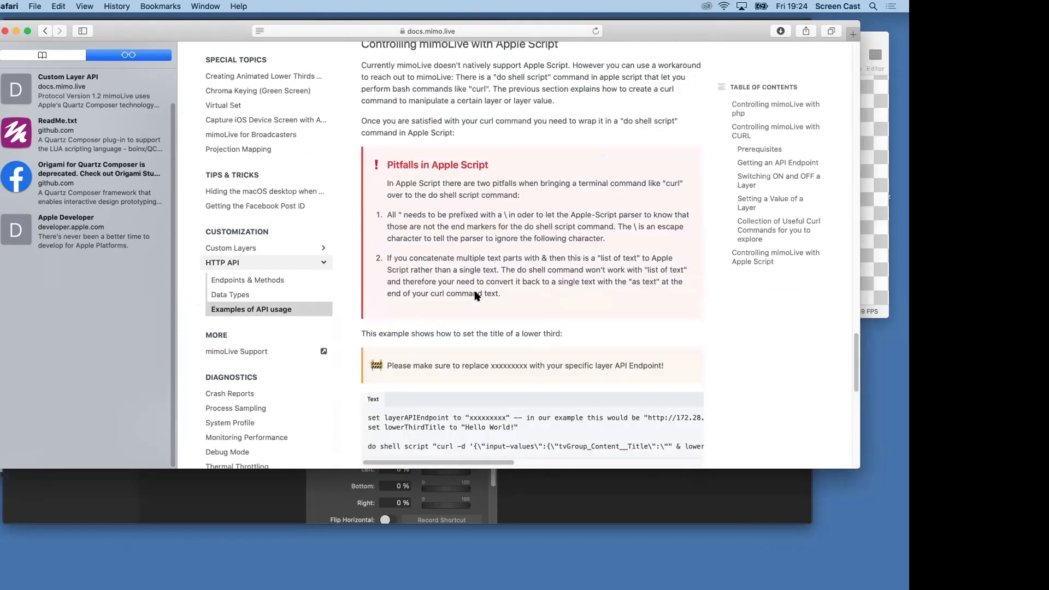
double_click(529, 89)
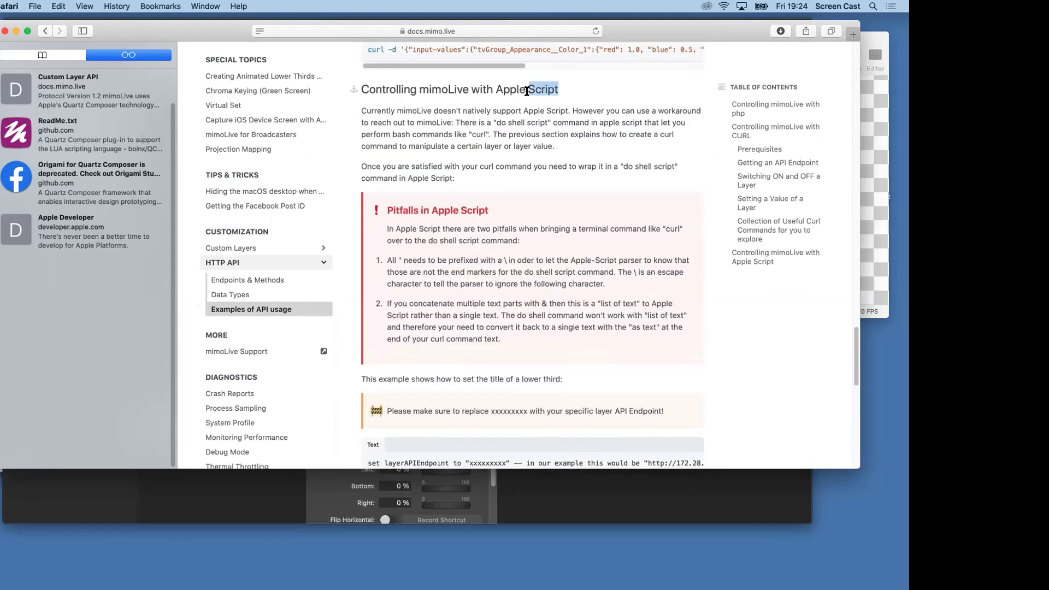
Examine the Apple Script example for setting a lower third's title, highlighting its line set lowerThirdTitle to "Hello World!".
scroll(505, 261, down, 1)
scroll(505, 261, down, 5)
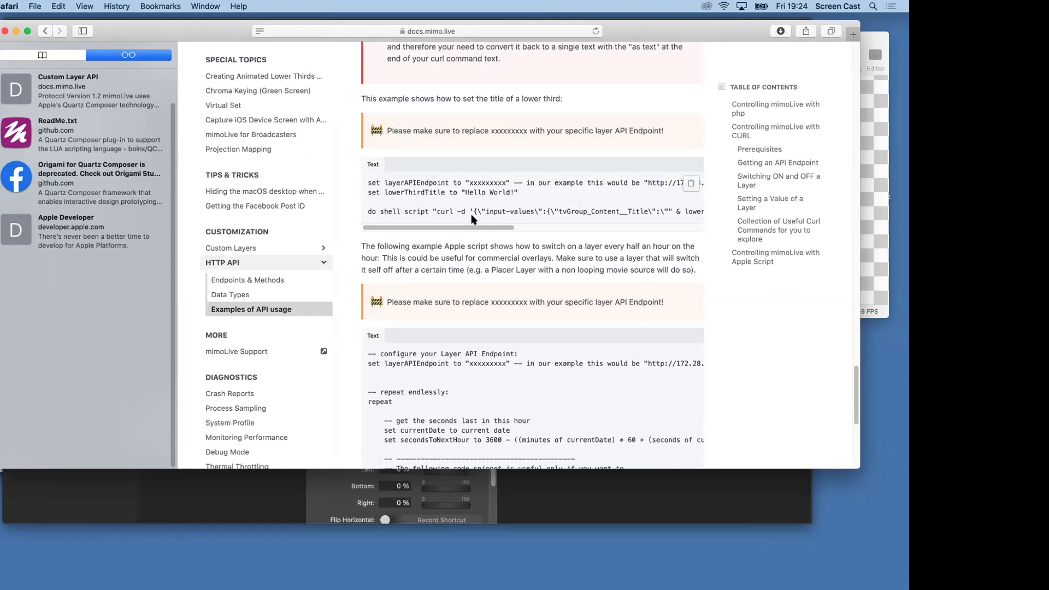
scroll(472, 218, down, 1)
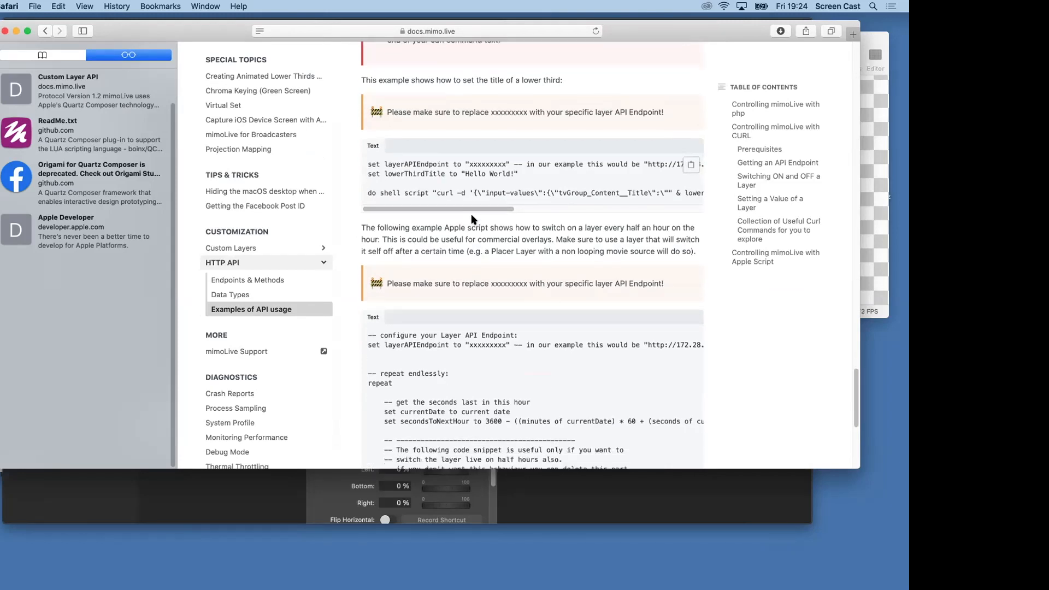
triple_click(475, 172)
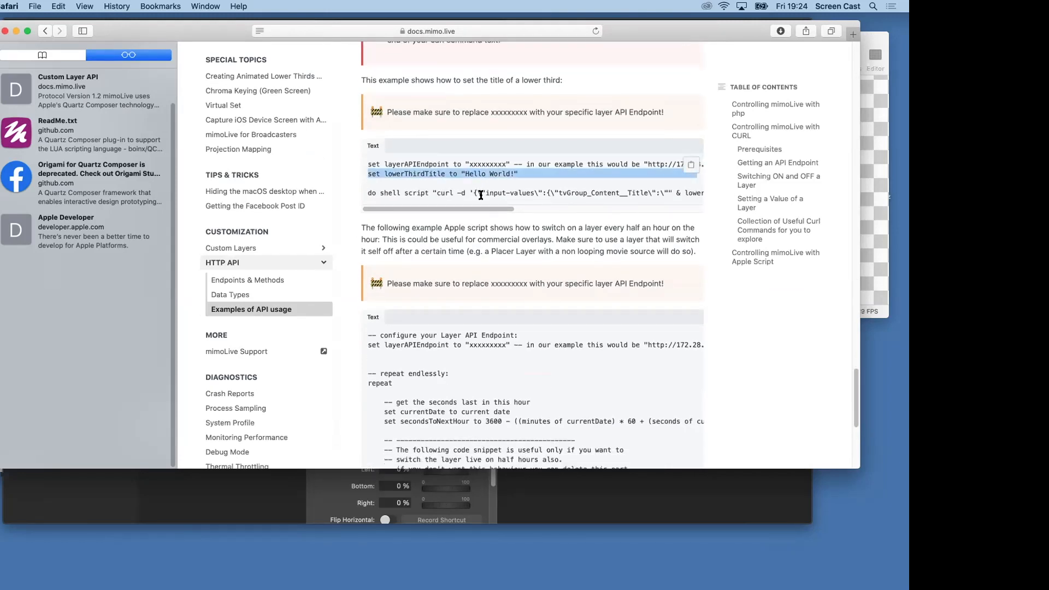
scroll(481, 195, down, 1)
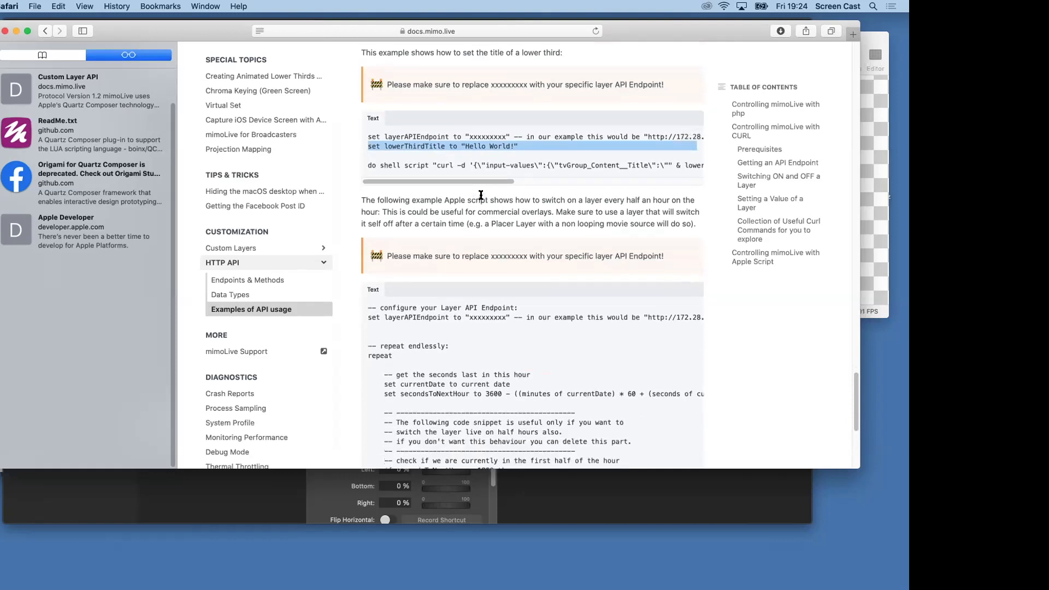
Examine the Apple Script example that switches a layer on every half hour, highlighting the delay 5 line and the 1800 value.
scroll(480, 195, down, 3)
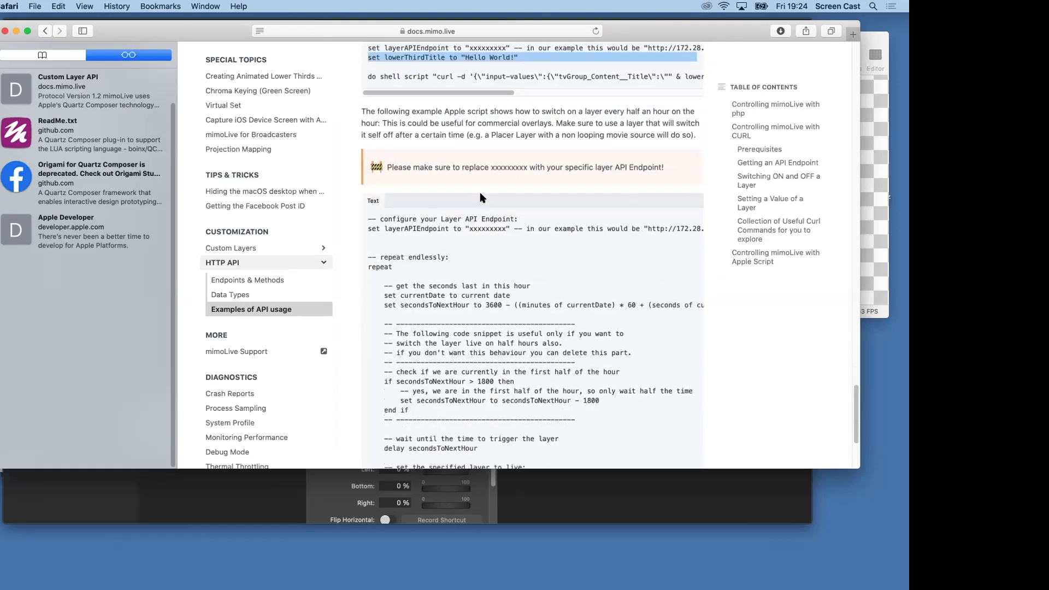
scroll(481, 195, down, 6)
scroll(480, 197, up, 3)
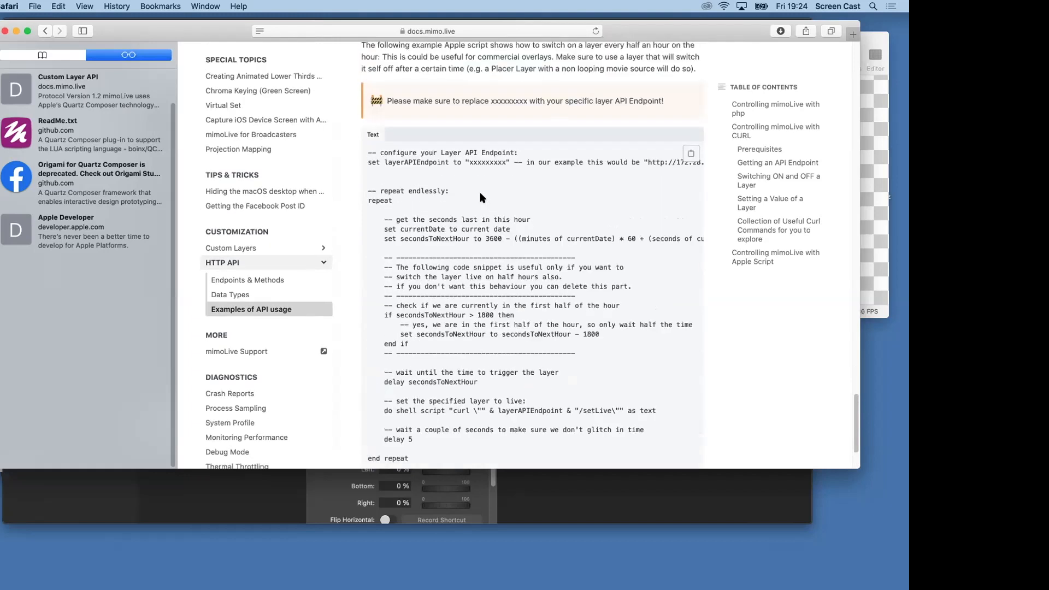
scroll(481, 197, down, 1)
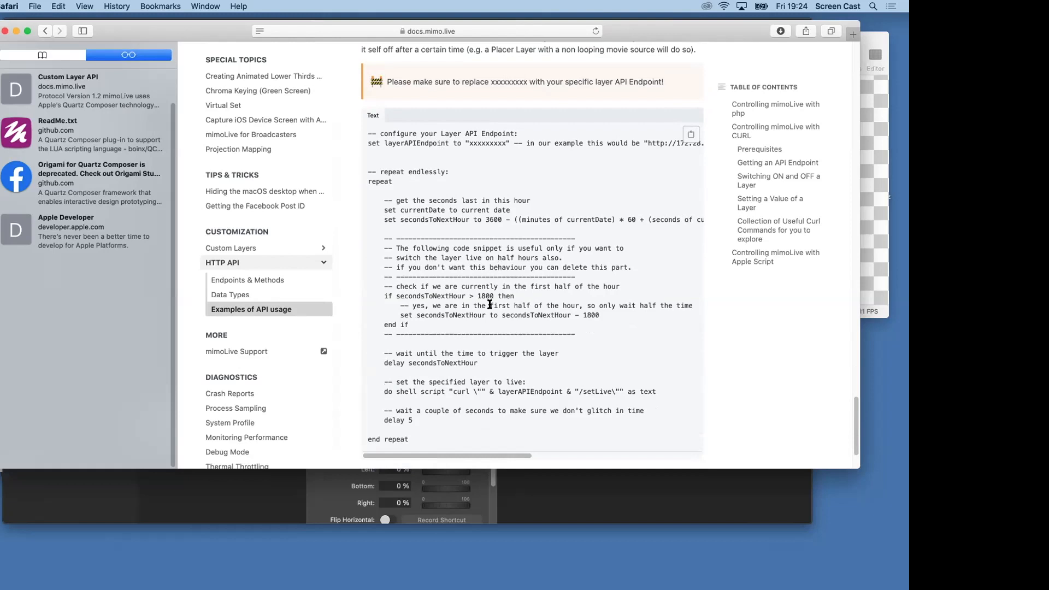
triple_click(414, 418)
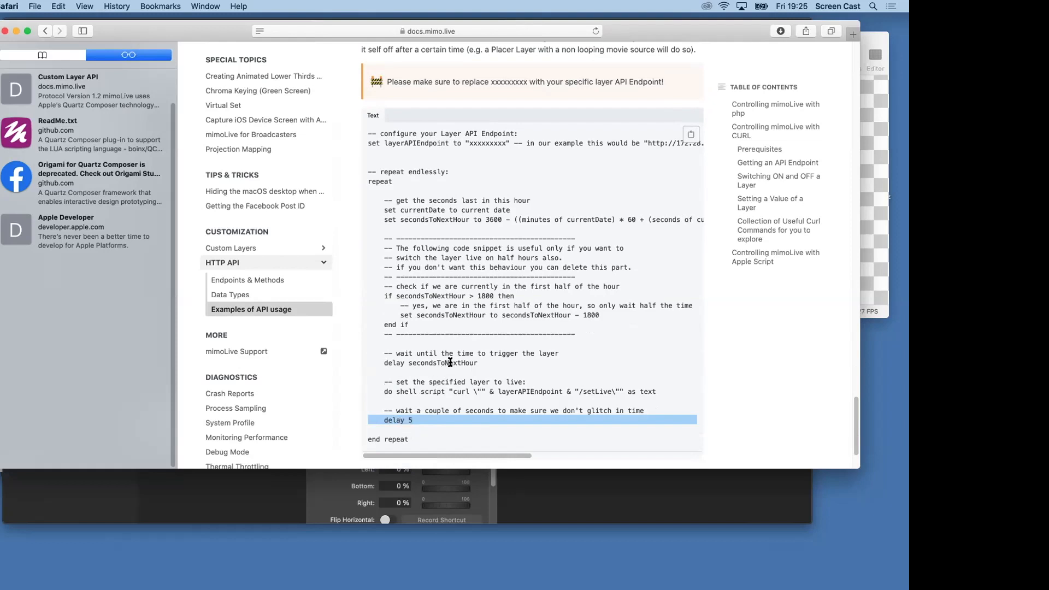
double_click(591, 315)
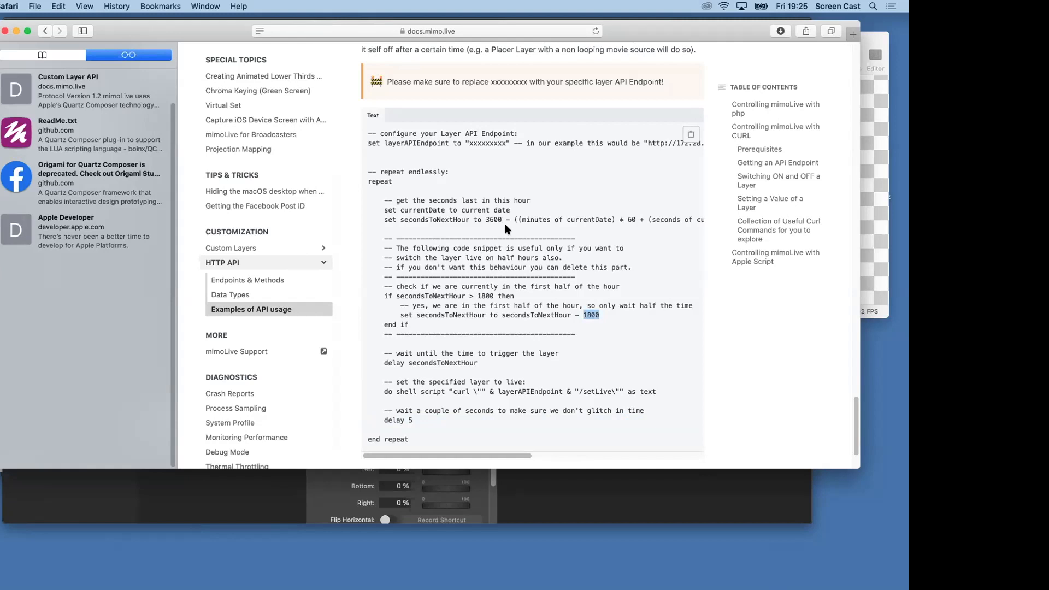
click(712, 335)
drag(414, 421, 383, 420)
Switch from the documentation to mimoLive and reposition its document window.
click(541, 488)
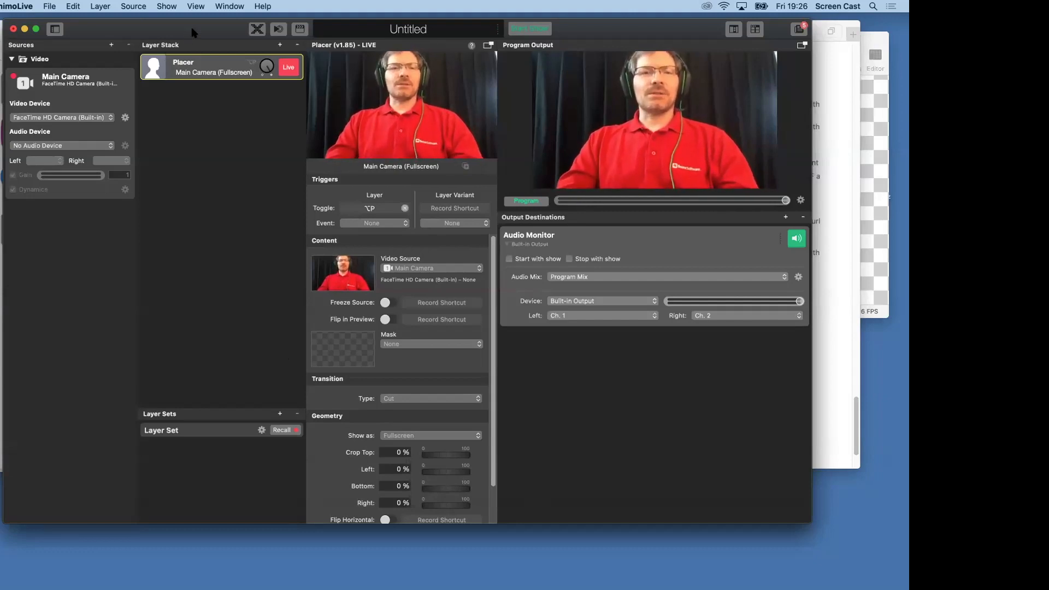
drag(205, 29, 206, 92)
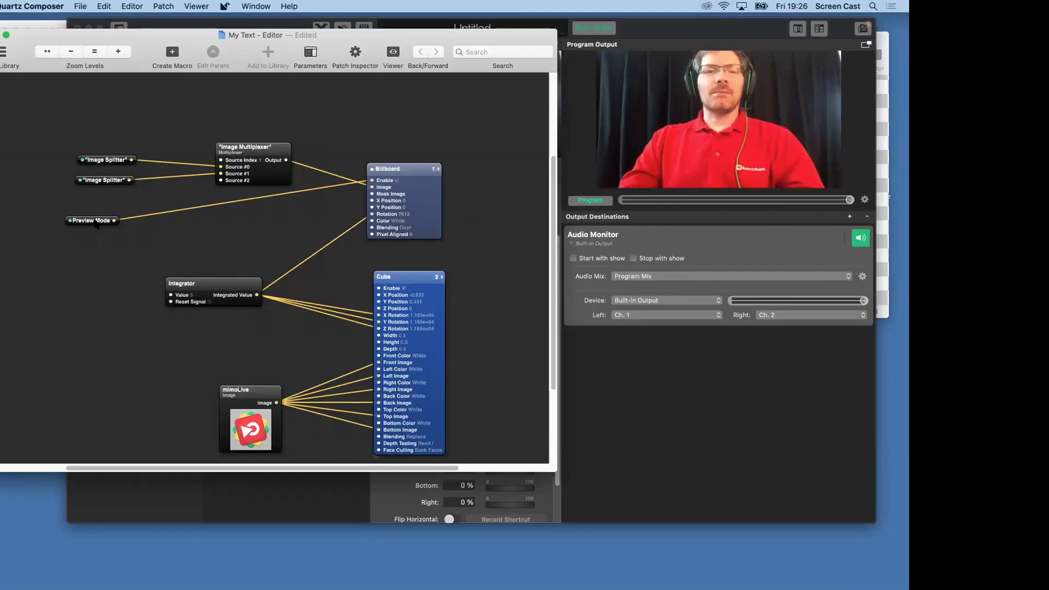
In Quartz Composer, move Preview Mode above the Image Splitters, shift Image Multiplexer down clear of its connection, and slightly enlarge the editor window.
drag(96, 223, 145, 108)
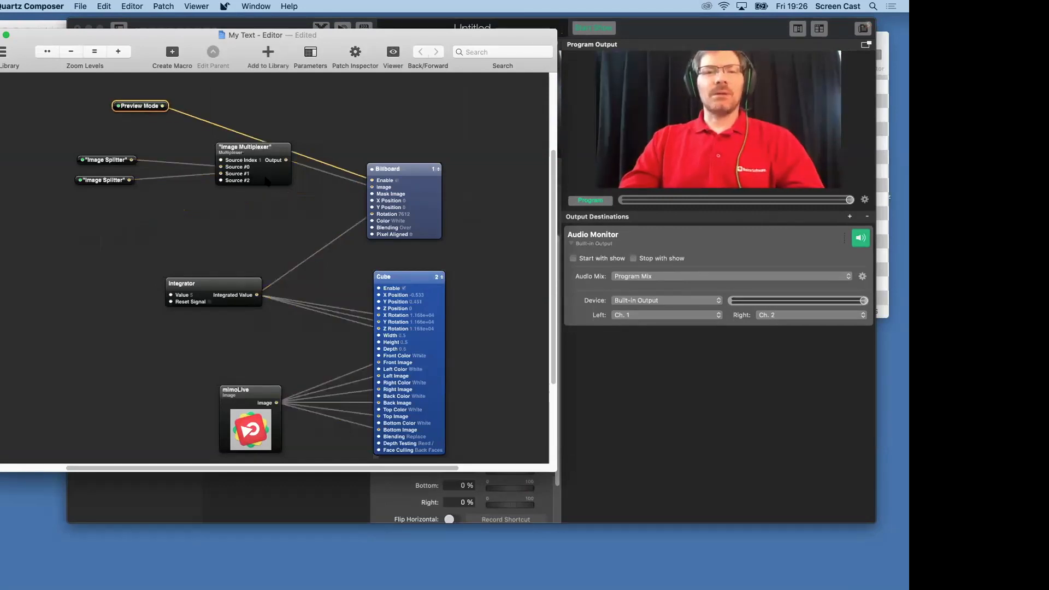
drag(265, 178, 247, 212)
click(296, 217)
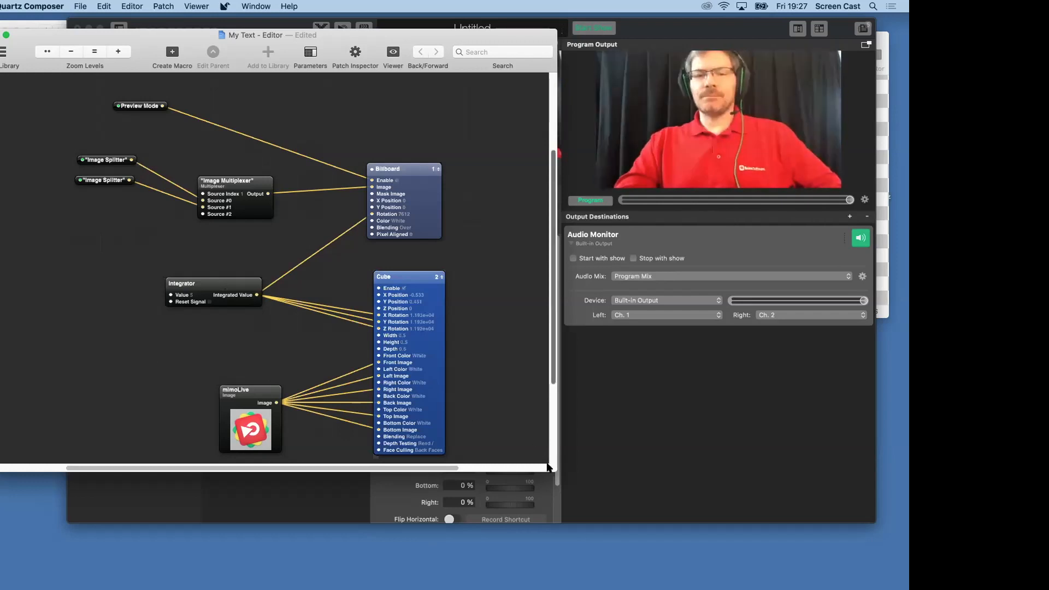
mouse_move(547, 467)
mouse_down()
mouse_move(552, 537)
mouse_move(552, 473)
mouse_up()
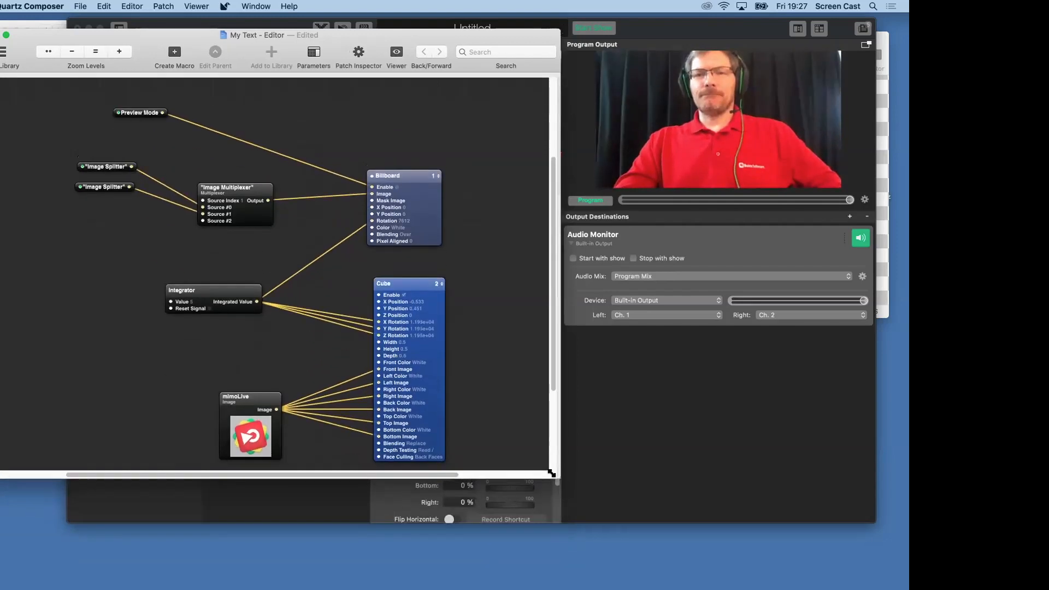